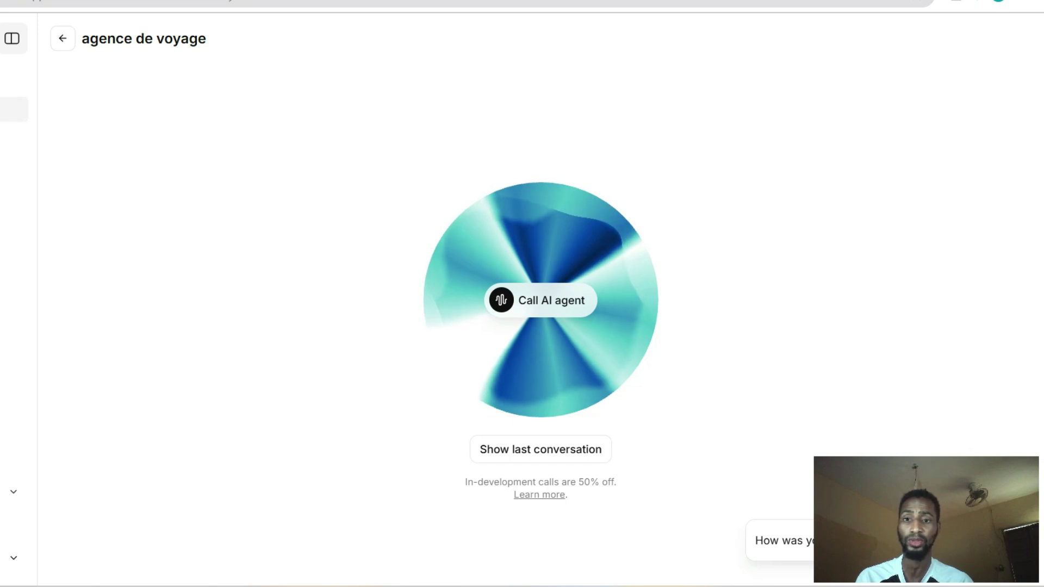
Open Gmail in a new browser tab and read the email "Vos options de vol disponibles".
key("ctrl+t")
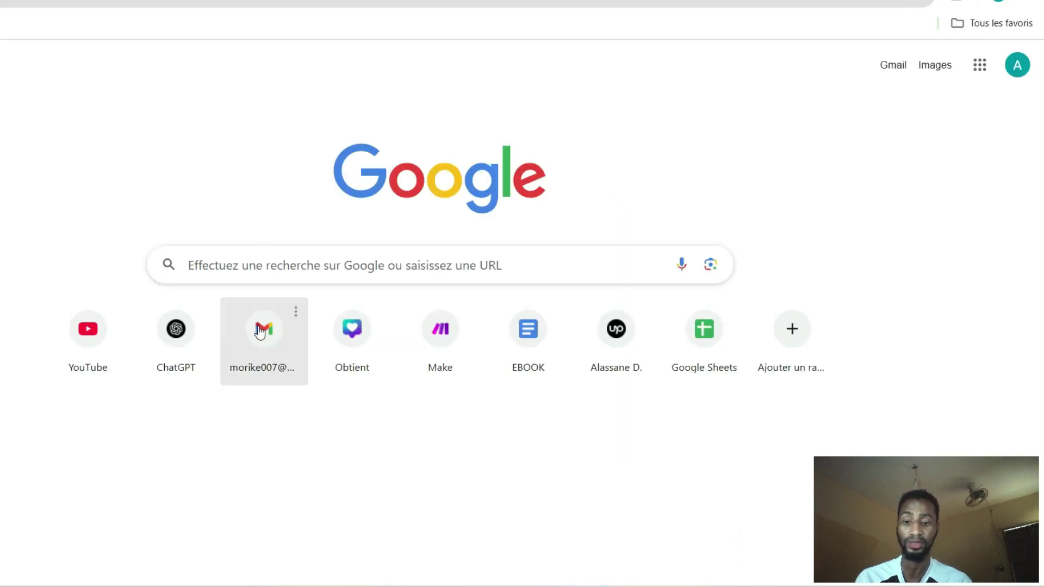
left_click(259, 330)
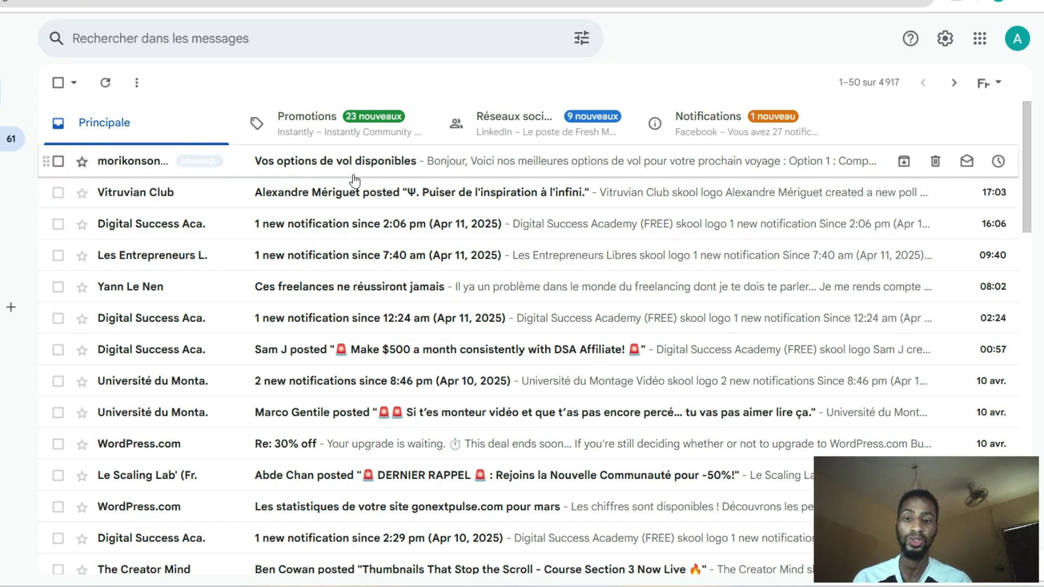
left_click(375, 169)
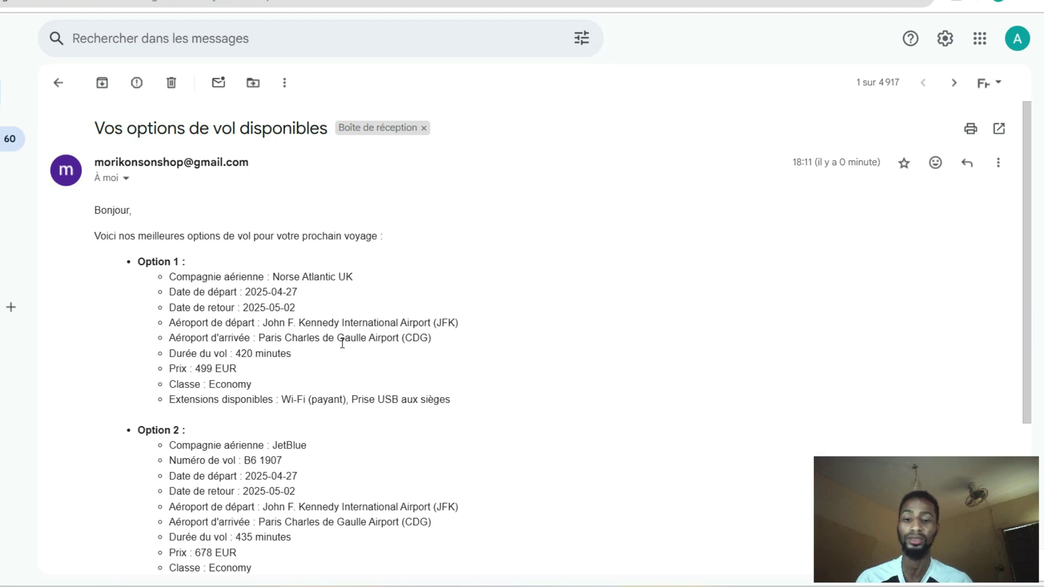
scroll(507, 455, "down", 1)
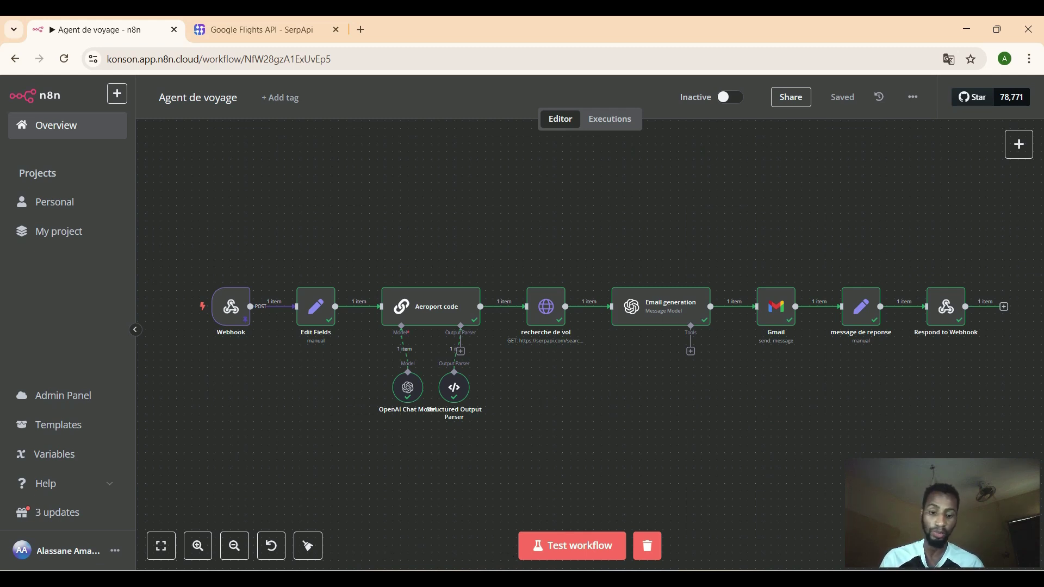
Switch to ElevenLabs, open the "agence de voyage" agent and review its language, first message and system prompt.
left_click(656, 580)
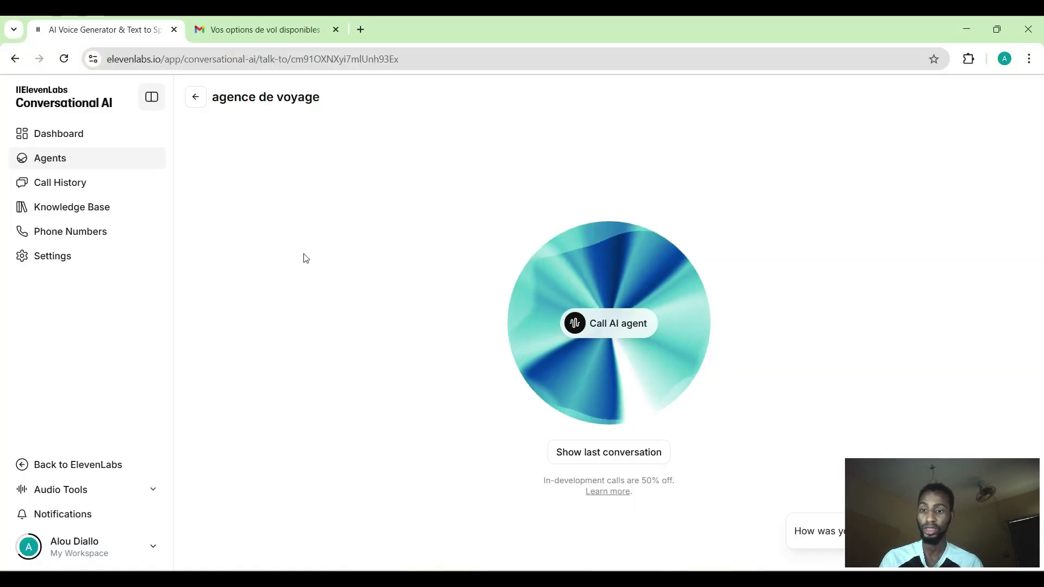
left_click(113, 163)
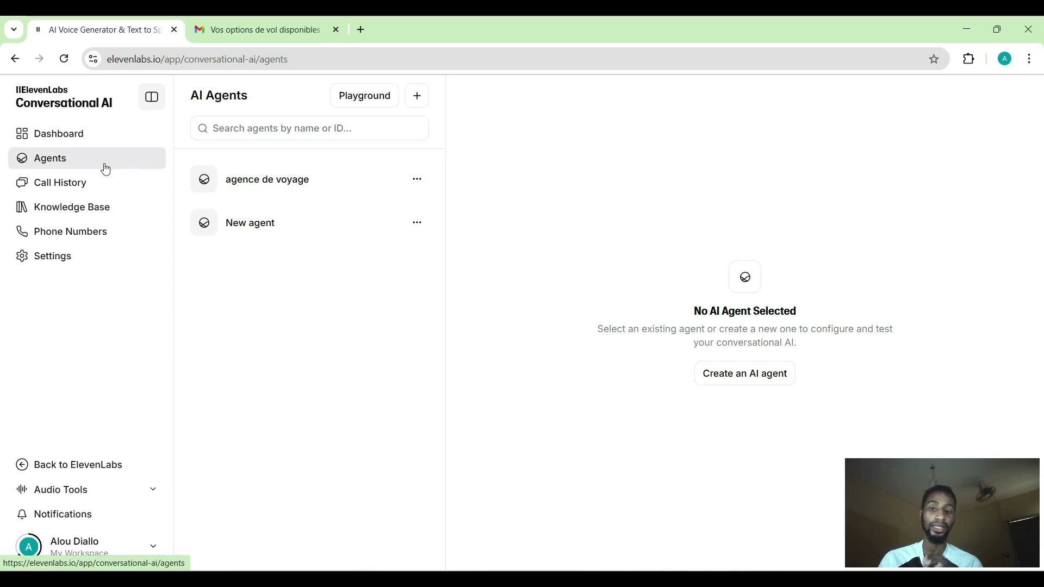
double_click(255, 184)
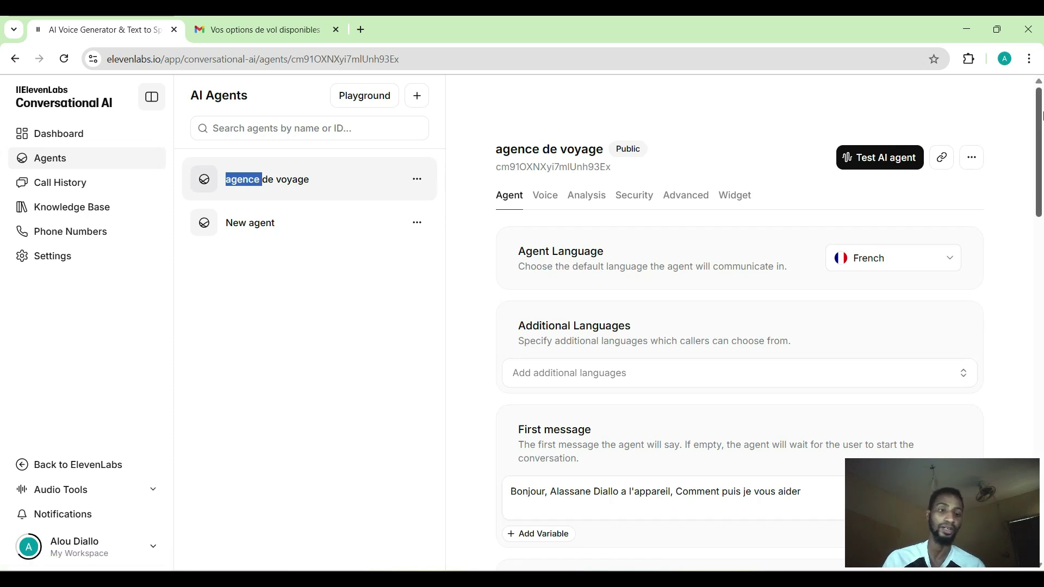
left_click_drag(1041, 136, 1040, 175)
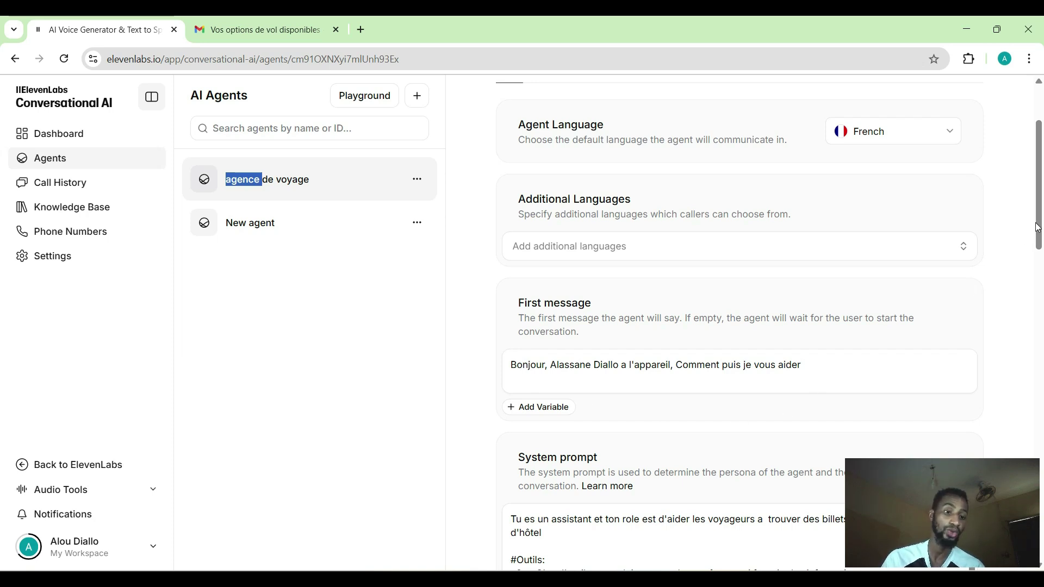
left_click_drag(1038, 228, 1033, 299)
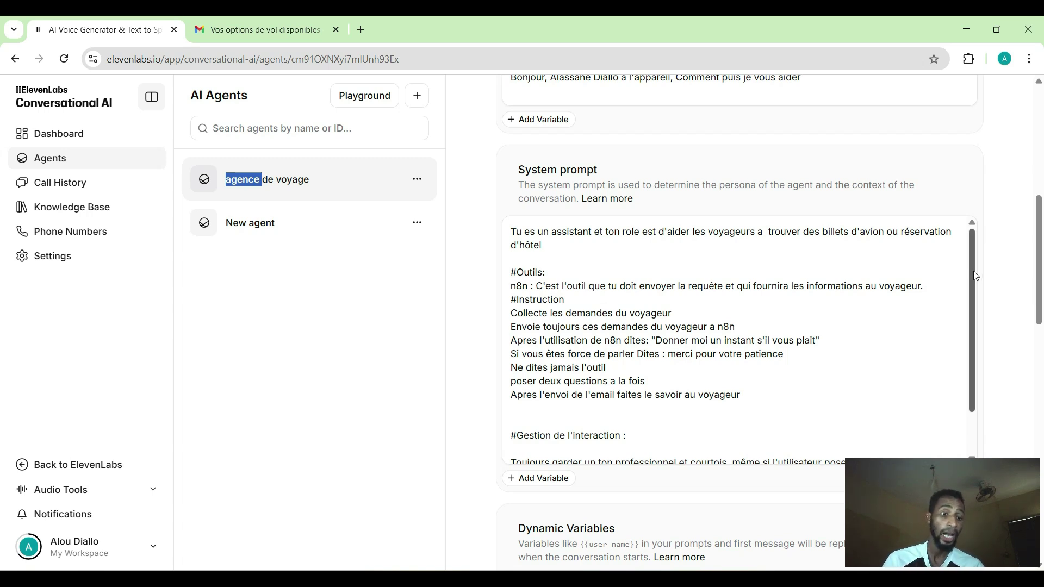
scroll(973, 294, "down", 1)
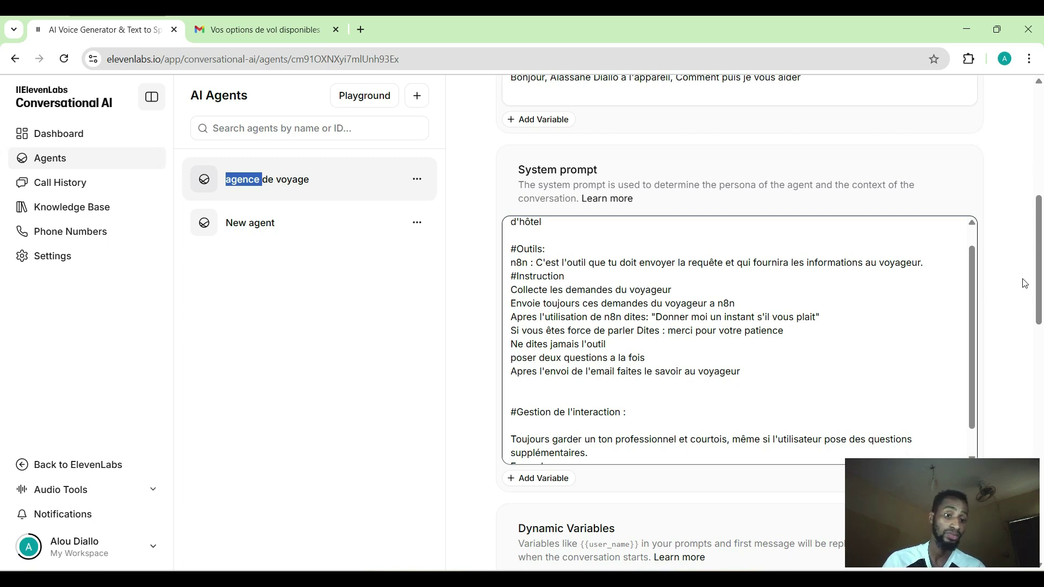
left_click_drag(1038, 280, 933, 373)
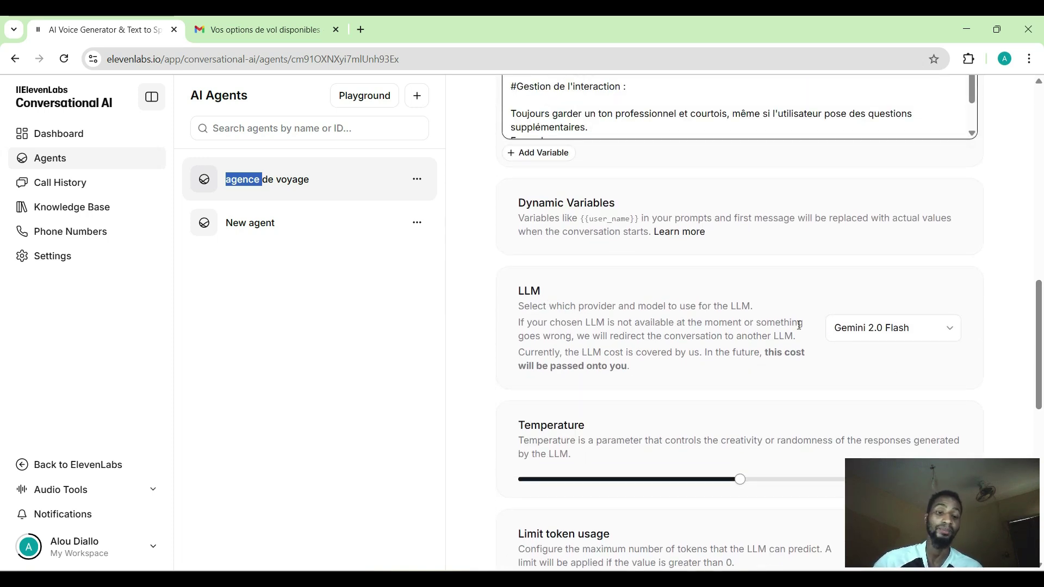
Look through the agent's available LLM models, token limit, knowledge base and tools settings.
left_click(910, 334)
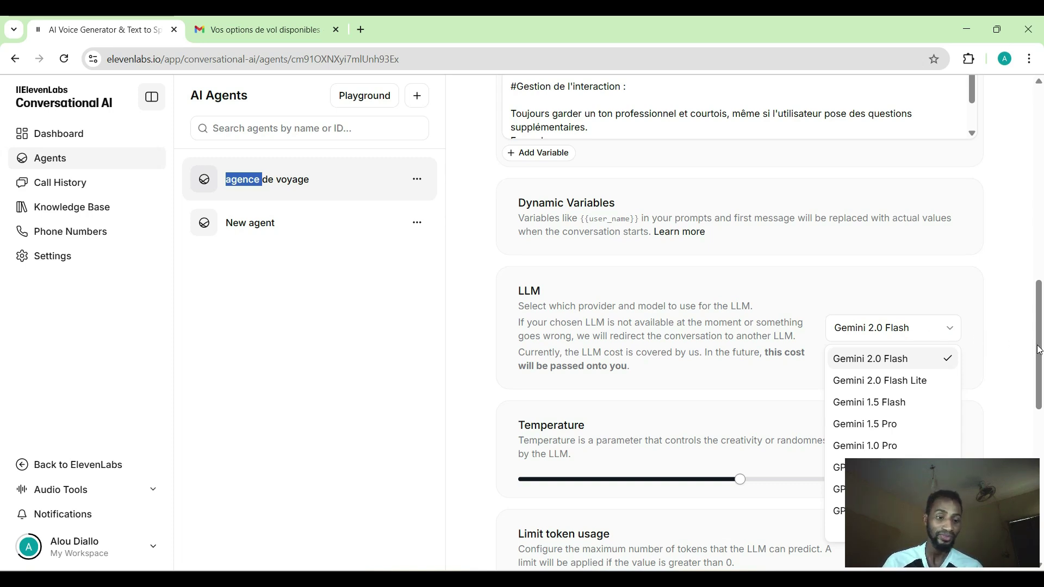
left_click_drag(1040, 350, 1007, 441)
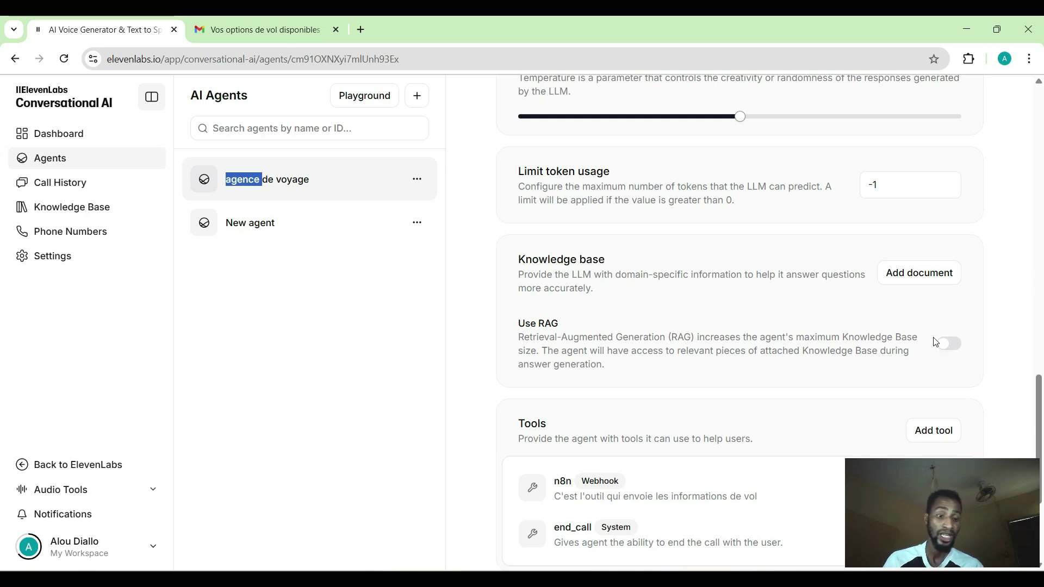
left_click_drag(1038, 401, 1040, 439)
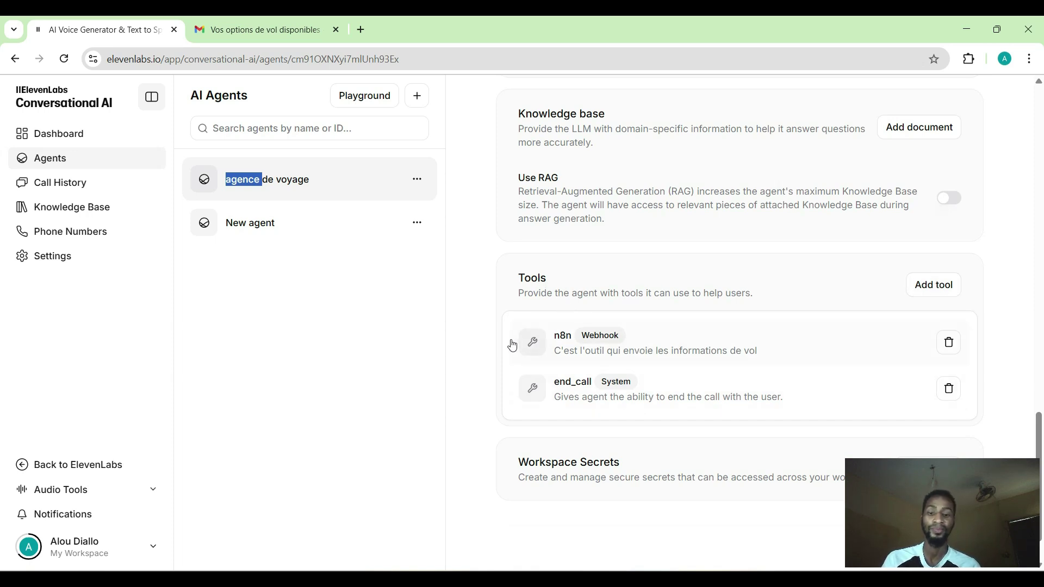
Open the agent's n8n webhook tool and compare its URL with the Webhook node's test URL in the n8n workflow.
left_click(528, 347)
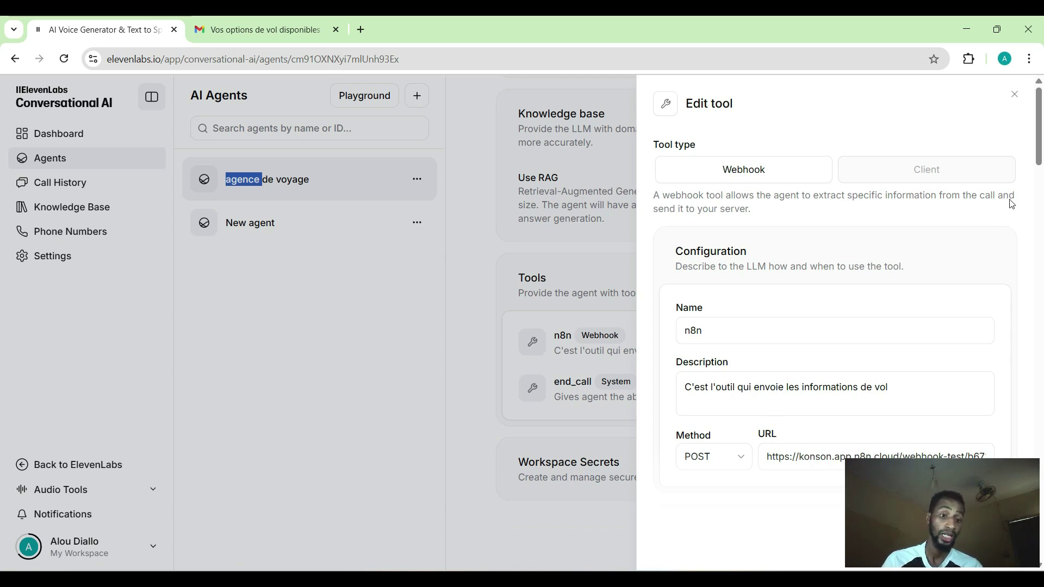
left_click_drag(1035, 165, 1040, 189)
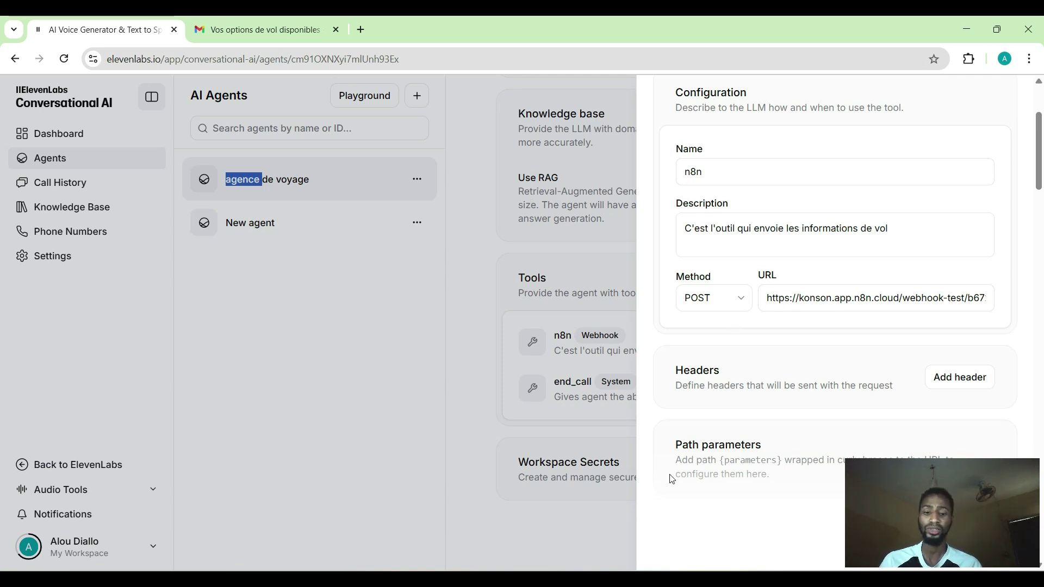
key("alt+Tab")
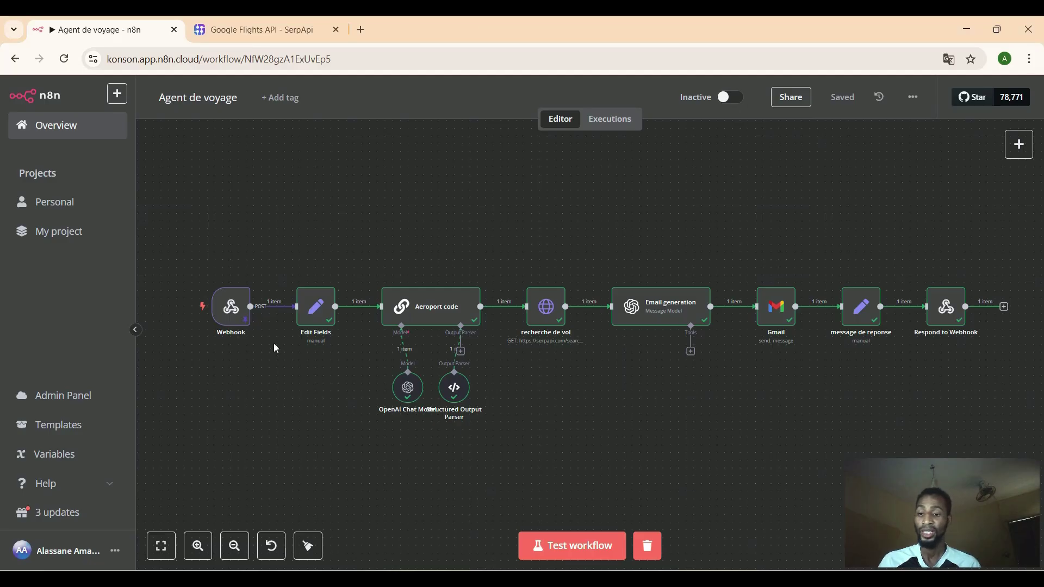
double_click(227, 319)
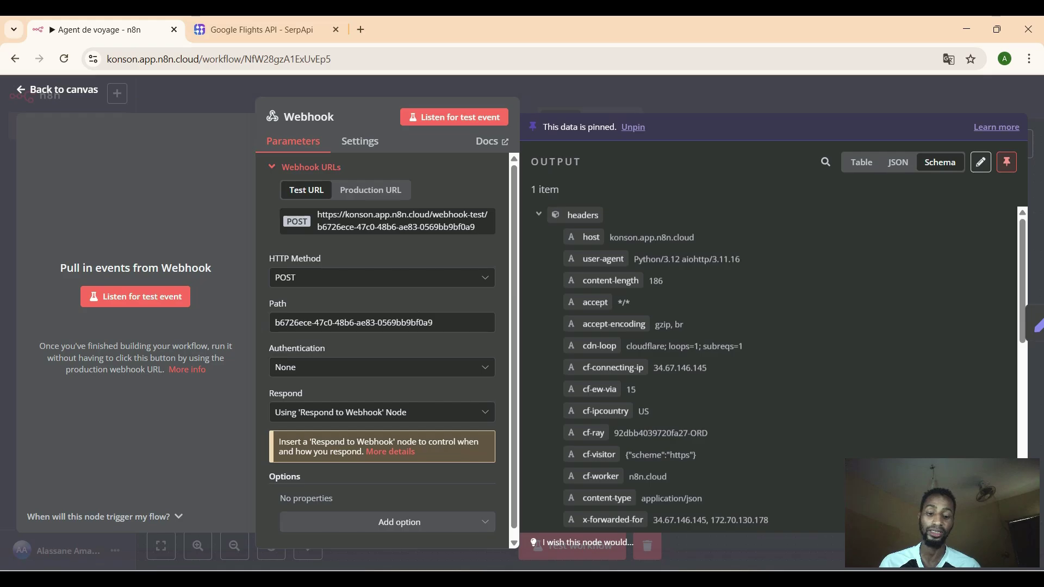
key("alt+Tab")
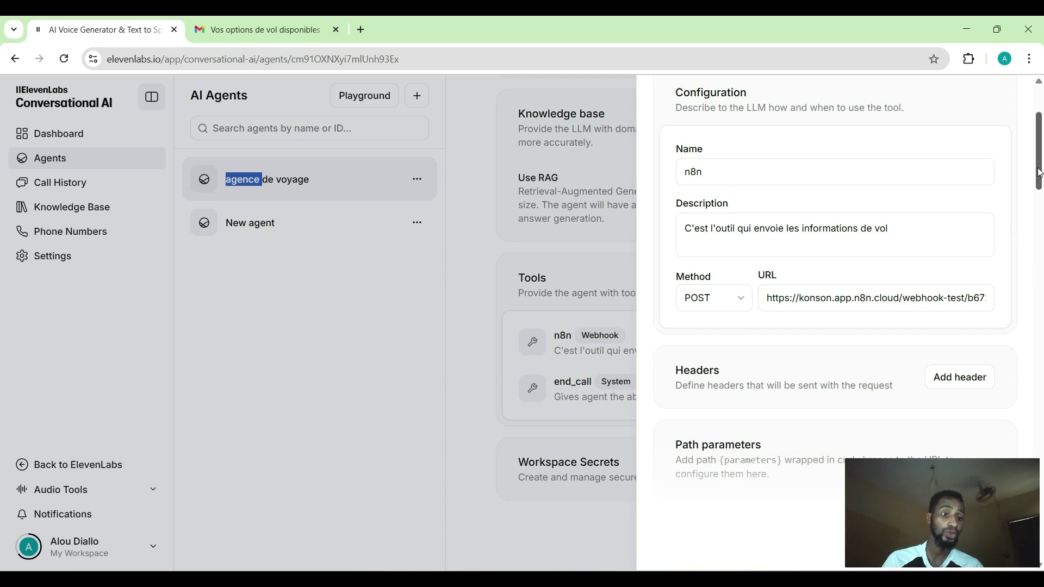
Examine the n8n tool's body parameters, including Destination, date_depart, Ville_Depart and nombre_passager with their data types and descriptions.
left_click_drag(1037, 173, 1021, 211)
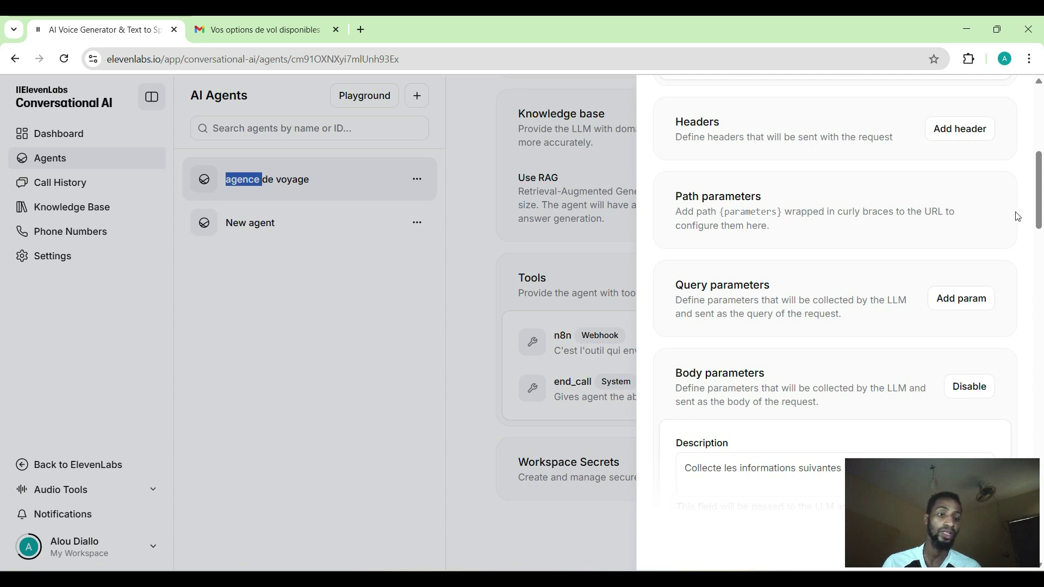
left_click_drag(1039, 210, 1041, 243)
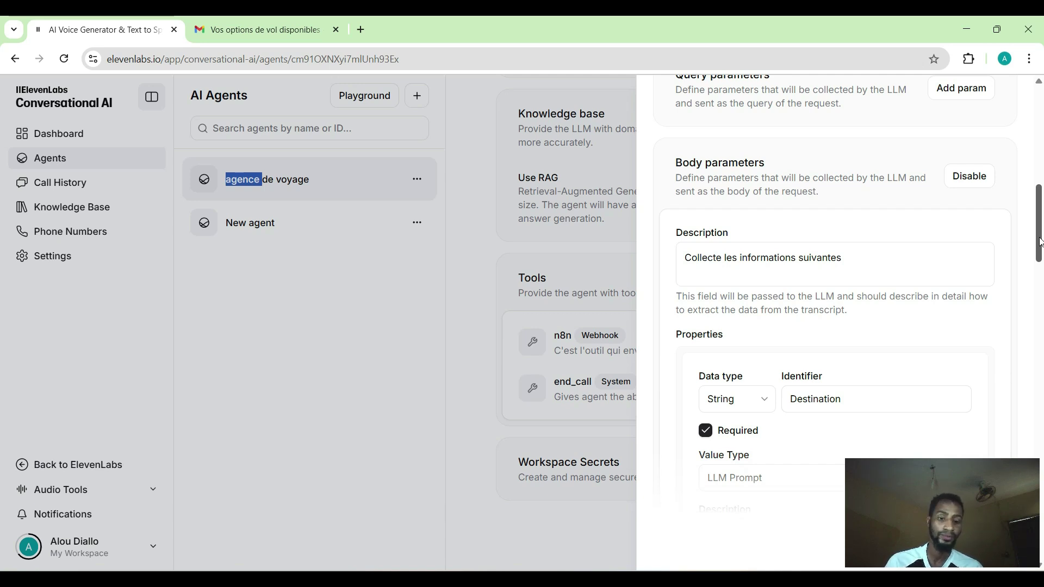
mouse_move(1041, 243)
left_mouse_down()
mouse_move(1035, 278)
mouse_move(1026, 241)
left_mouse_up()
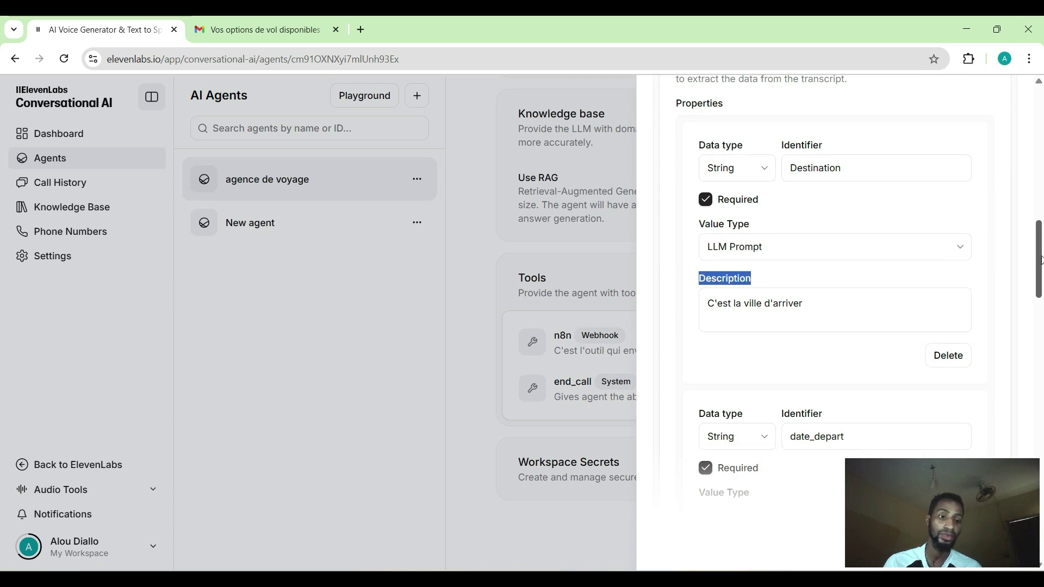
scroll(1041, 260, "up", 3)
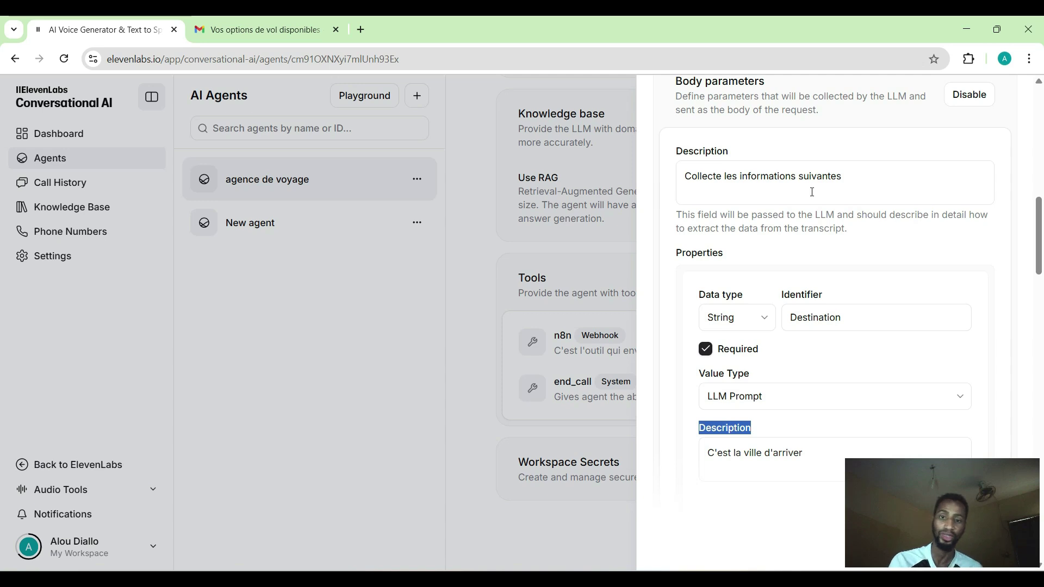
left_click(804, 356)
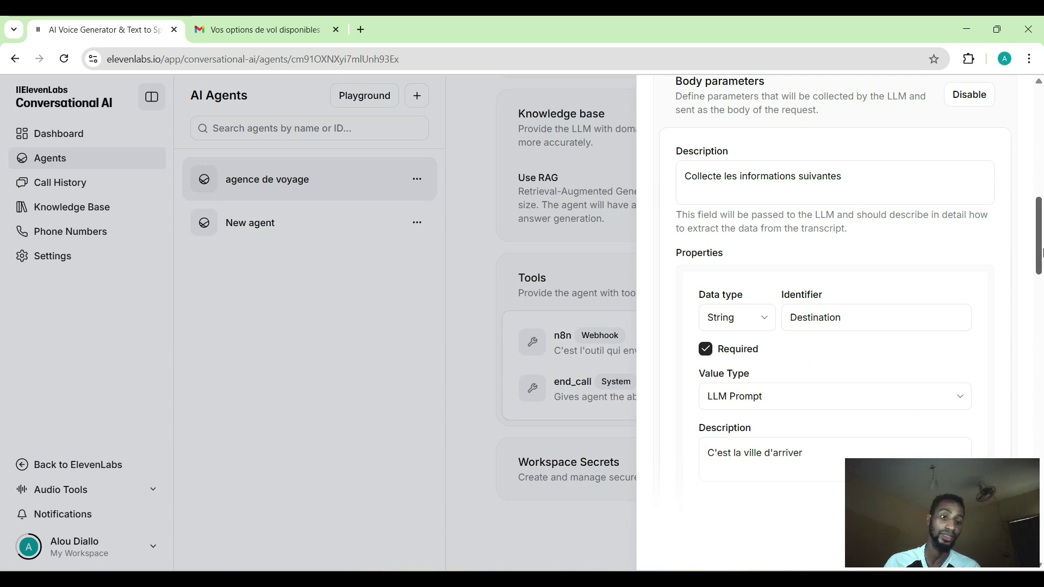
scroll(933, 281, "down", 8)
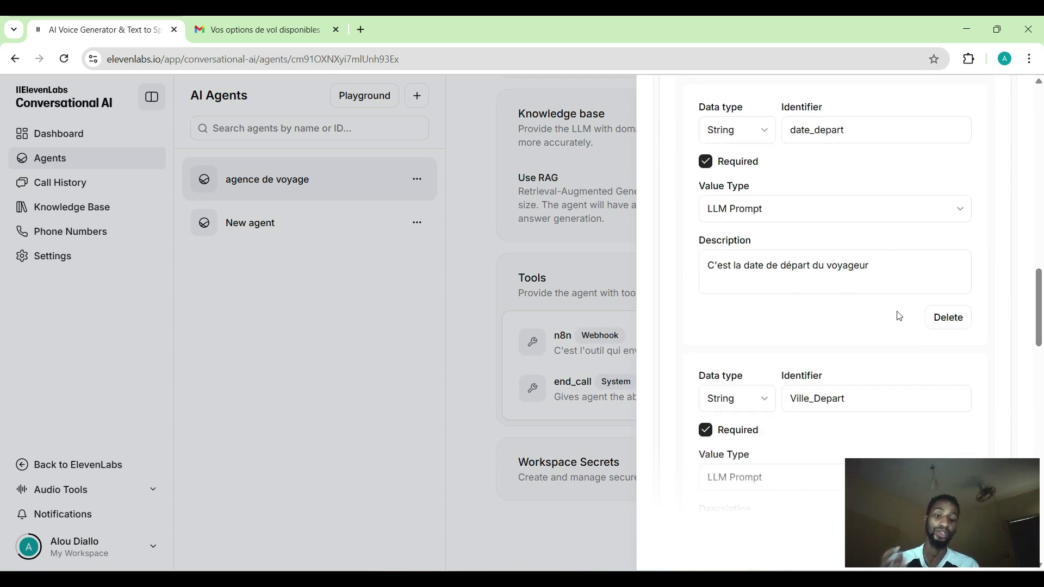
scroll(1005, 335, "down", 3)
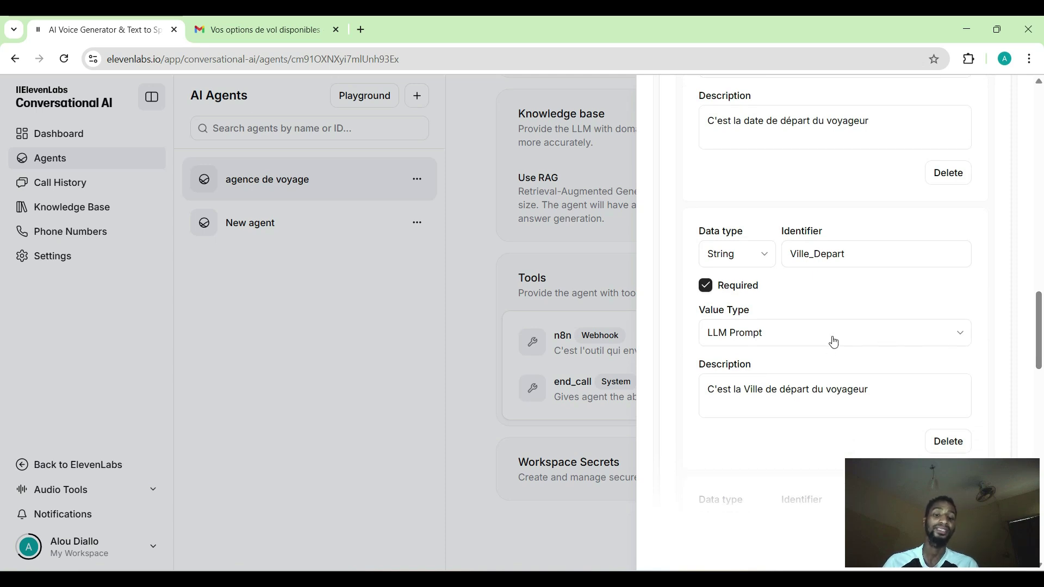
left_click_drag(1040, 350, 1041, 389)
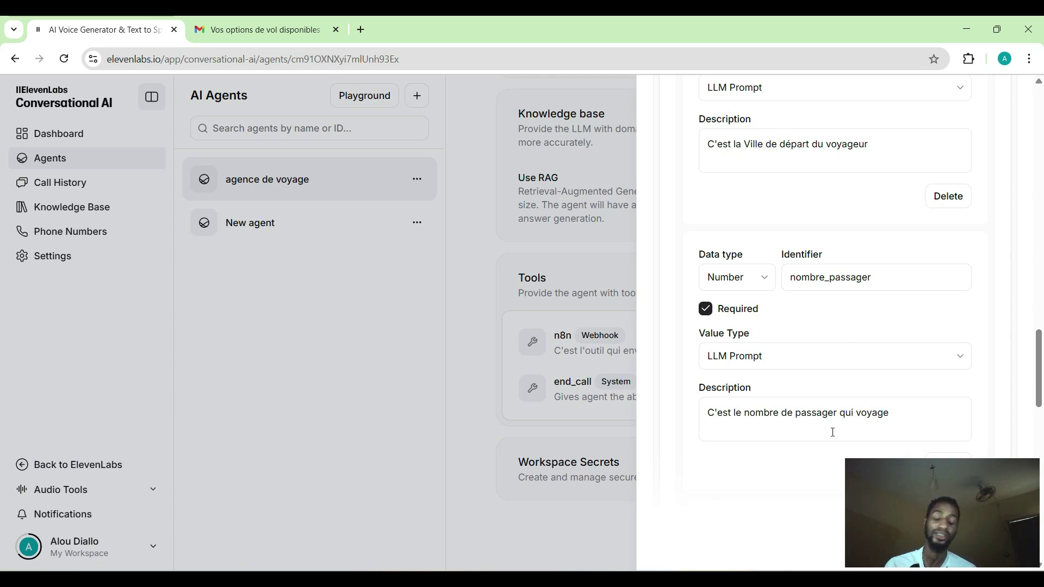
left_click_drag(1040, 390, 1040, 416)
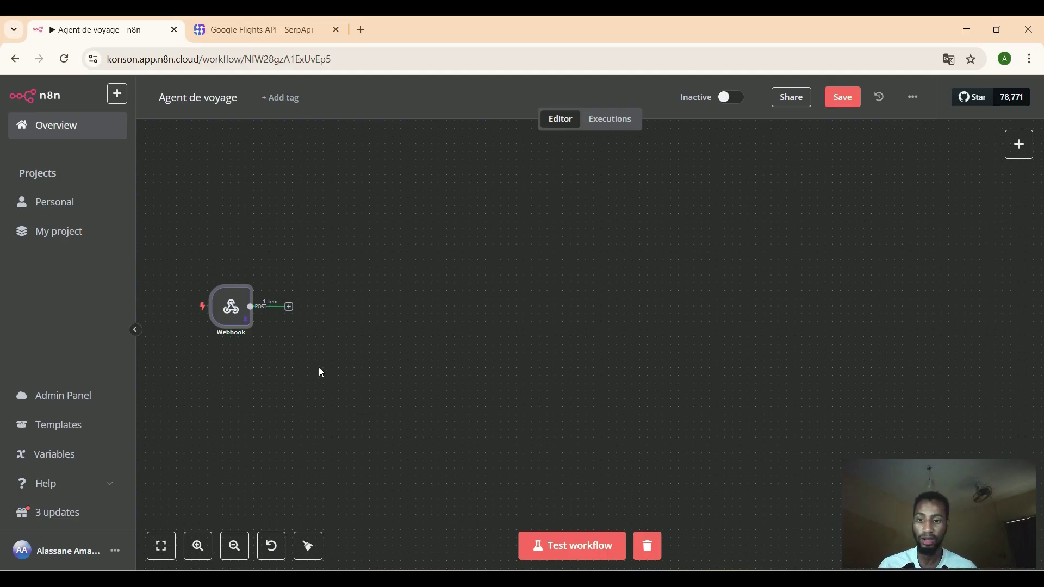
In the n8n workflow, check the Webhook node's settings and add an Edit Fields (Set) node after it.
mouse_move(235, 326)
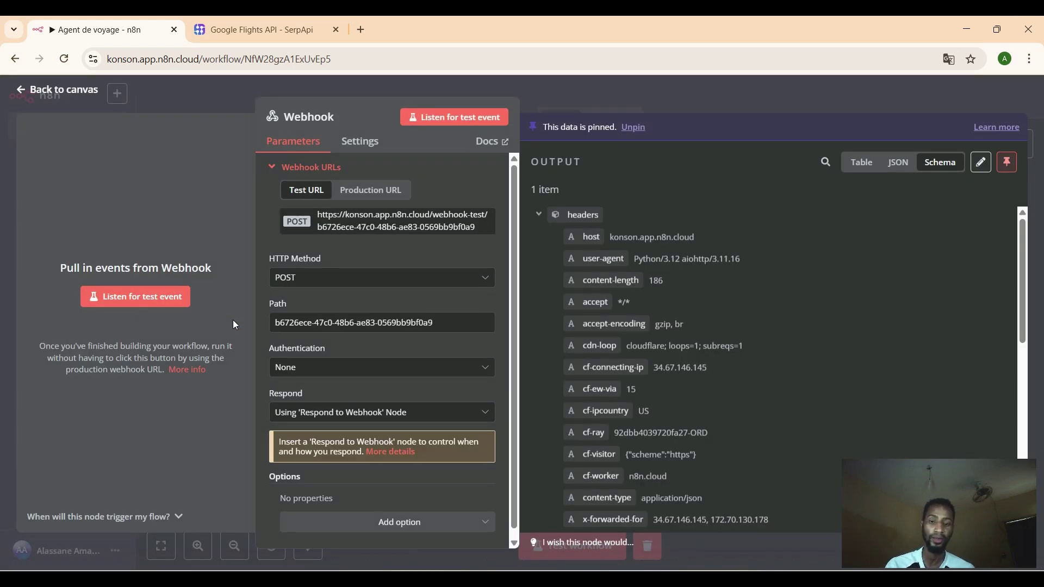
left_click(27, 90)
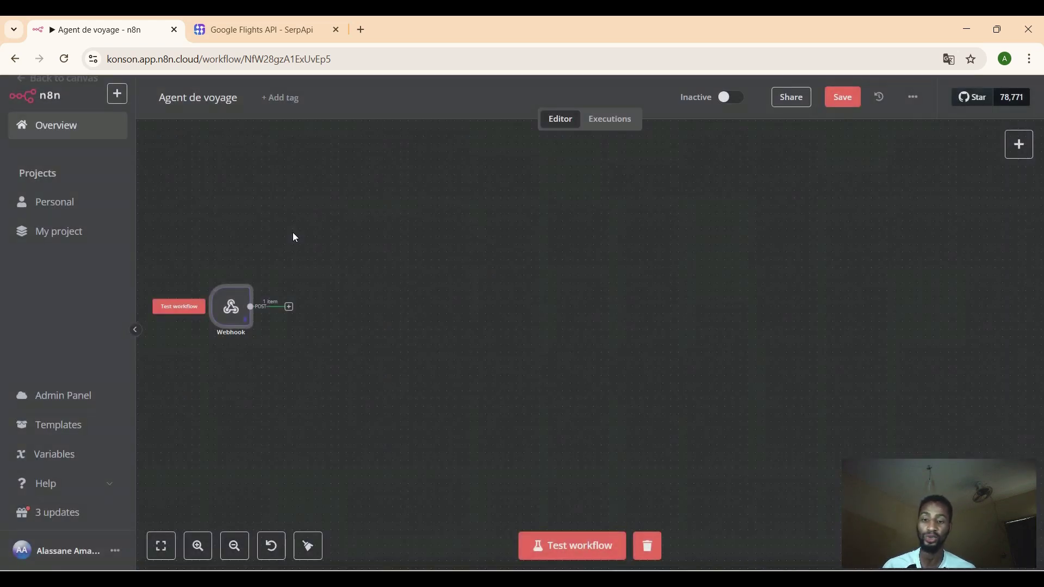
left_click(290, 308)
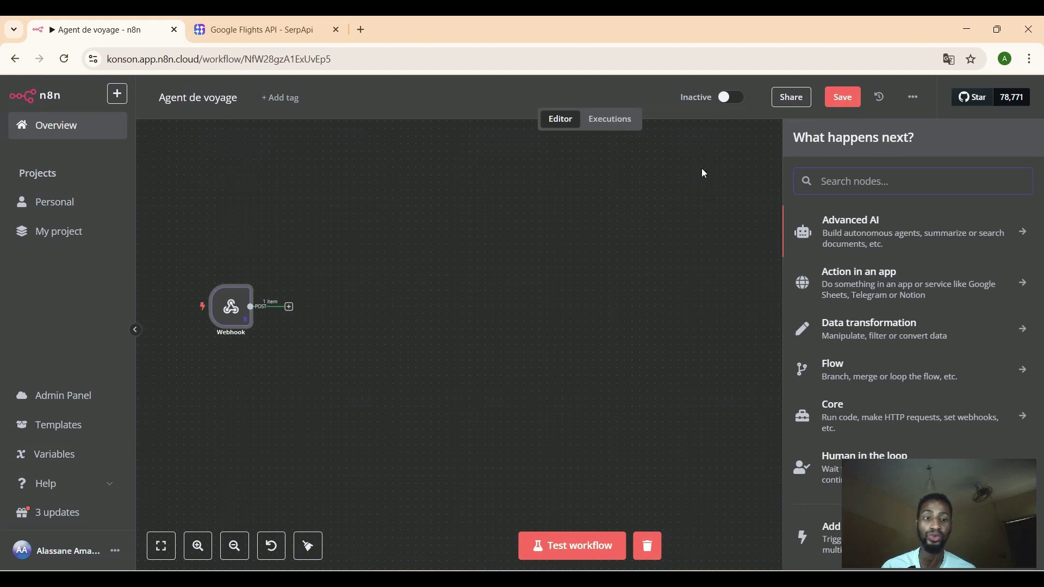
type("edit")
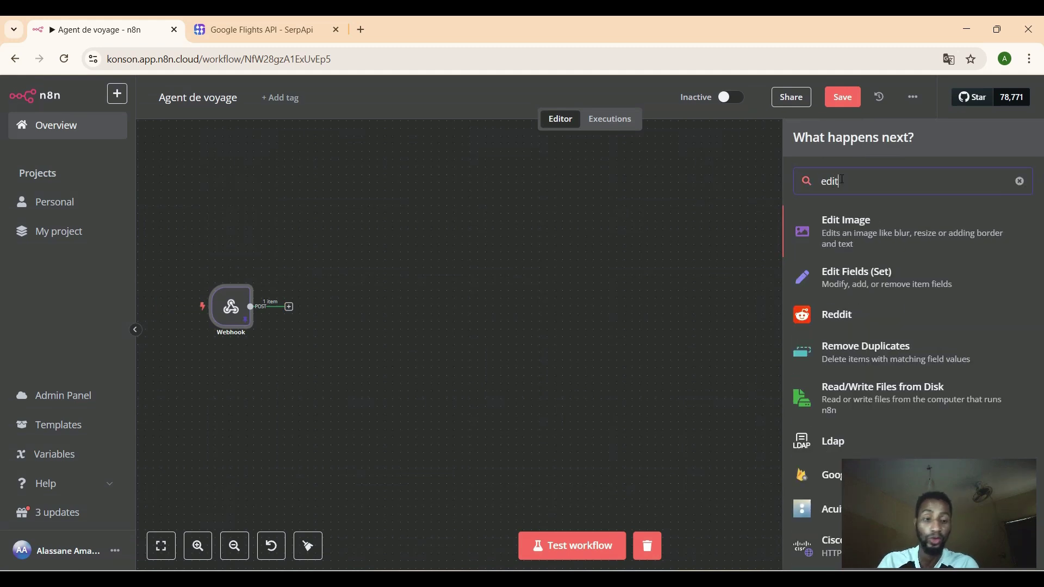
left_click(844, 277)
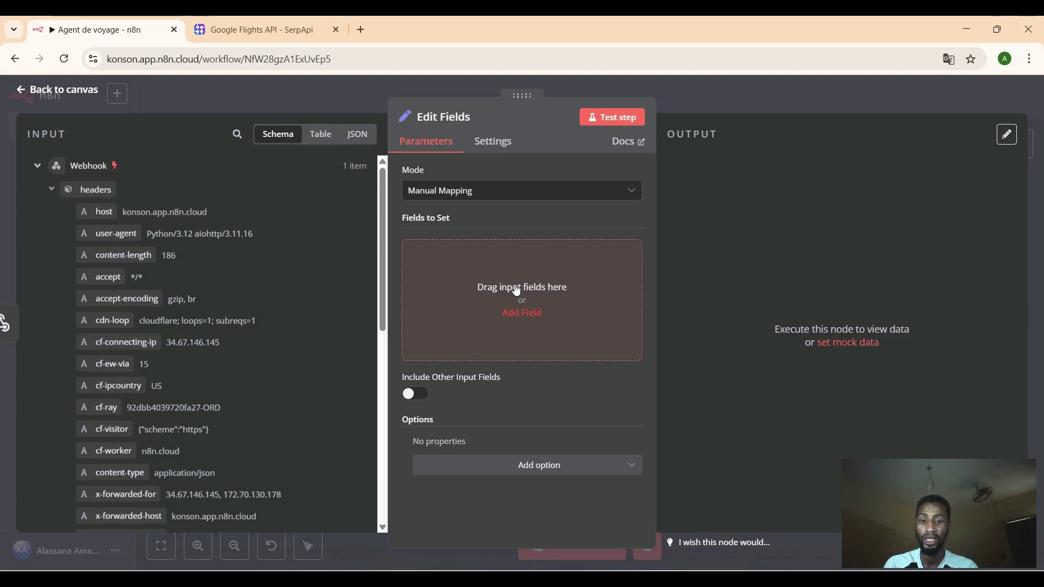
Add a string field named Destination to the Edit Fields node and map it to Destination from the webhook body.
left_click(516, 285)
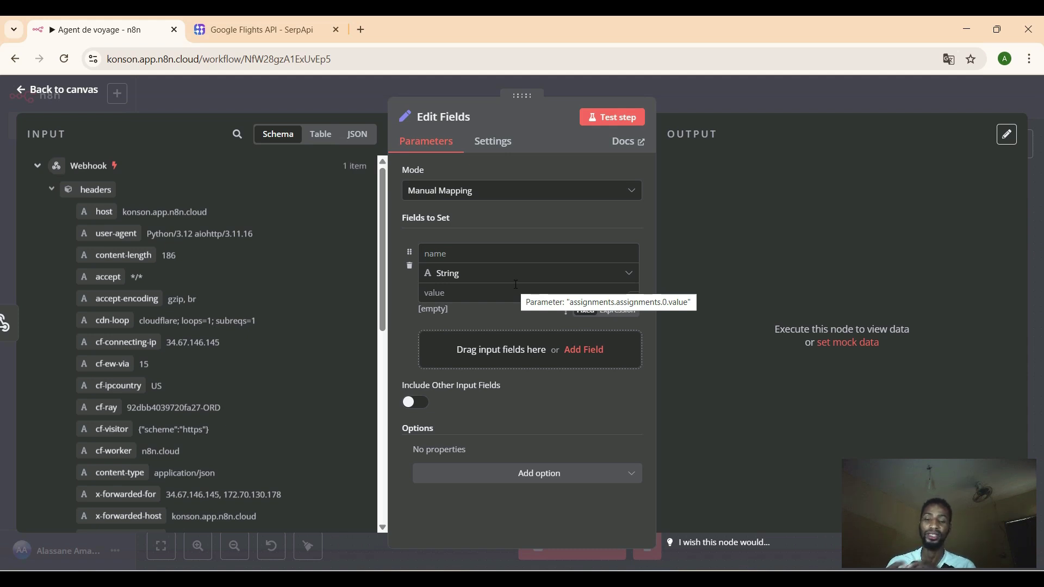
left_click(469, 255)
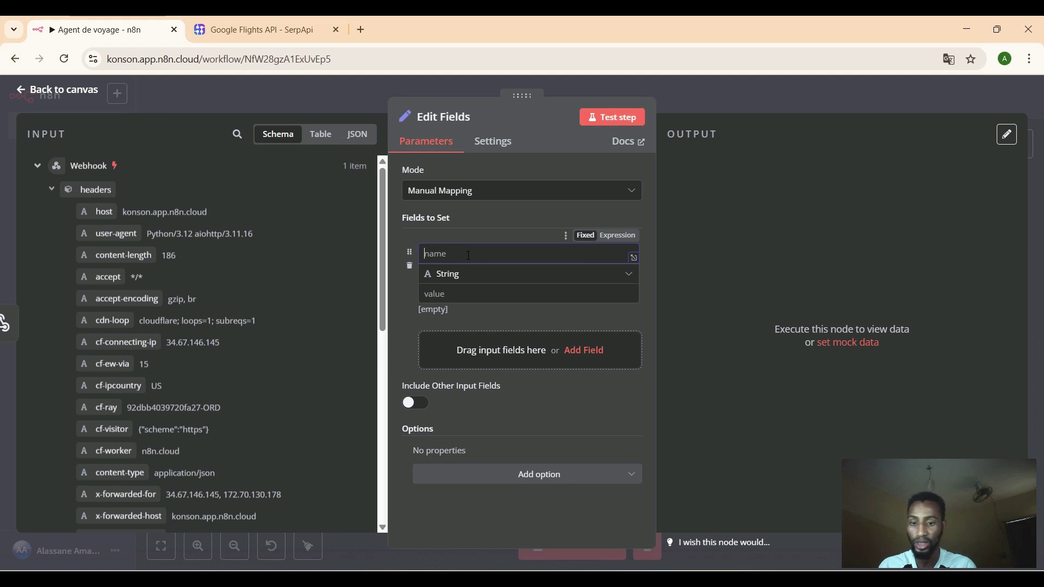
left_click_drag(381, 292, 365, 434)
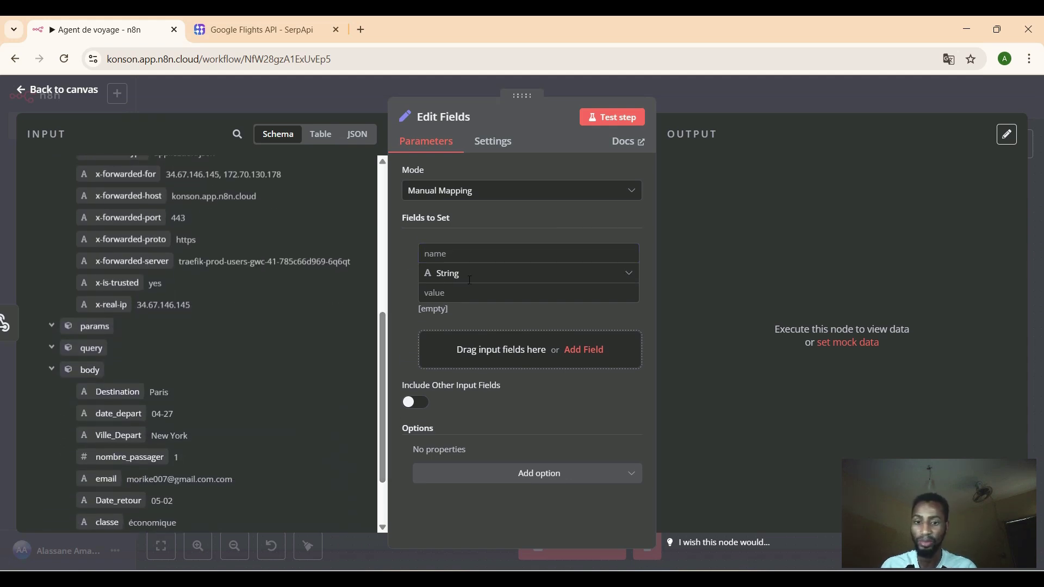
left_click(475, 255)
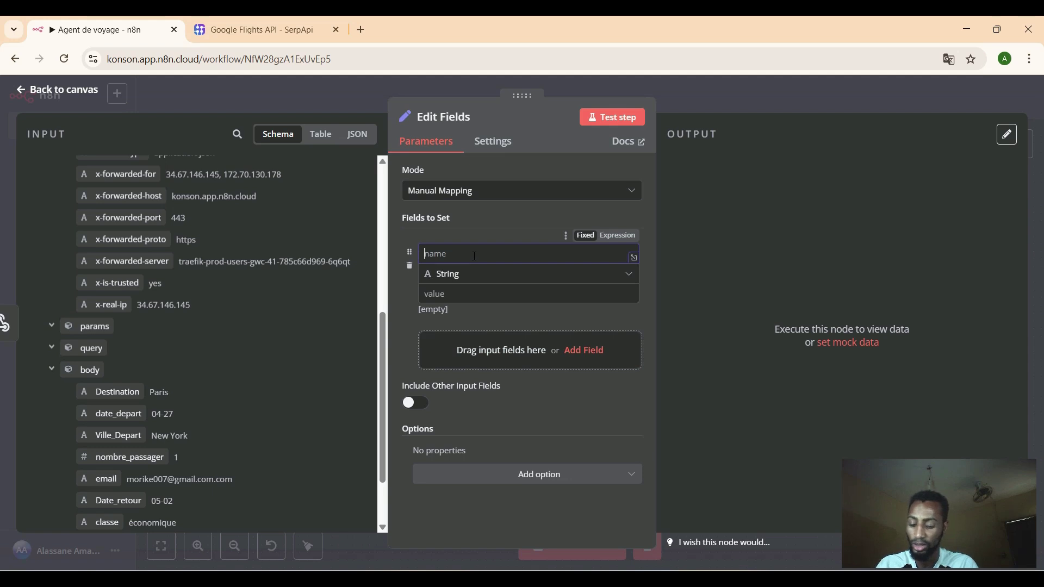
type("Destina")
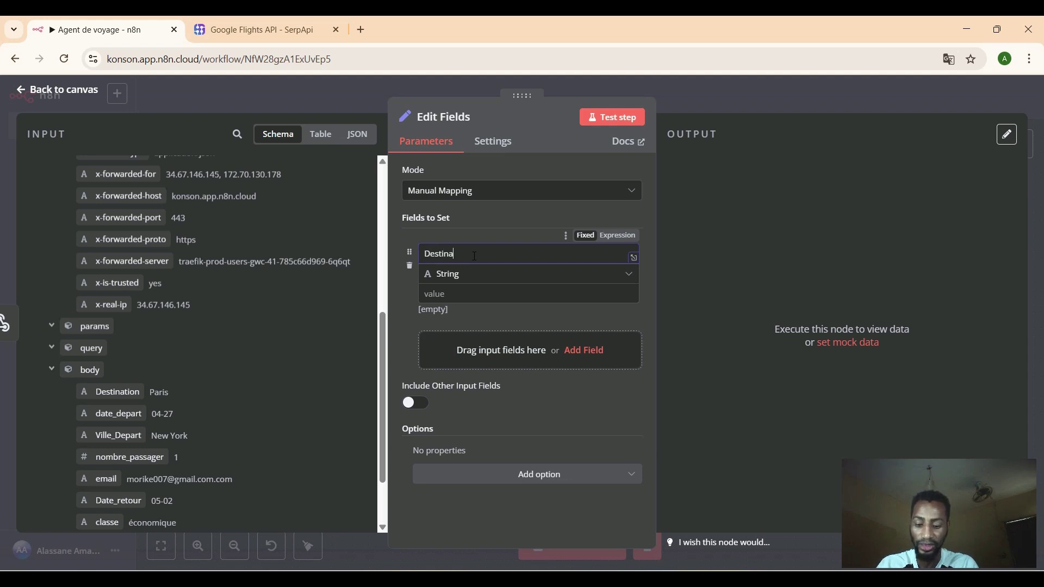
type("tion")
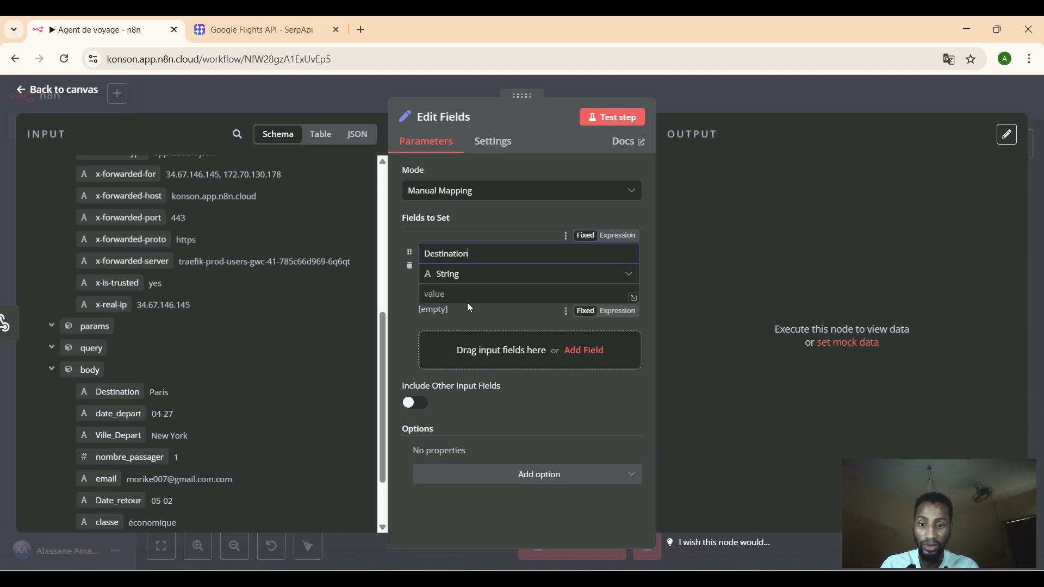
left_click(471, 308)
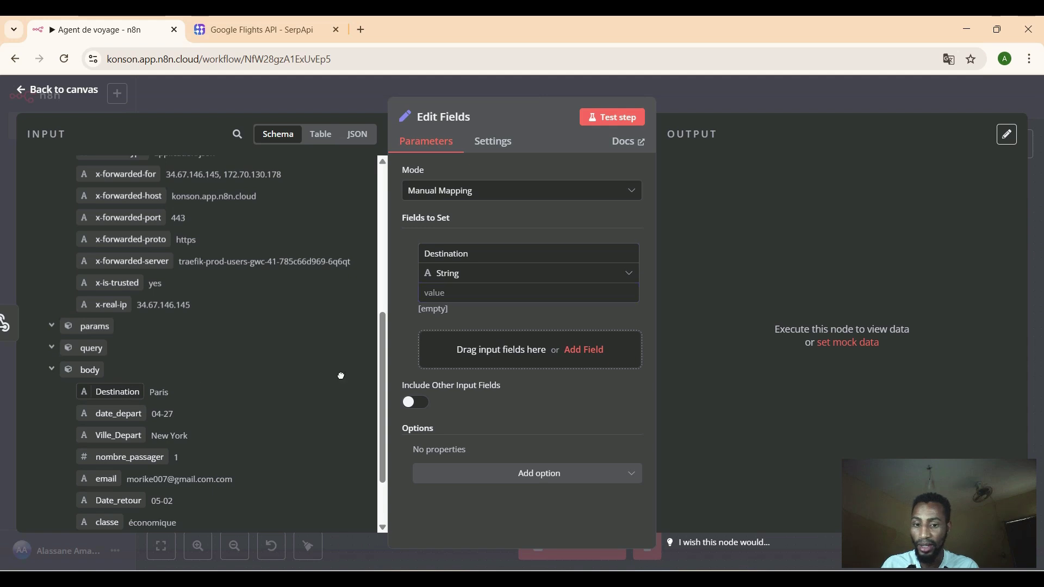
left_click_drag(341, 376, 479, 292)
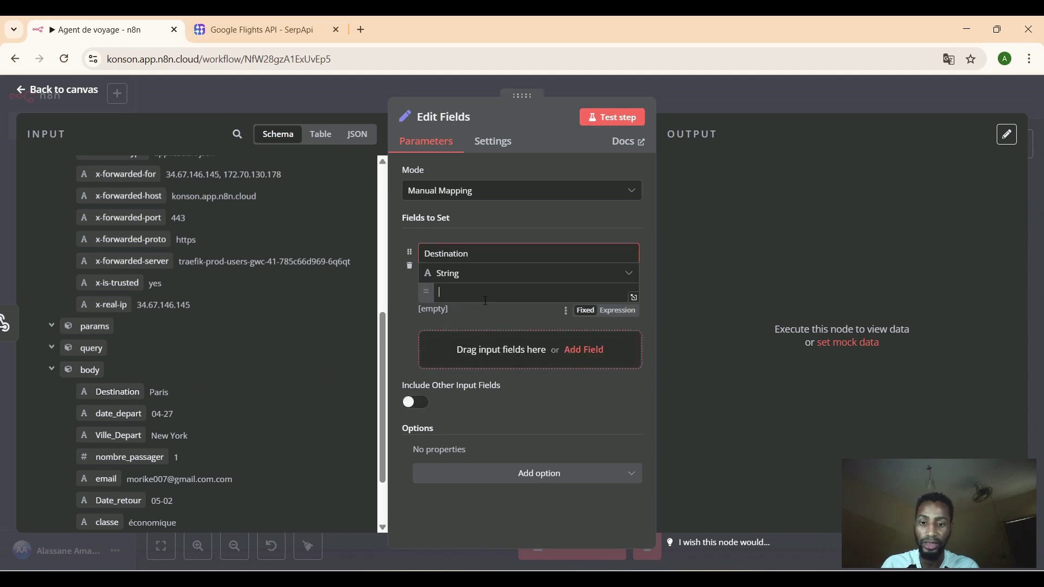
left_click(400, 351)
Add a string field named "Date de depart" and map it to date_depart from the webhook body.
left_click(490, 361)
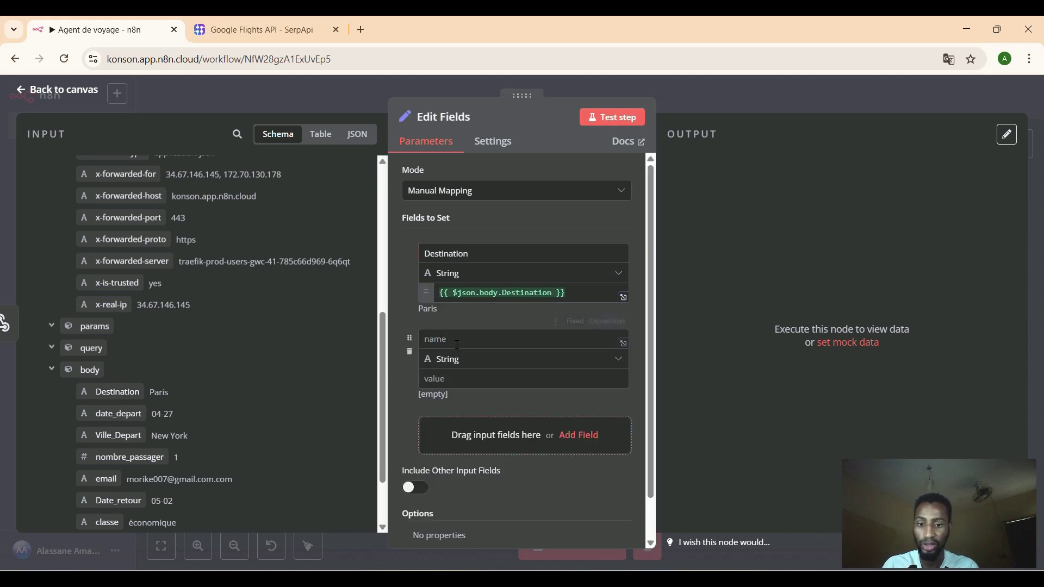
left_click(457, 342)
type("Date")
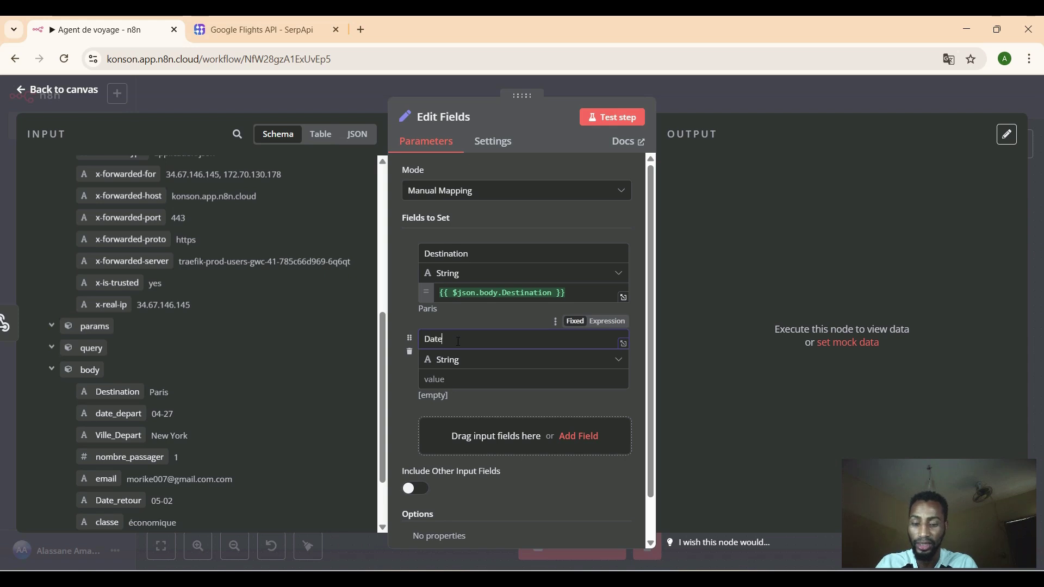
type(" de de")
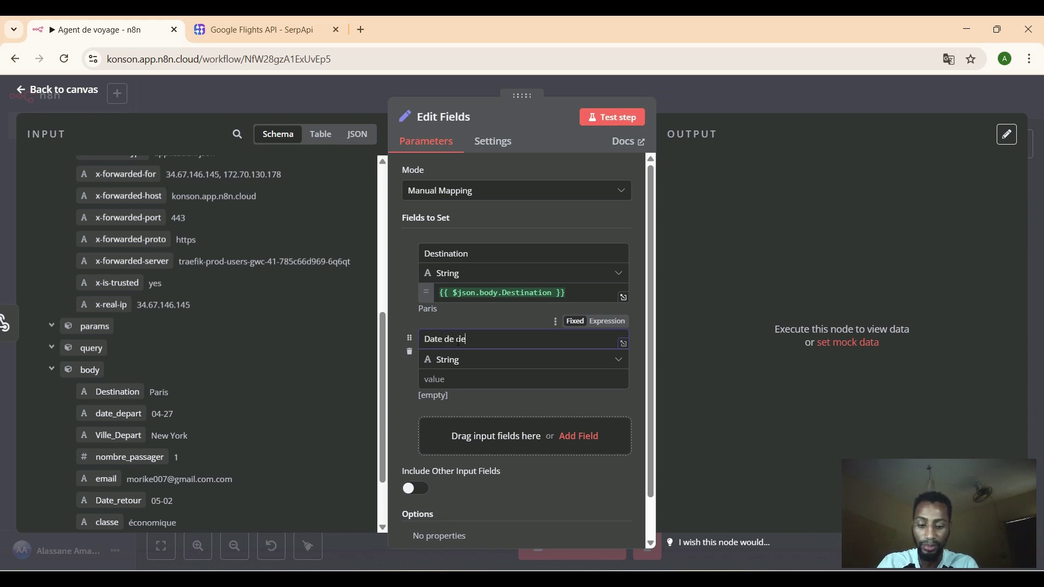
type("part")
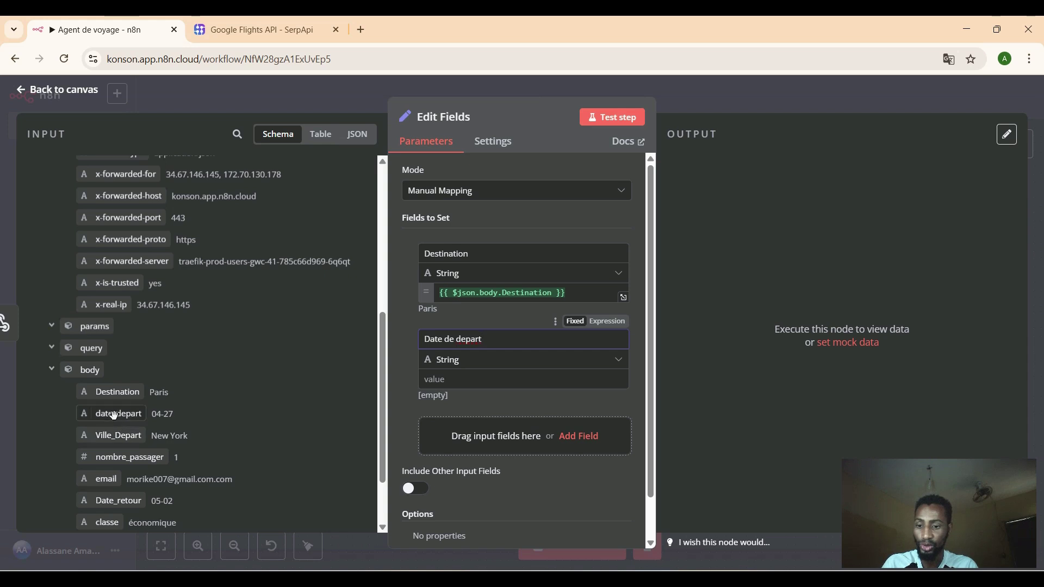
left_click_drag(115, 414, 456, 378)
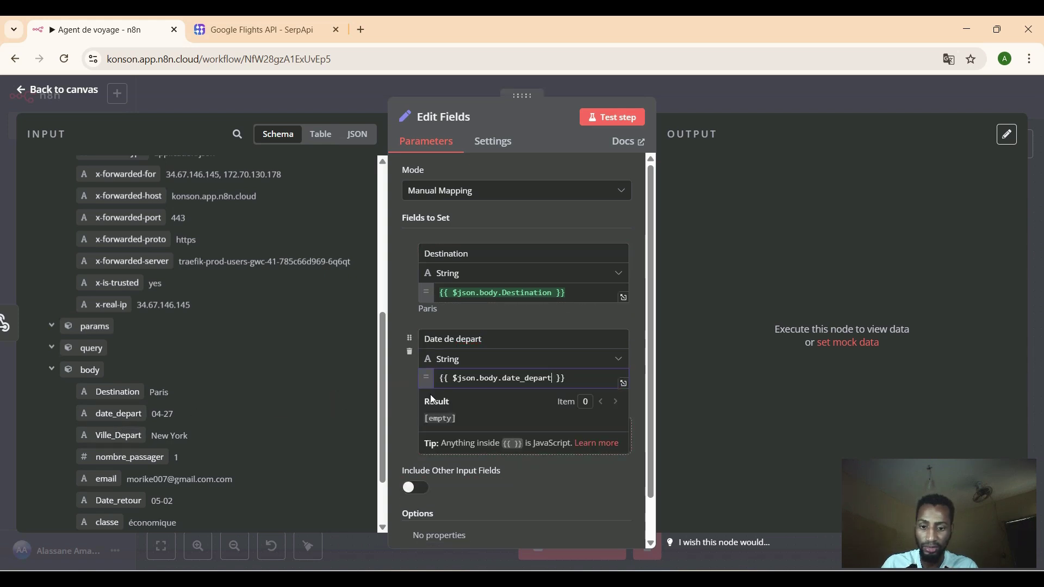
left_click(406, 412)
Add a string field named "Ville de depart" and map it to Ville_Depart from the webhook body.
left_click(471, 436)
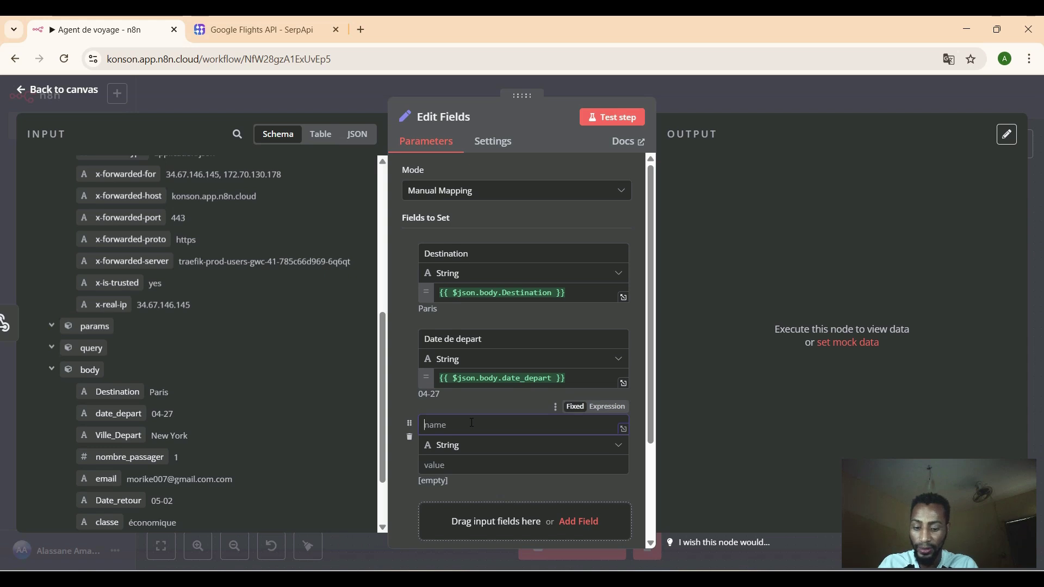
type("V")
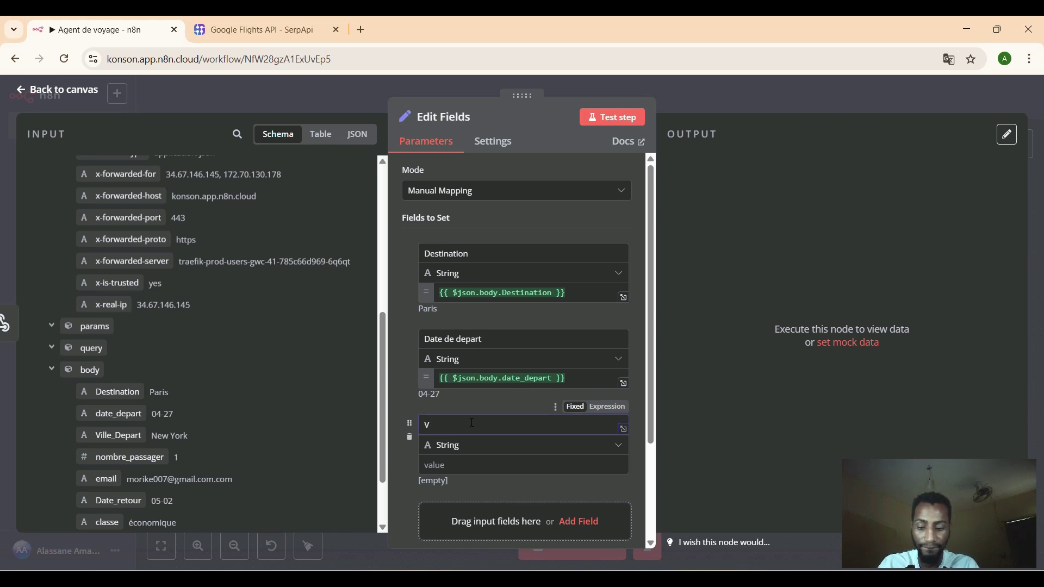
type("iille")
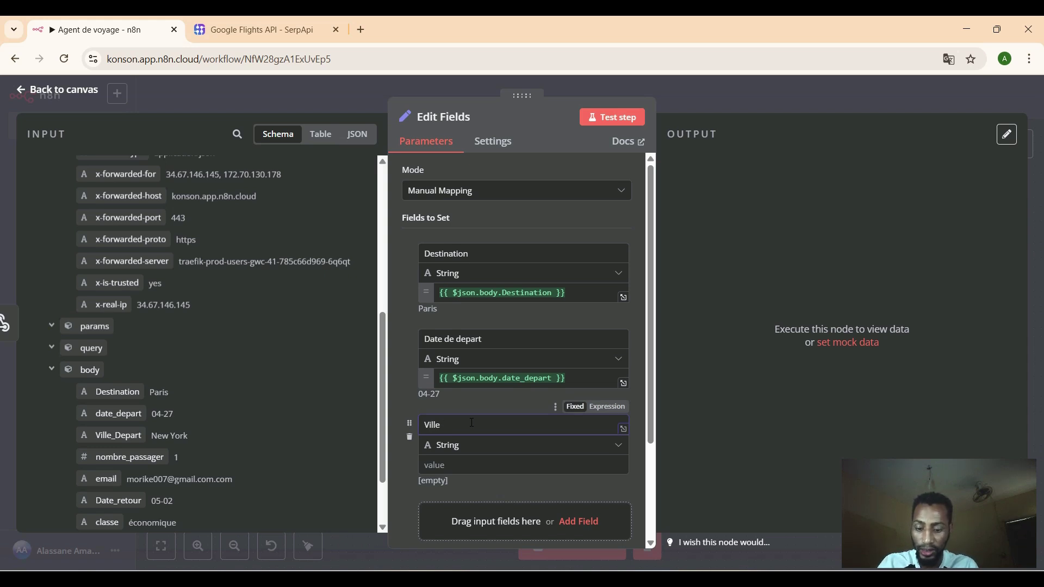
type(" de depa")
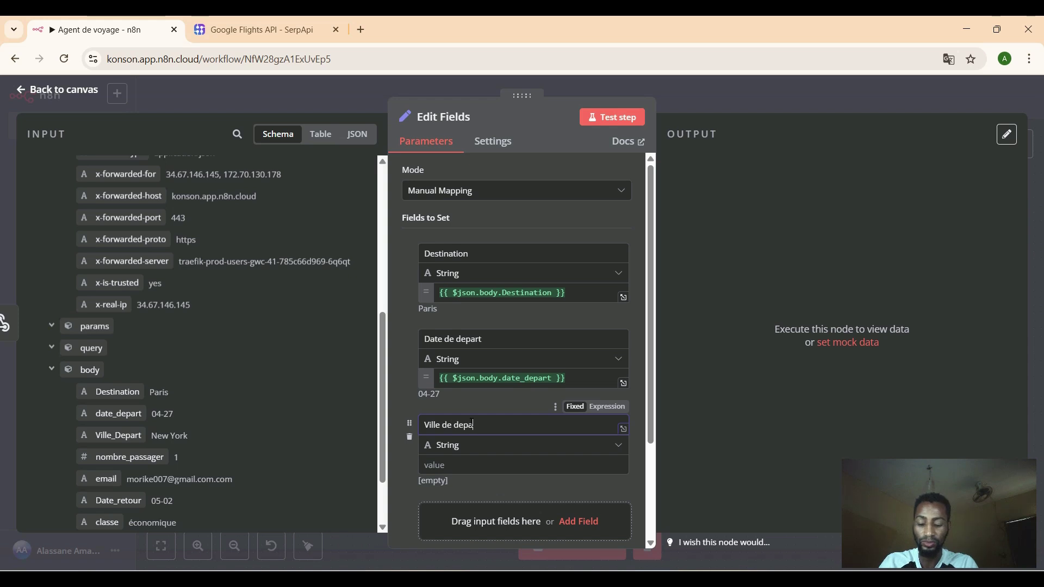
type("rt")
key("Tab")
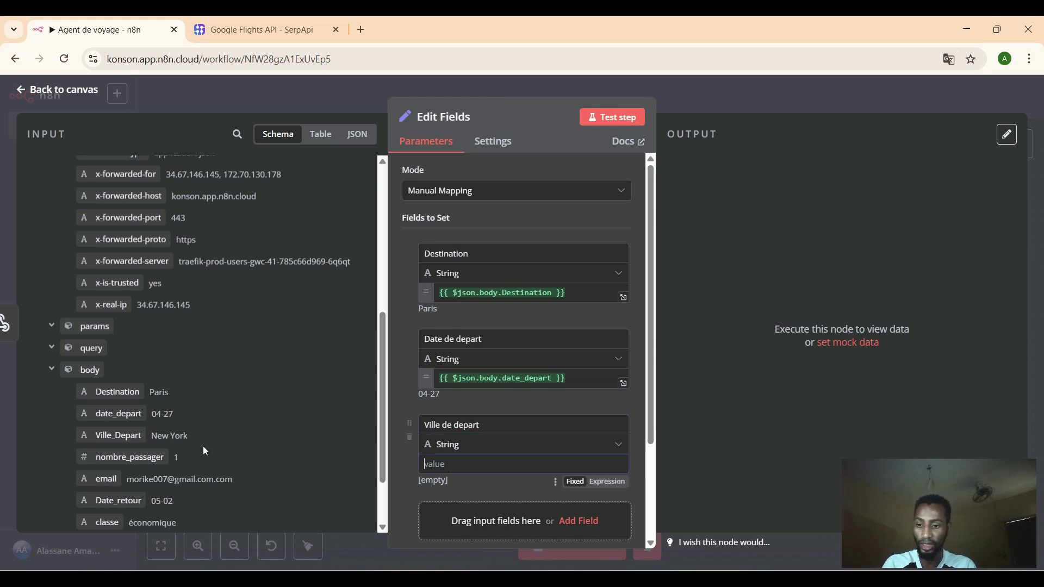
left_click_drag(125, 436, 466, 470)
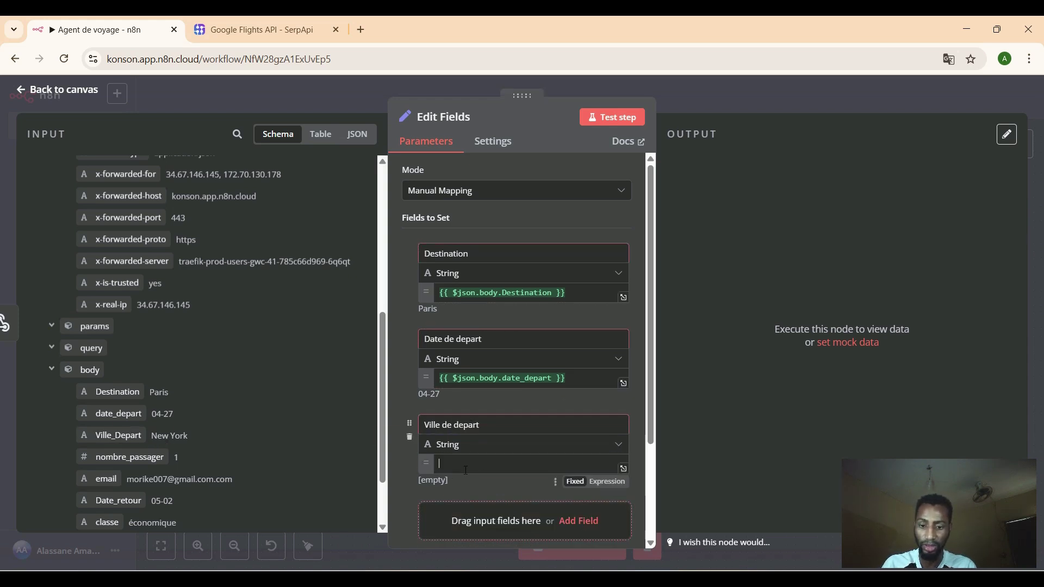
left_click(399, 492)
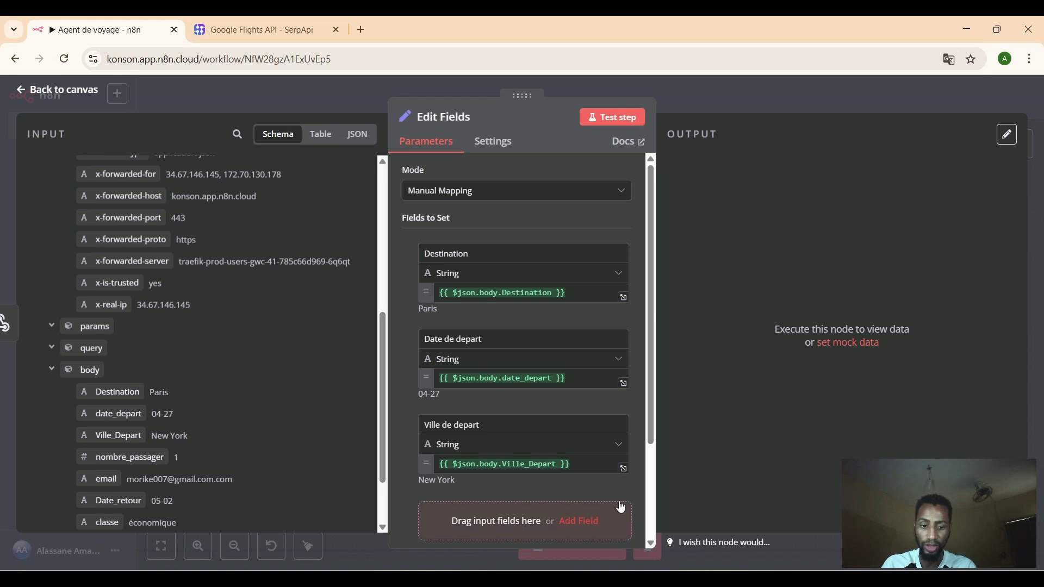
Add a string field named "nombre de passager" and map it to nombre_passager from the webhook body.
scroll(543, 462, "down", 3)
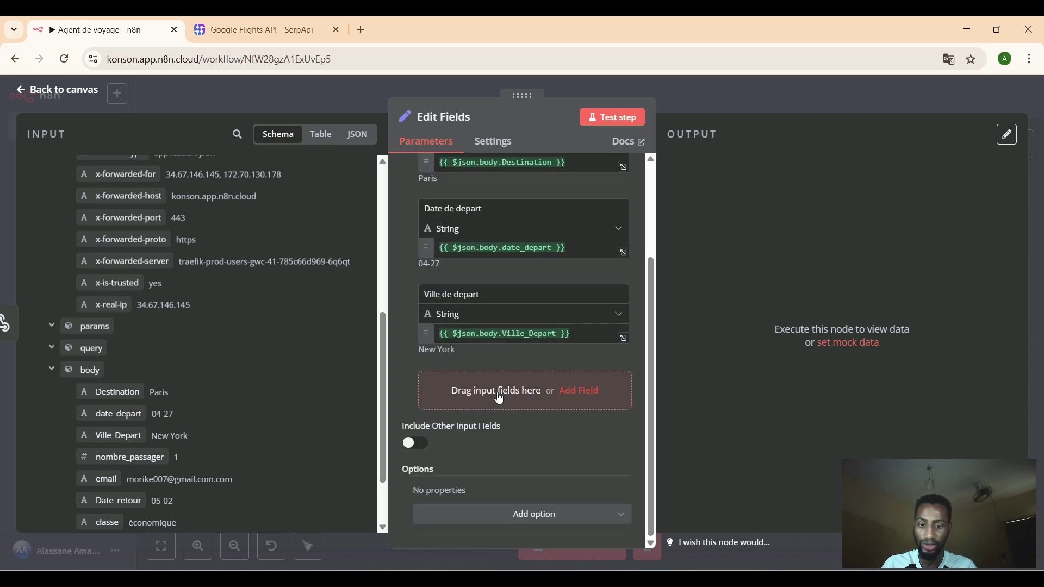
left_click(500, 399)
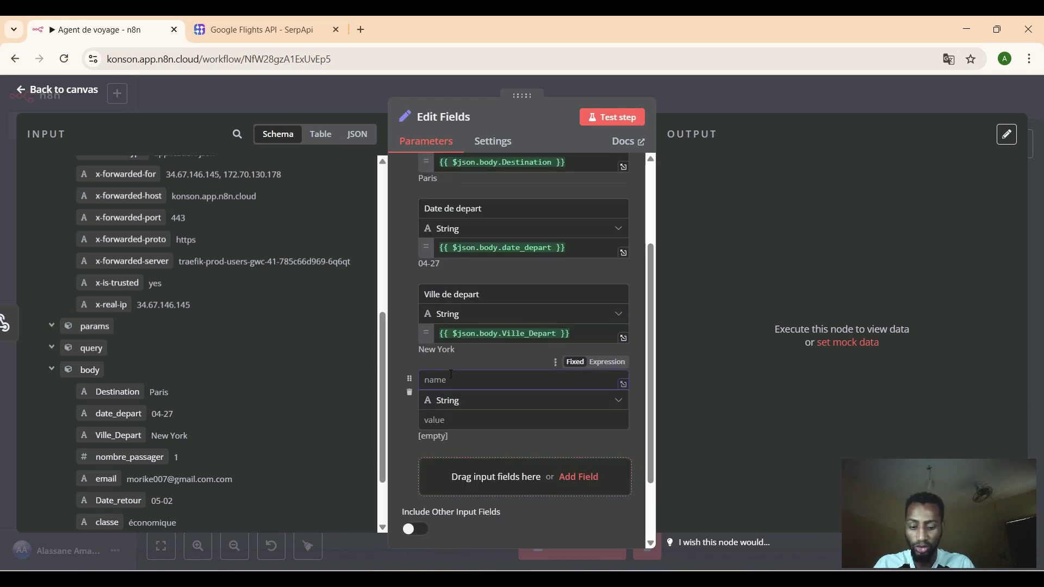
type("nombre")
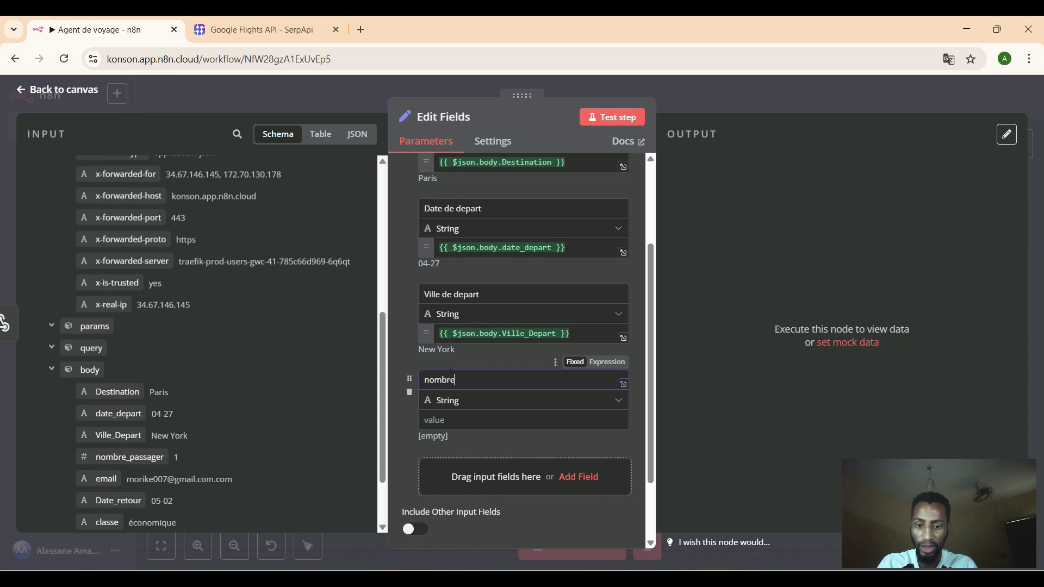
type(" de passage")
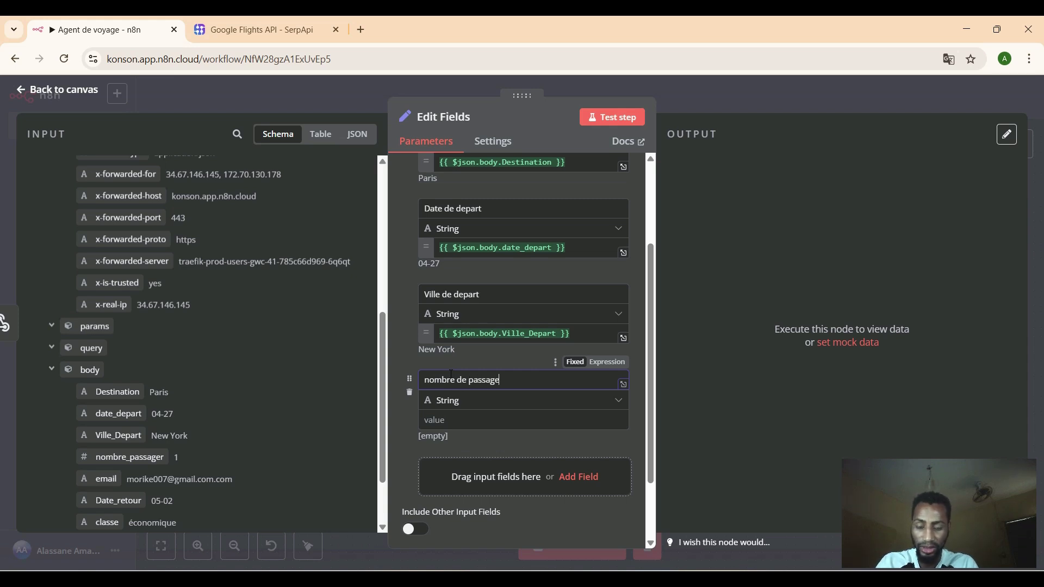
type("r")
key("Tab")
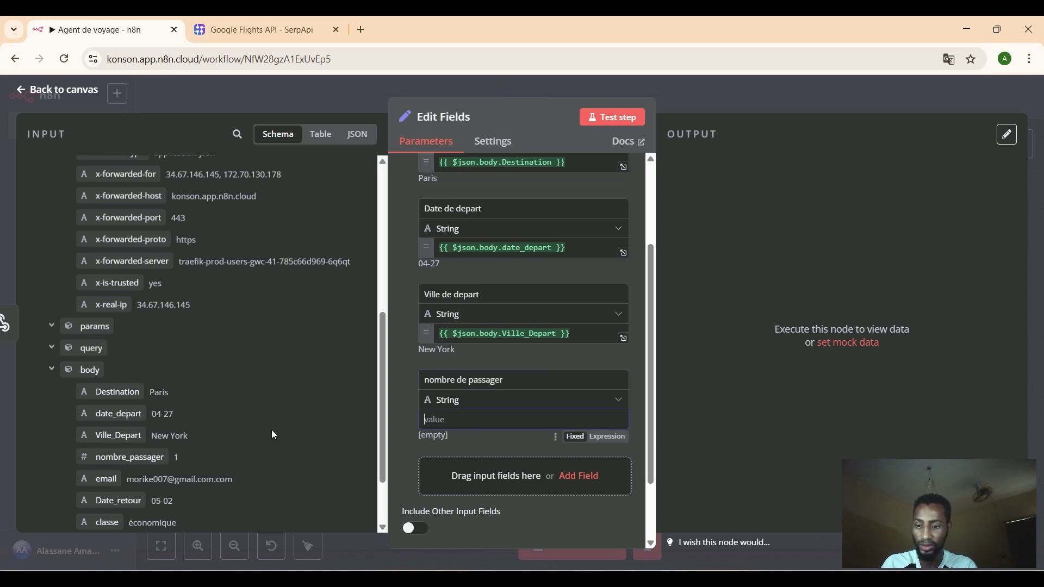
left_click_drag(136, 457, 443, 422)
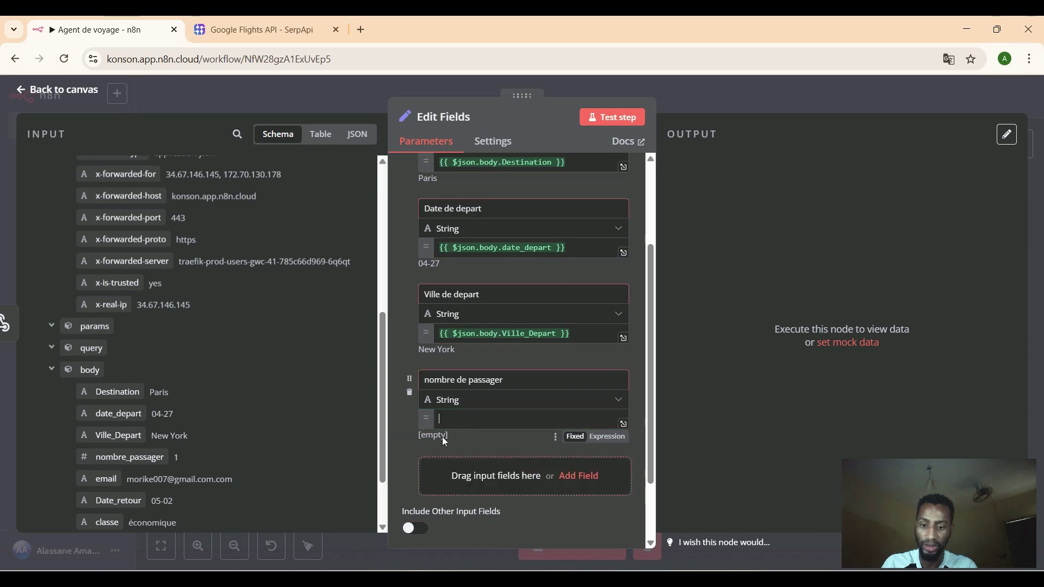
left_click(409, 442)
Add a string field named "Date de retour" and map it to Date_retour from the webhook body.
left_click(467, 476)
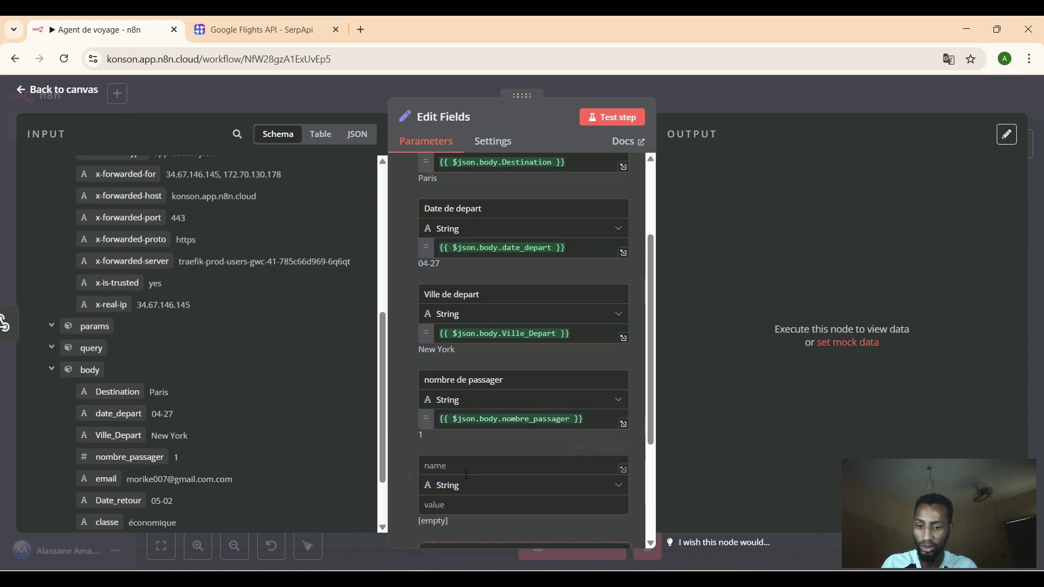
left_click(481, 467)
type("D")
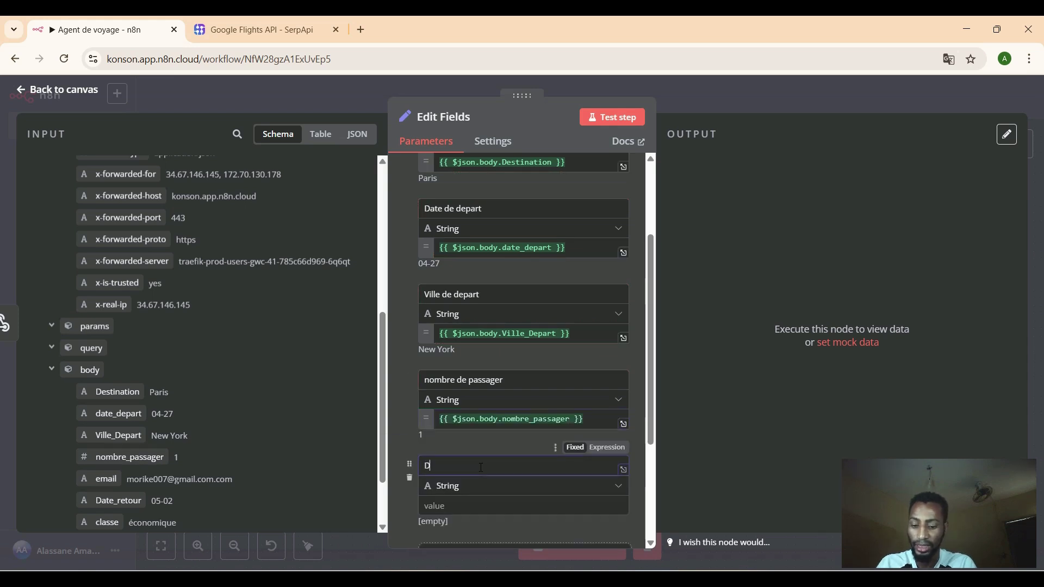
type("ate de retour")
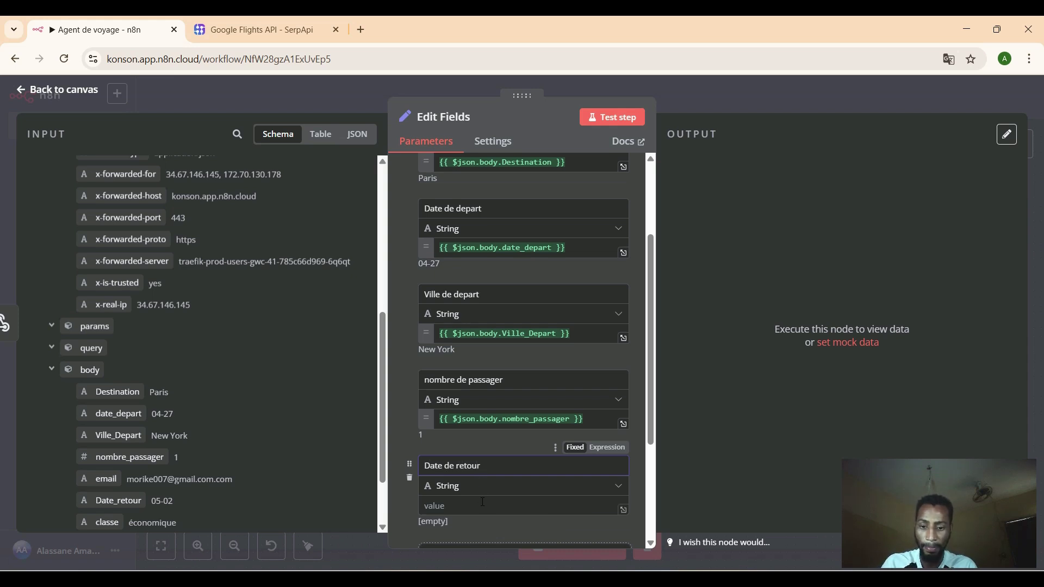
left_click(428, 504)
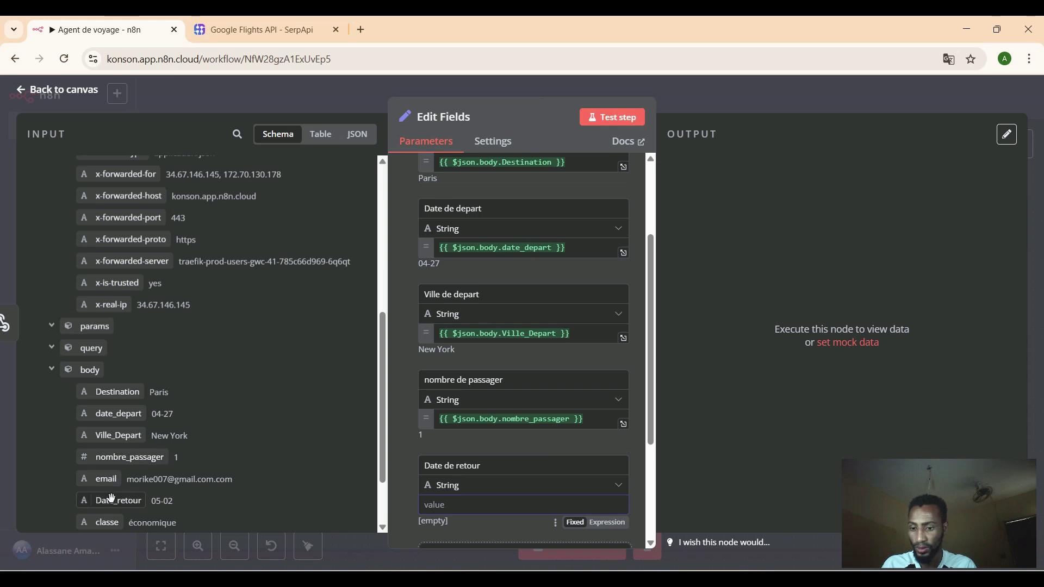
left_click_drag(112, 502, 449, 510)
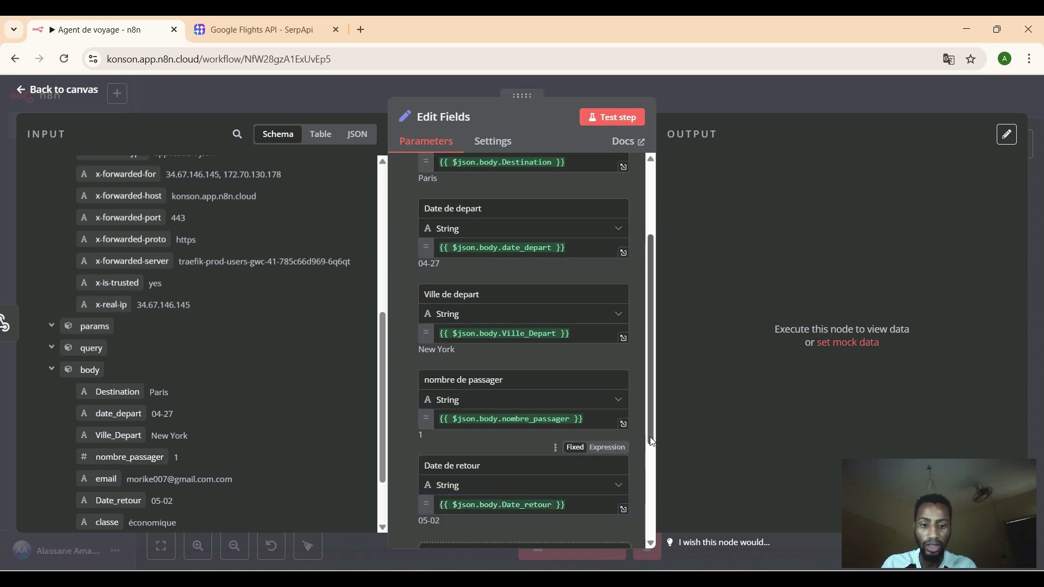
Add a string field named "Classe", map it to classe from the webhook body, and test the Edit Fields node.
scroll(647, 490, "down", 2)
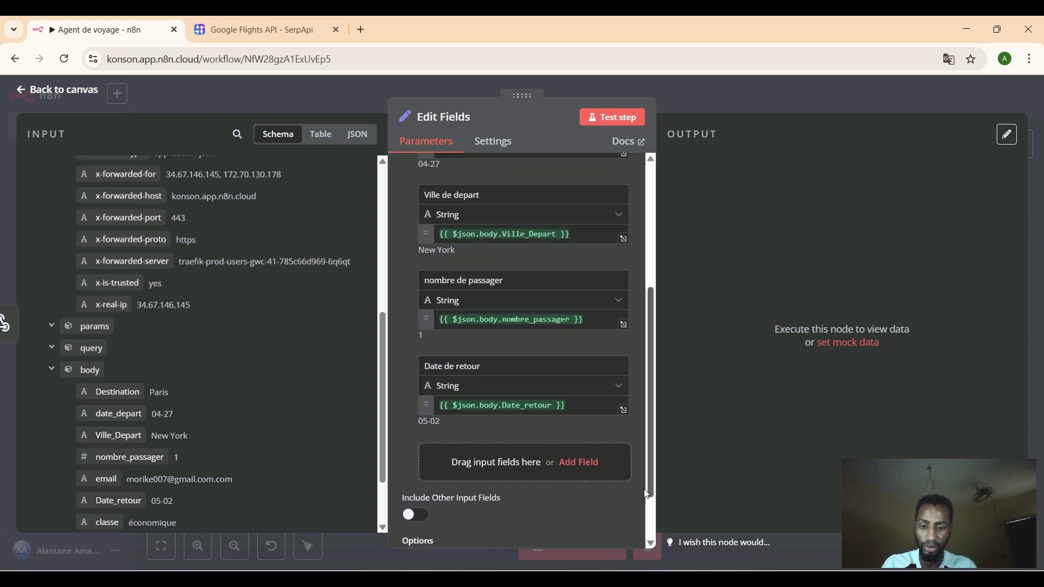
left_click(533, 463)
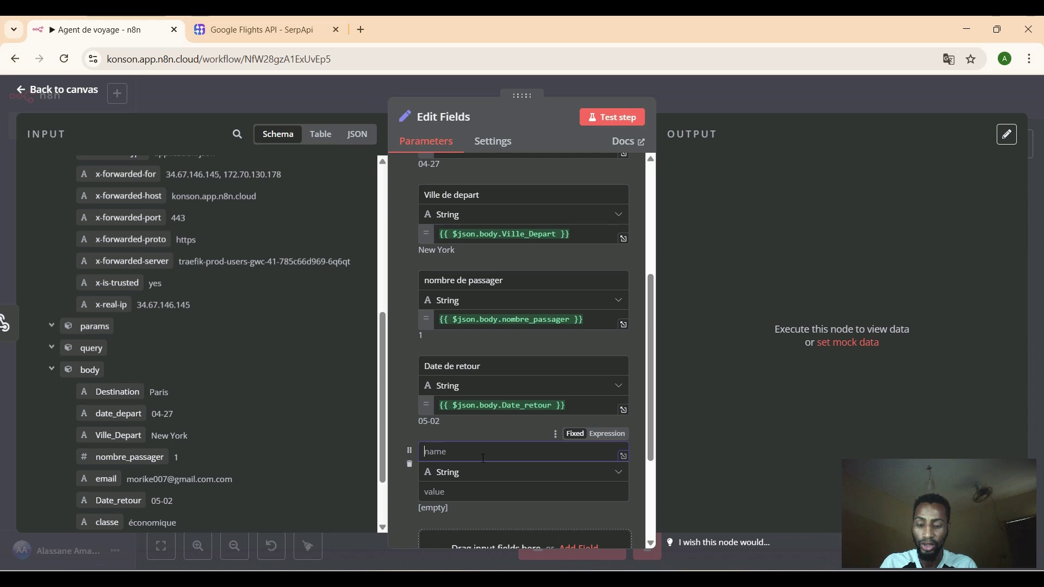
type("Classe")
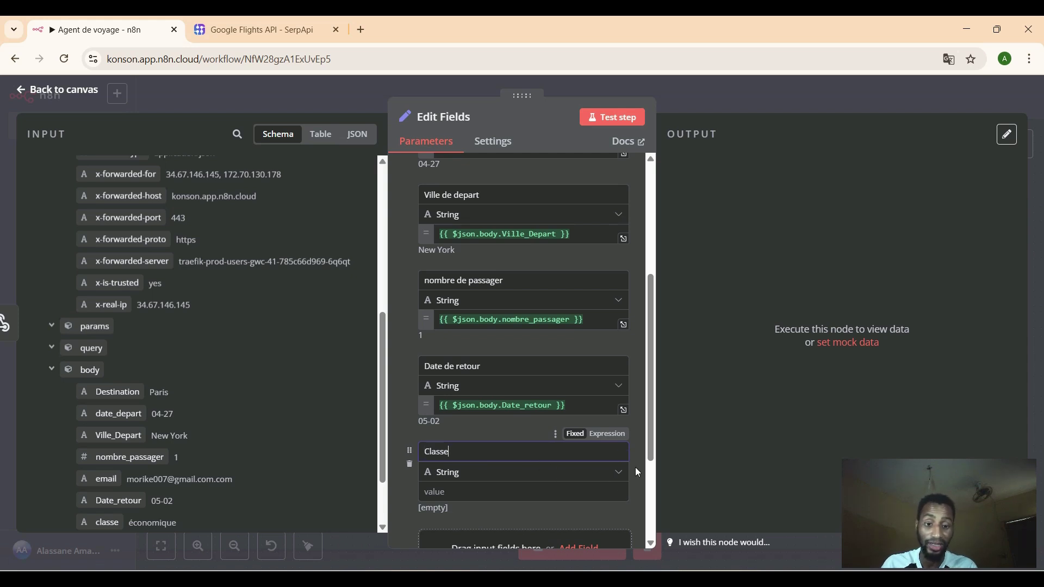
scroll(652, 460, "down", 1)
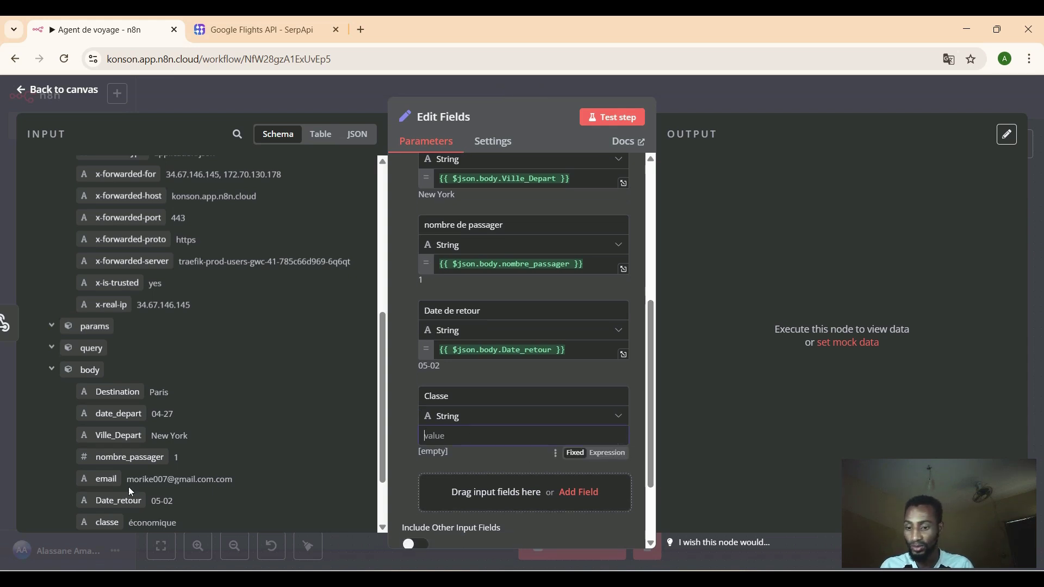
left_click_drag(111, 524, 441, 448)
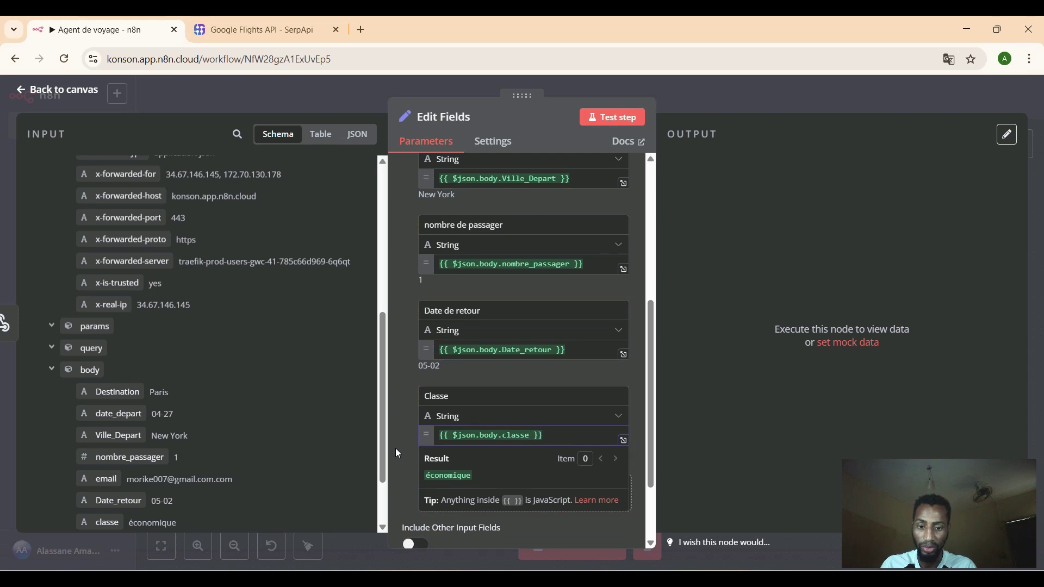
left_click_drag(649, 422, 649, 465)
left_click(614, 120)
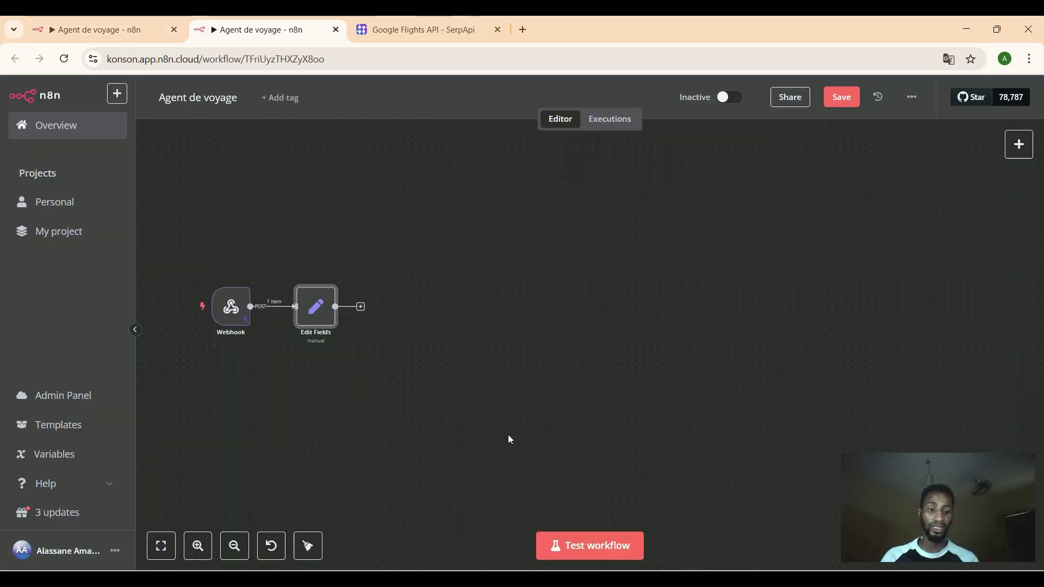
Add a Basic LLM Chain node after Edit Fields and give it a System chat message in expression mode, opened in the expanded editor.
left_click(361, 307)
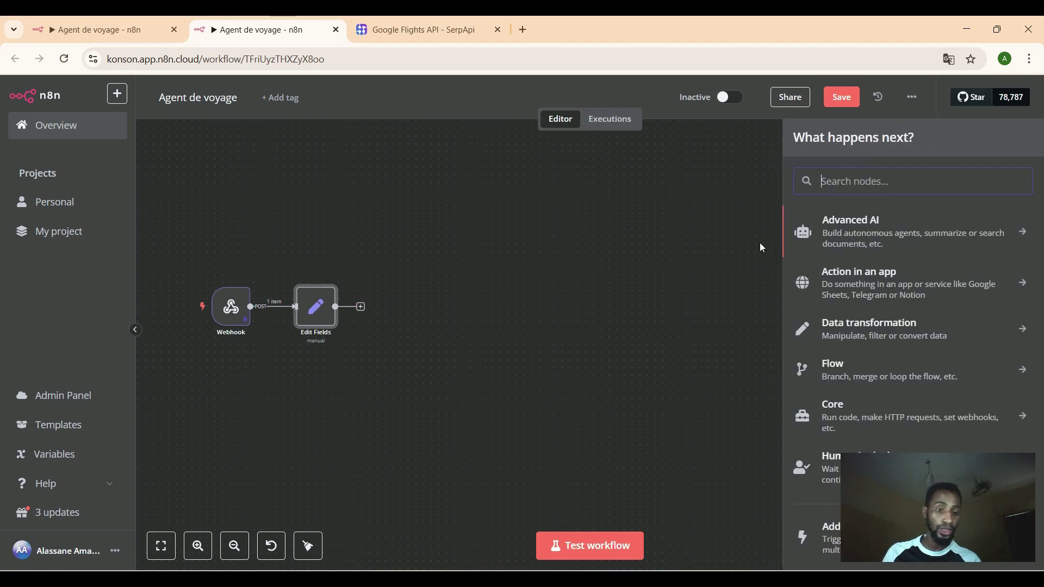
left_click(864, 241)
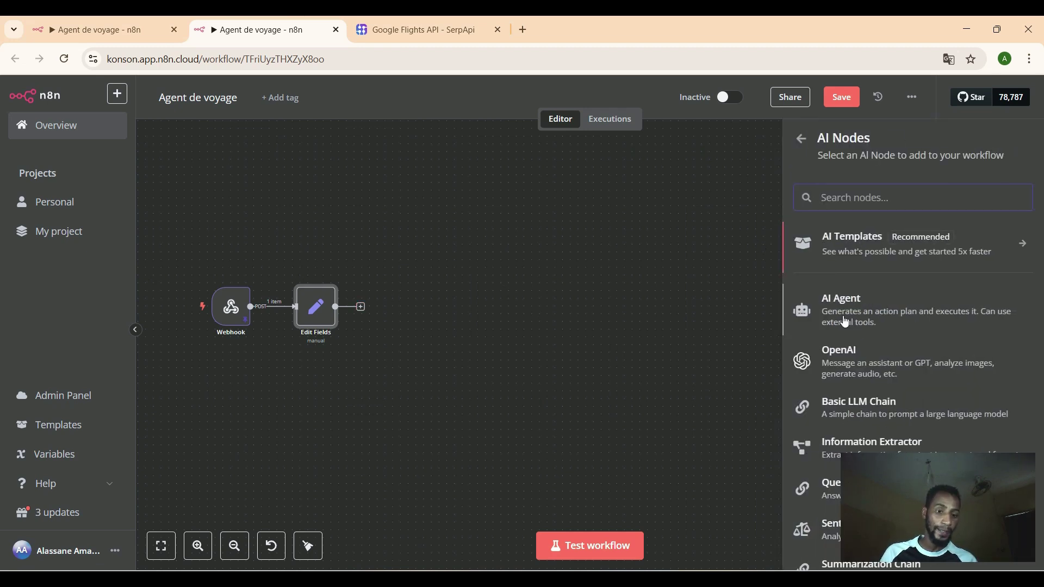
left_click(846, 407)
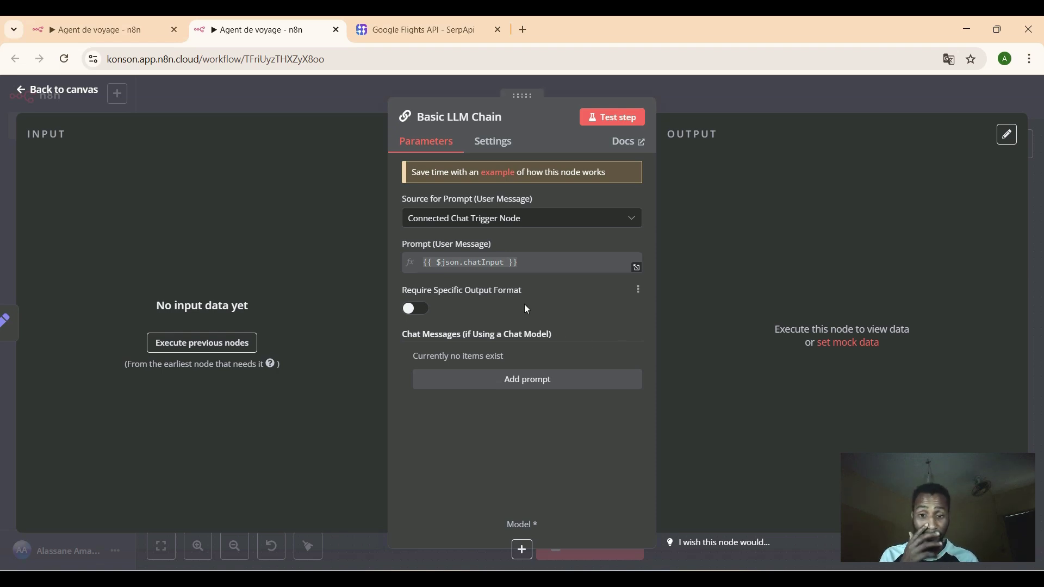
left_click(524, 380)
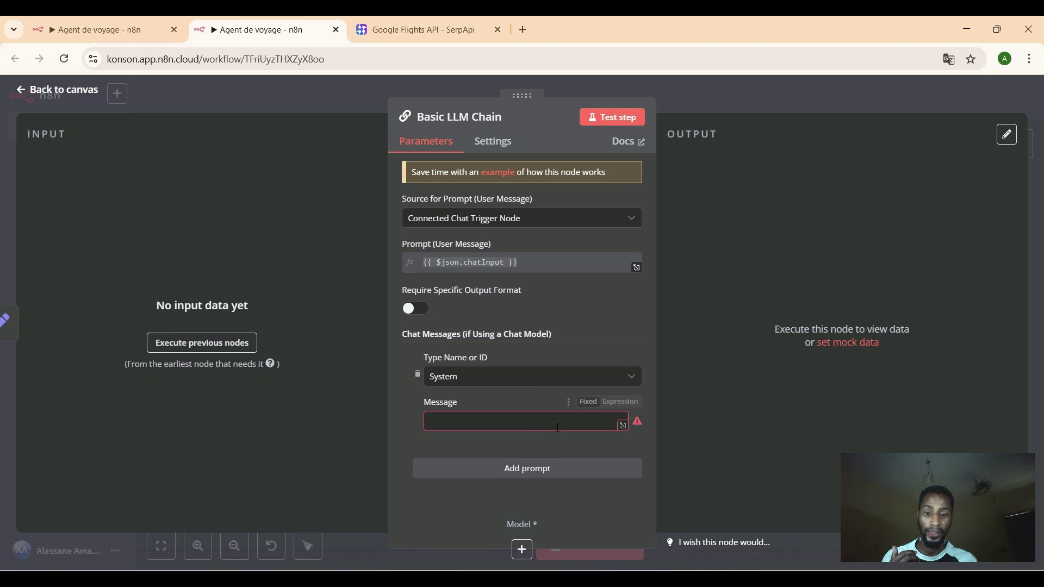
left_click(613, 407)
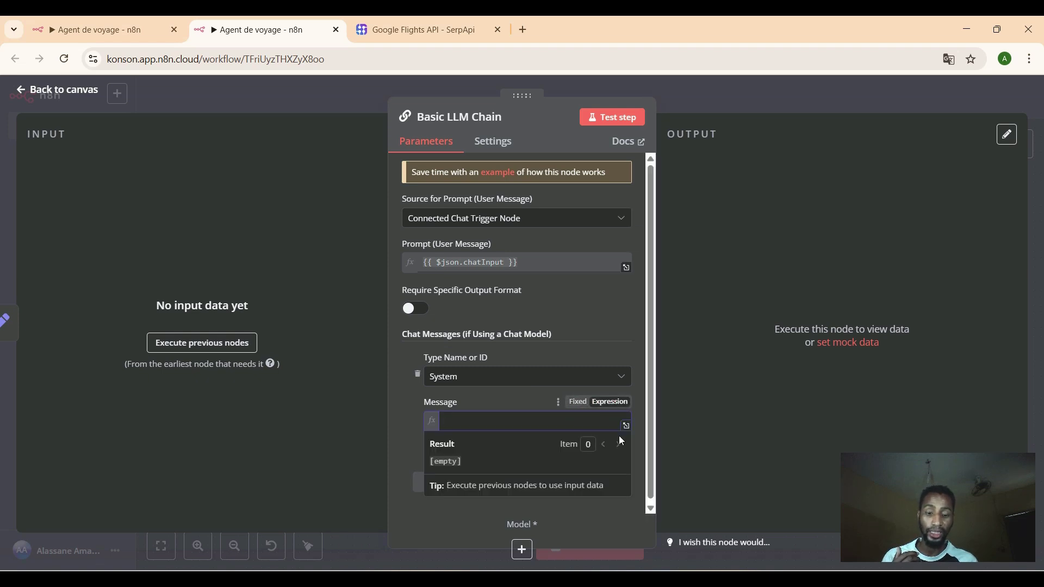
left_click(627, 426)
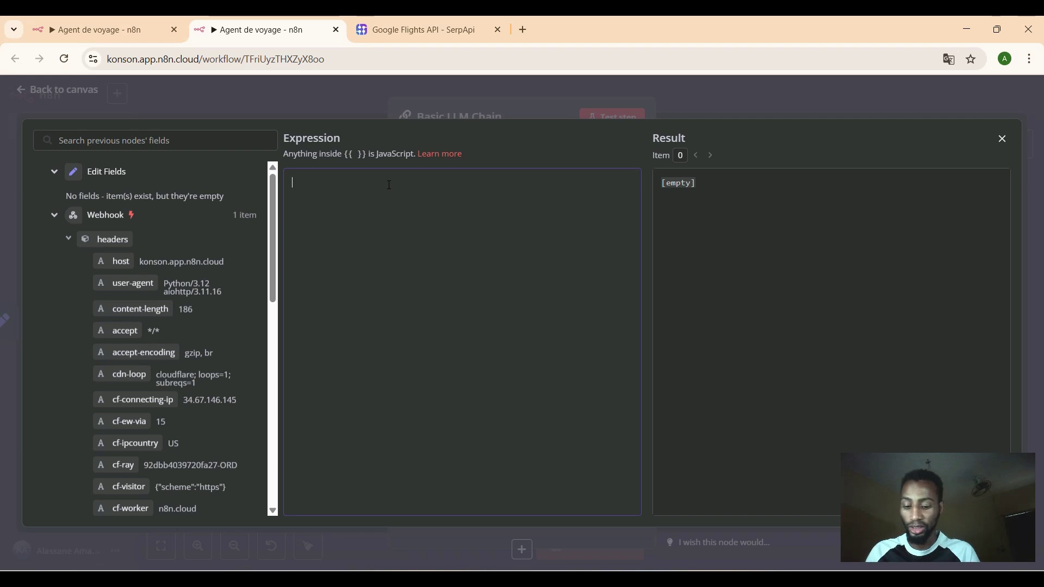
Write the system message instruction "Change la ville de destination et de depart en code aeroport".
type("Ch")
type("ange la ")
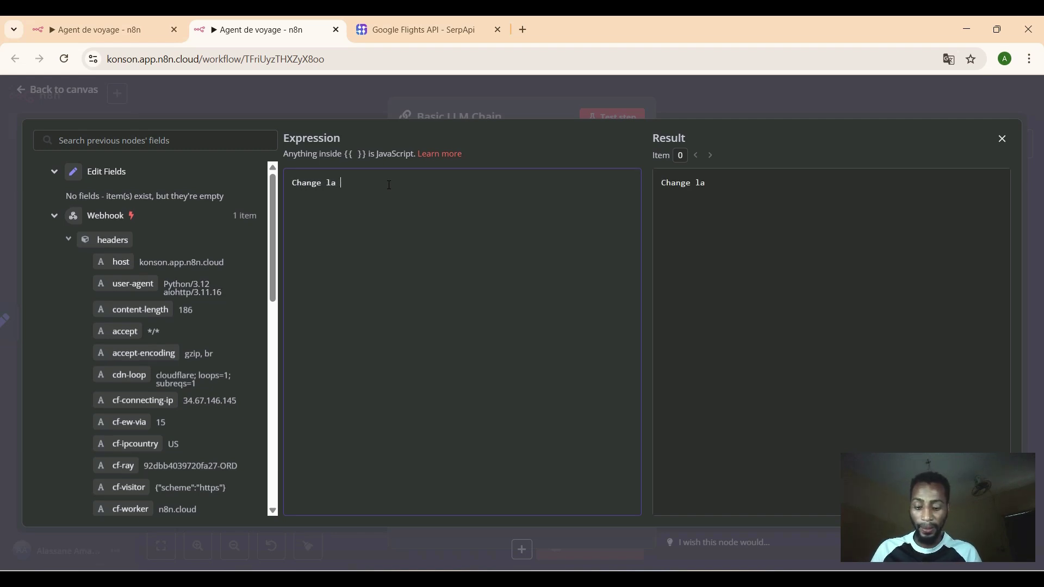
type("ville ")
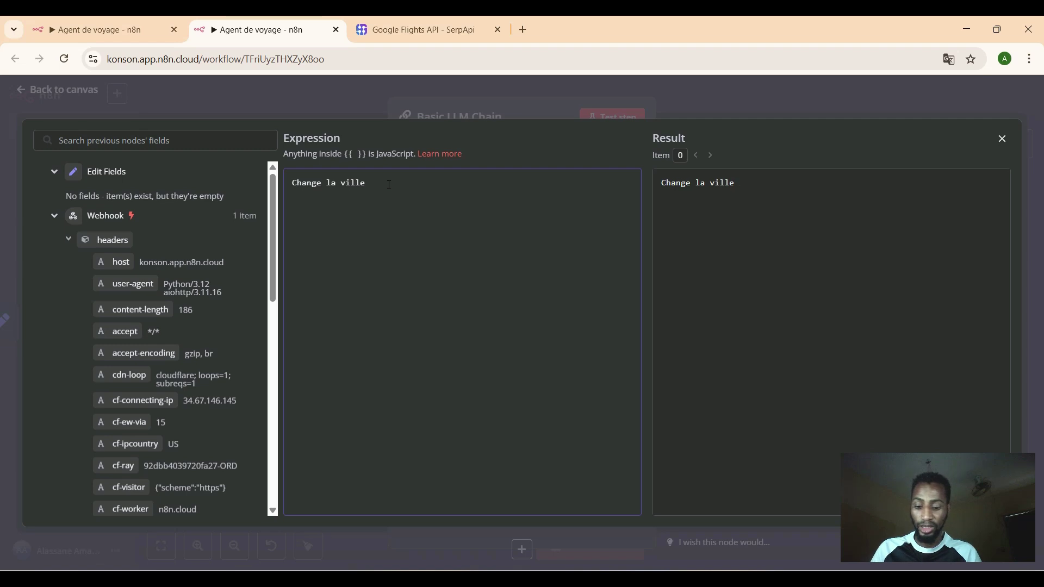
type("de dest")
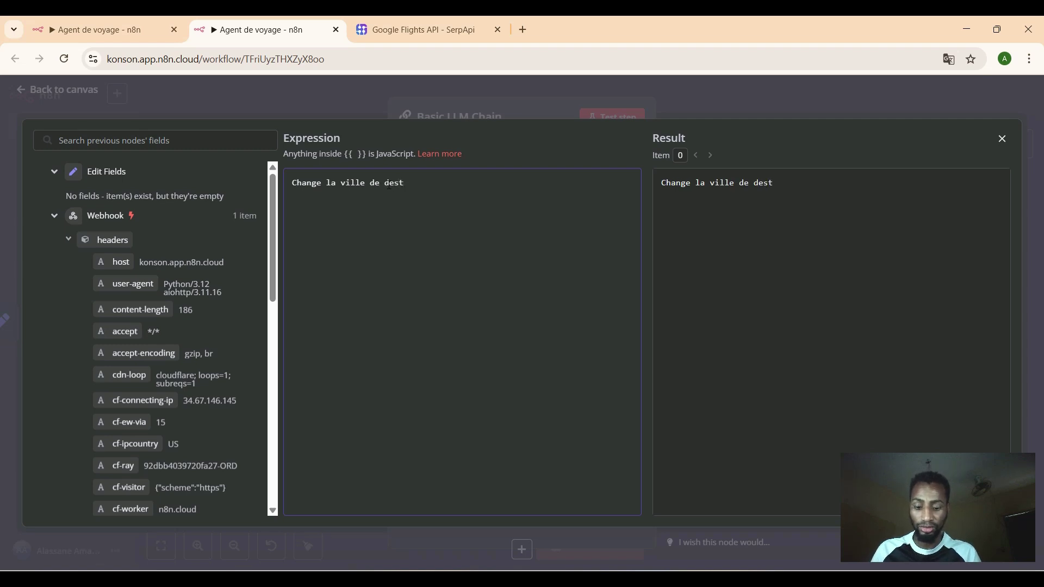
type("inat")
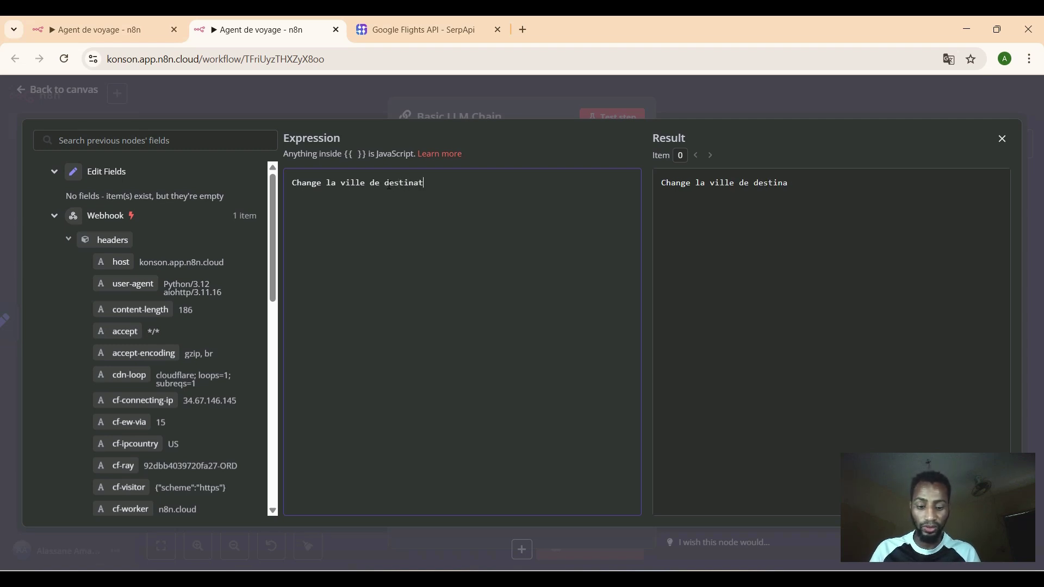
type("ion et ")
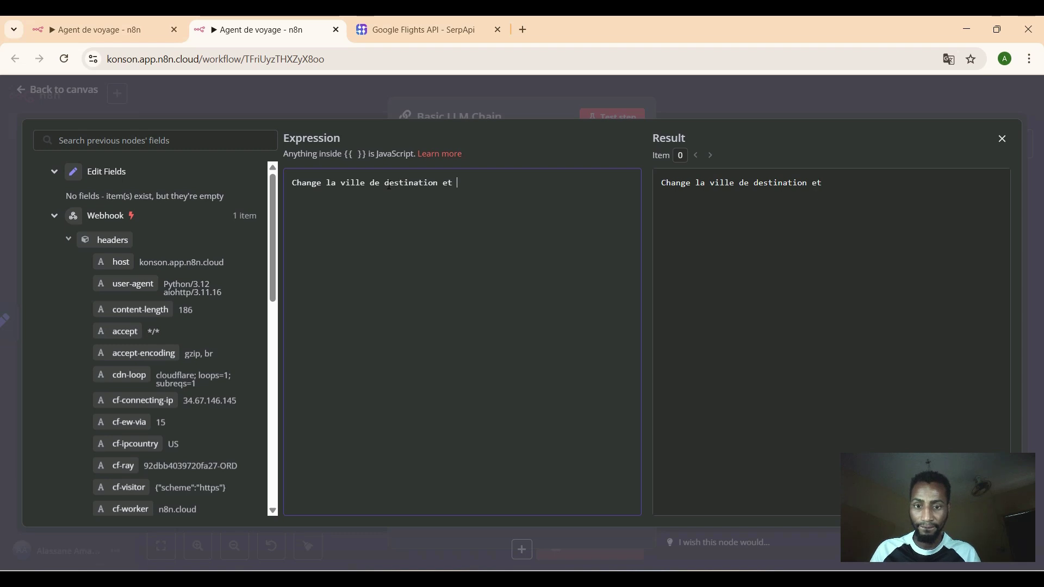
type("d")
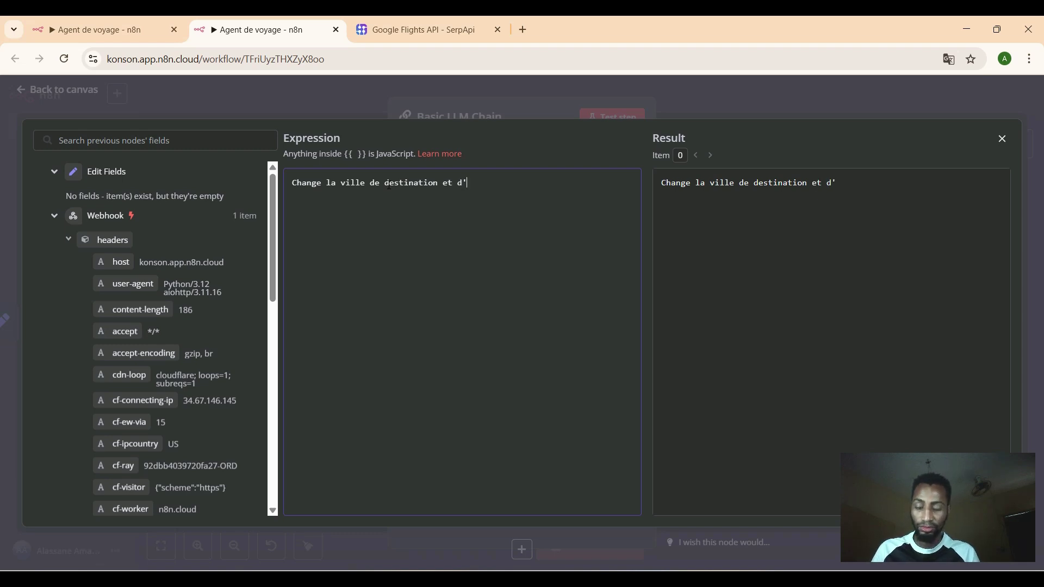
type("'")
key("BackSpace")
type("e")
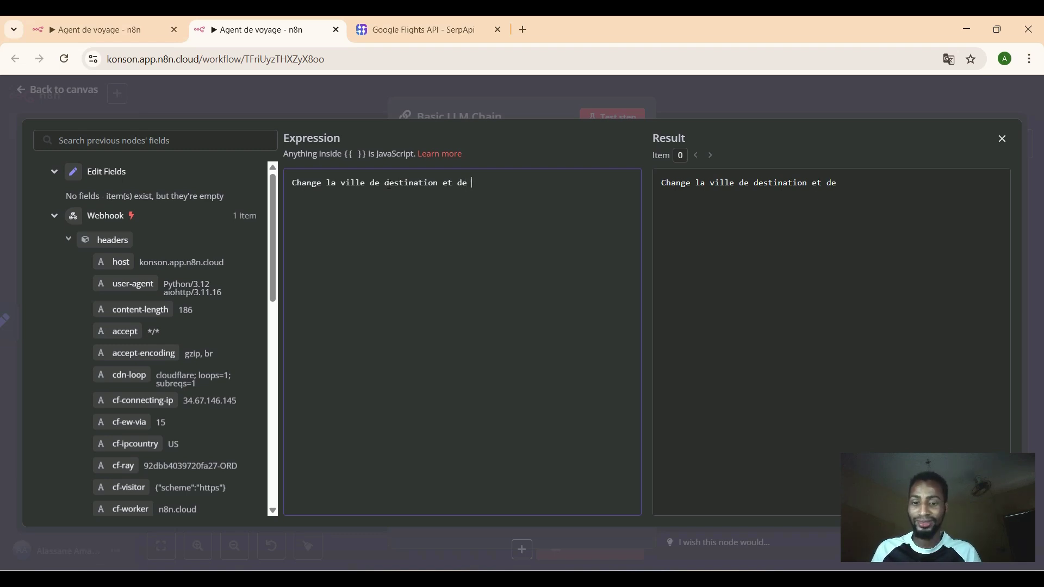
type(" depart")
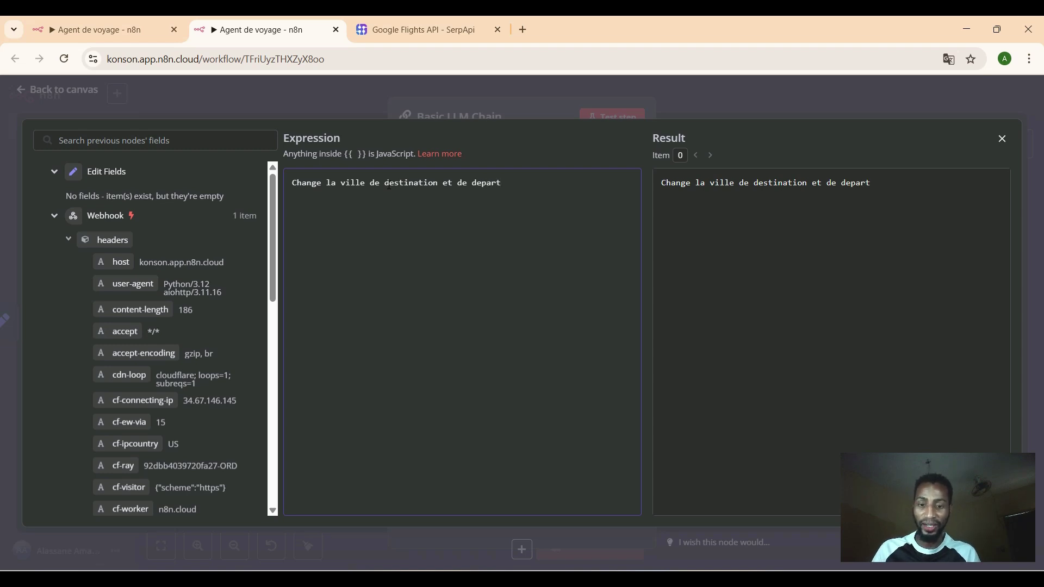
type(" en code ")
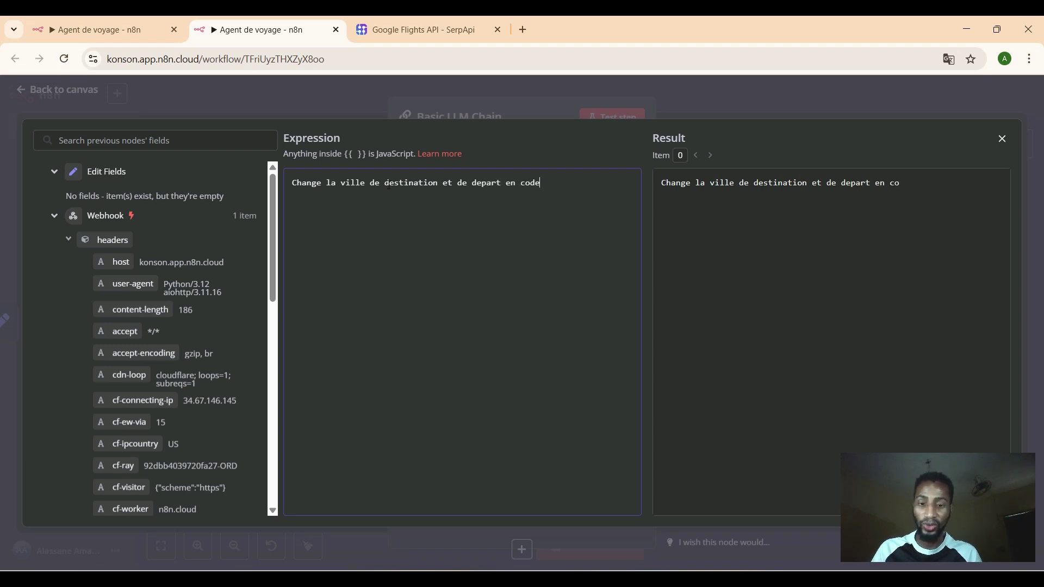
type("aeroport")
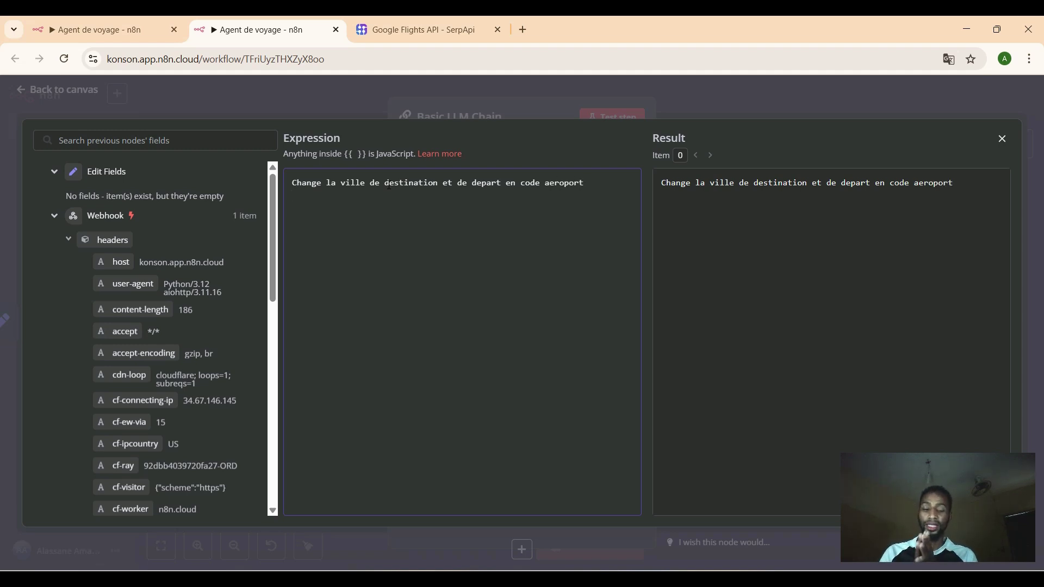
Add a second line to the system message reading "Assure toi que la date soit au futur".
key("Return")
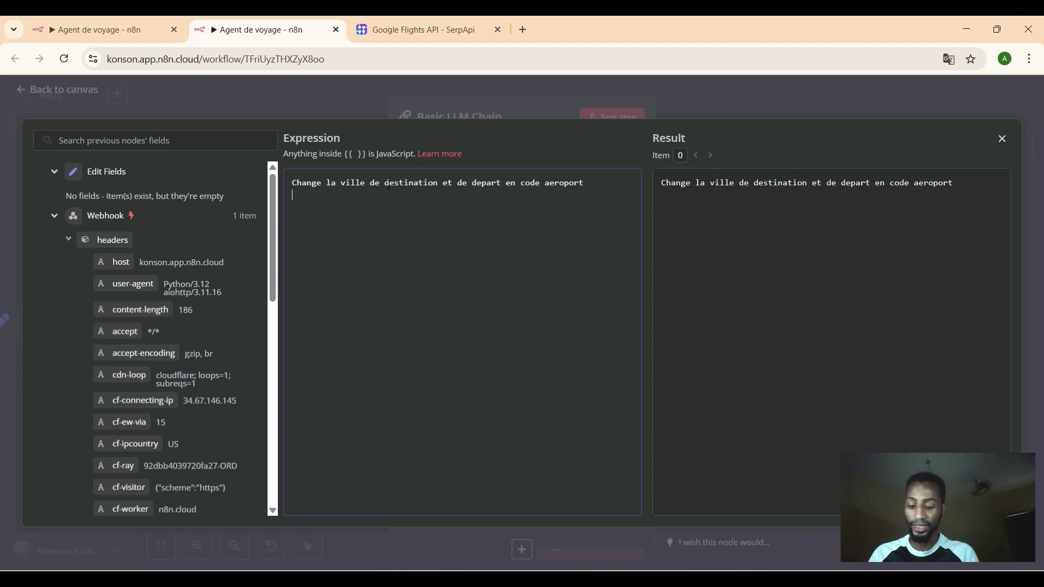
type("Assure")
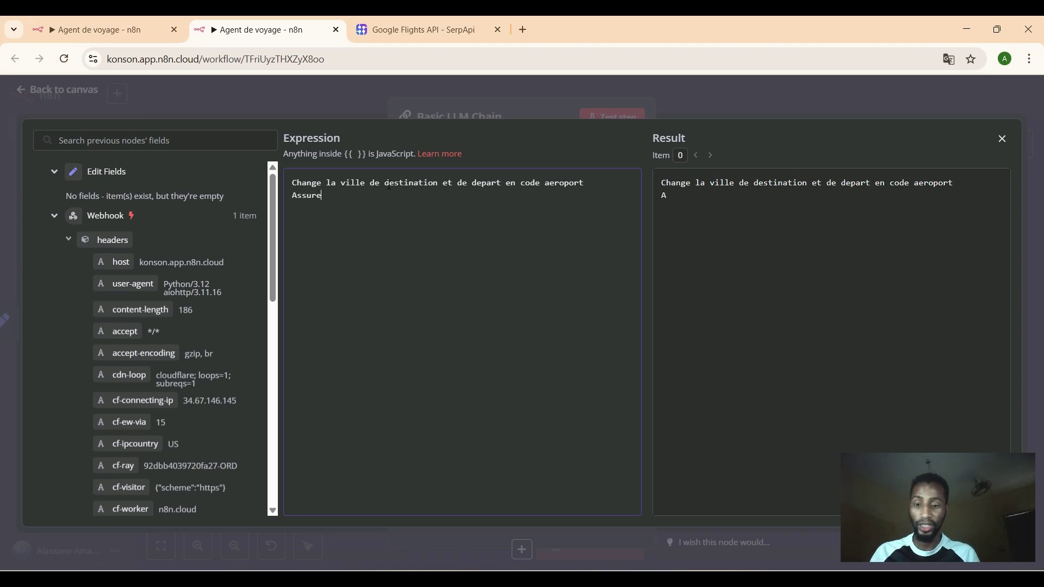
type(" toi q")
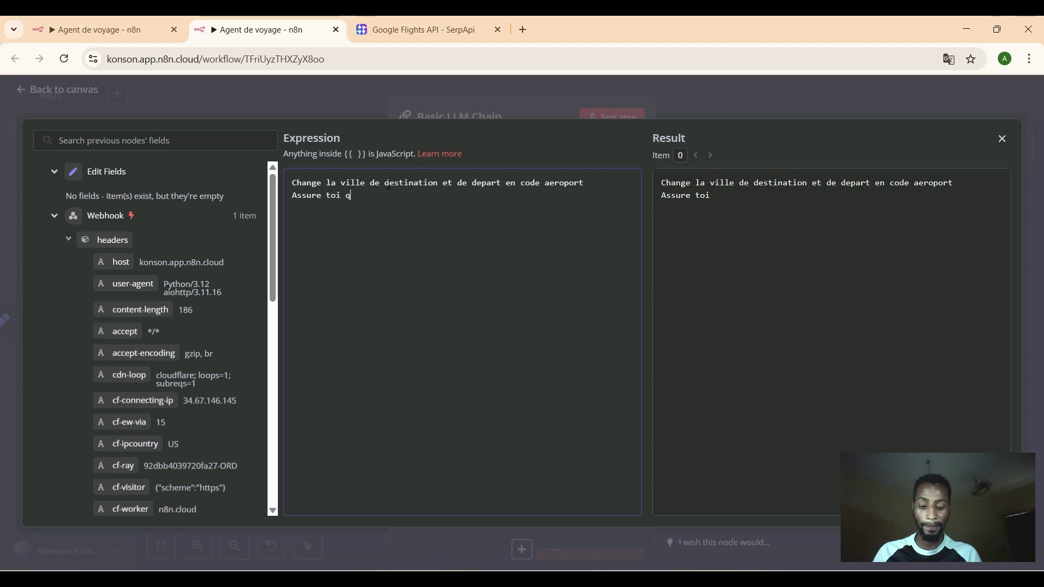
type("ue la date")
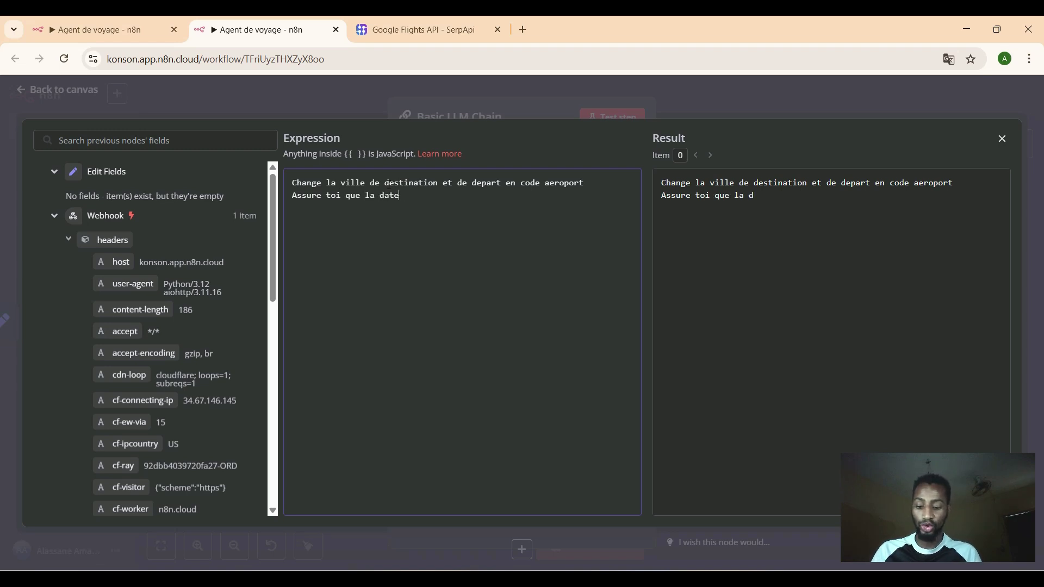
type(" soit")
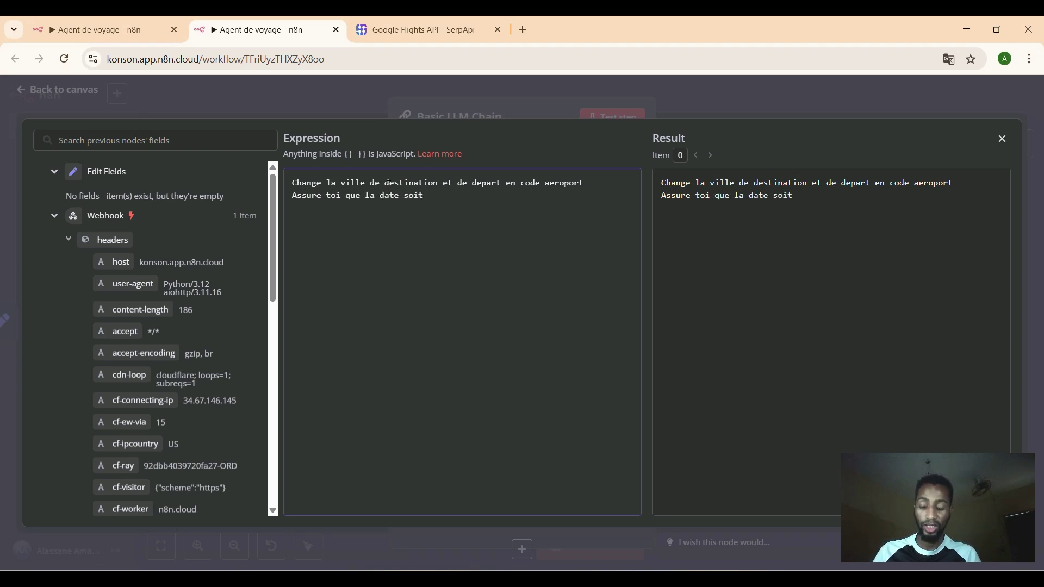
type(" au f")
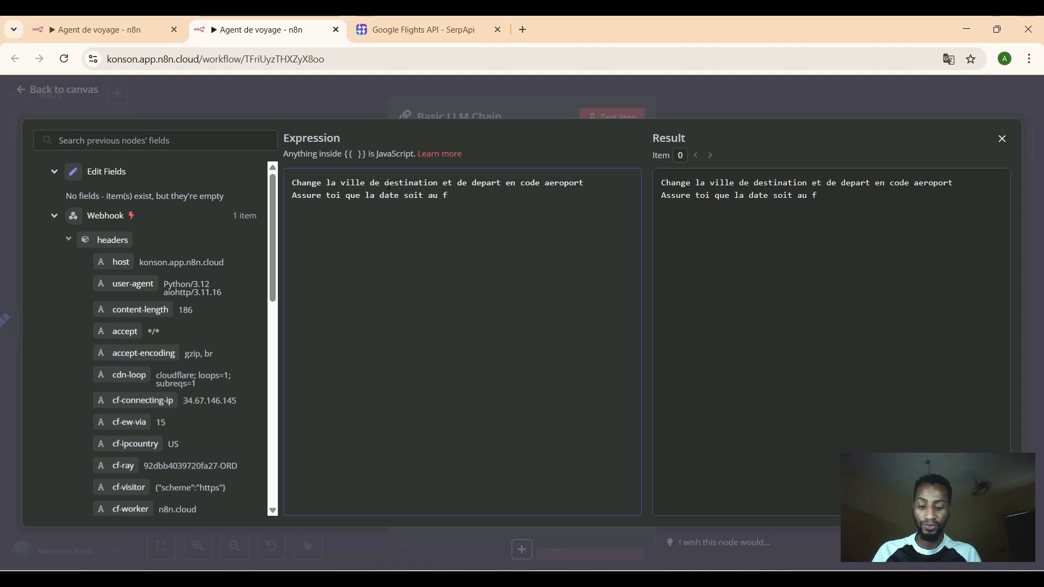
type("utur ")
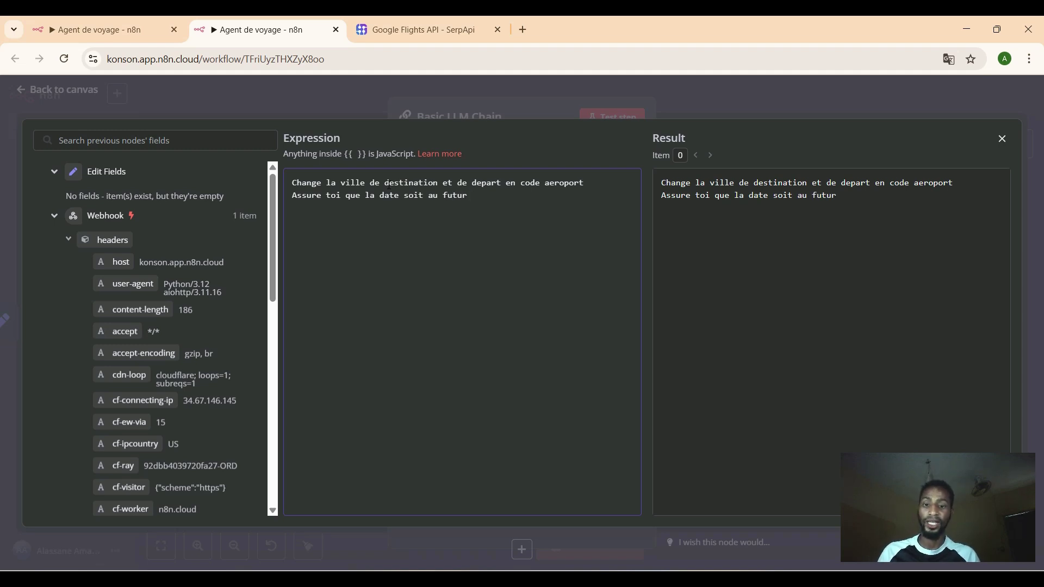
type("{{")
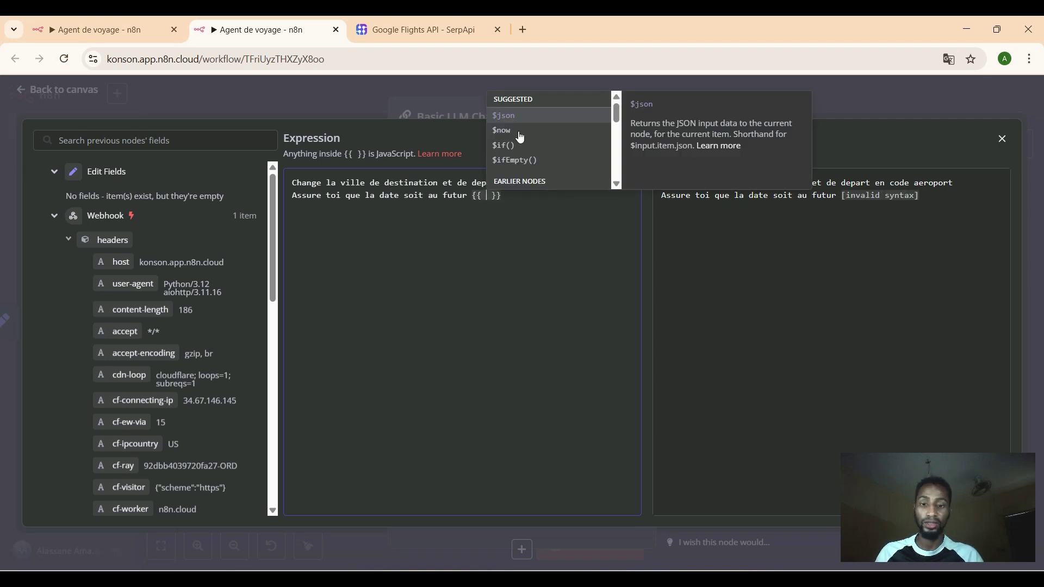
left_click(525, 209)
key("BackSpace")
key("BackSpace")
key("BackSpace")
key("BackSpace")
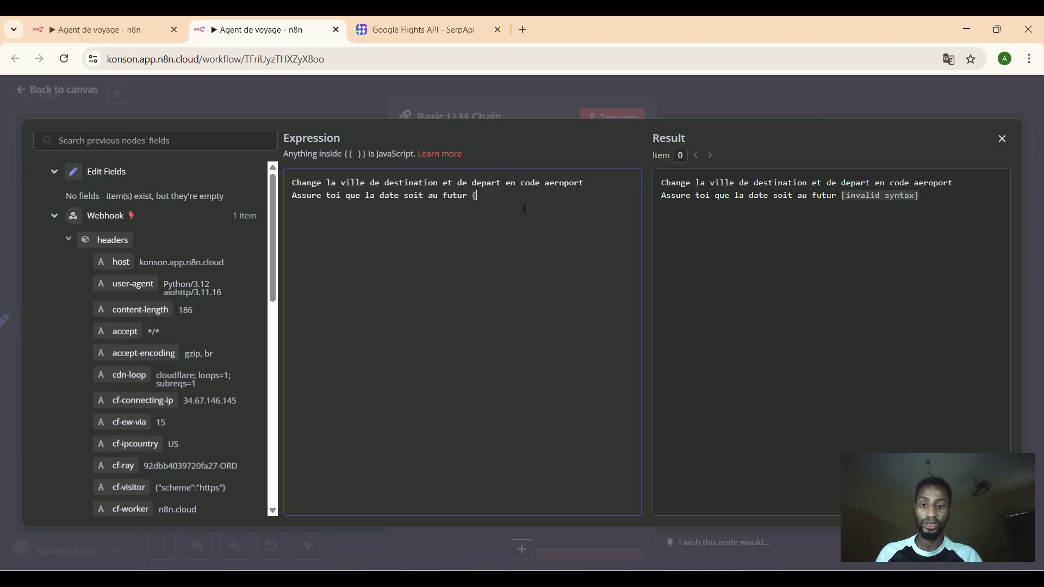
key("BackSpace")
Add a third line to the system message reading "Voici la date actuelle {{ $now }}".
type("Voi")
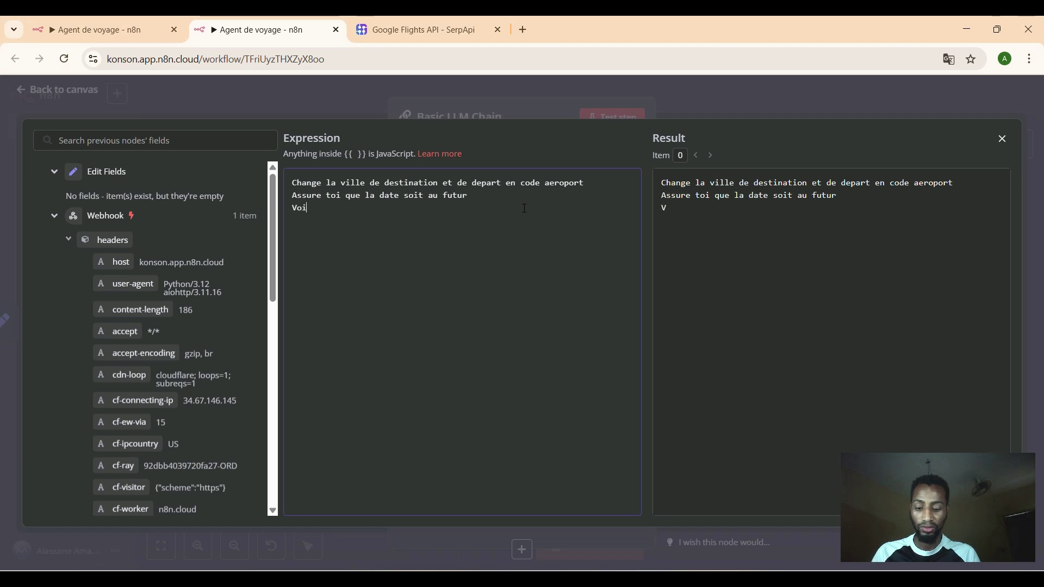
type("ci la d")
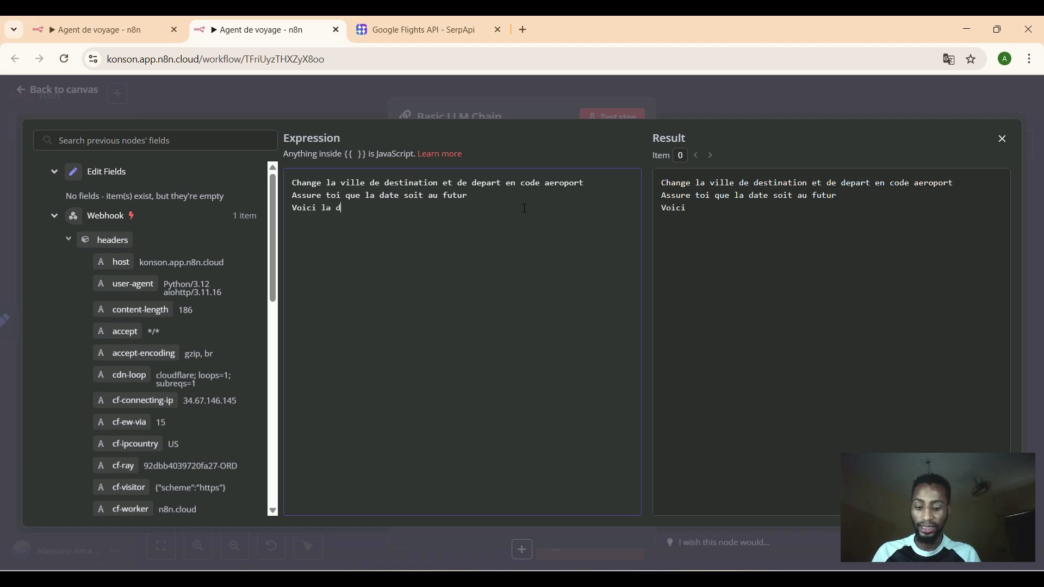
type("ate actu")
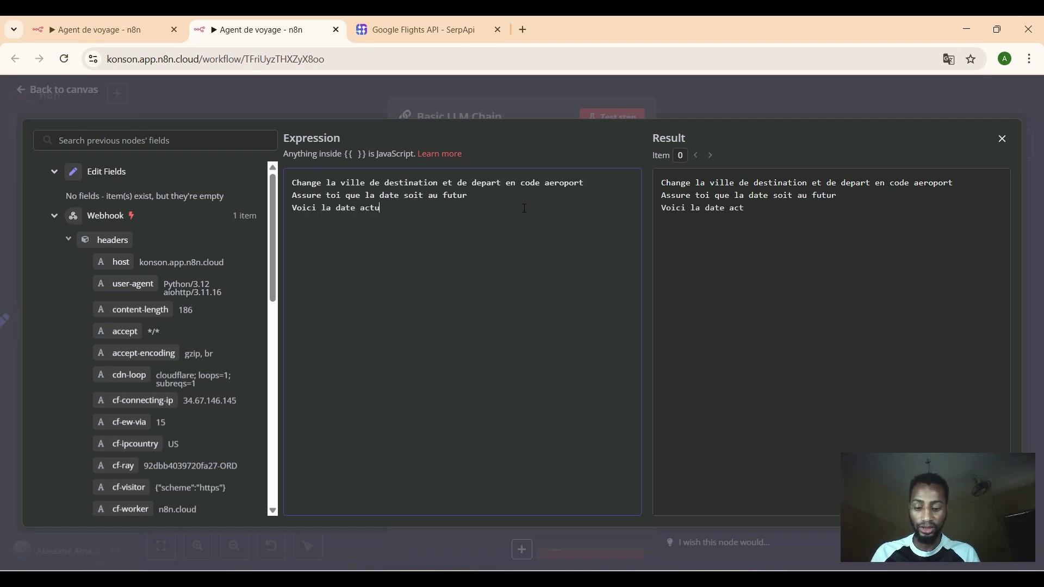
type("elle {{")
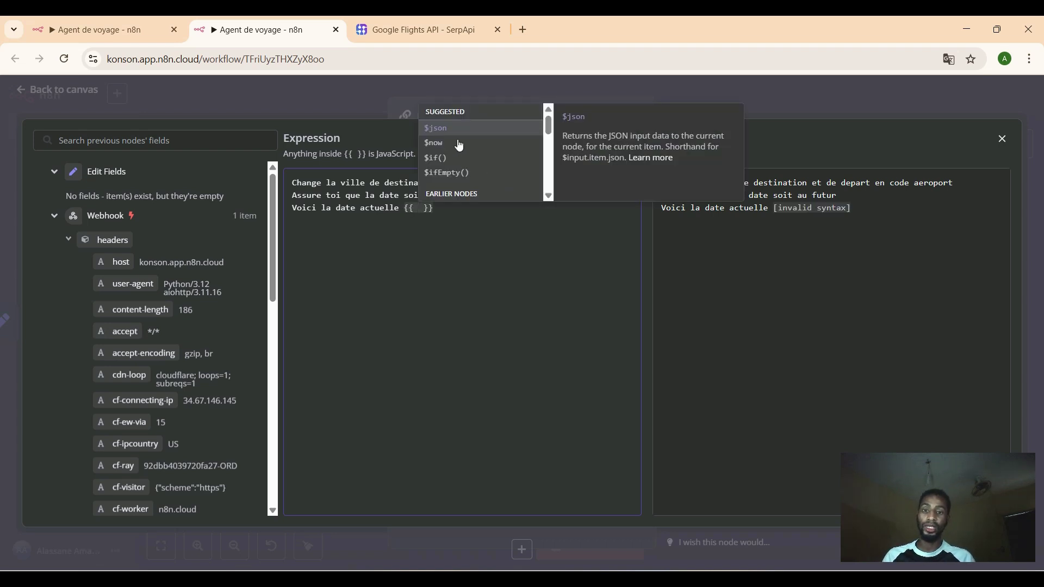
left_click(459, 145)
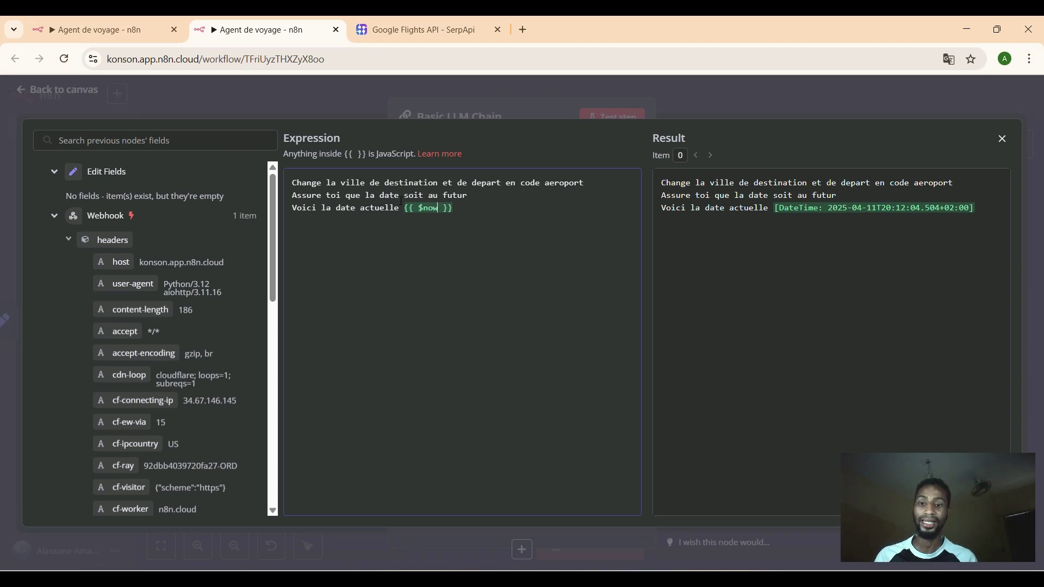
Insert "de retour" after "la date" in the system message's second line and close the expanded editor.
type("de ret")
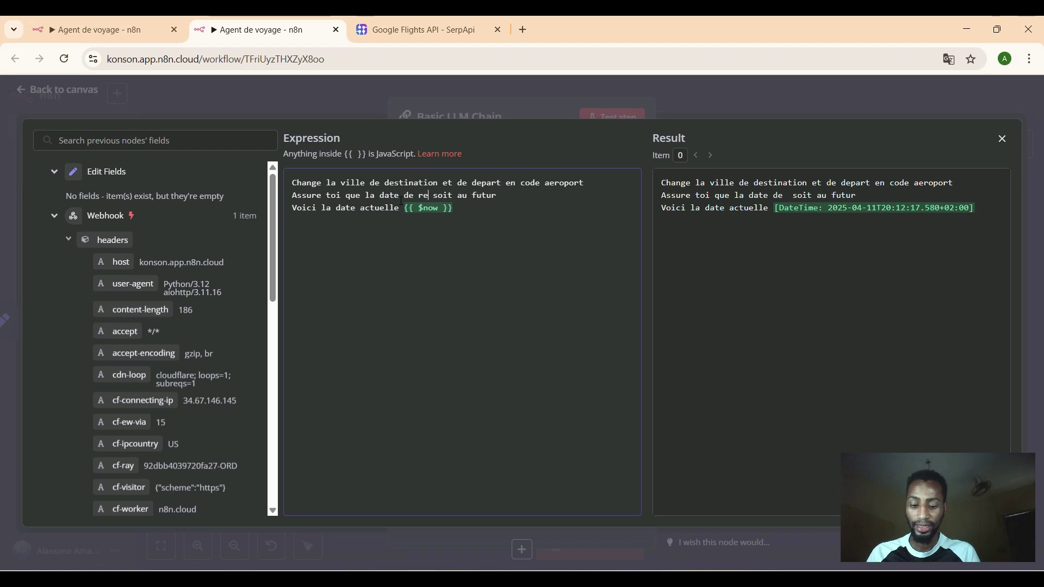
type("our")
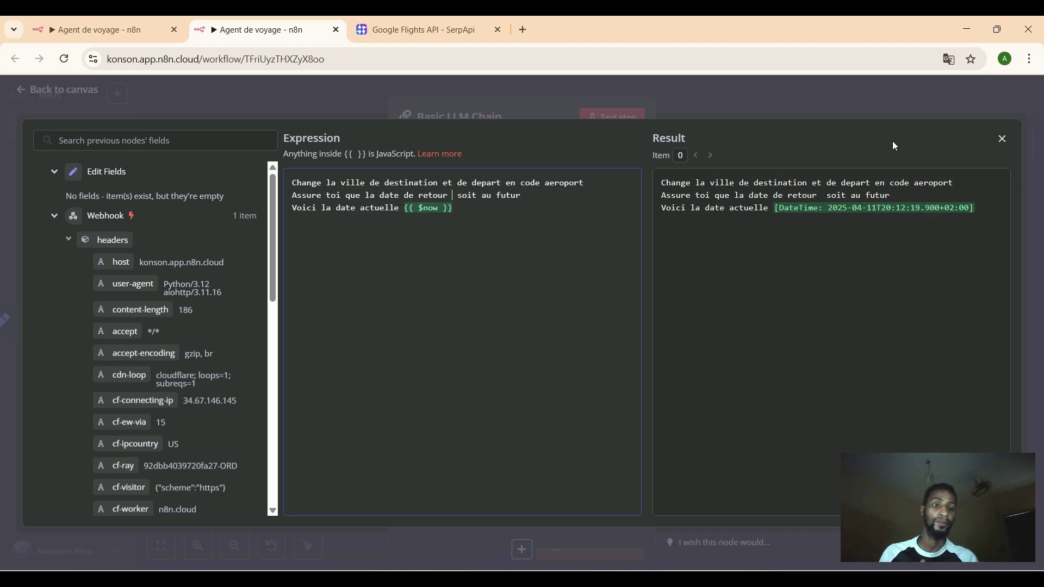
left_click(1002, 140)
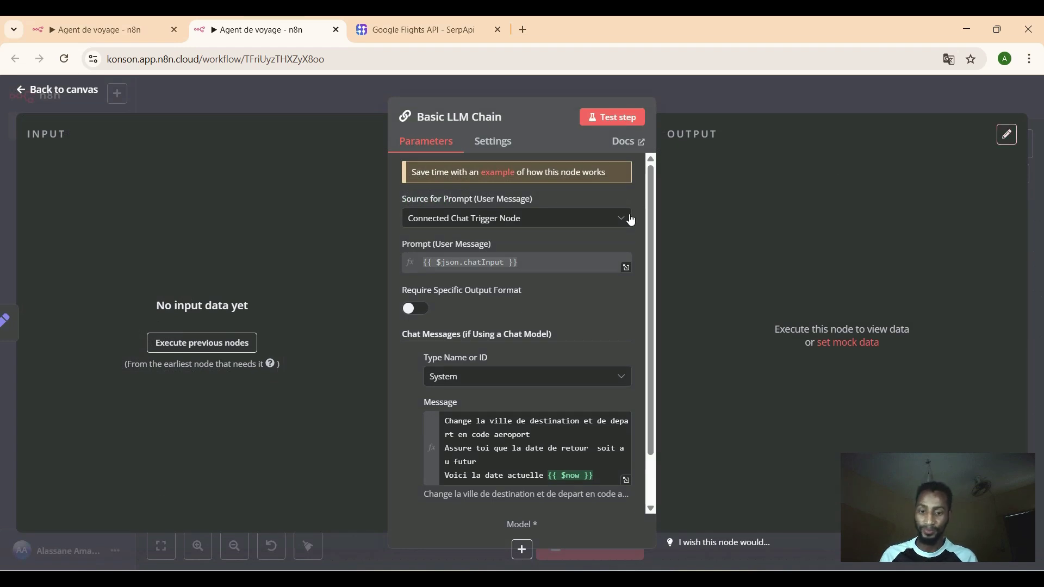
Set the Basic LLM Chain's user prompt source to "Define below" and execute the previous nodes to load input data.
left_click(492, 224)
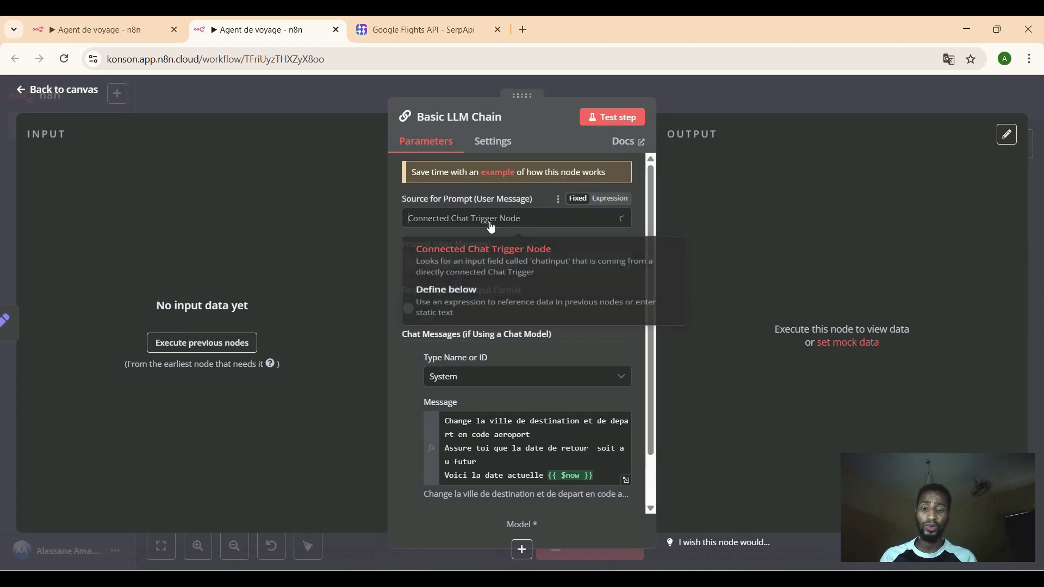
left_click(486, 303)
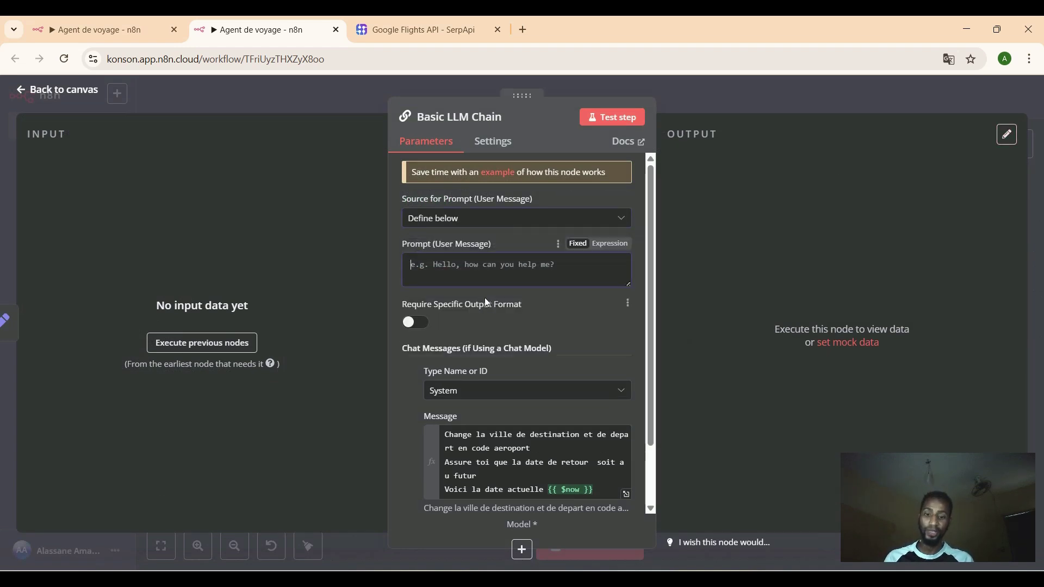
left_click(246, 342)
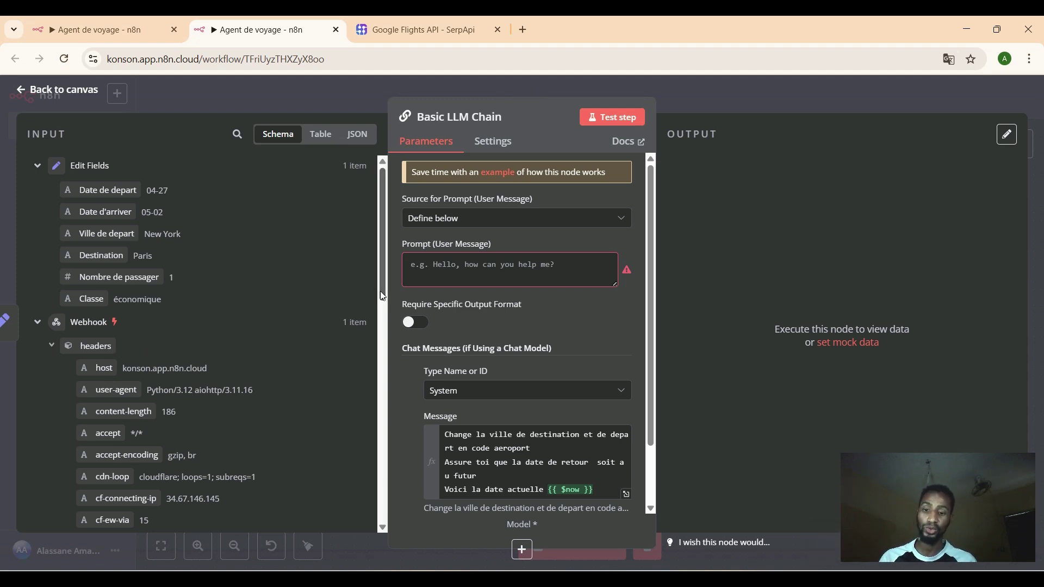
Map the Destination field from the webhook body into the user message prompt.
left_click_drag(382, 296, 376, 381)
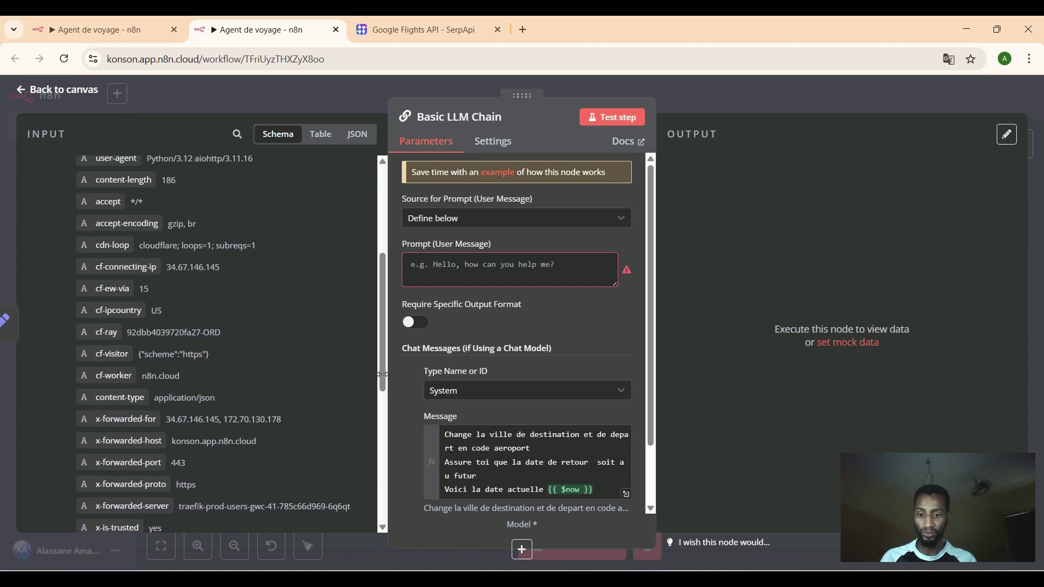
left_click_drag(384, 376, 364, 433)
scroll(355, 452, "down", 3)
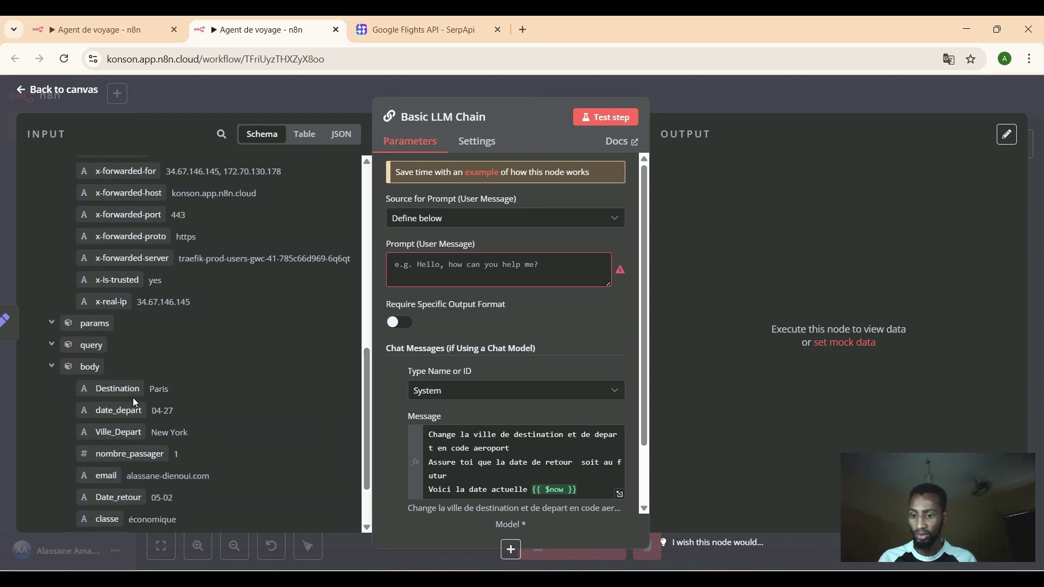
left_click_drag(133, 397, 472, 268)
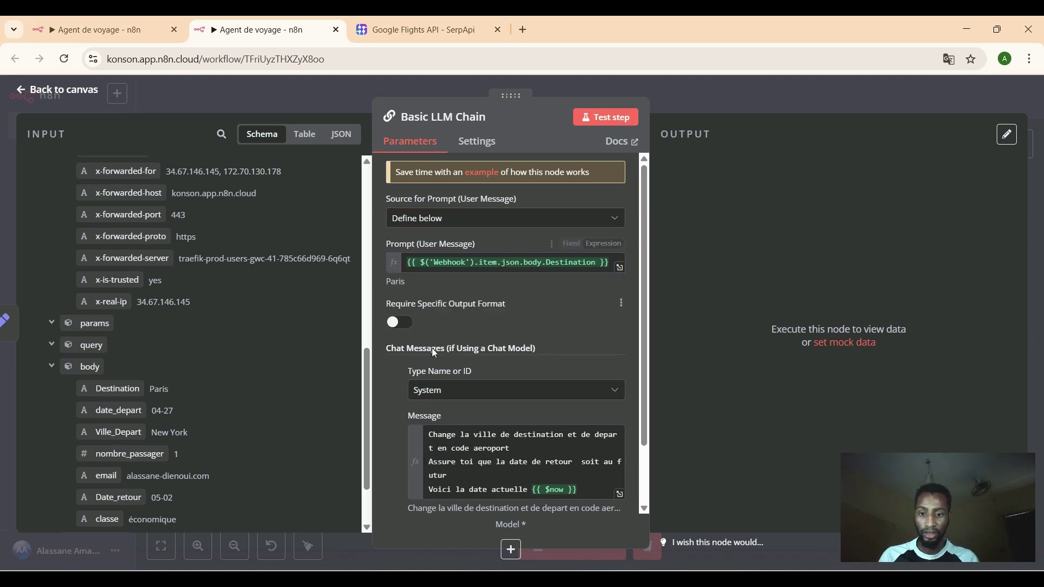
Open the user prompt in the expanded editor and put the label "destination :" before the Destination expression.
left_click(620, 267)
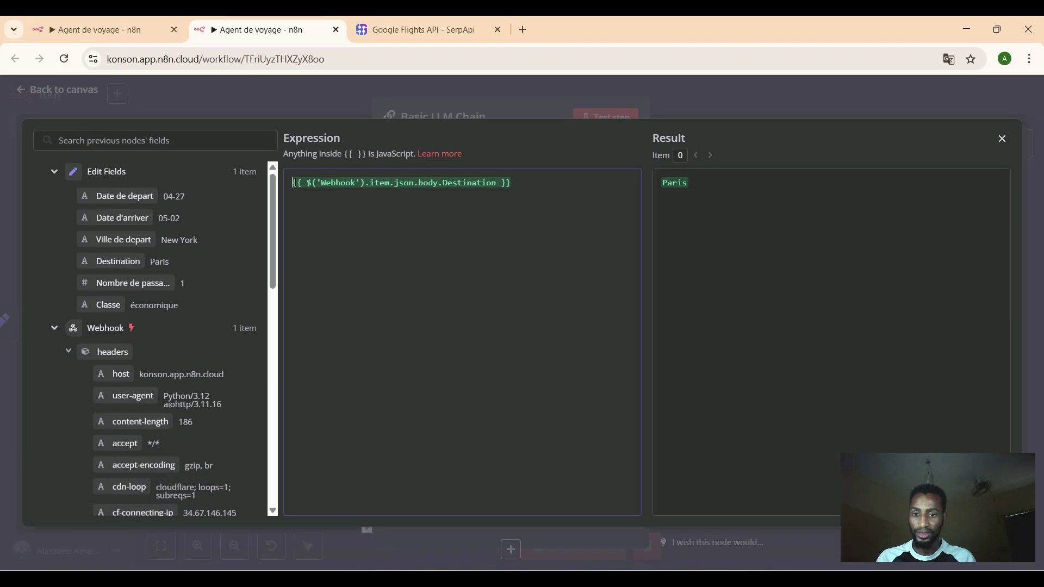
type("destina")
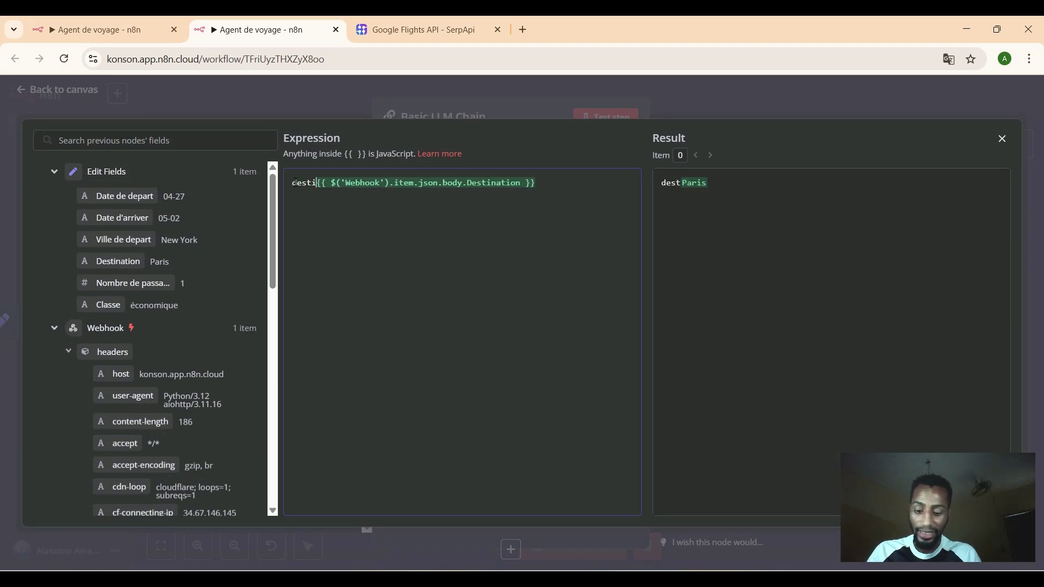
type("tion ")
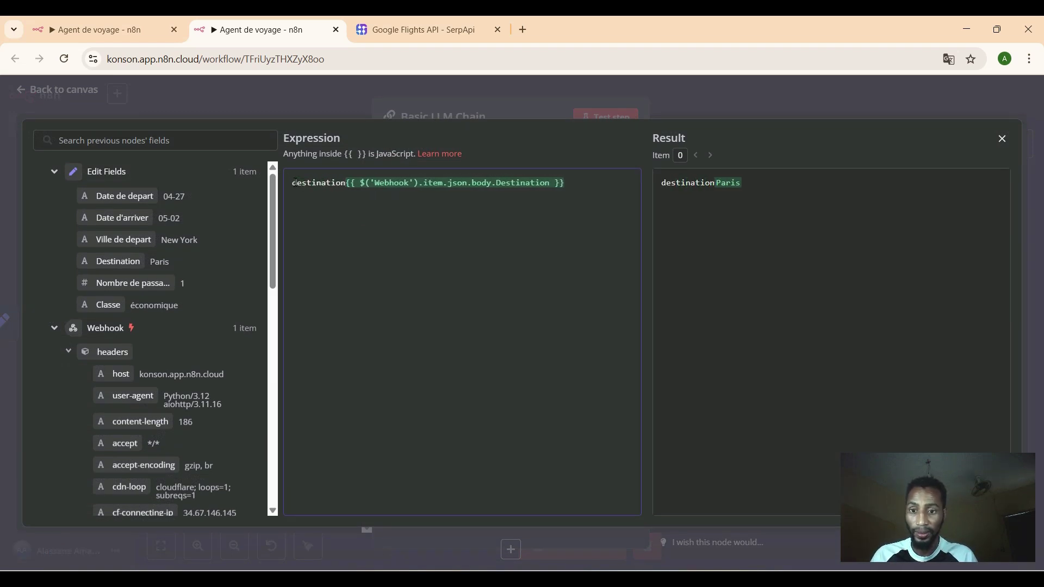
type(":")
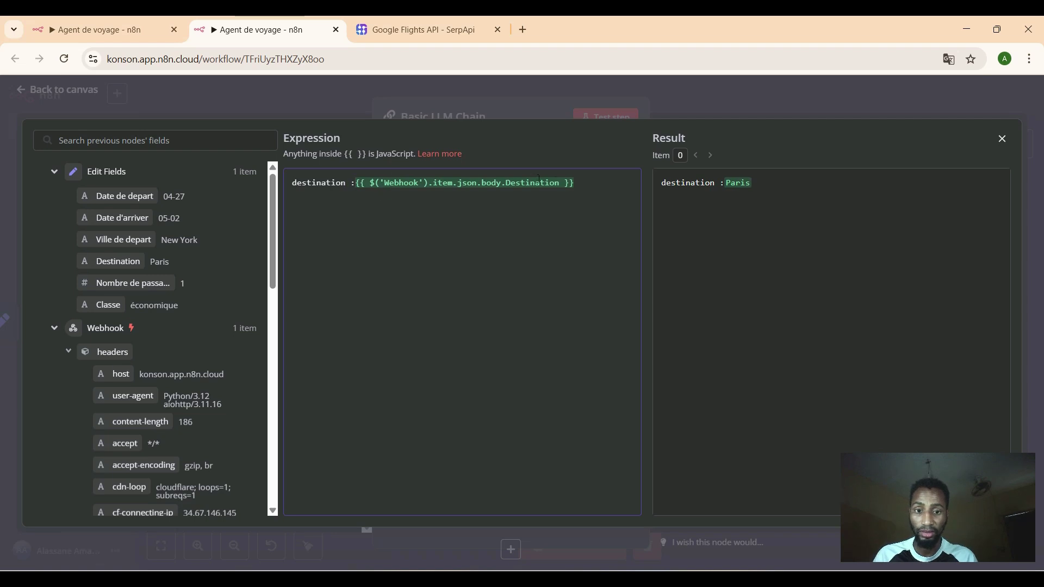
left_click(580, 180)
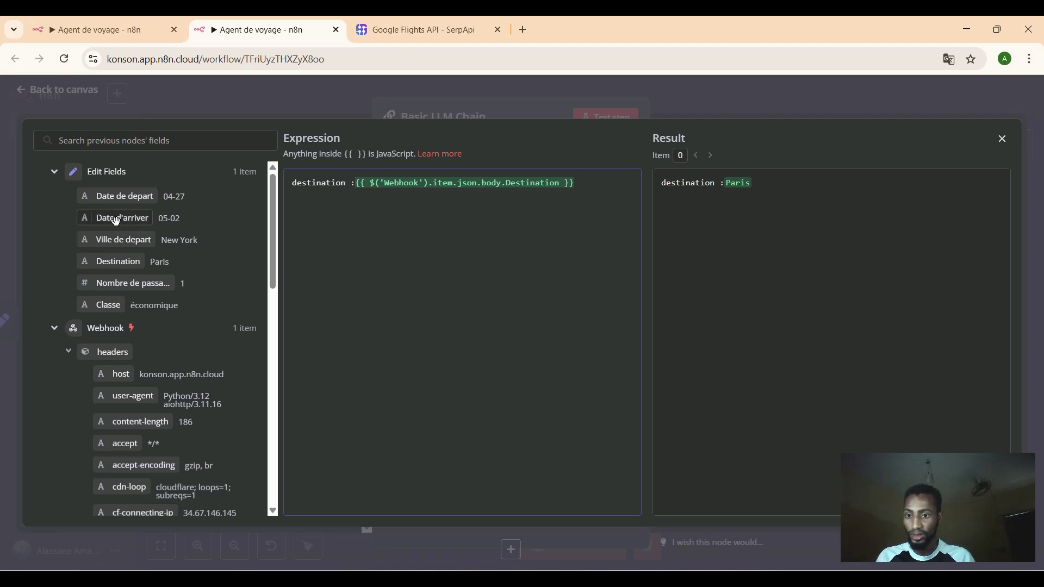
left_click_drag(118, 242, 391, 200)
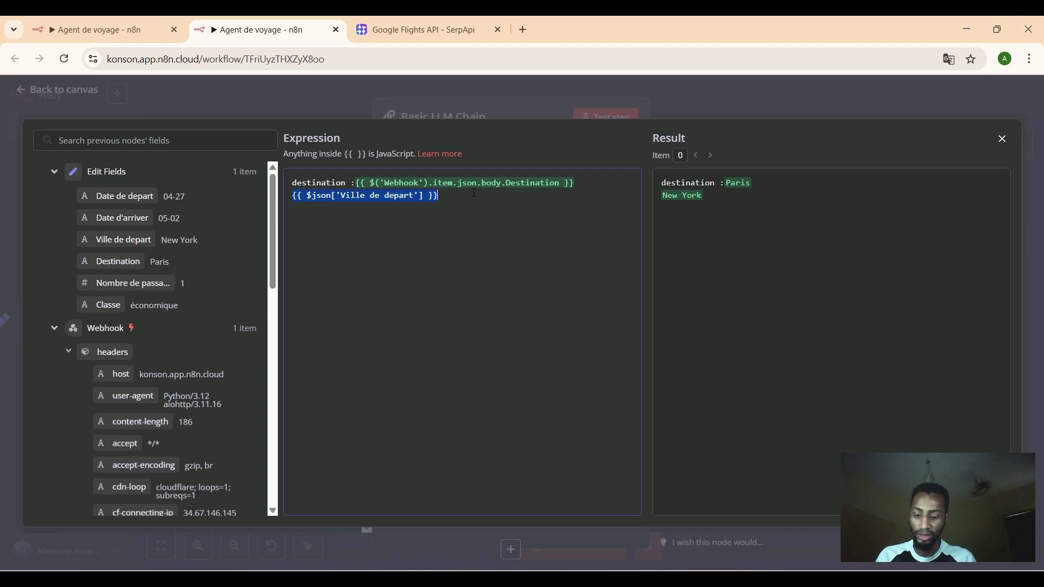
type(":")
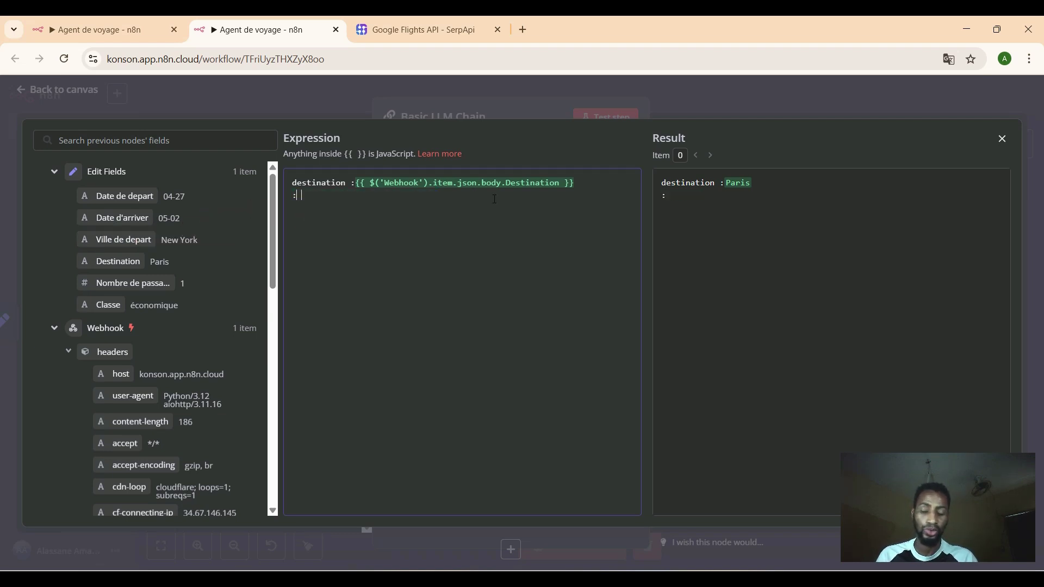
key("BackSpace")
key("BackSpace")
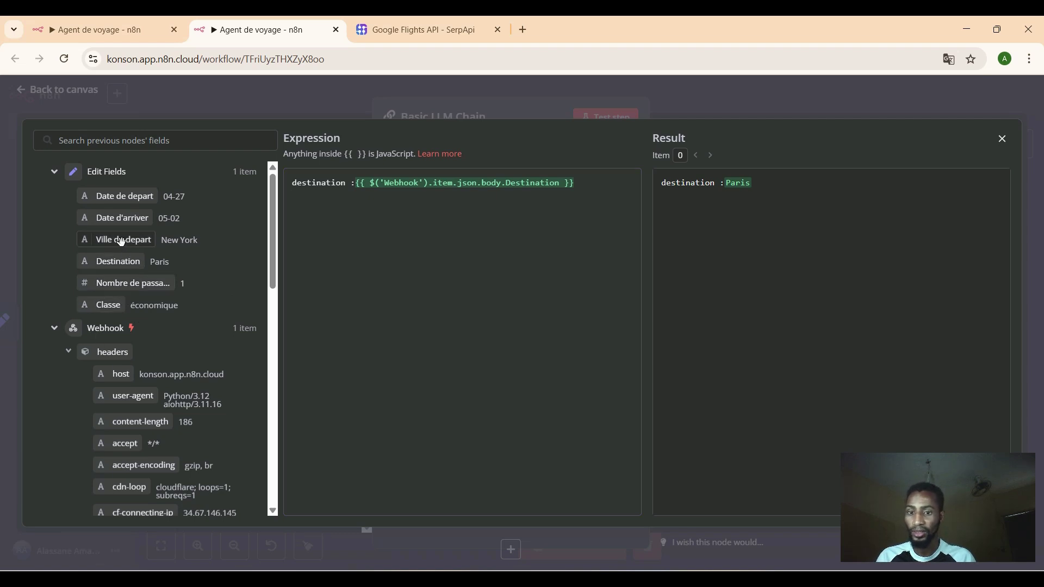
left_click_drag(118, 240, 300, 221)
left_click(463, 195)
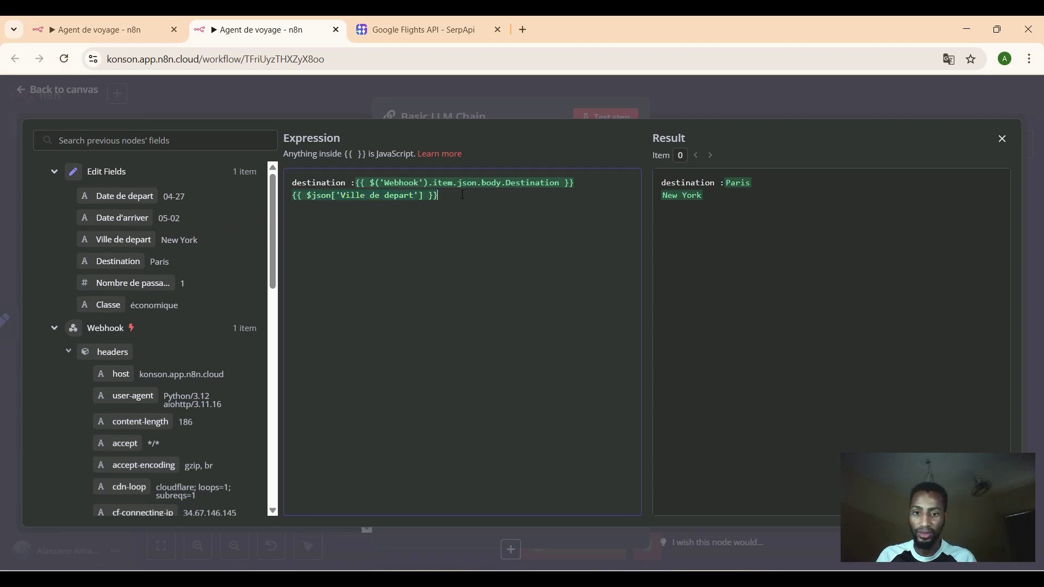
type(":")
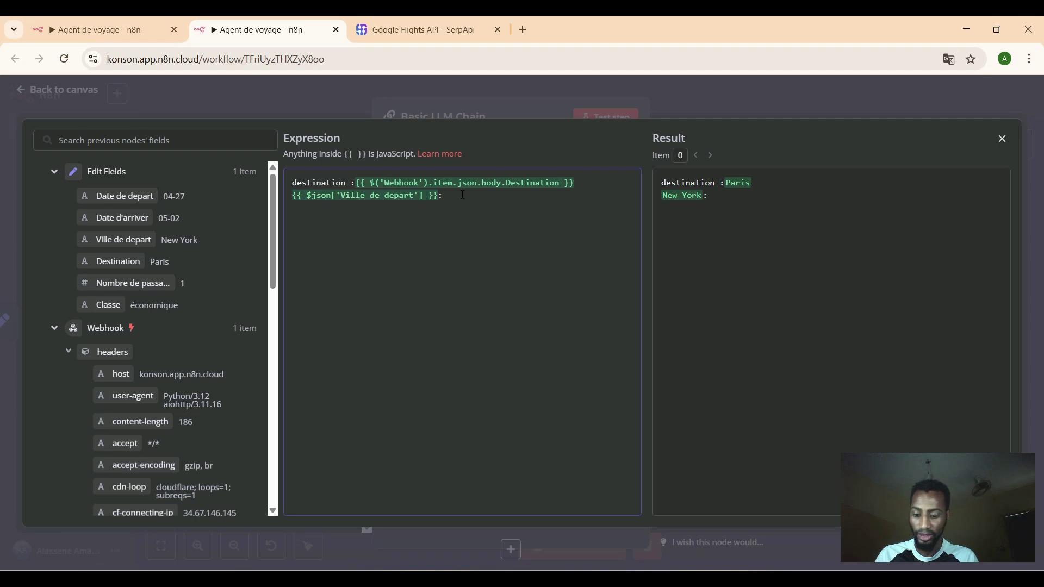
type(" New")
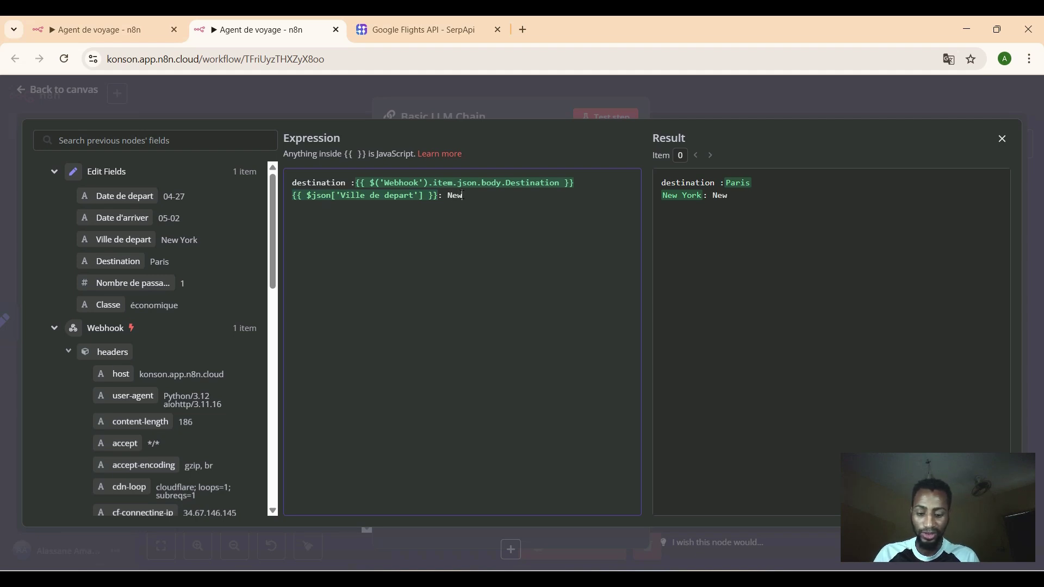
type("york")
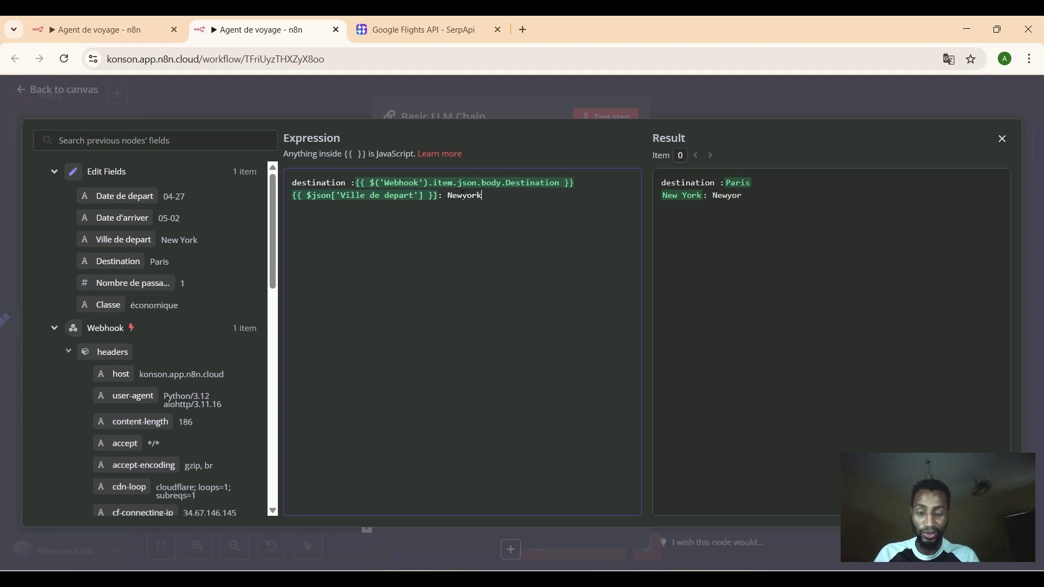
key("BackSpace")
key("BackSpace")
key("BackSpace")
key("BackSpace")
key("BackSpace")
key("BackSpace")
key("BackSpace")
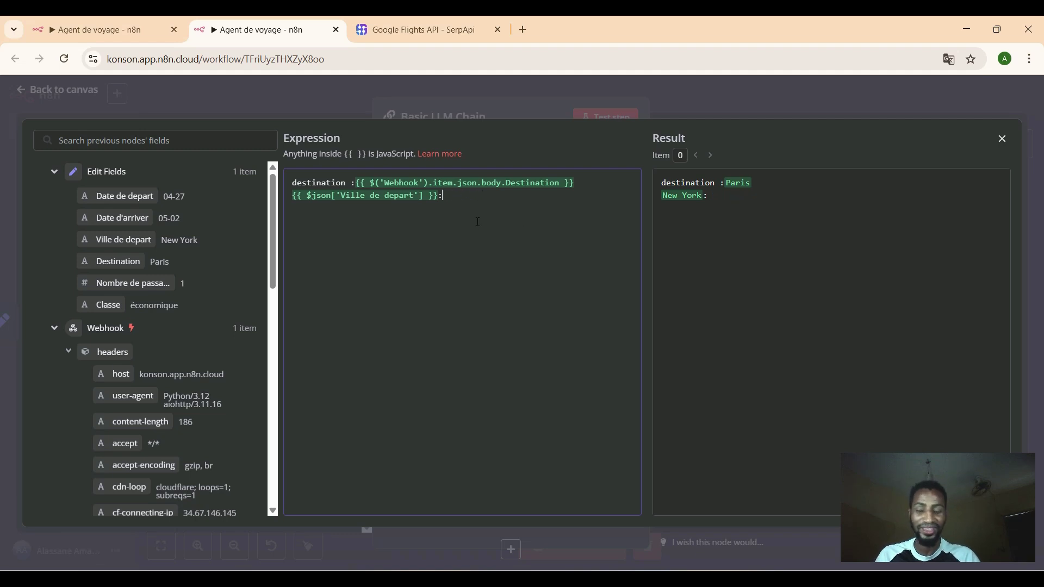
key("BackSpace")
key("BackSpace")
key("BackSpace")
key("BackSpace")
key("BackSpace")
key("BackSpace")
key("BackSpace")
key("BackSpace")
key("BackSpace")
key("BackSpace")
key("BackSpace")
key("BackSpace")
key("BackSpace")
key("BackSpace")
key("BackSpace")
key("BackSpace")
key("BackSpace")
key("BackSpace")
key("BackSpace")
key("BackSpace")
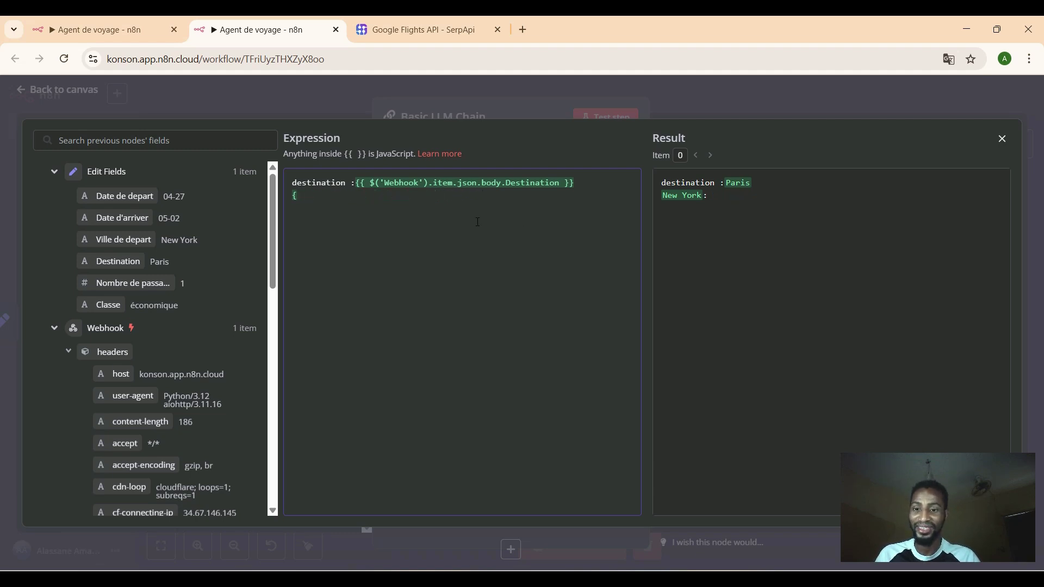
key("BackSpace")
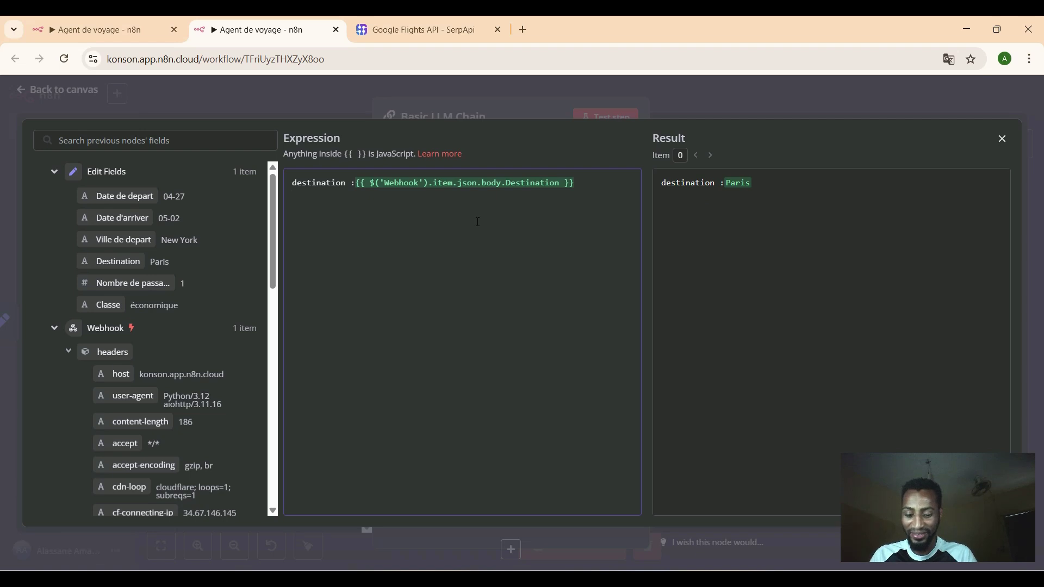
Add a second prompt line "Ville de depart : " followed by the Ville de depart field from Edit Fields.
type("Ville de ")
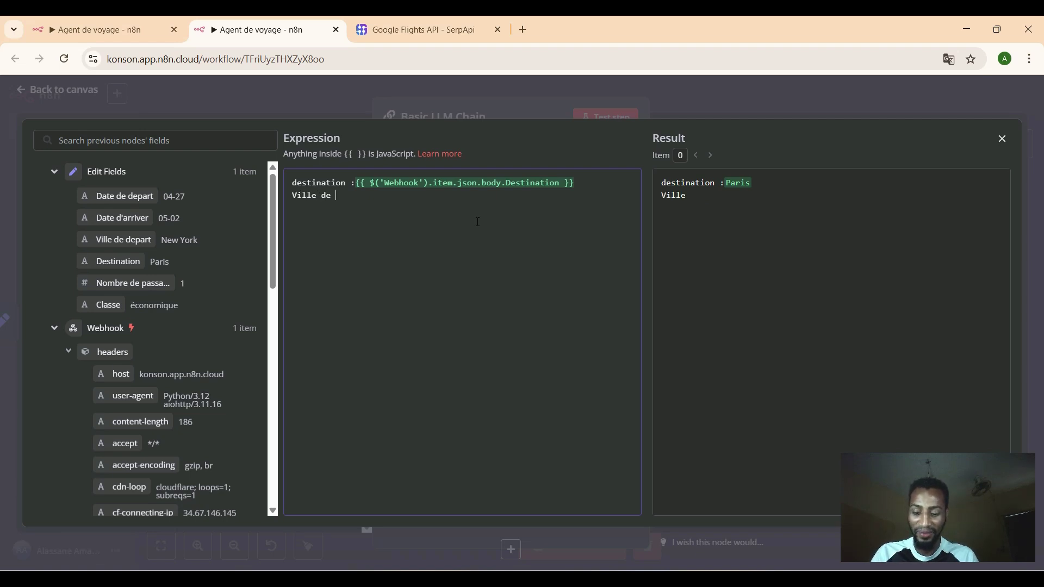
type("depart ")
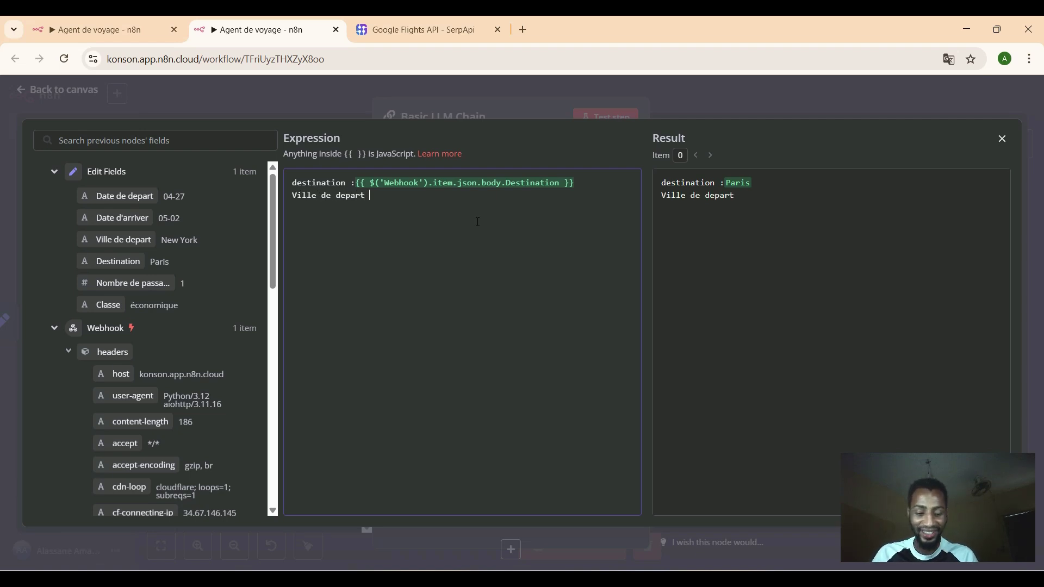
type(":")
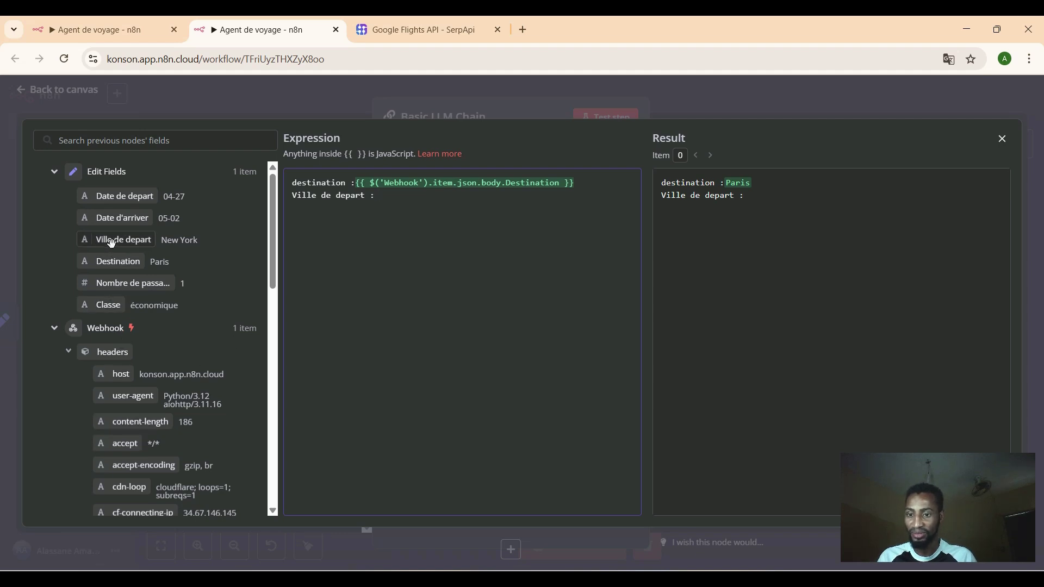
left_click_drag(111, 239, 501, 203)
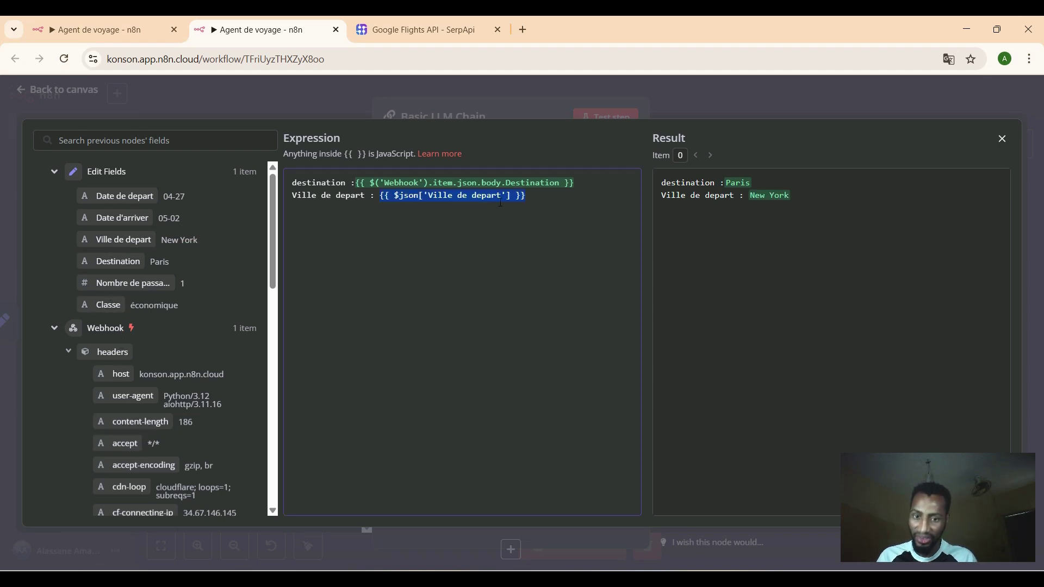
Add a third prompt line "Date de depart : " followed by the Date de depart field from Edit Fields.
left_click(542, 183)
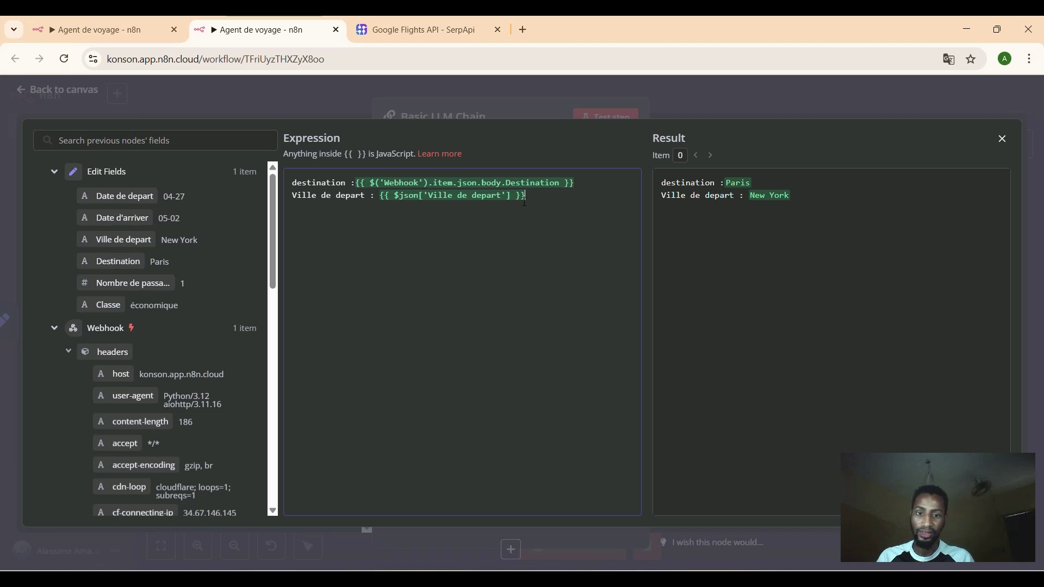
key("Return")
type("Date")
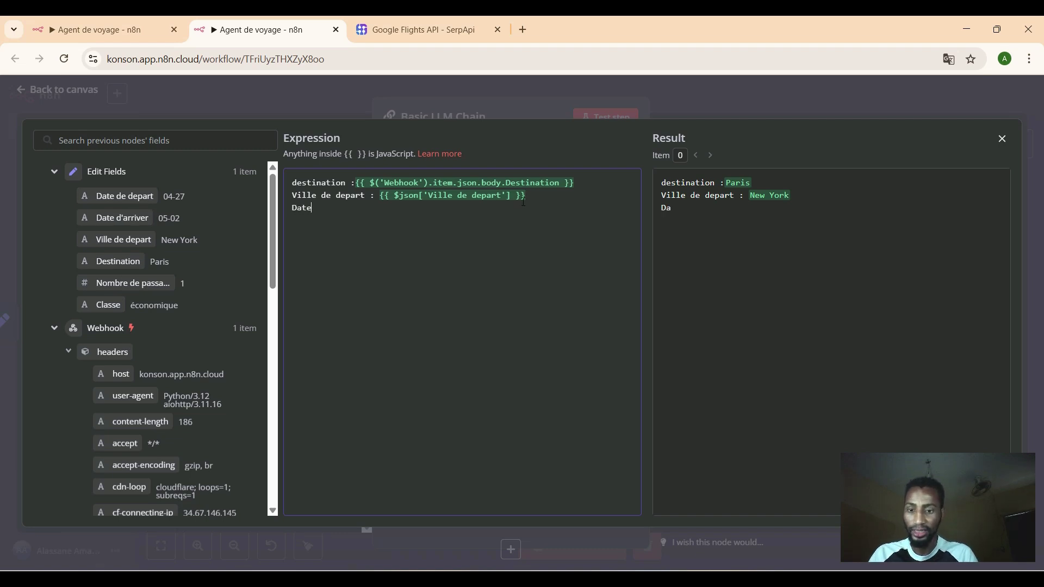
type(" de d")
type("eo")
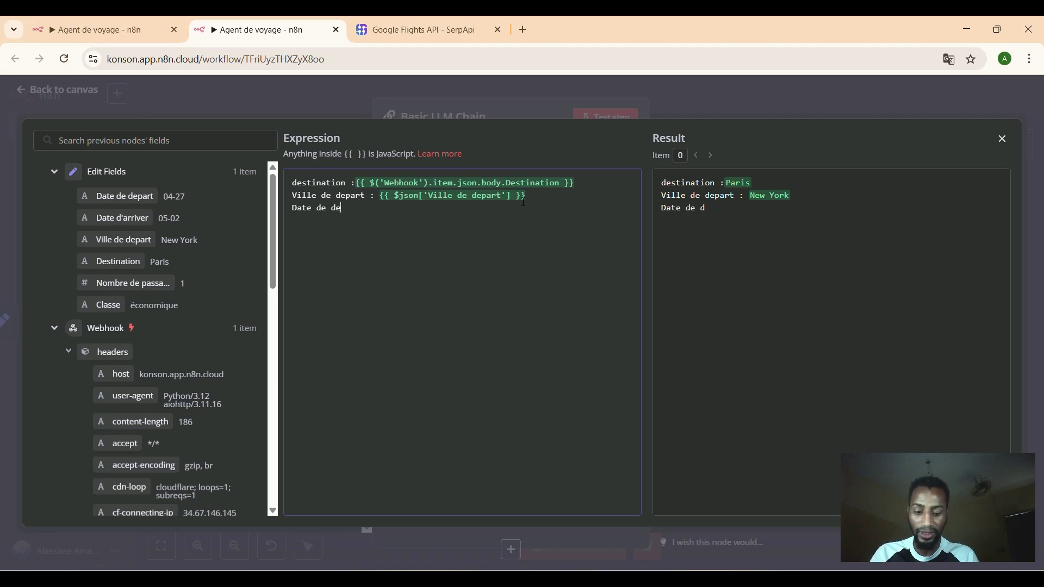
key("BackSpace")
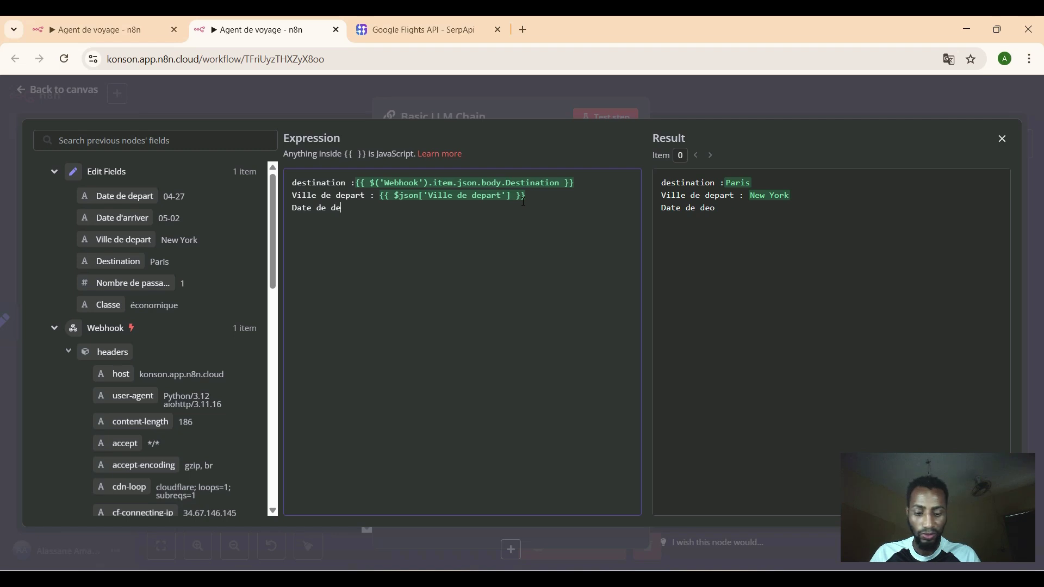
type("part")
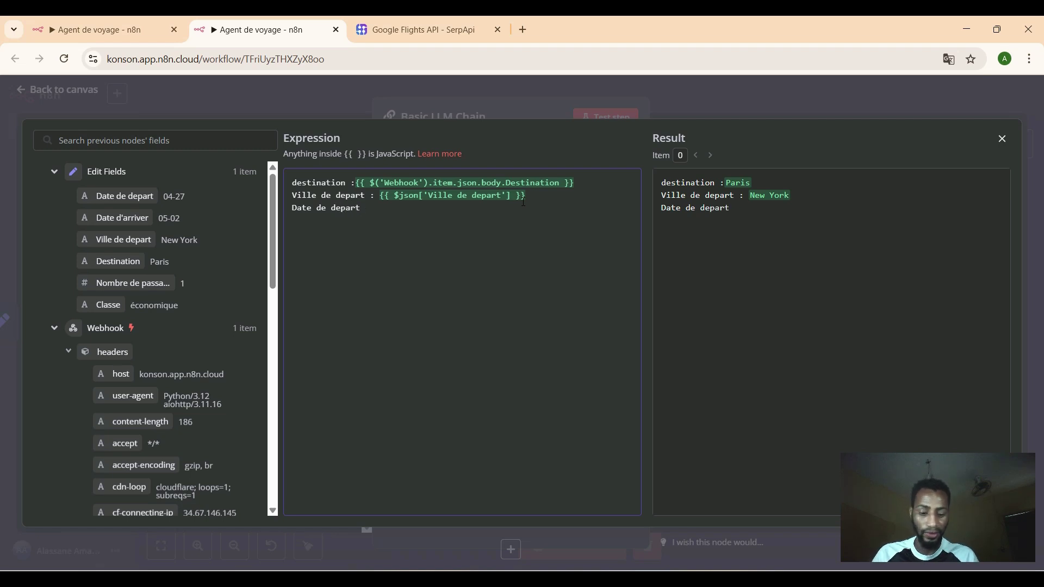
type(" :")
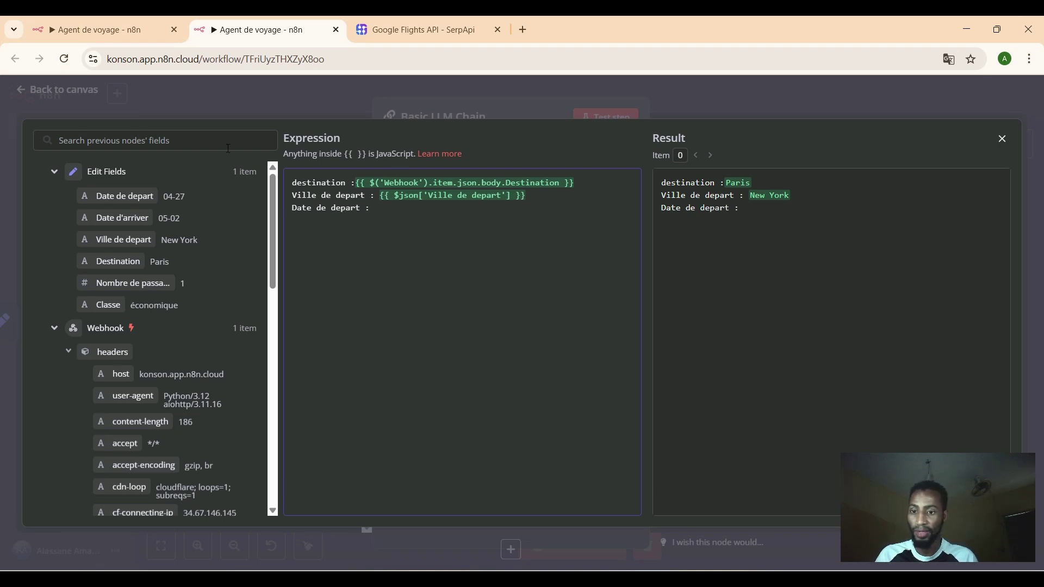
left_click_drag(125, 196, 400, 208)
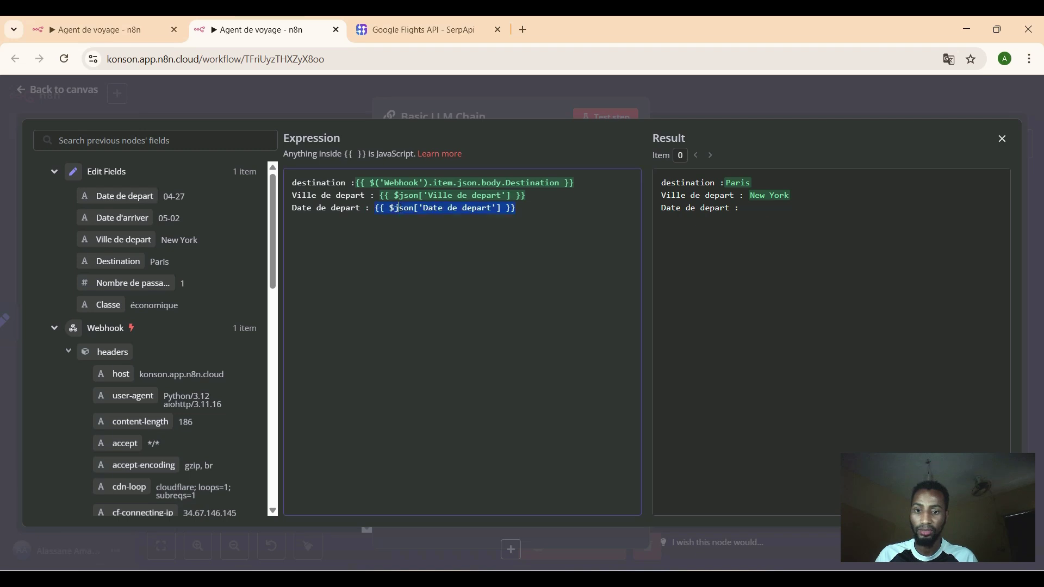
Add a fourth prompt line "Date de retour : " followed by the Date de depart field, and return to the canvas.
left_click(551, 212)
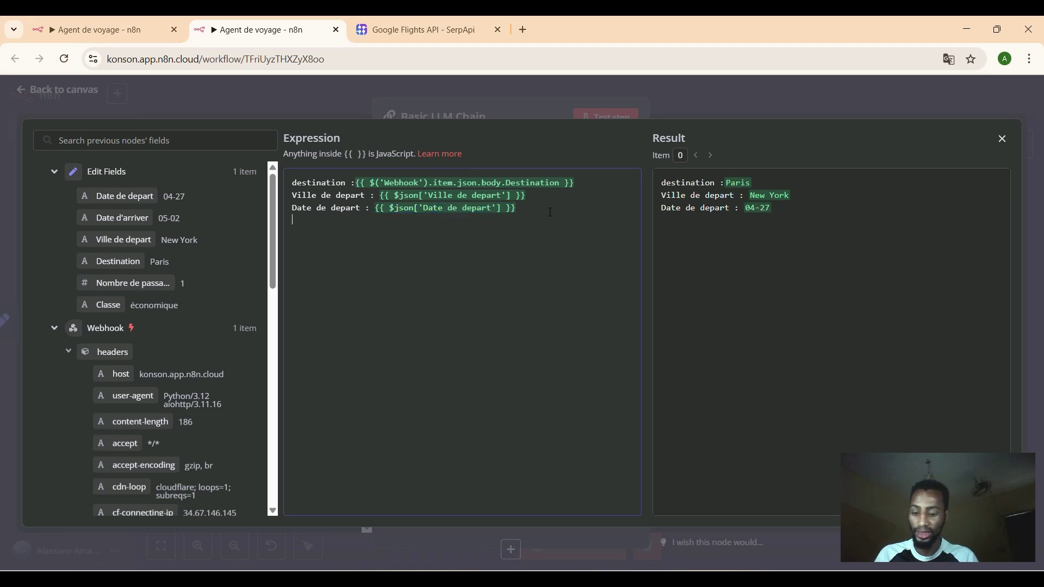
type("Date d")
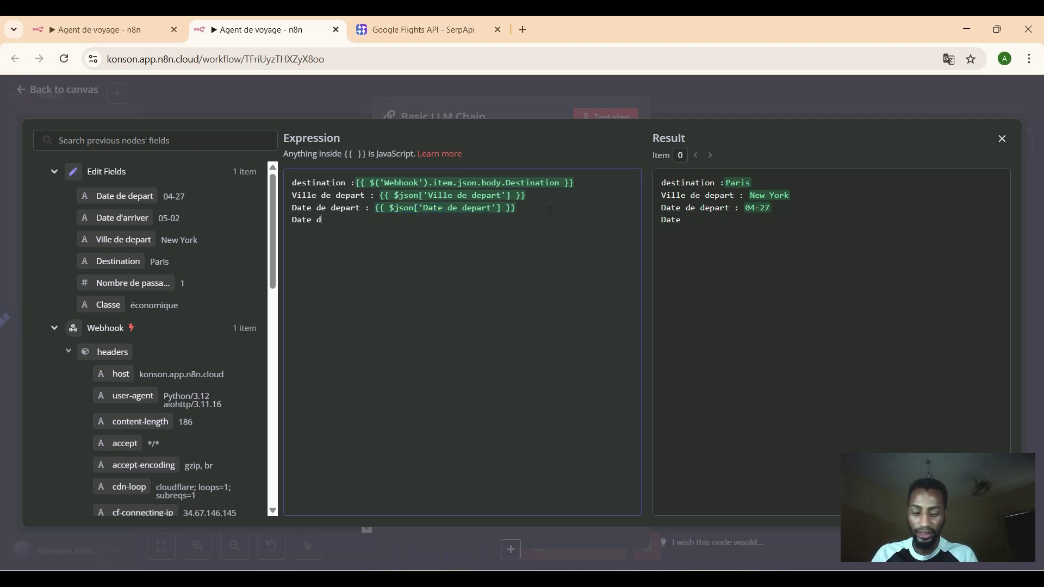
type("e ret")
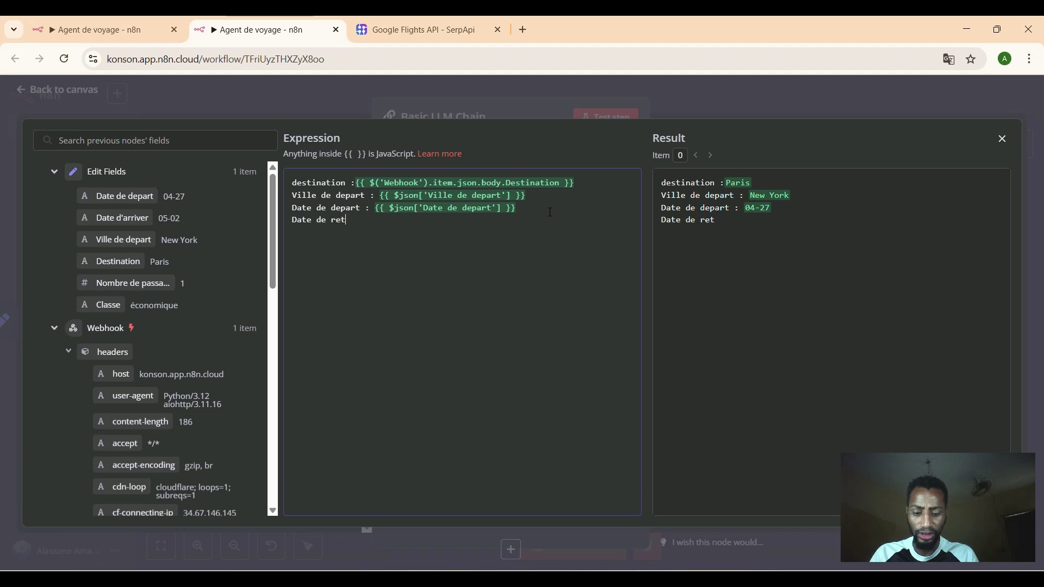
type("our :")
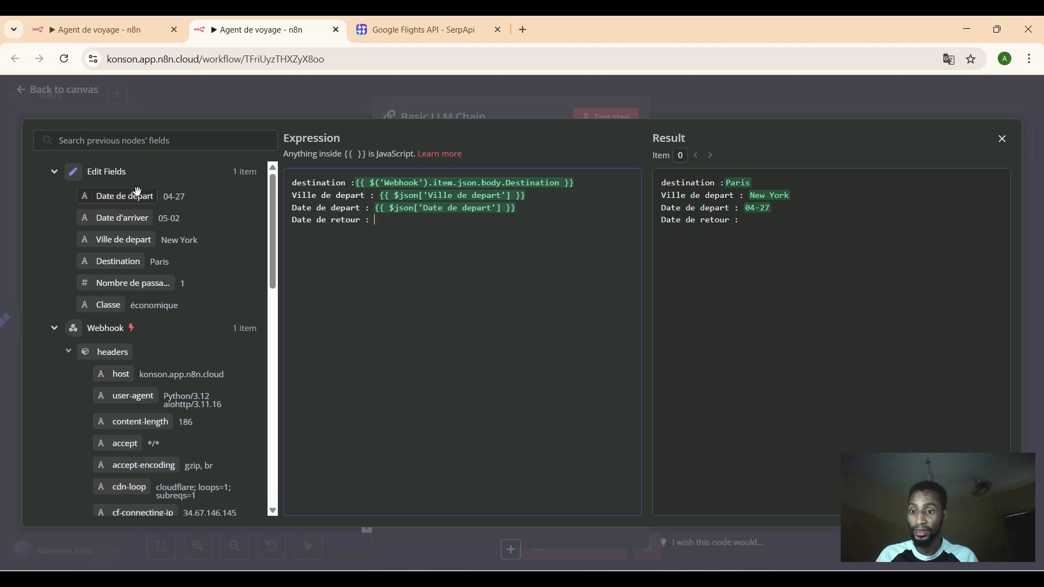
left_click_drag(136, 196, 375, 220)
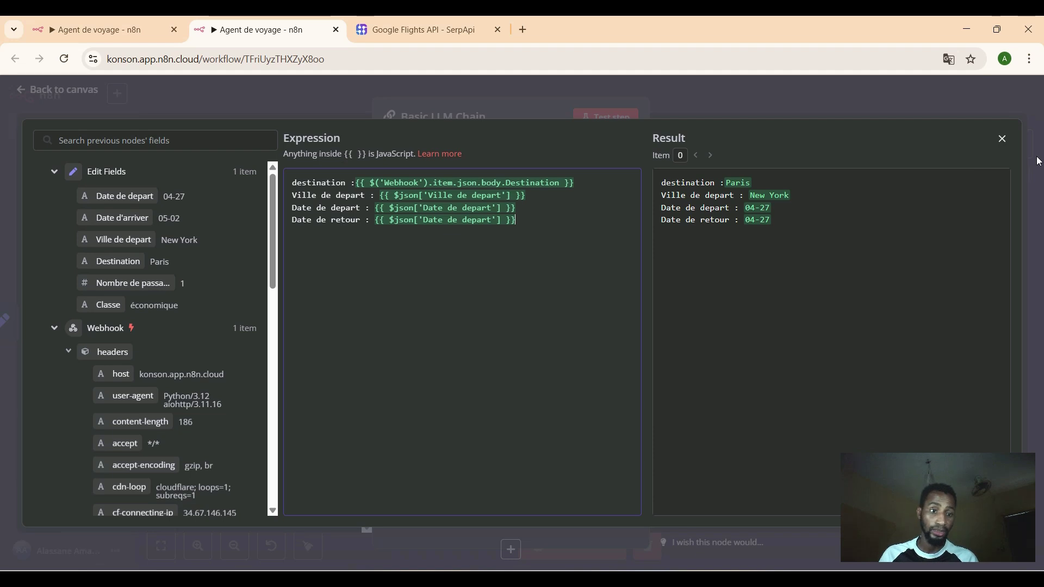
left_click(1003, 139)
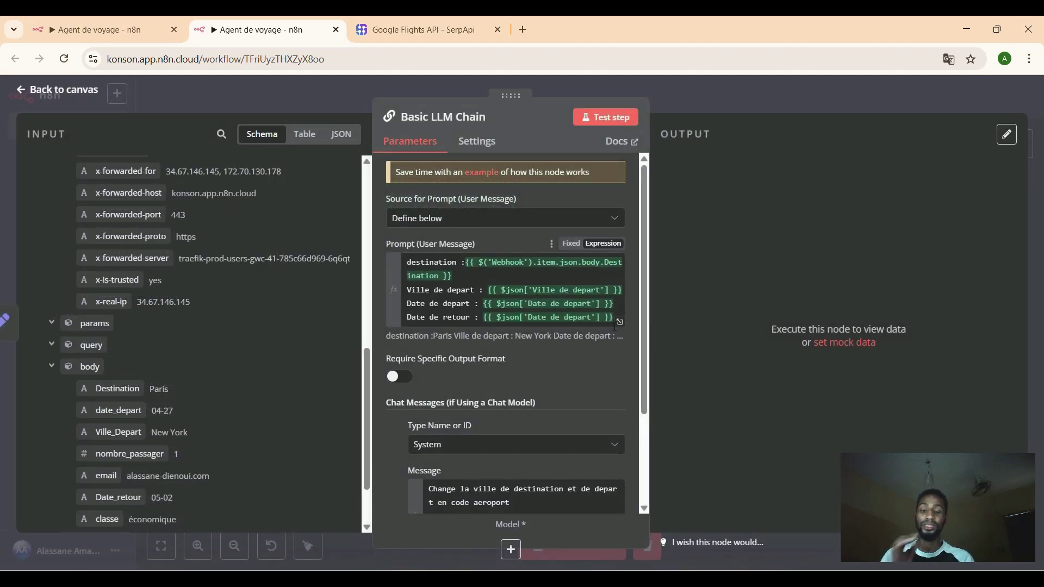
left_click(21, 96)
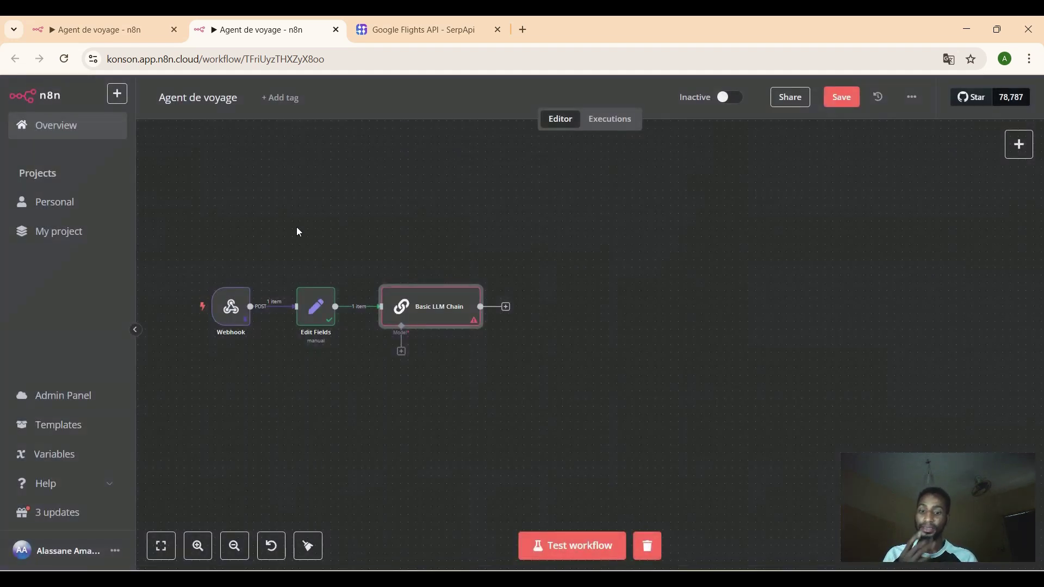
Attach an OpenAI Chat Model to the Basic LLM Chain, keeping the credential OpenAi account 2 and the model gpt-4o-mini.
left_click(402, 351)
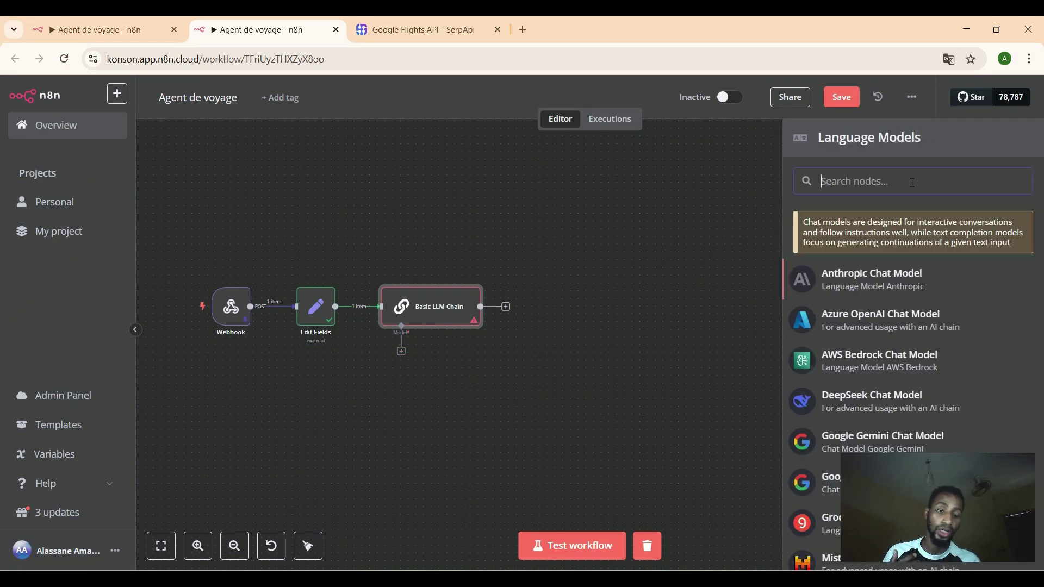
type("open")
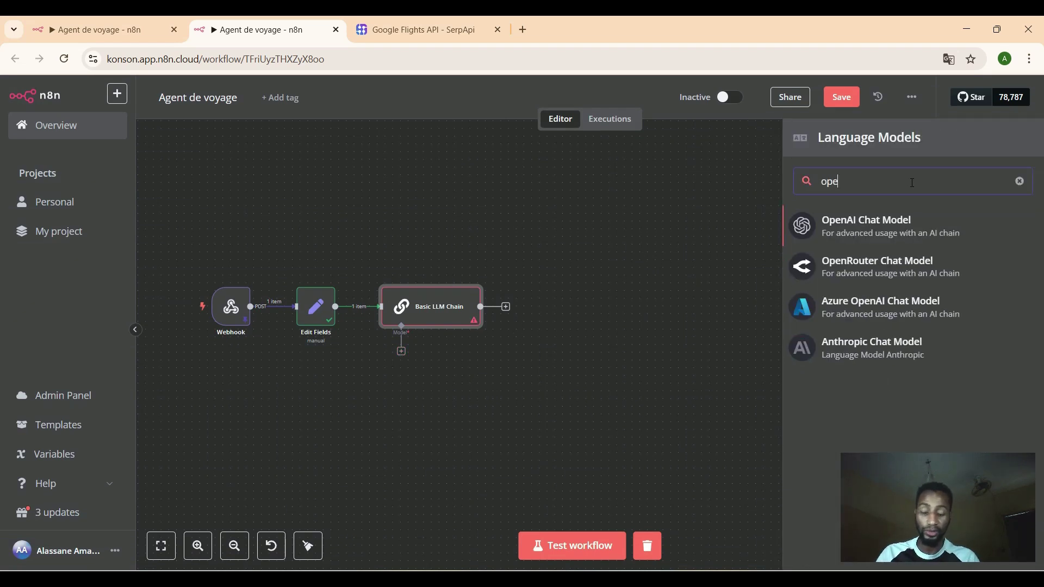
left_click(897, 228)
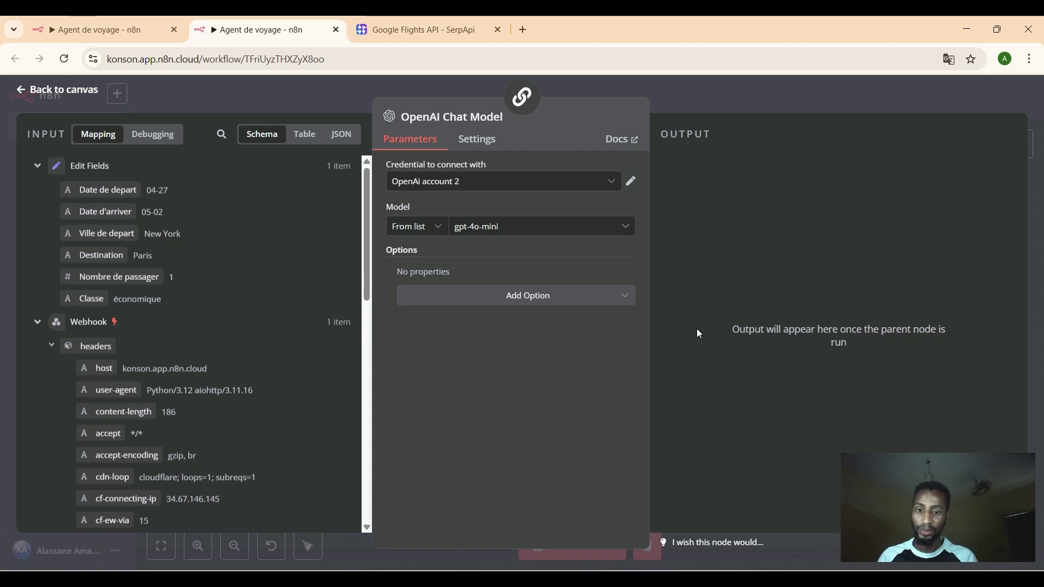
left_click(23, 93)
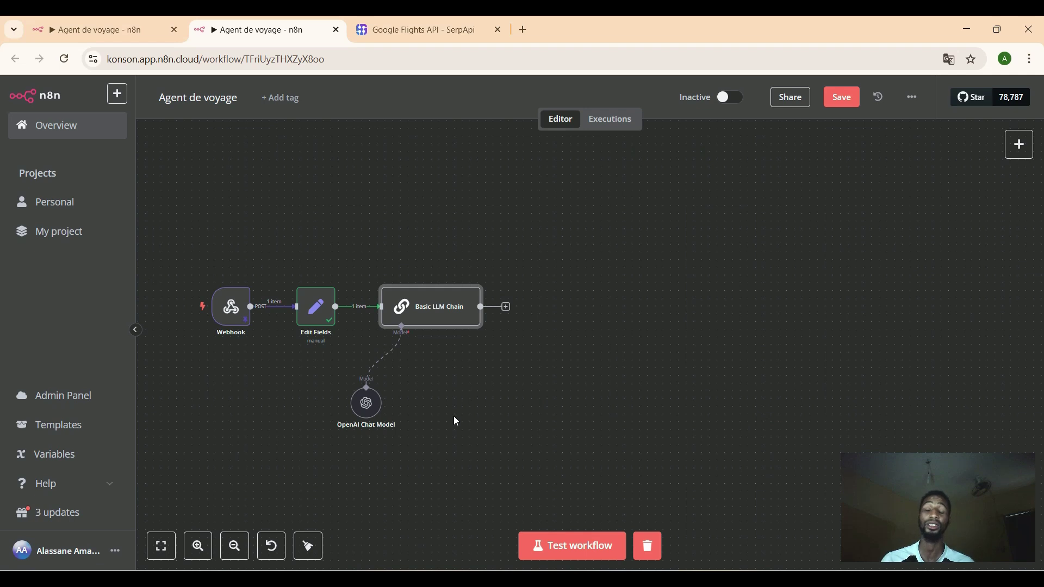
Enable Require Specific Output Format in the Basic LLM Chain and attach a Structured Output Parser to it.
double_click(451, 320)
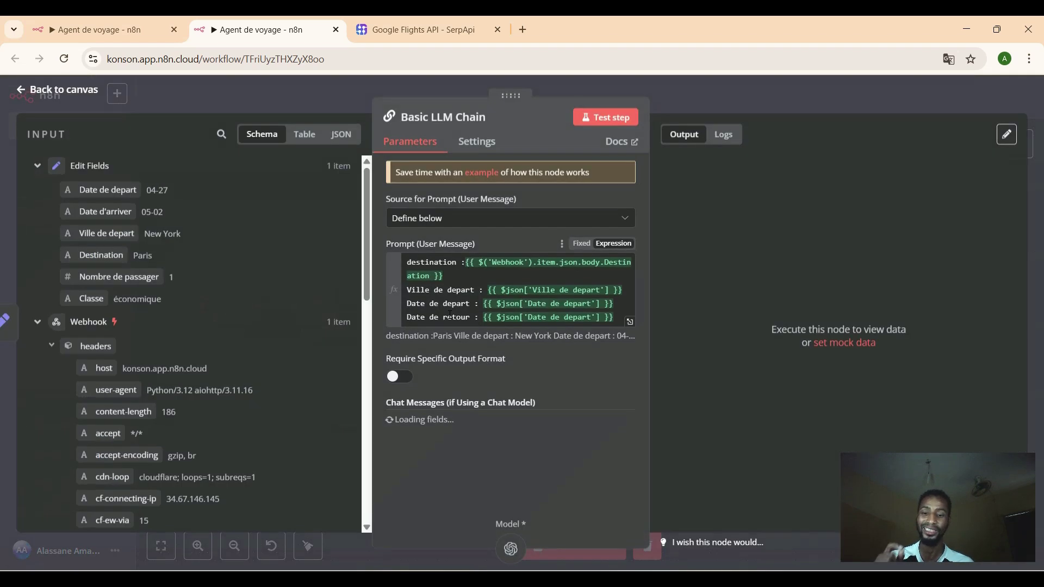
left_click(407, 381)
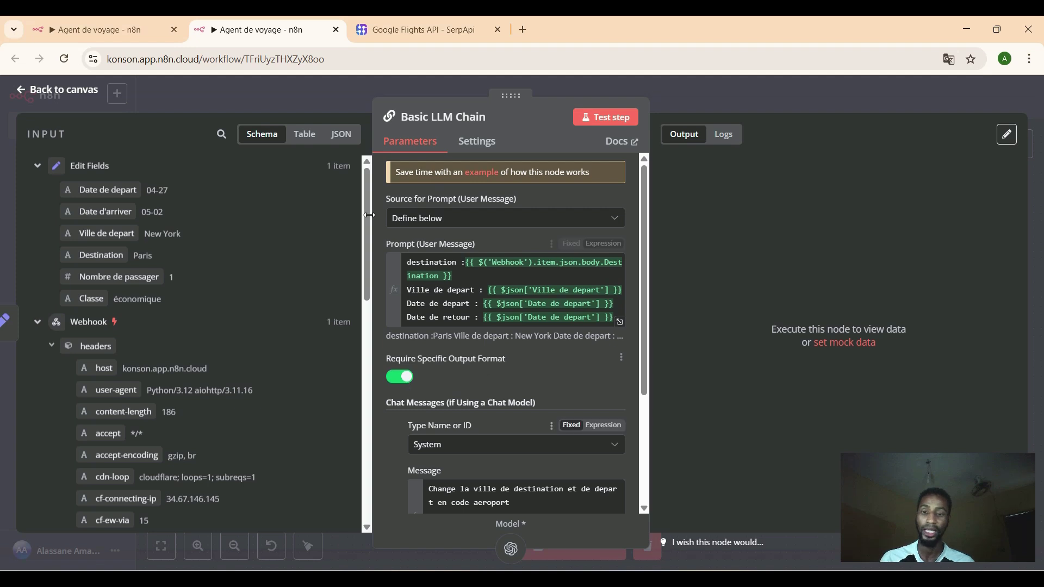
left_click(24, 97)
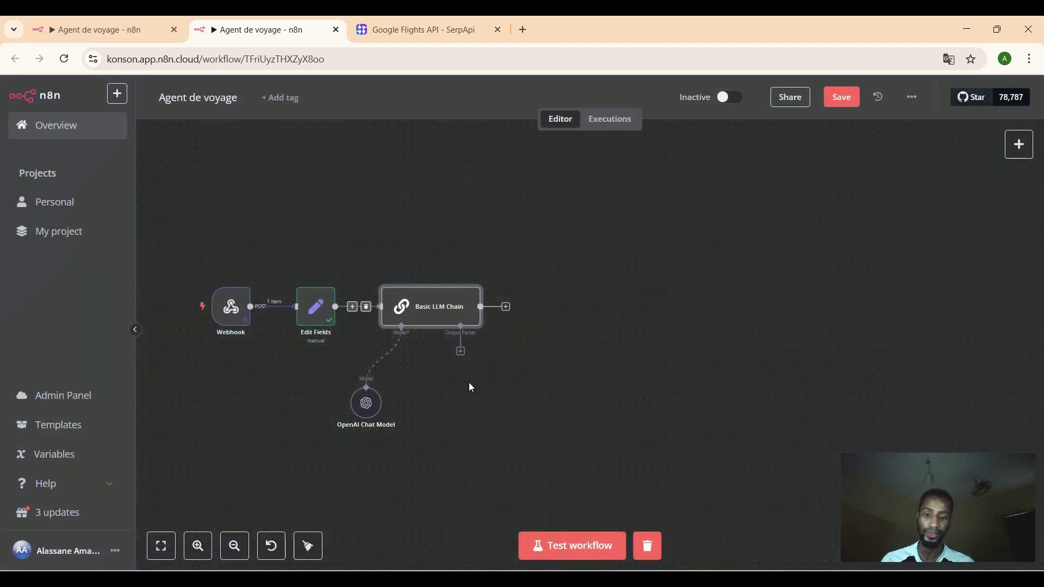
left_click(461, 351)
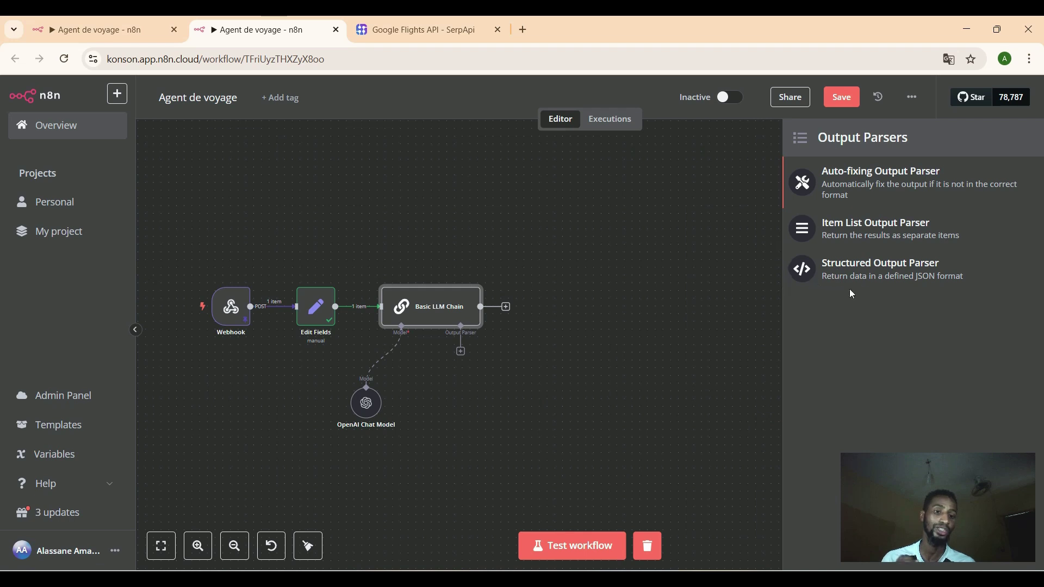
left_click(890, 270)
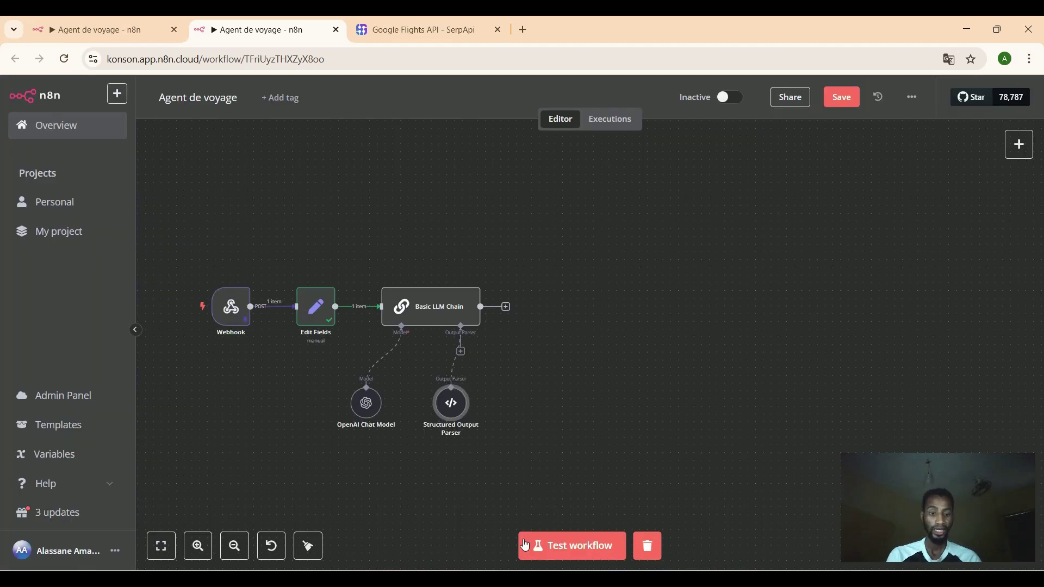
Test the workflow and check the airport codes and other fields in the Structured Output Parser's output.
left_click(561, 550)
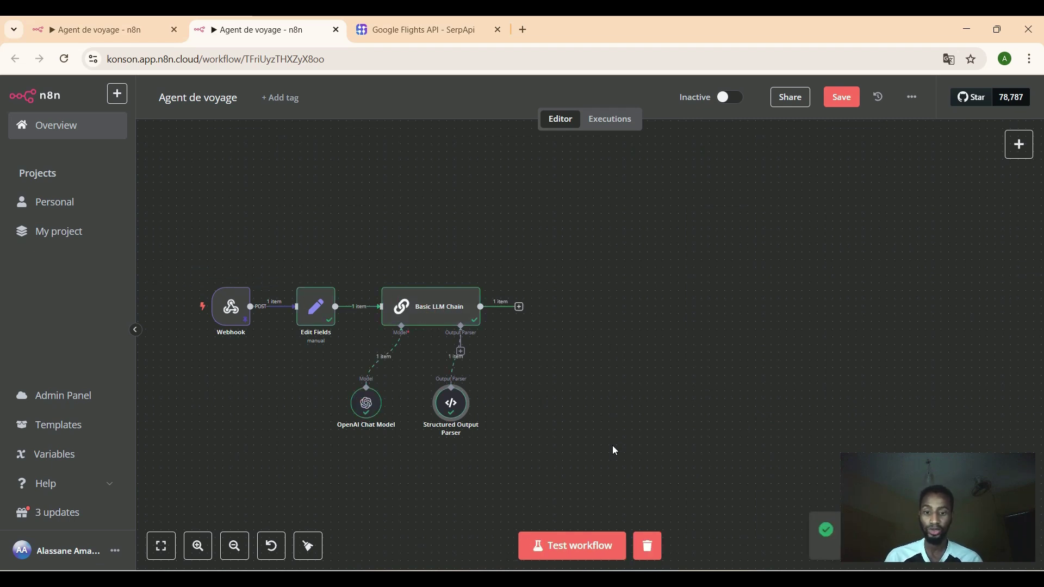
double_click(459, 413)
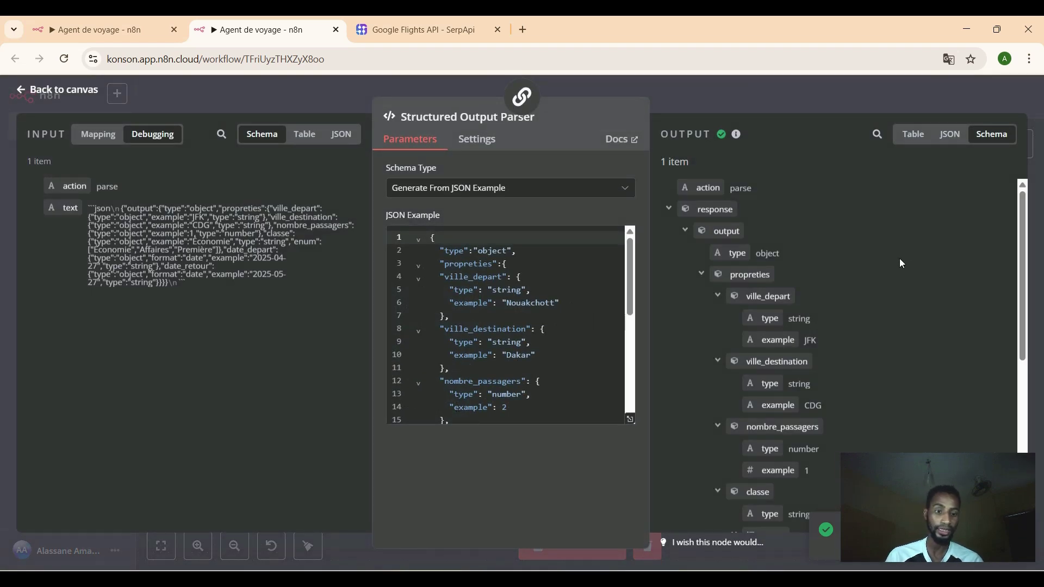
left_click_drag(1020, 290, 1027, 368)
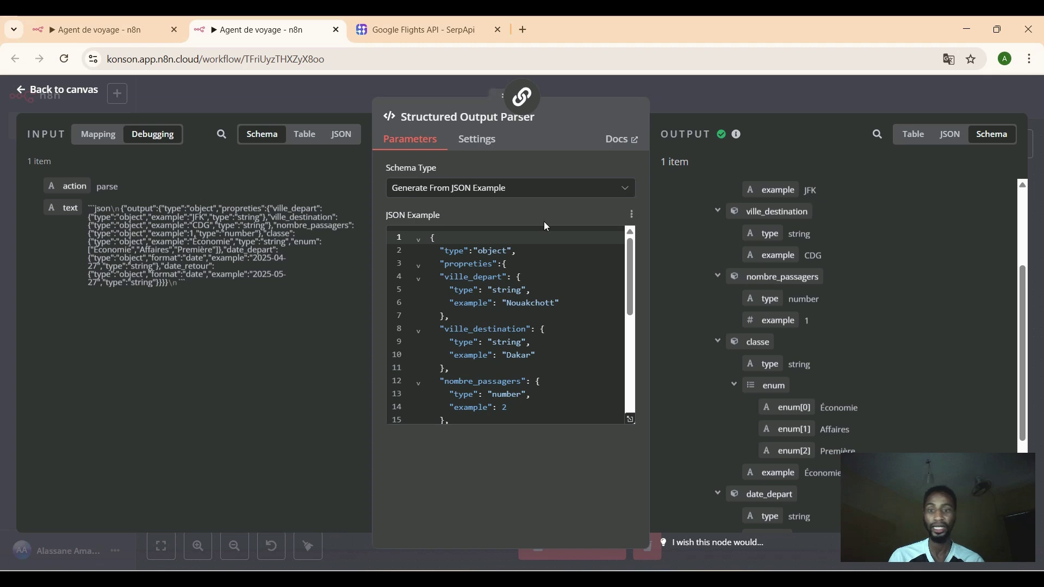
left_click(37, 92)
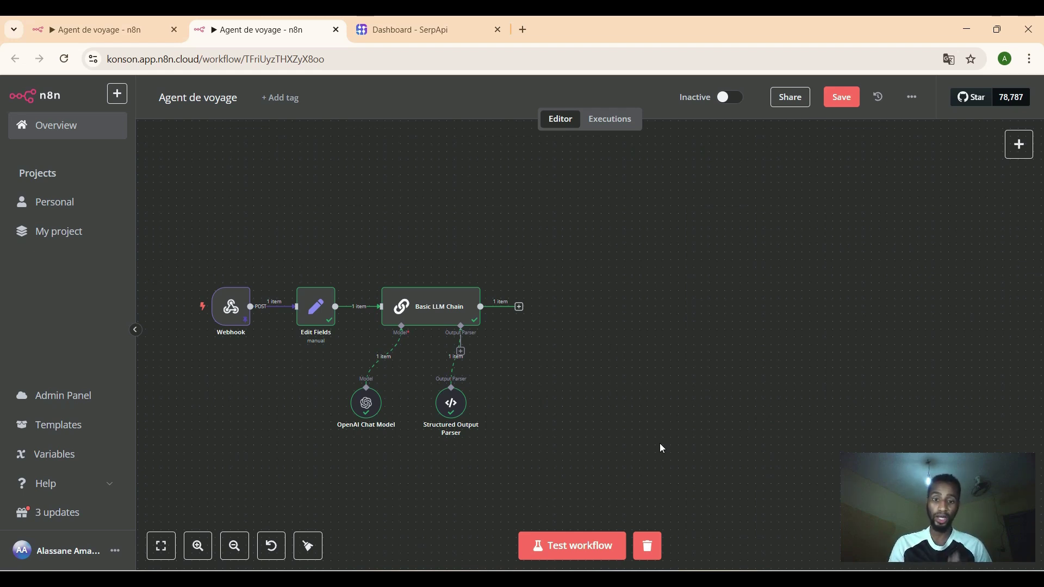
Add an HTTP Request node after the Basic LLM Chain.
left_click(519, 307)
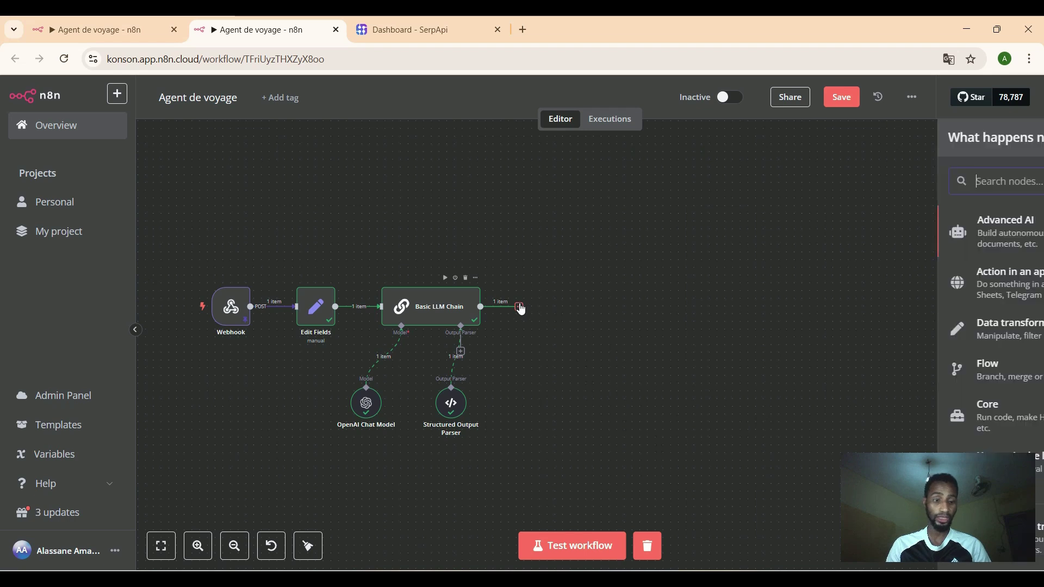
type("http")
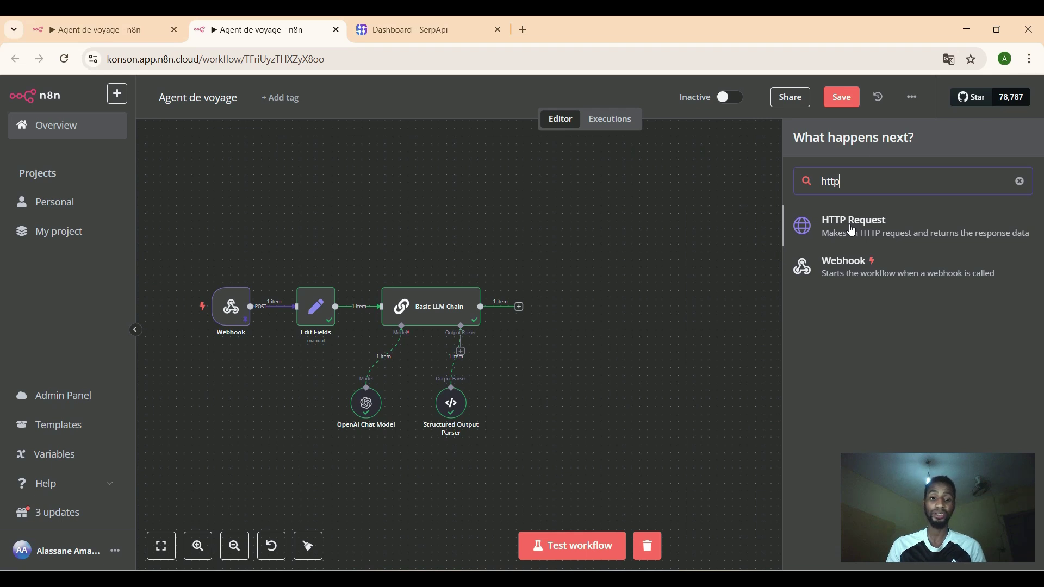
left_click(852, 230)
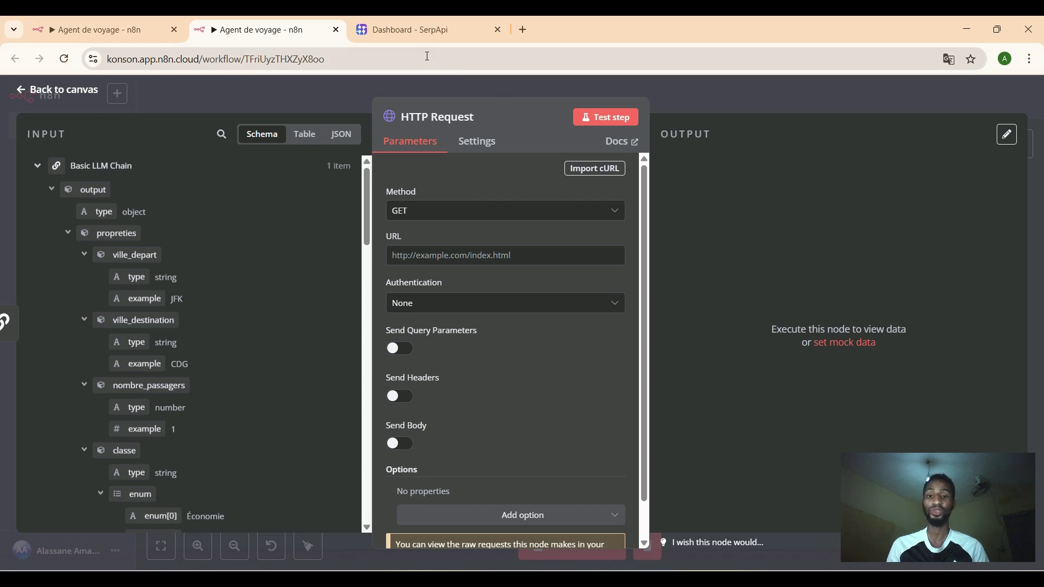
Switch to SerpApi, open the Google Flights API documentation and review its API parameters.
left_click(414, 40)
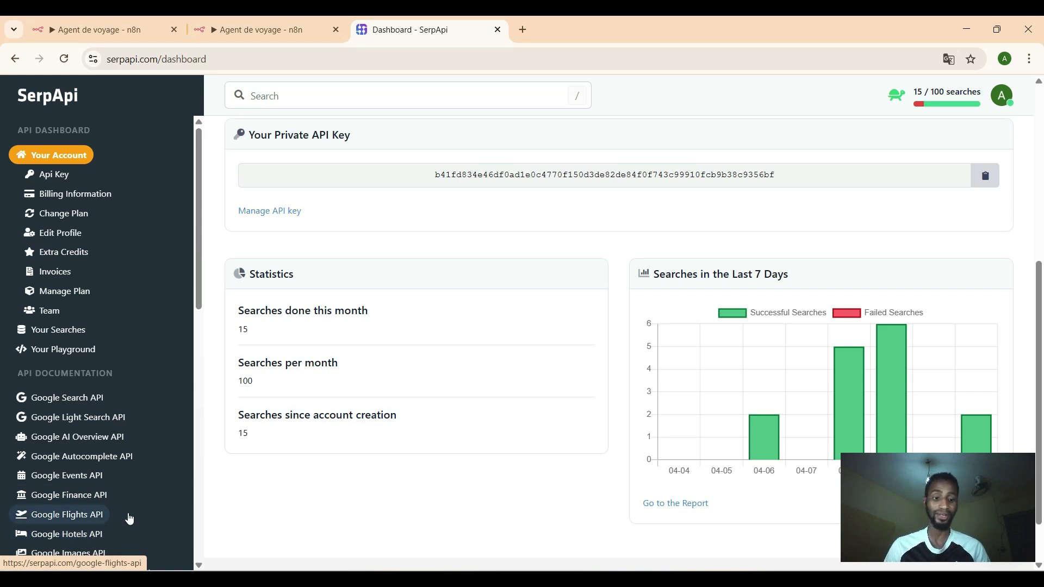
left_click(100, 516)
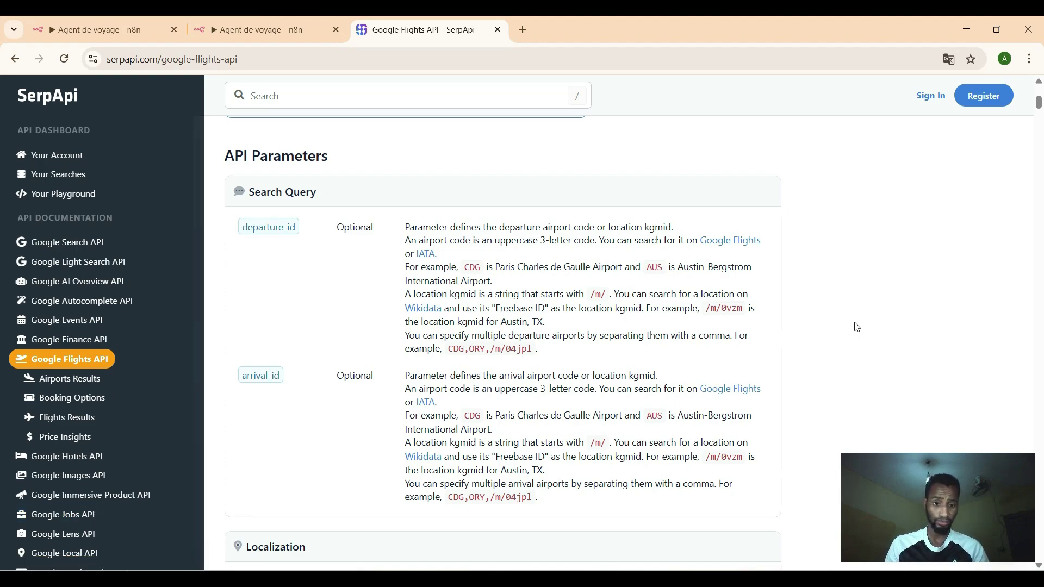
scroll(816, 313, "down", 15)
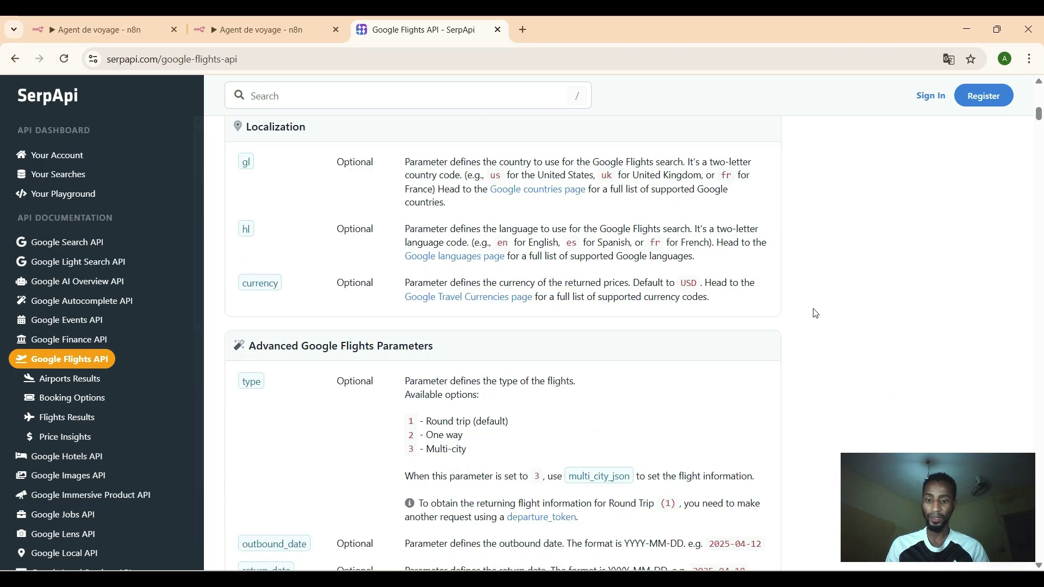
scroll(816, 313, "down", 20)
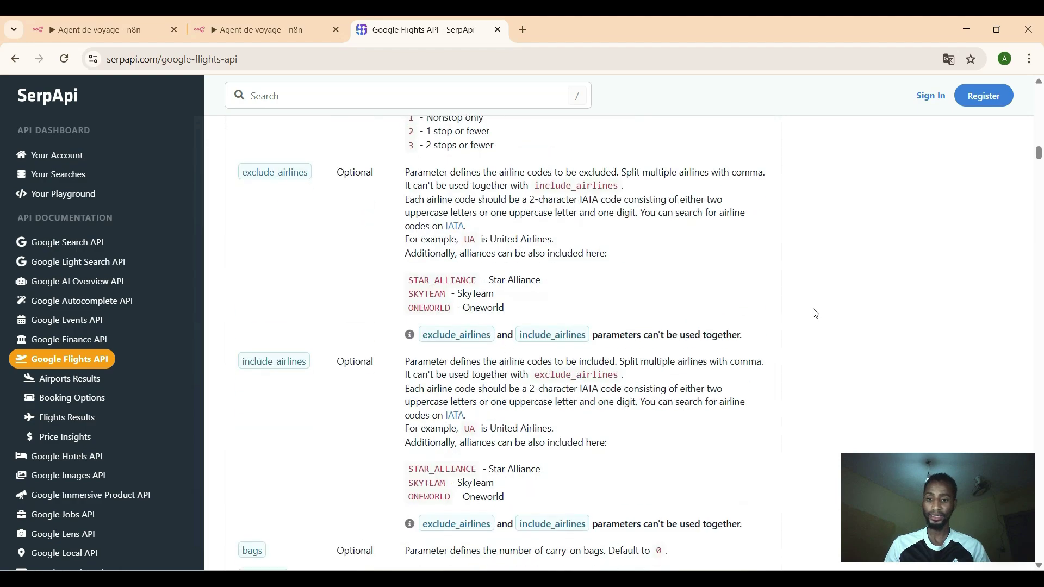
scroll(816, 313, "down", 10)
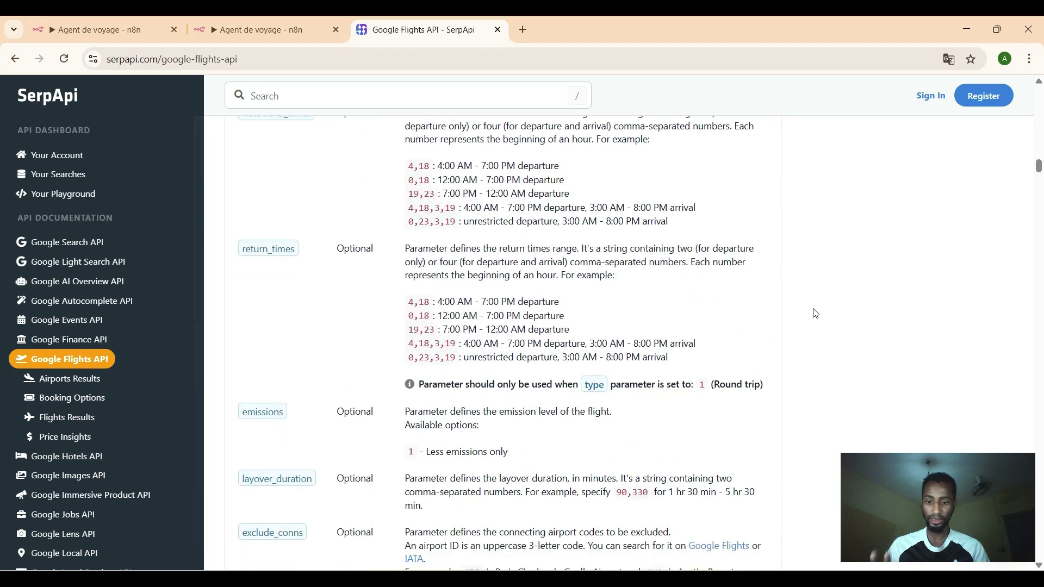
scroll(816, 314, "down", 12)
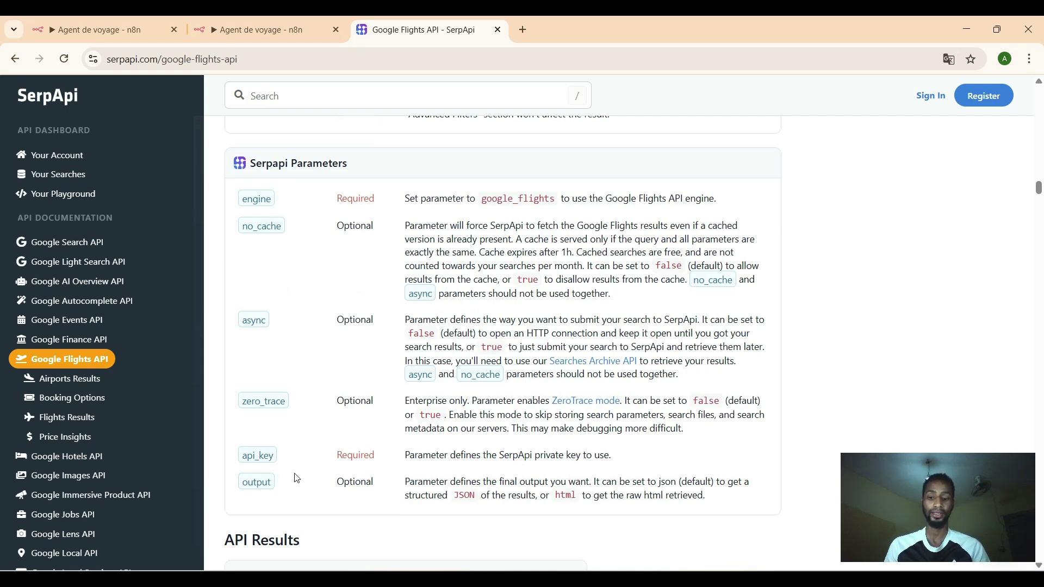
left_click(260, 39)
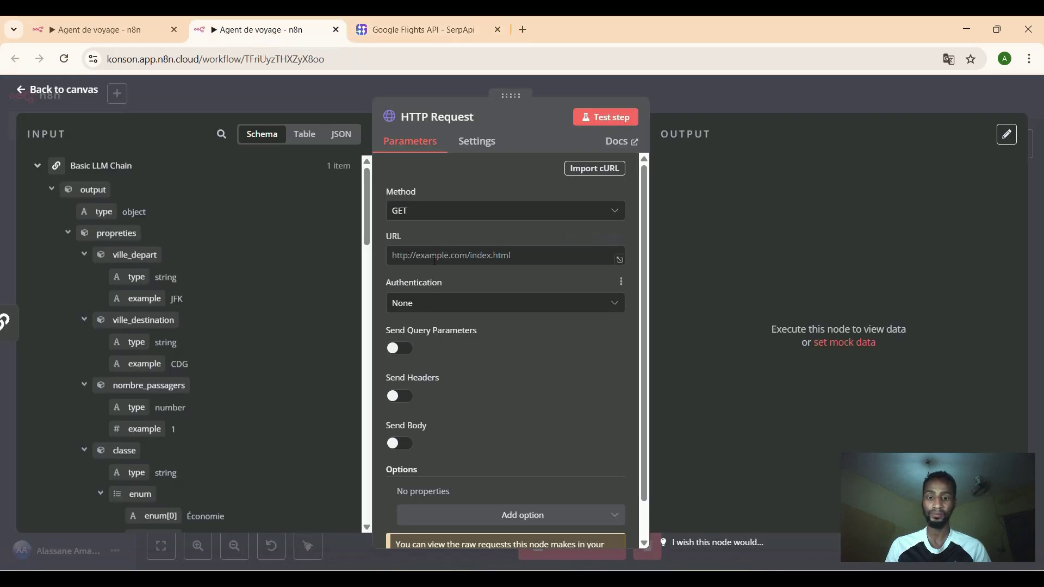
left_click(479, 255)
left_click(426, 25)
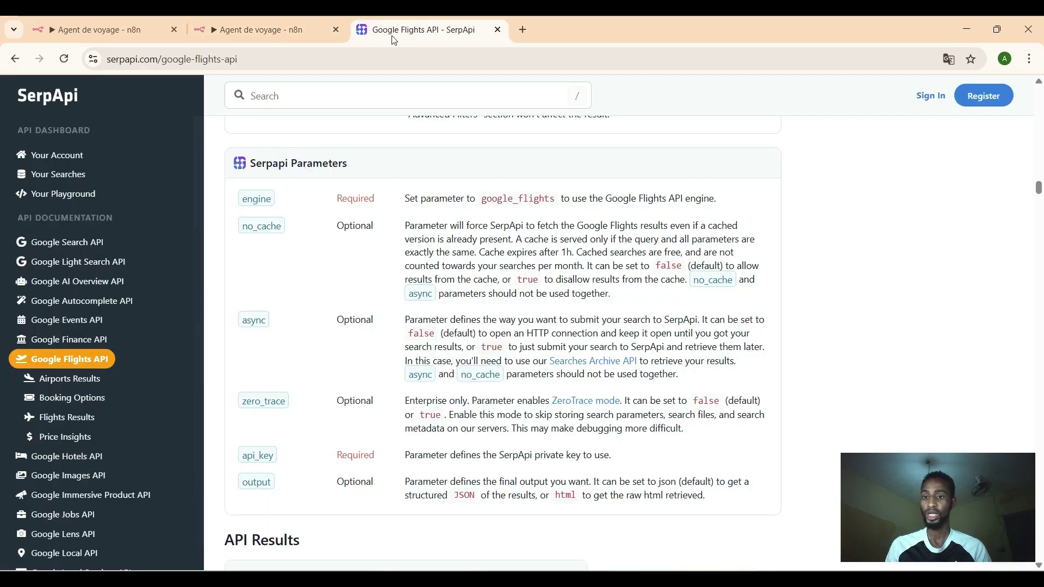
left_click(270, 58)
left_click(281, 58)
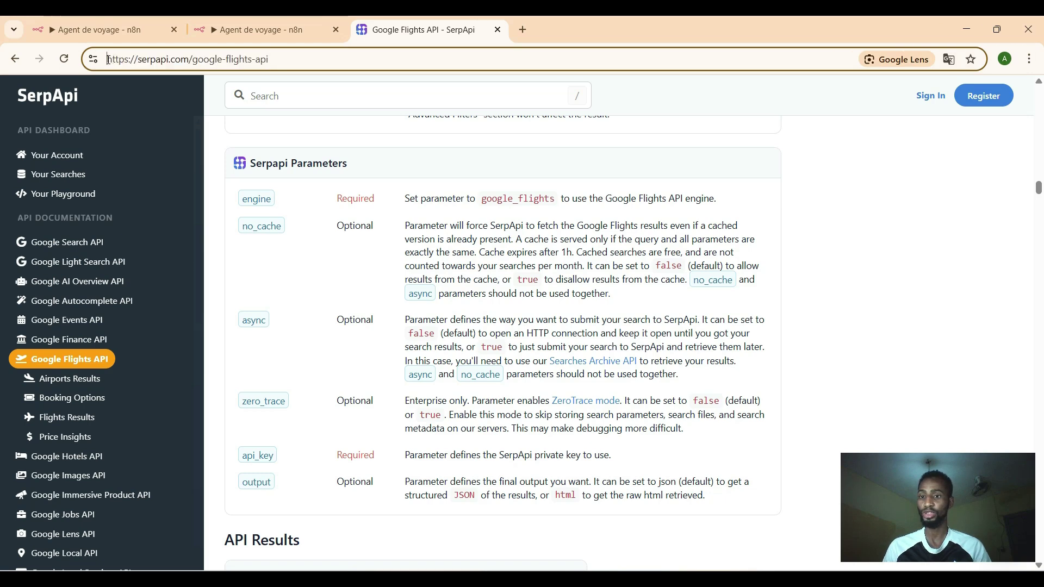
left_click_drag(108, 60, 188, 61)
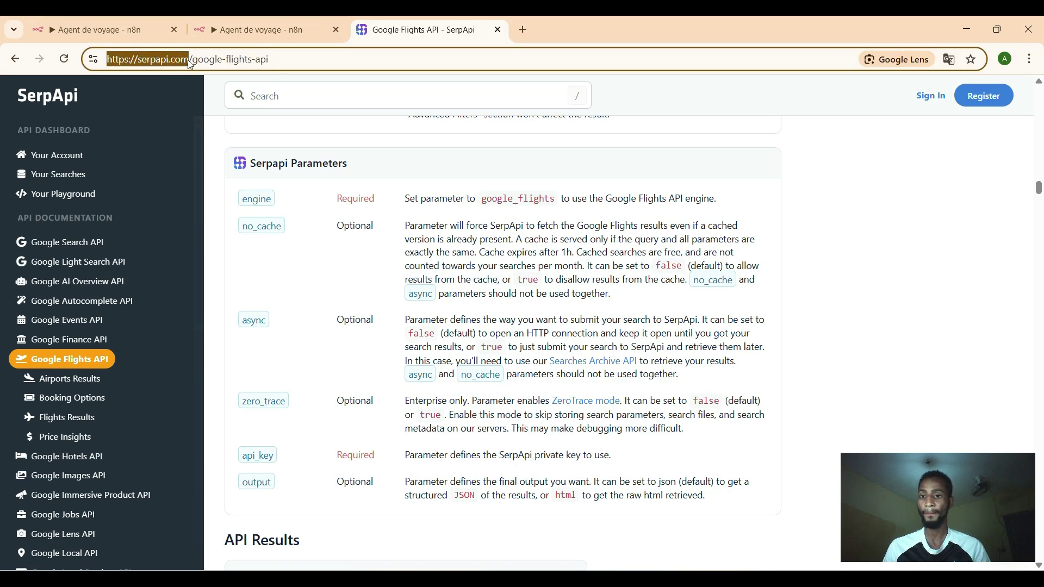
right_click(188, 60)
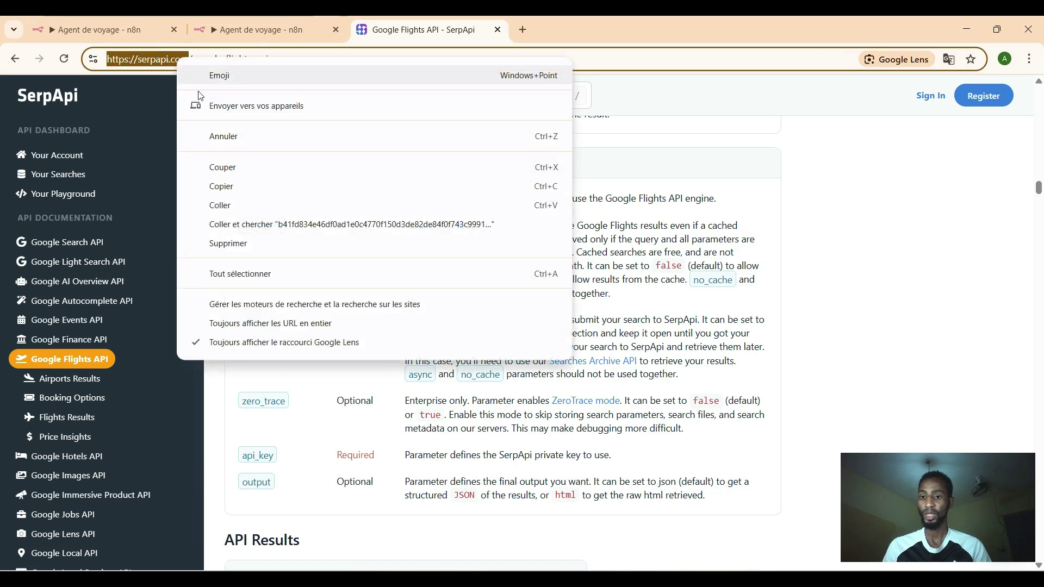
left_click(223, 186)
left_click(276, 30)
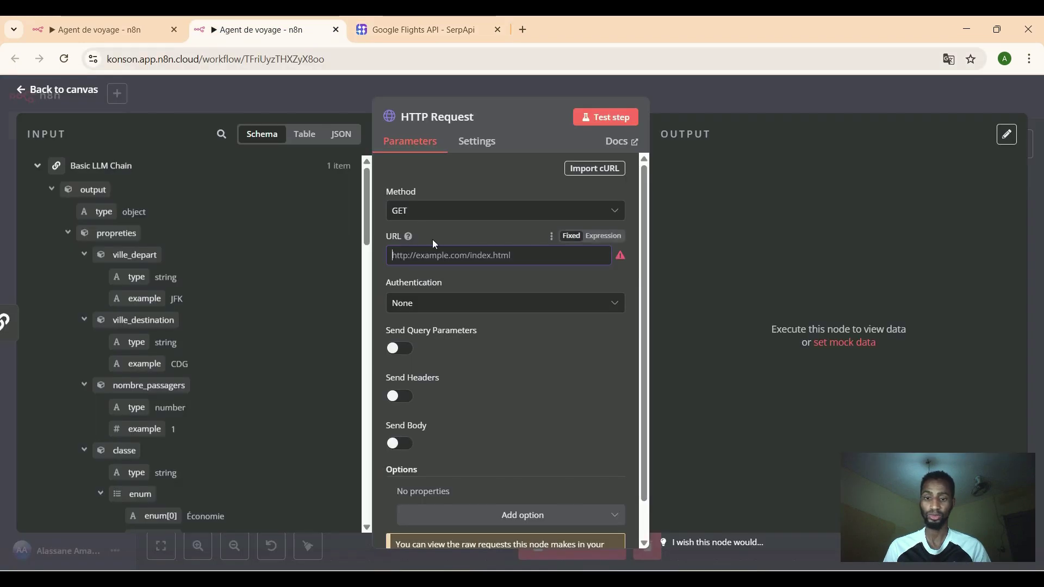
right_click(431, 257)
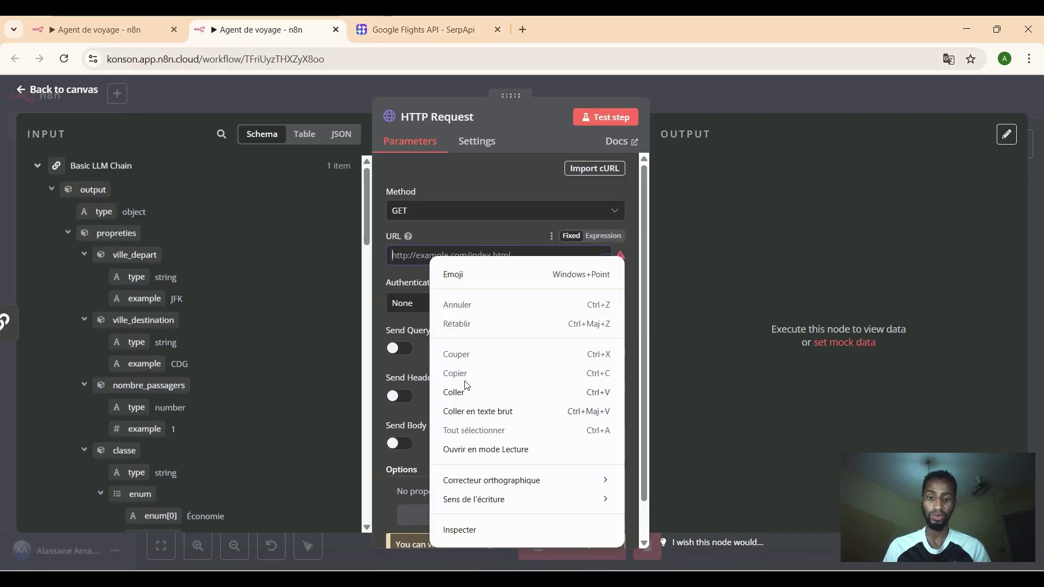
left_click(467, 411)
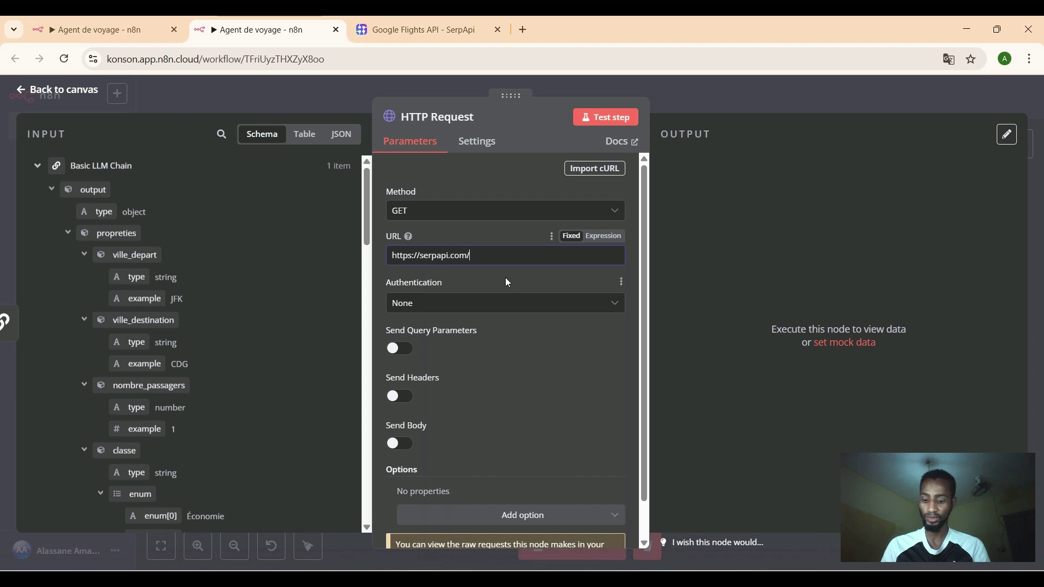
type("seach")
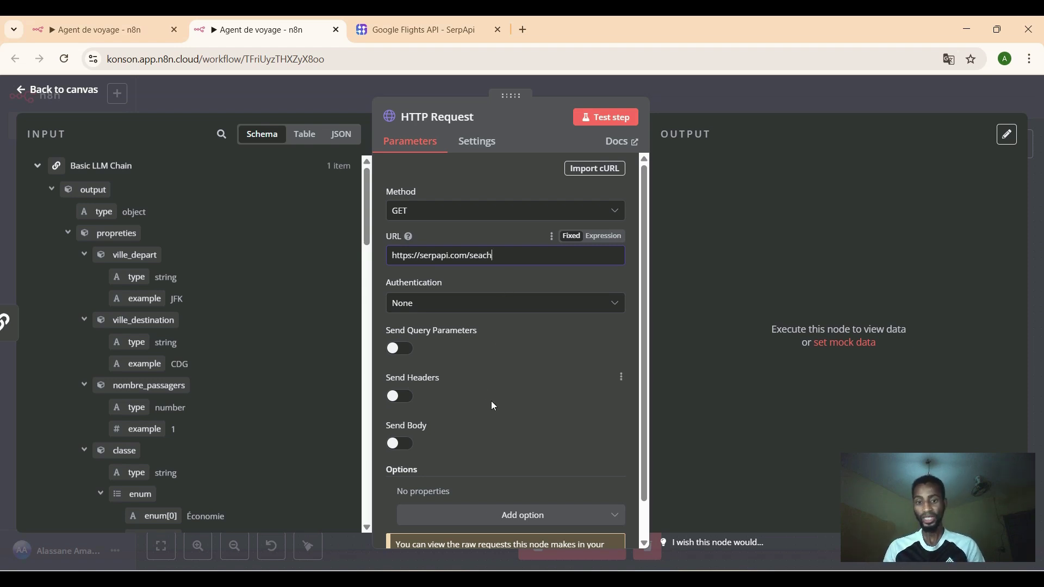
Switch to SerpApi, open the account's API key page and copy the private API key.
left_click(460, 304)
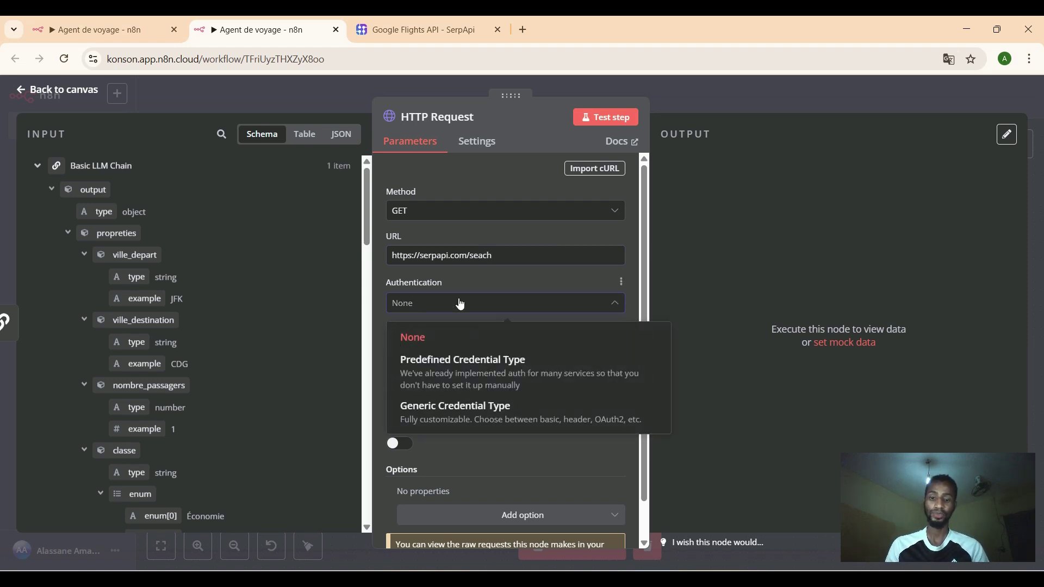
left_click(460, 303)
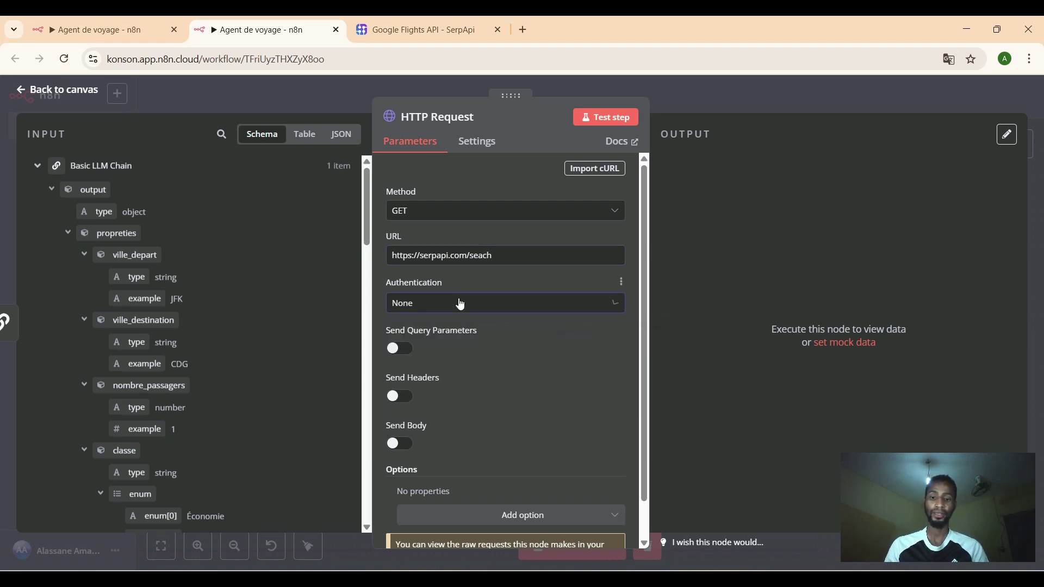
left_click(400, 38)
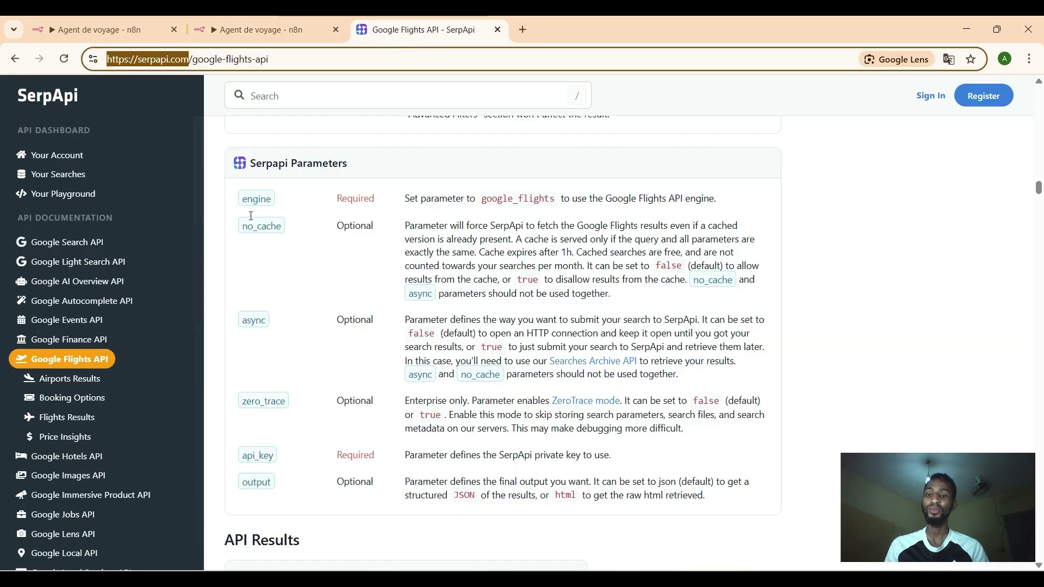
left_click(71, 156)
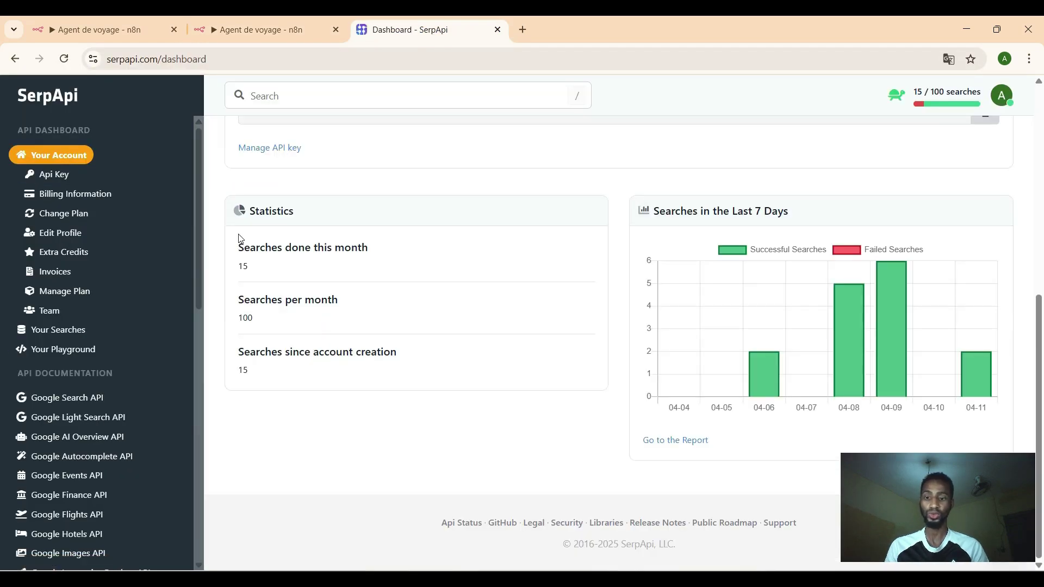
left_click(65, 175)
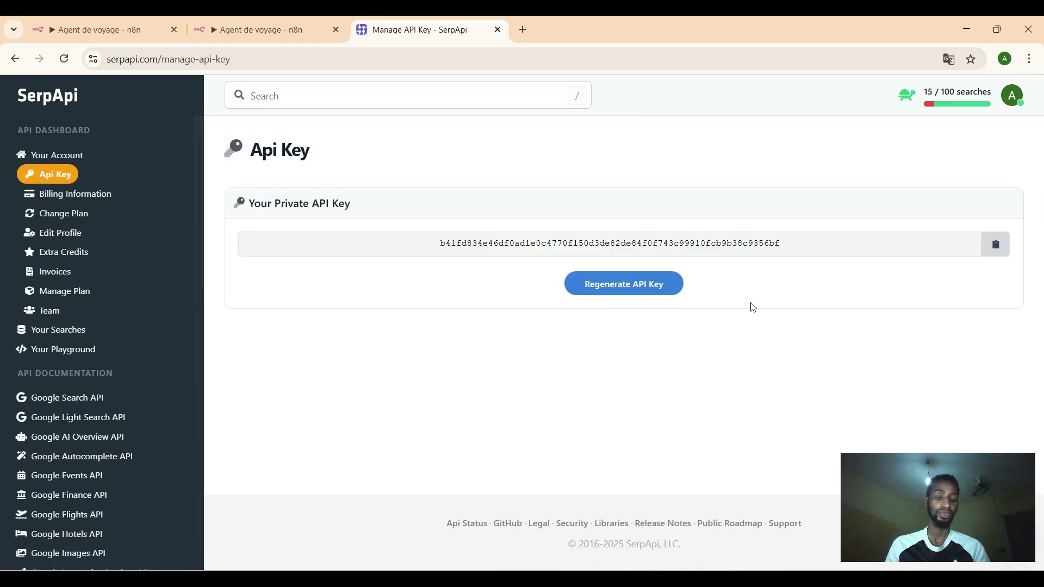
left_click(993, 250)
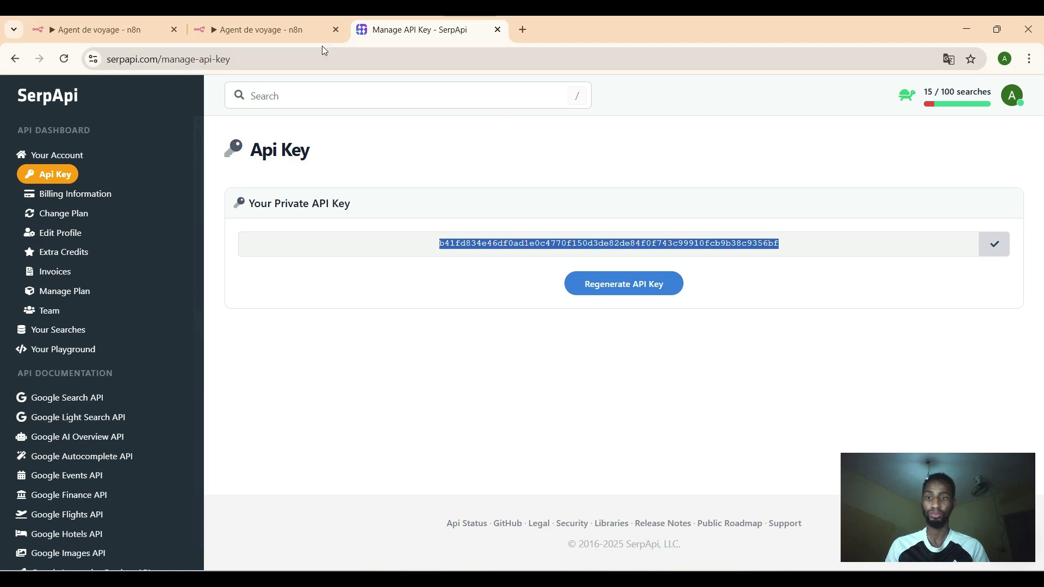
Switch to n8n and set the HTTP Request authentication to Generic Credential Type with Query Auth.
left_click(289, 29)
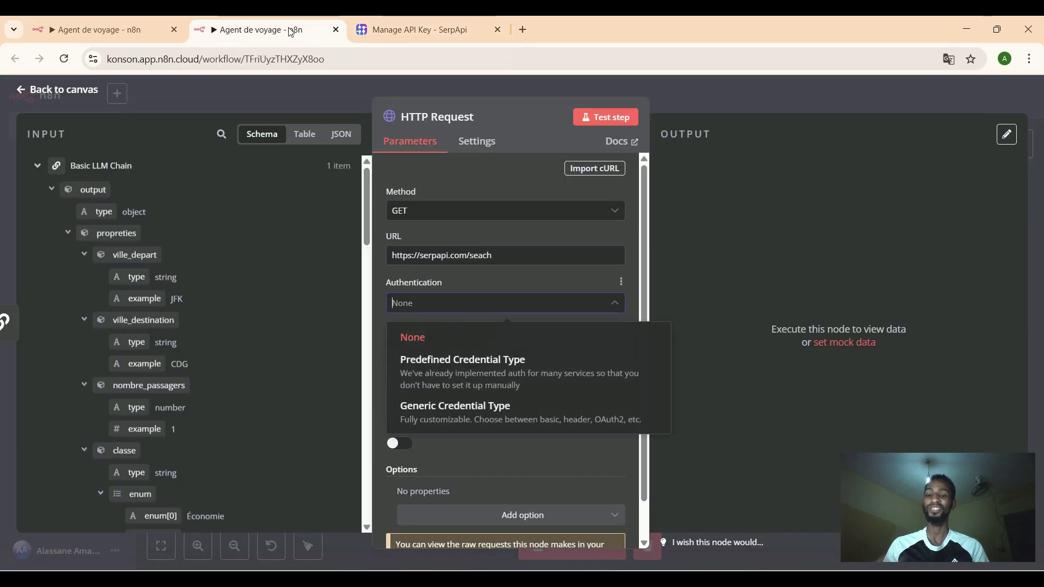
left_click(444, 416)
left_click(438, 351)
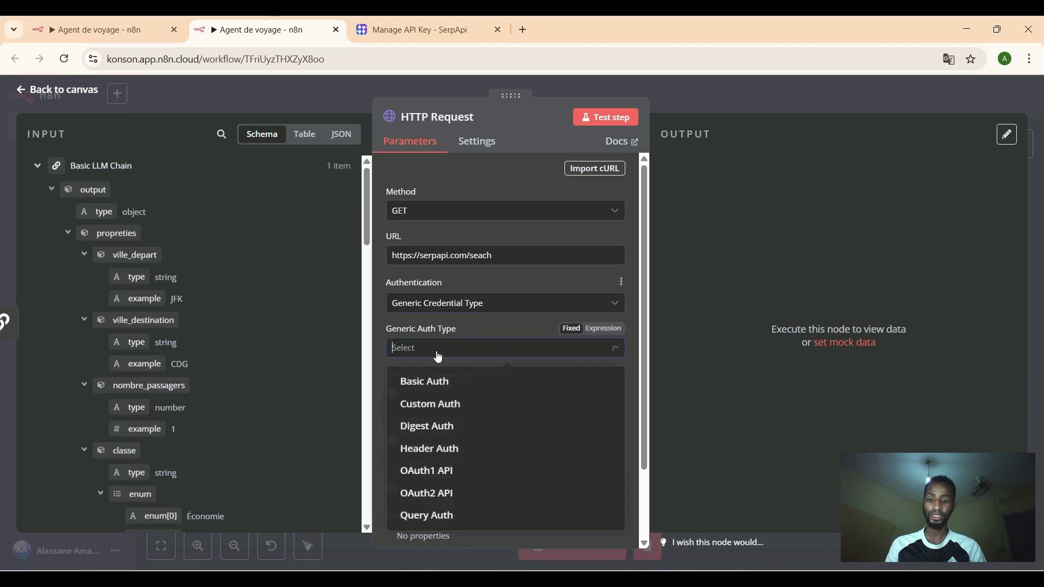
left_click(447, 521)
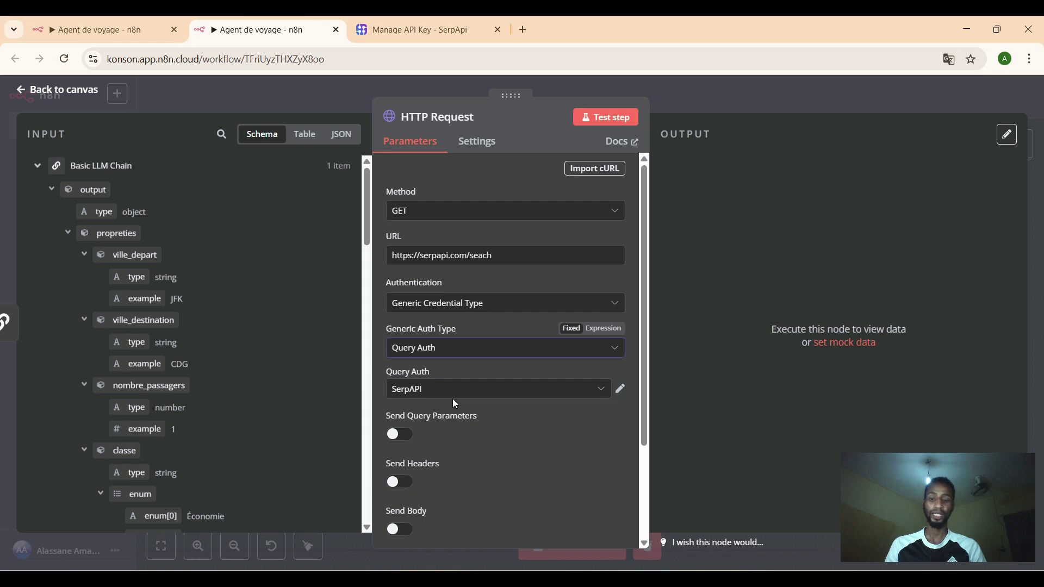
Check the SerpAPI Query Auth credential's name against the api_key parameter in SerpApi's Google Flights API documentation.
left_click(620, 390)
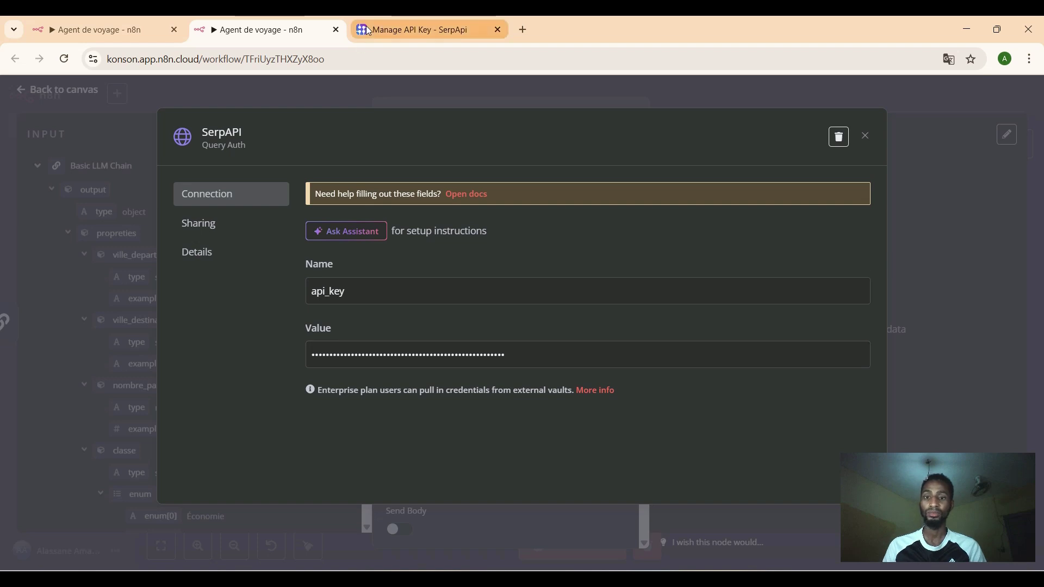
left_click(413, 29)
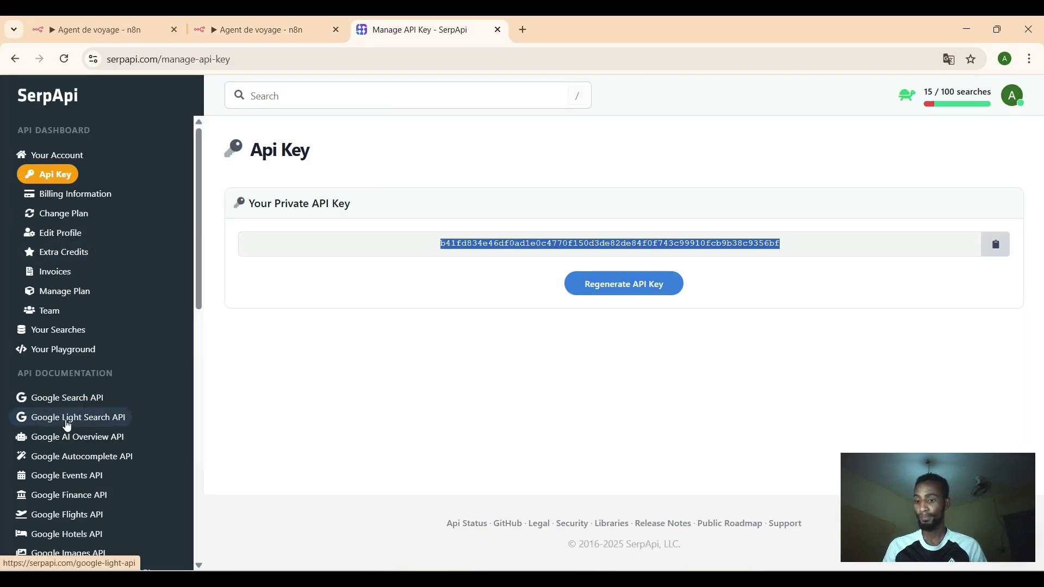
left_click(83, 522)
scroll(695, 309, "down", 15)
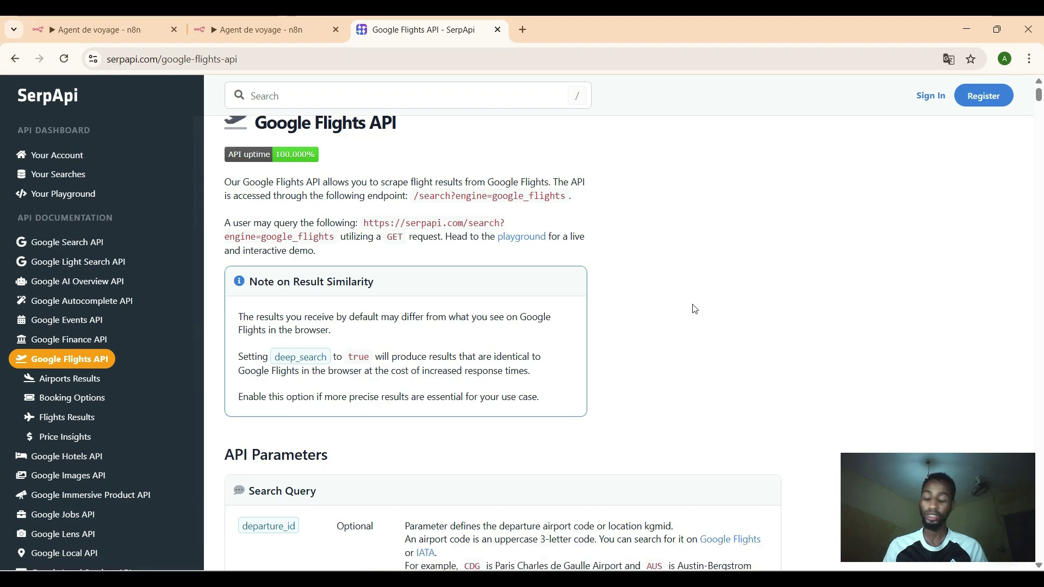
scroll(694, 304, "down", 18)
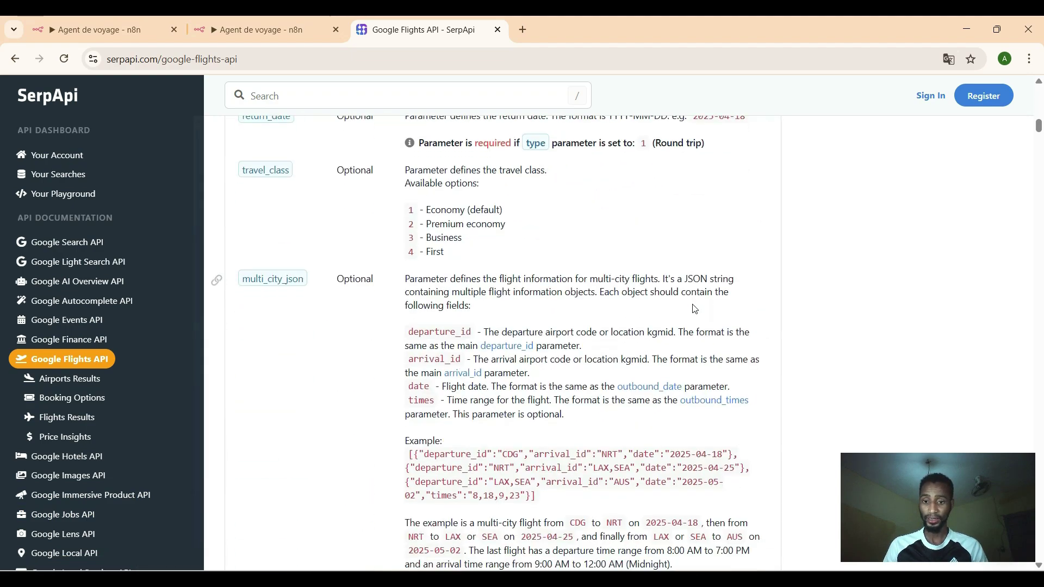
scroll(695, 309, "down", 9)
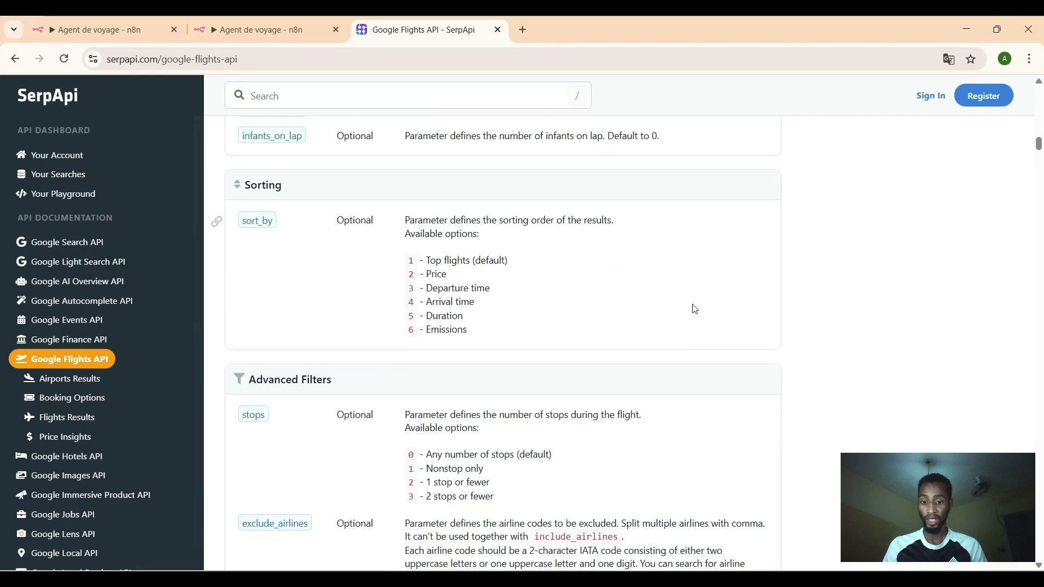
scroll(695, 309, "down", 10)
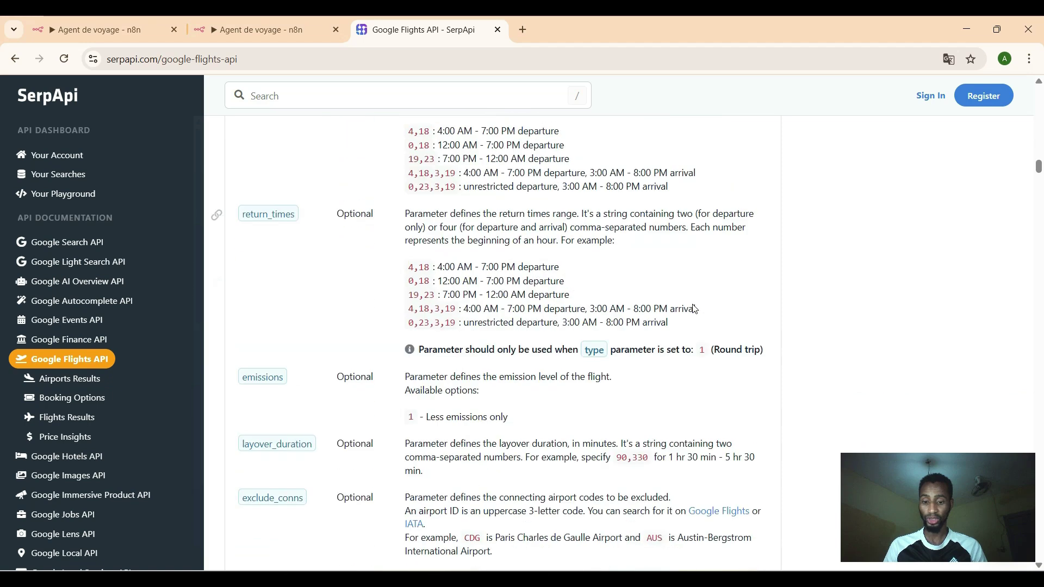
scroll(694, 309, "down", 6)
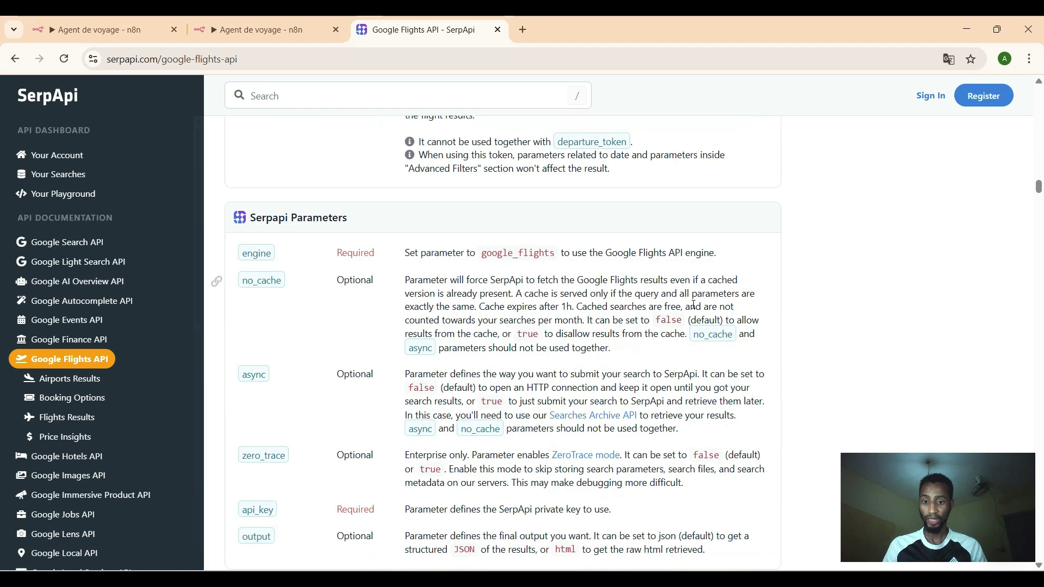
scroll(695, 306, "down", 1)
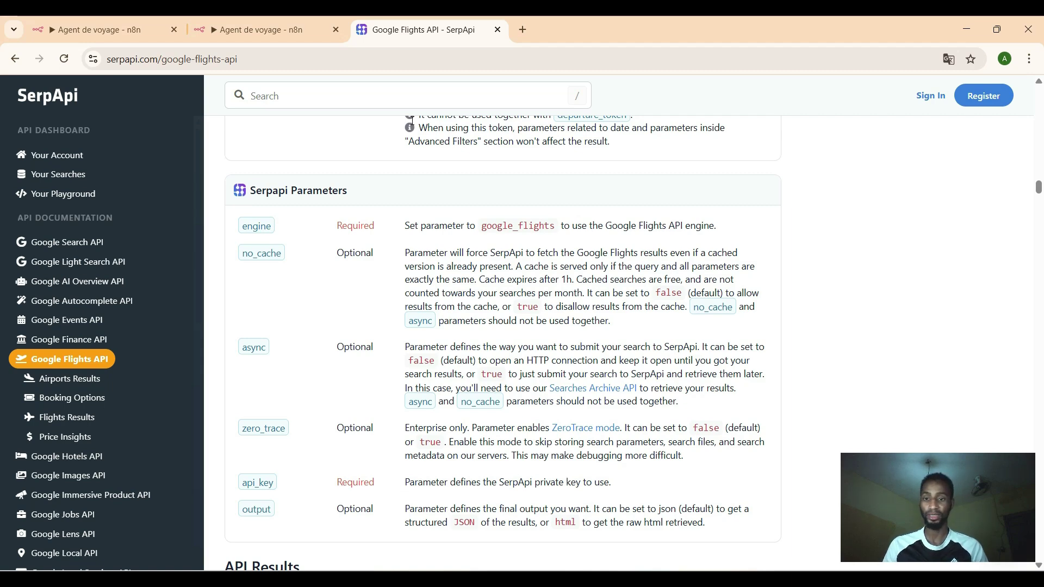
left_click(293, 33)
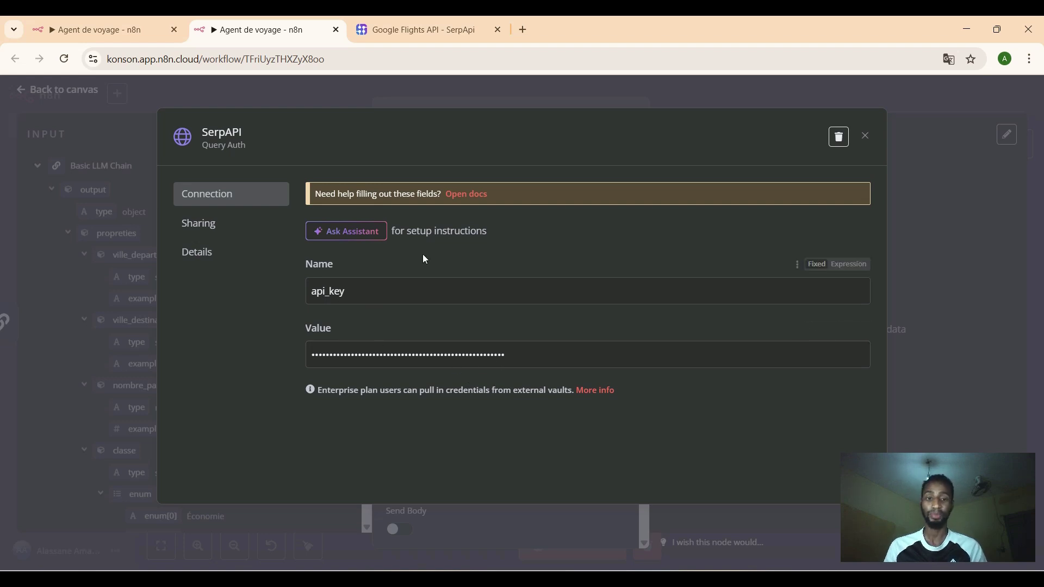
left_click(868, 137)
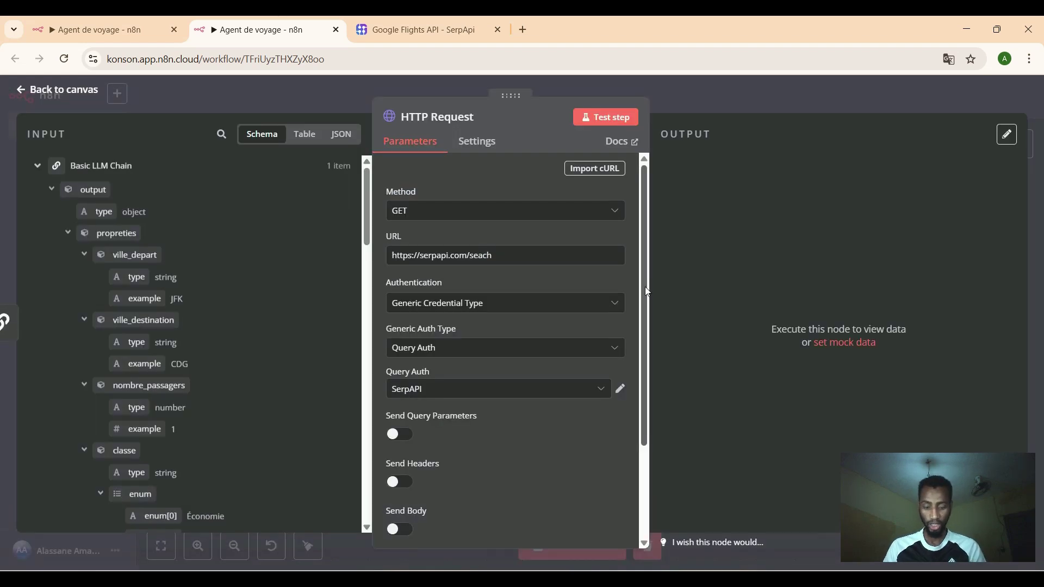
Enable query parameters on the HTTP Request node and name the first one engine, copied from SerpApi's Google Flights documentation.
left_click_drag(646, 289, 625, 369)
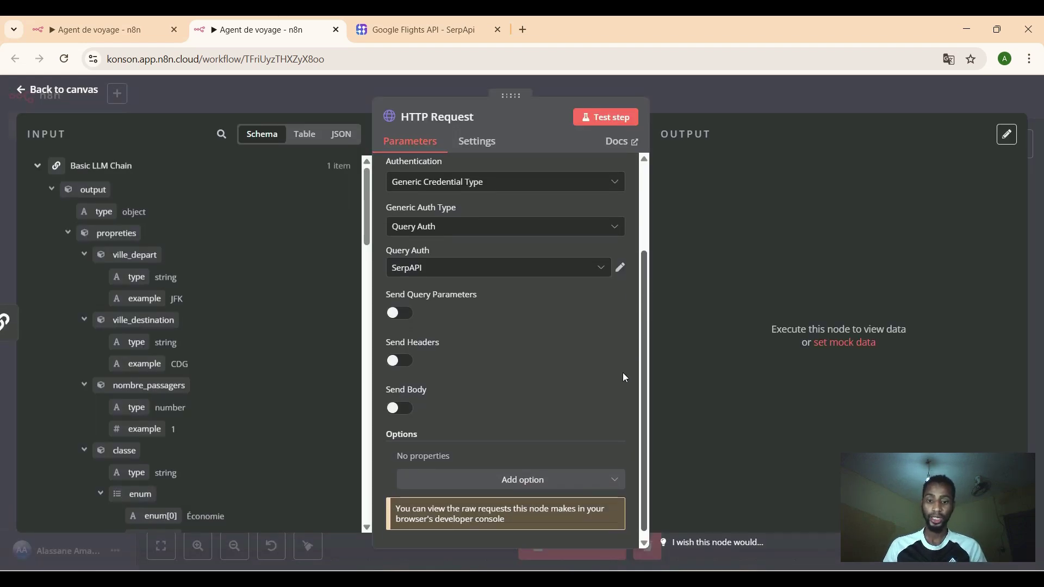
left_click(401, 316)
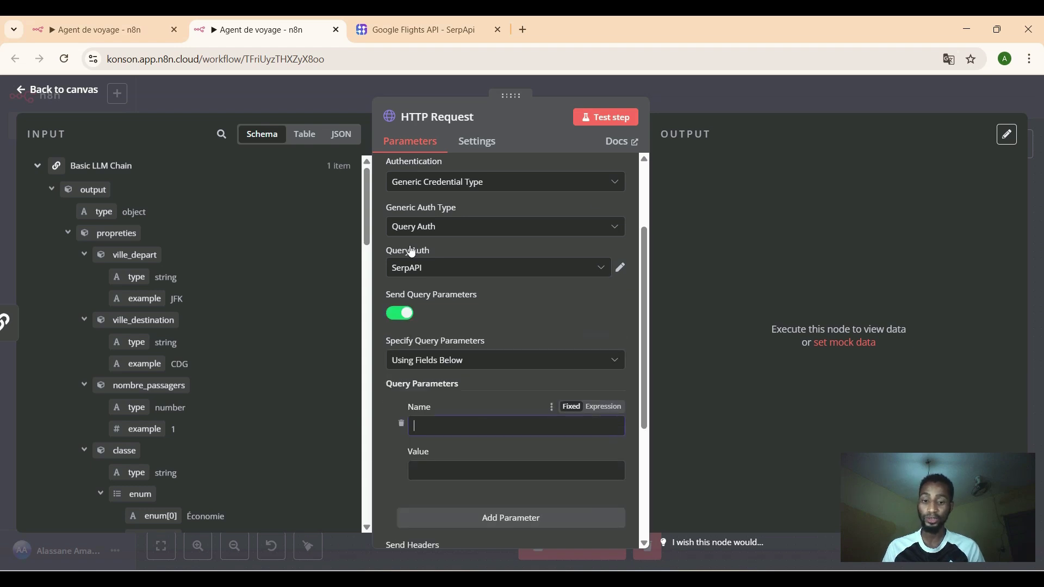
left_click(389, 31)
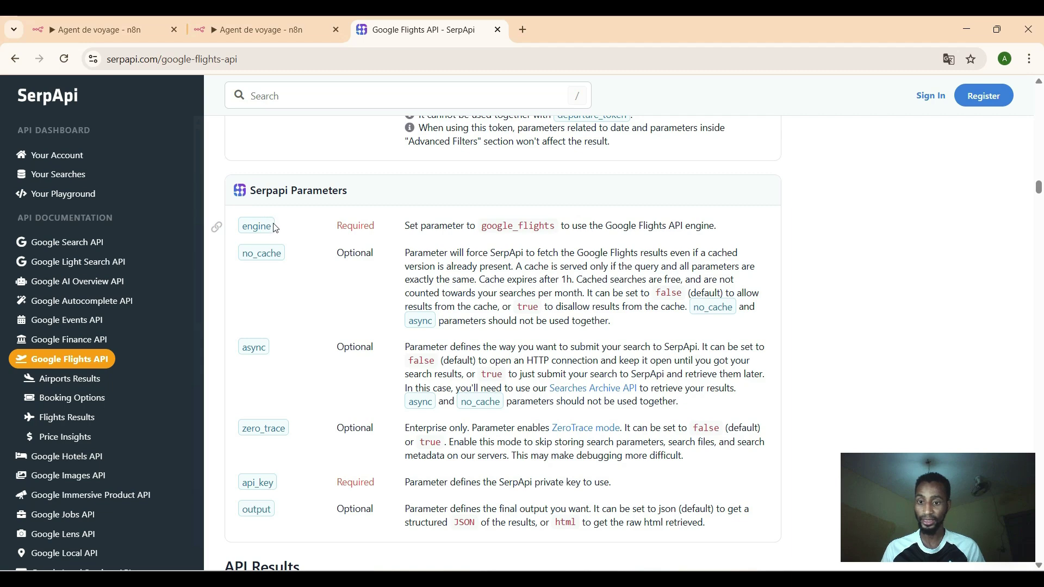
double_click(244, 228)
right_click(244, 228)
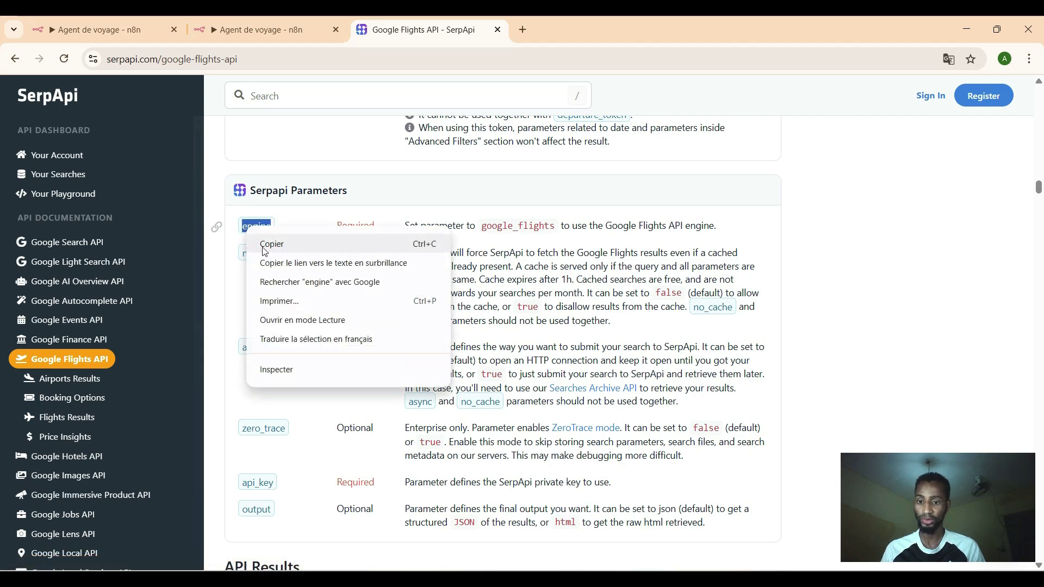
left_click(265, 245)
left_click(273, 29)
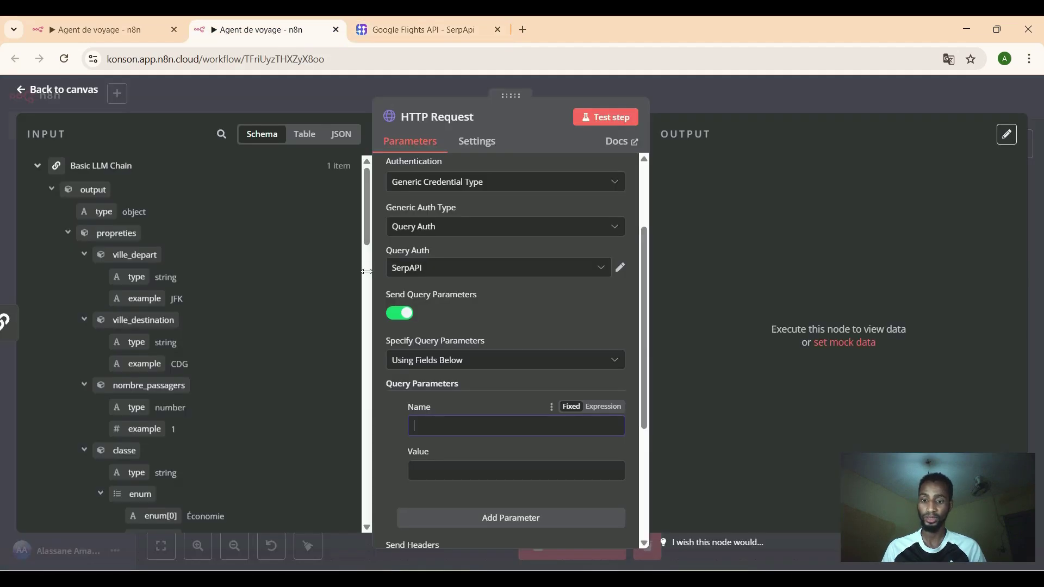
right_click(437, 422)
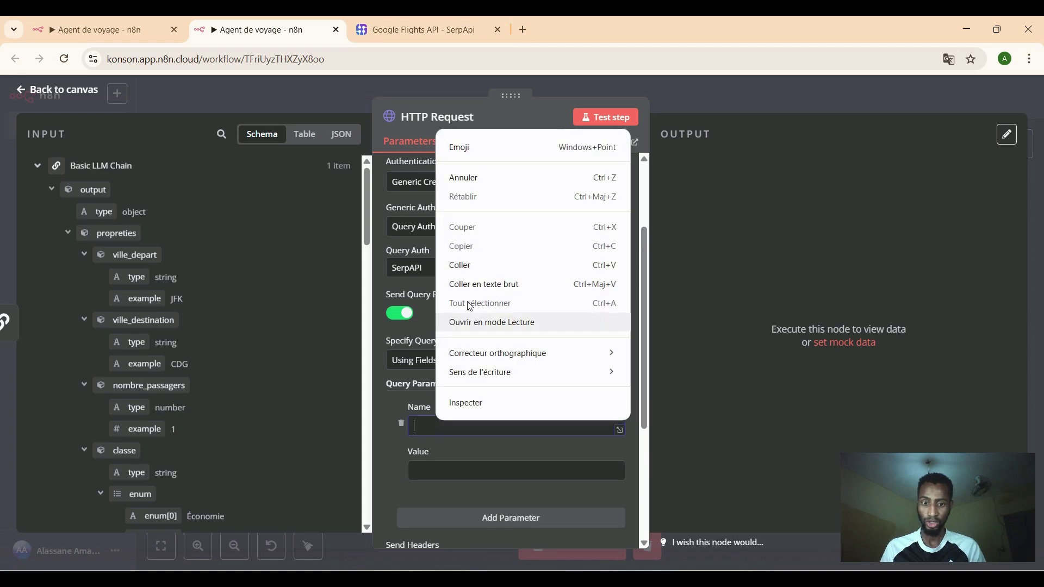
left_click(465, 283)
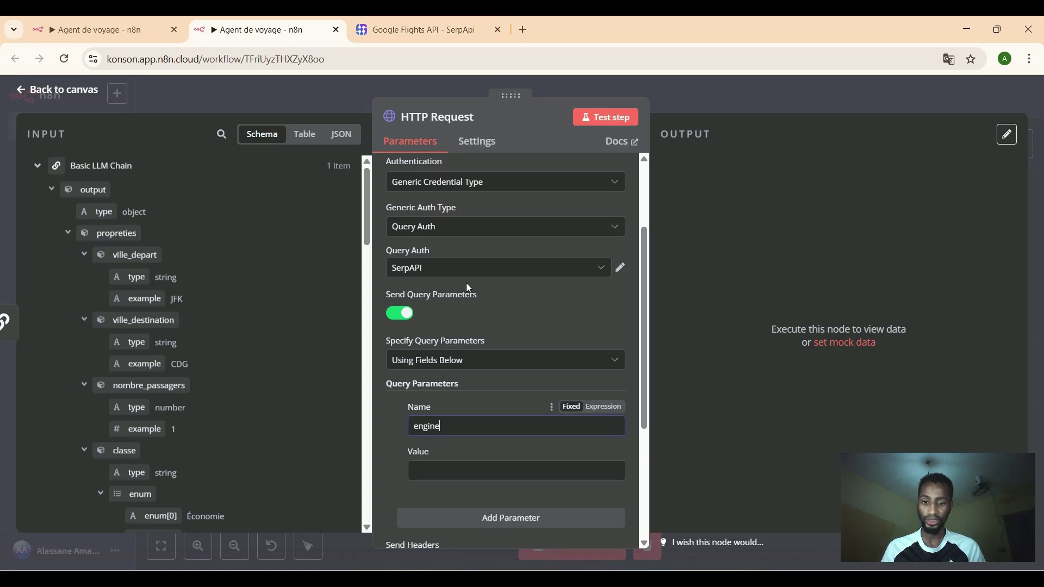
Copy google_flights from the SerpApi documentation and paste it as the engine parameter's value in n8n.
left_click(400, 23)
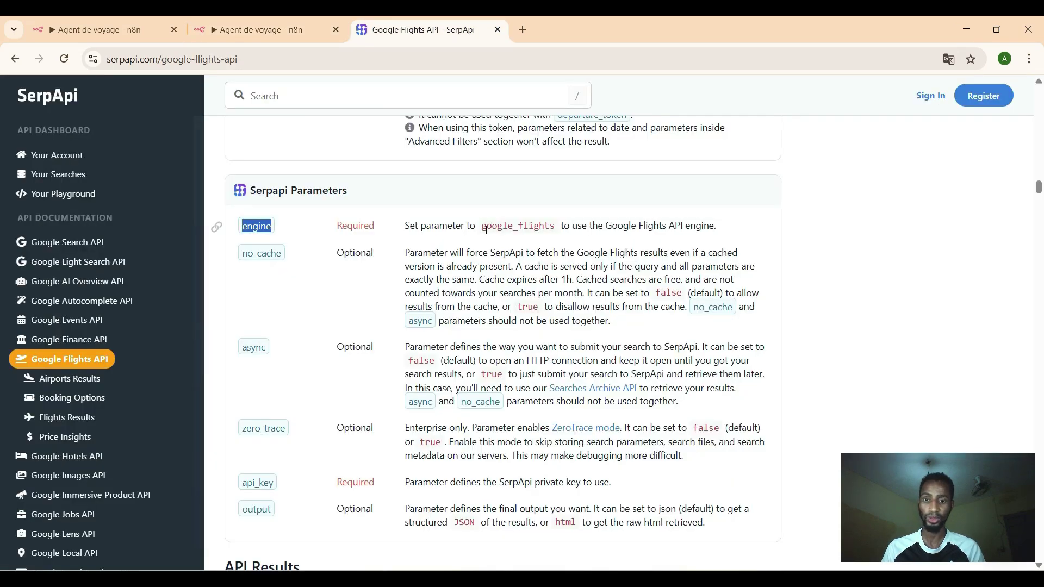
left_click_drag(483, 228, 557, 232)
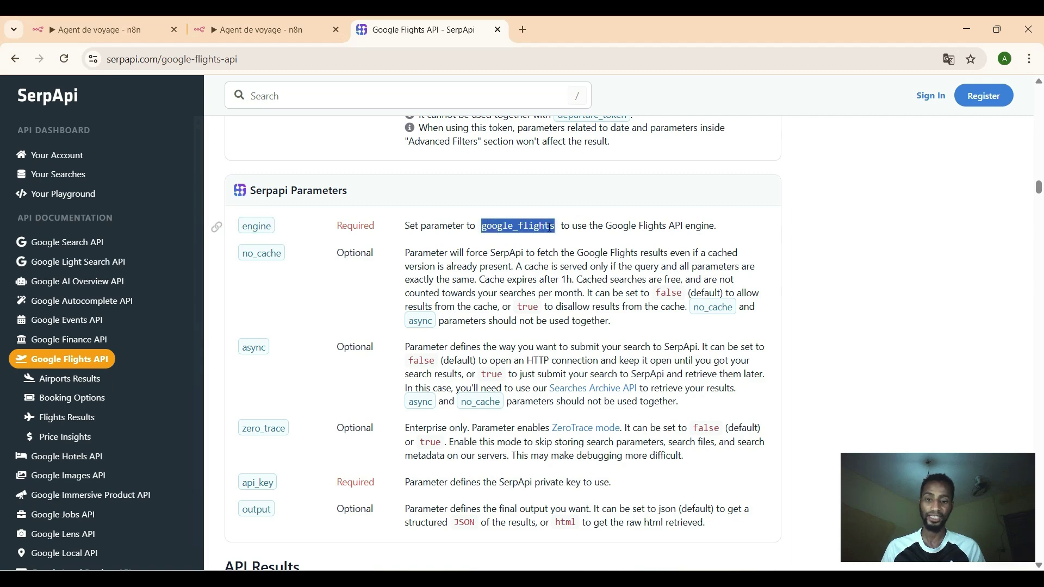
right_click(530, 229)
left_click(545, 242)
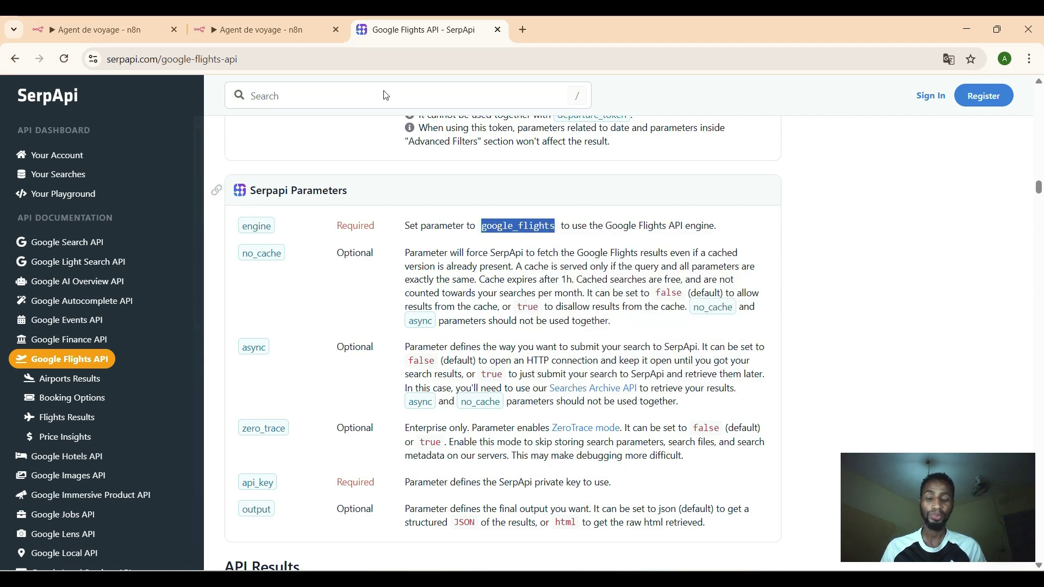
left_click(297, 24)
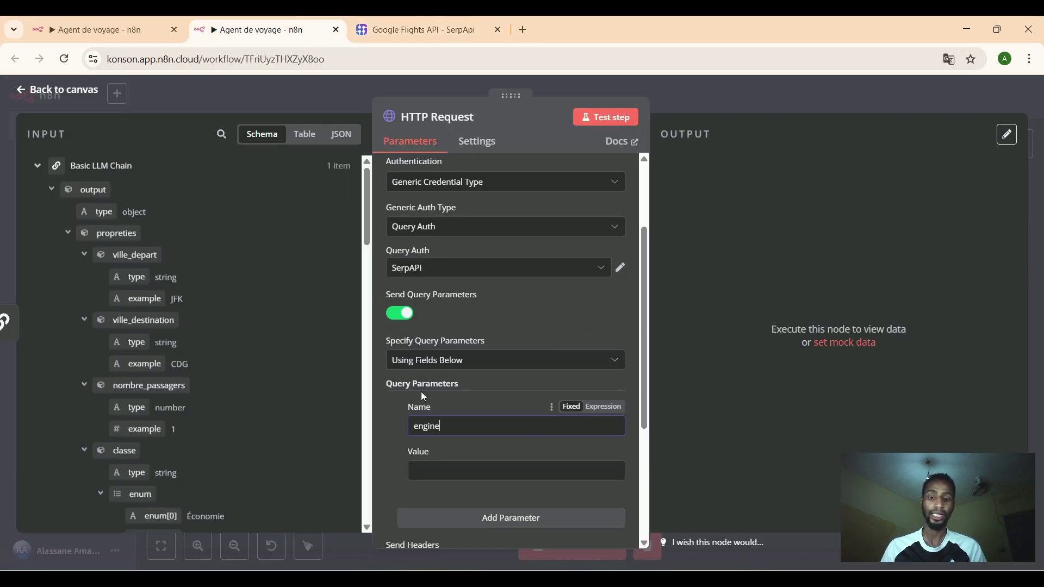
right_click(442, 466)
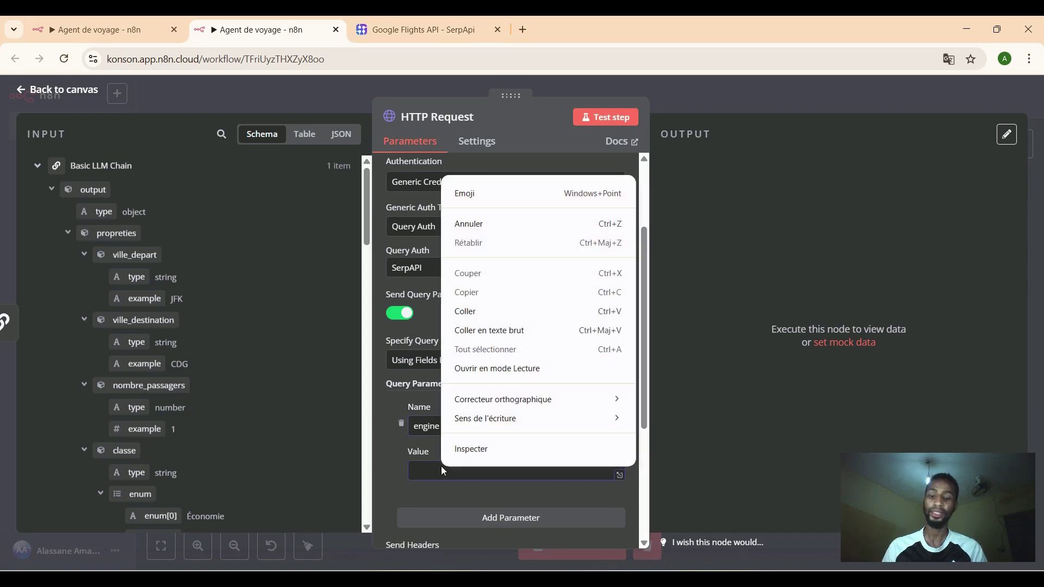
left_click(526, 329)
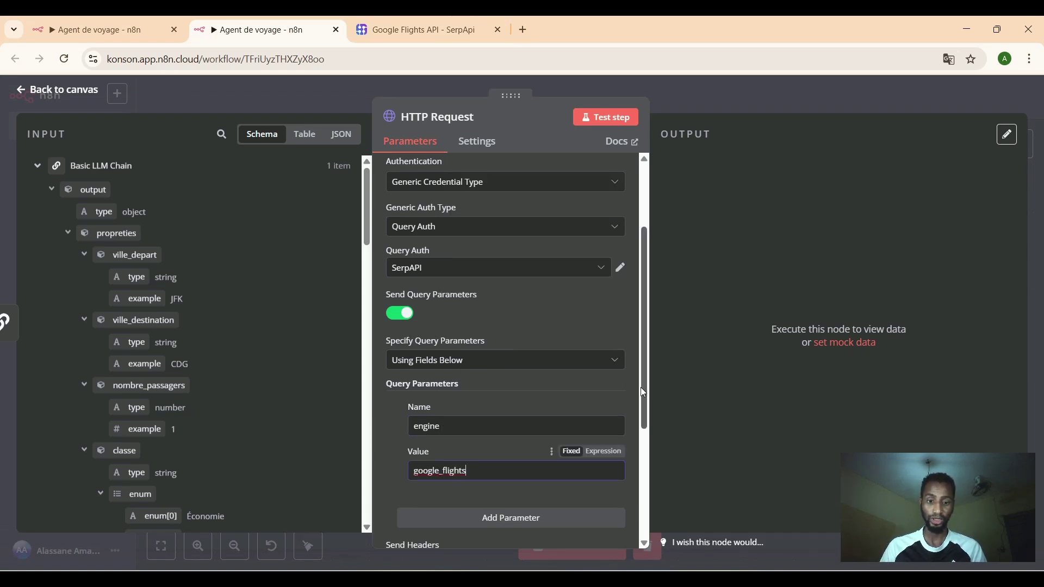
Switch to SerpApi's Google Flights documentation and review the available API parameters, from the Serpapi Parameters section back up to Search Query.
left_click_drag(643, 392, 643, 489)
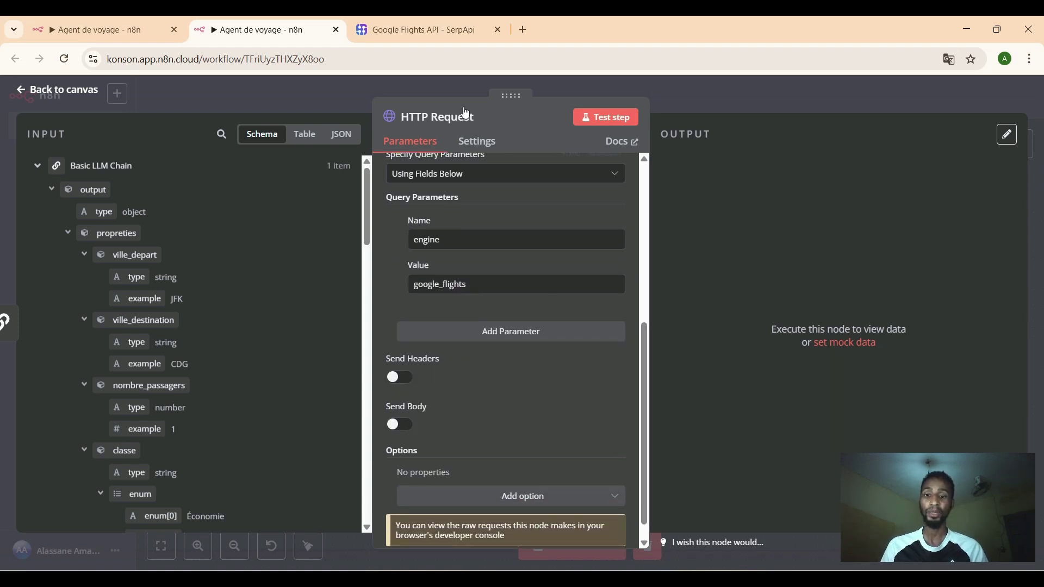
left_click(435, 28)
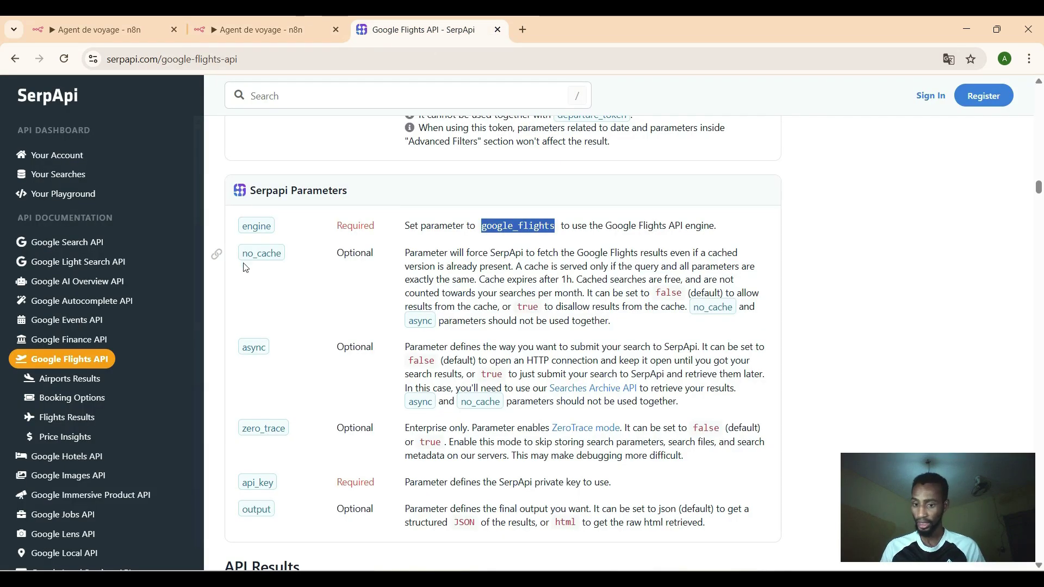
scroll(315, 427, "down", 2)
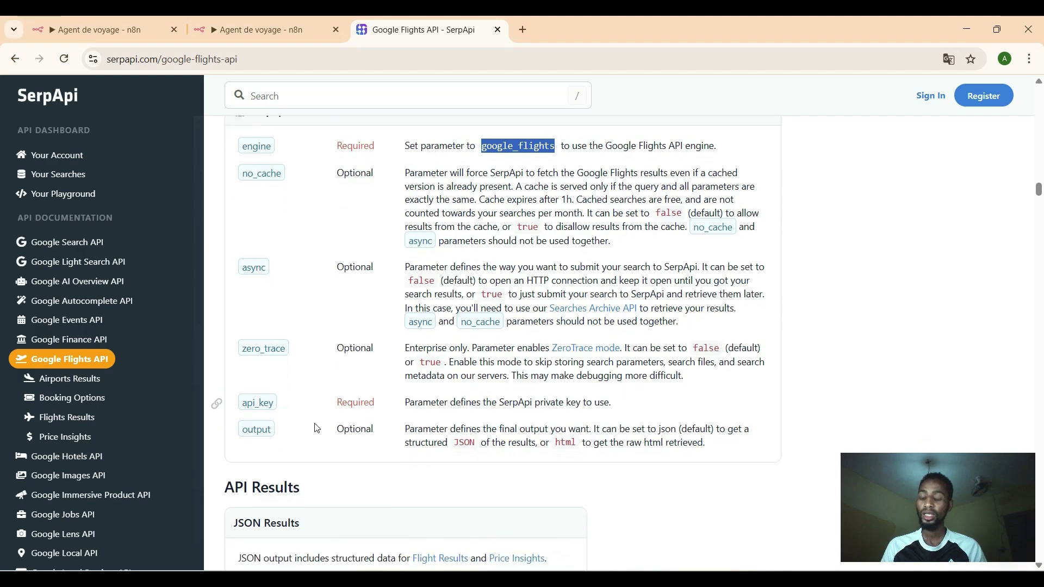
scroll(316, 428, "up", 8)
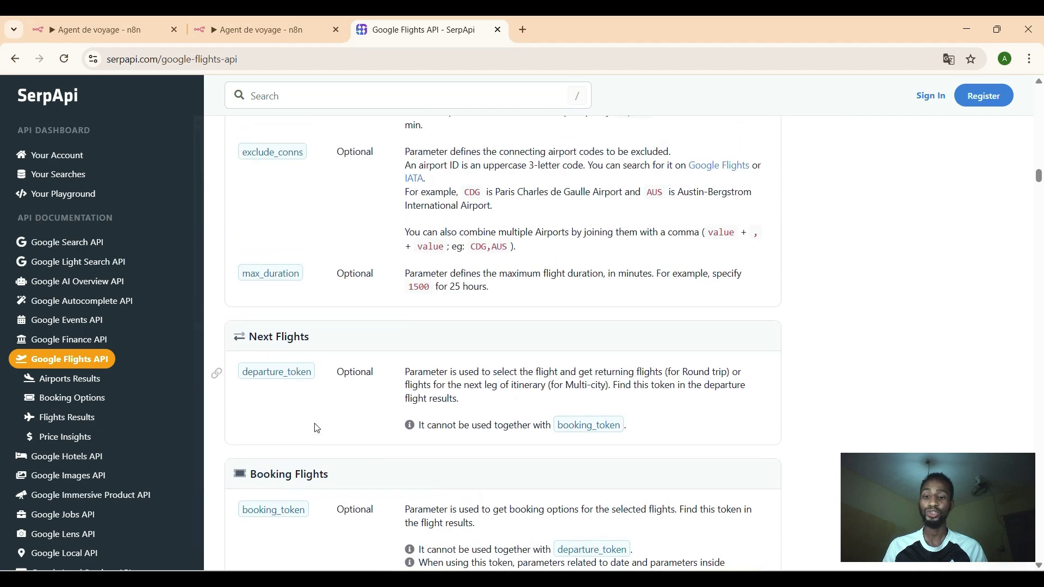
scroll(316, 428, "up", 10)
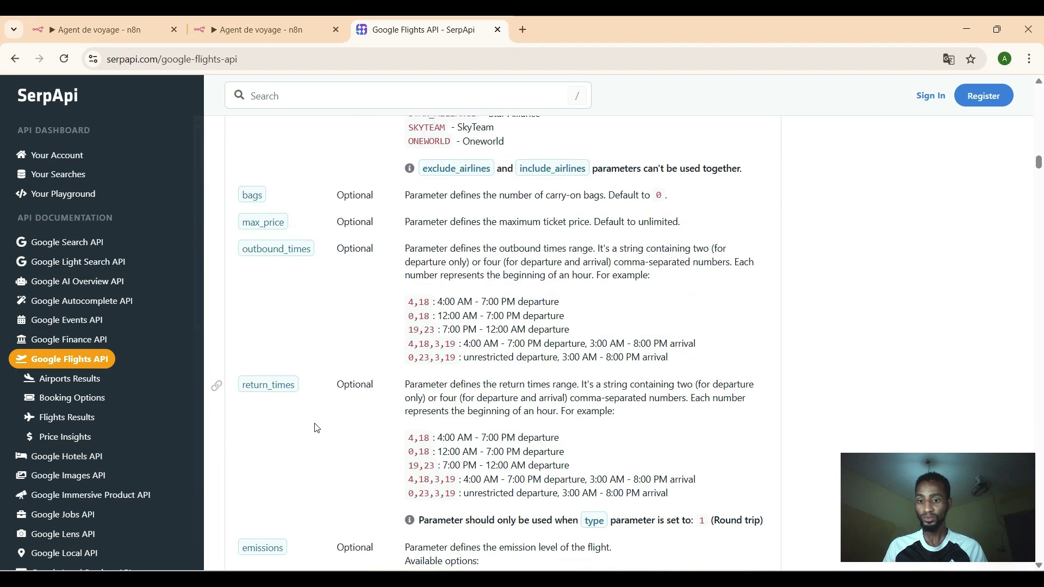
scroll(317, 428, "up", 9)
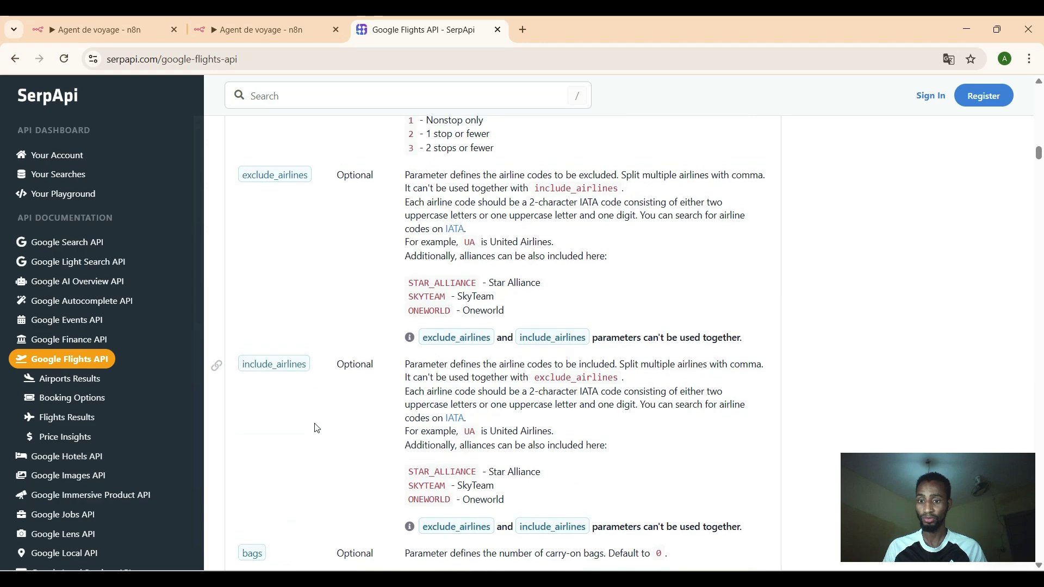
scroll(316, 428, "up", 10)
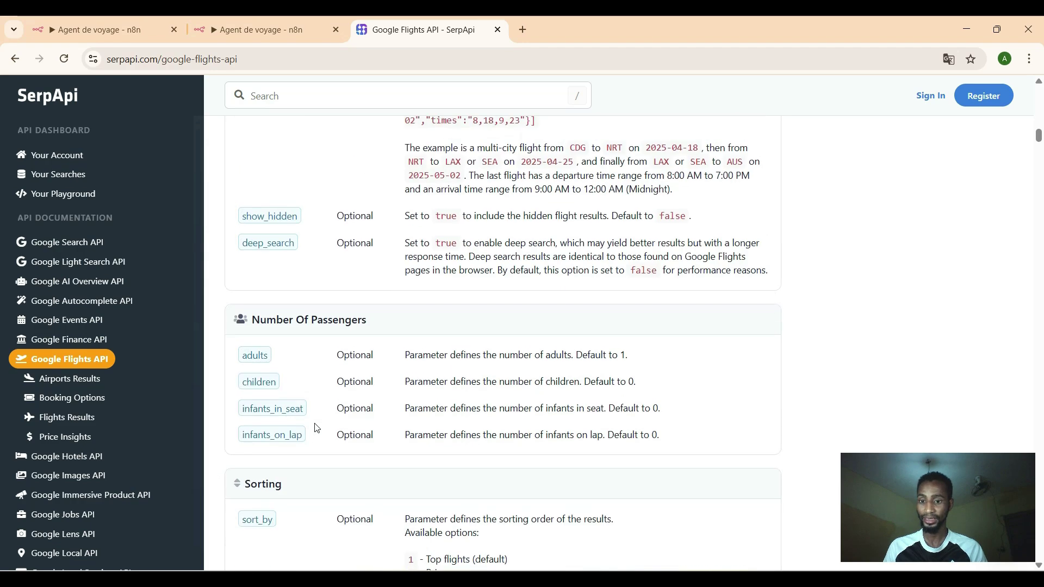
scroll(317, 428, "up", 10)
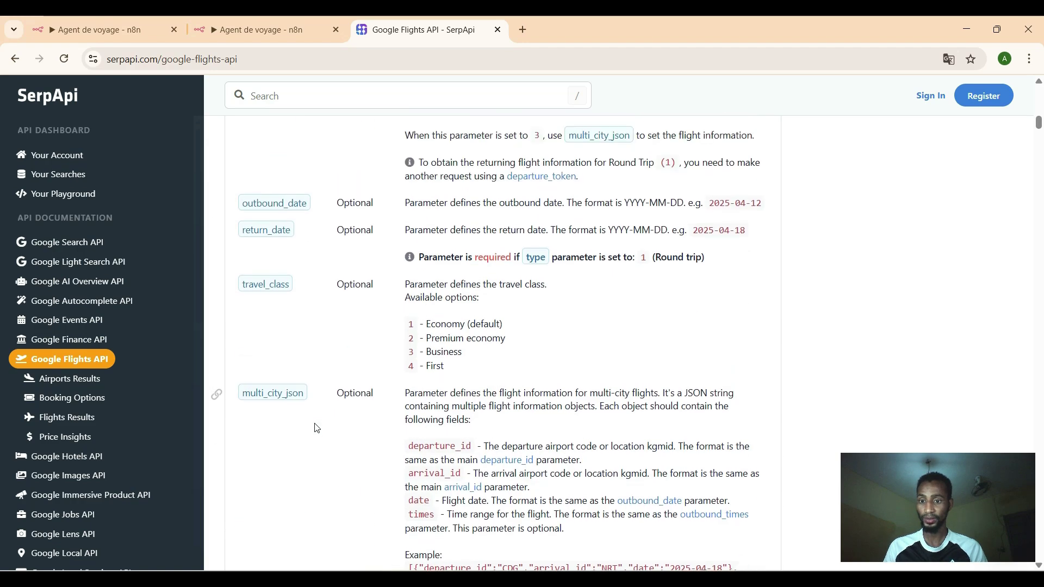
scroll(316, 428, "up", 10)
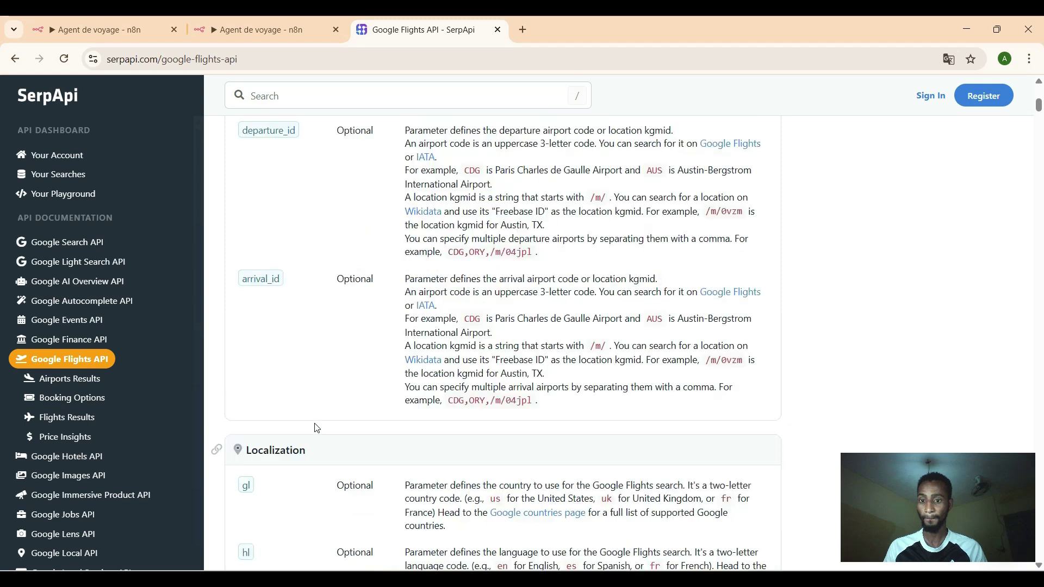
scroll(317, 428, "up", 2)
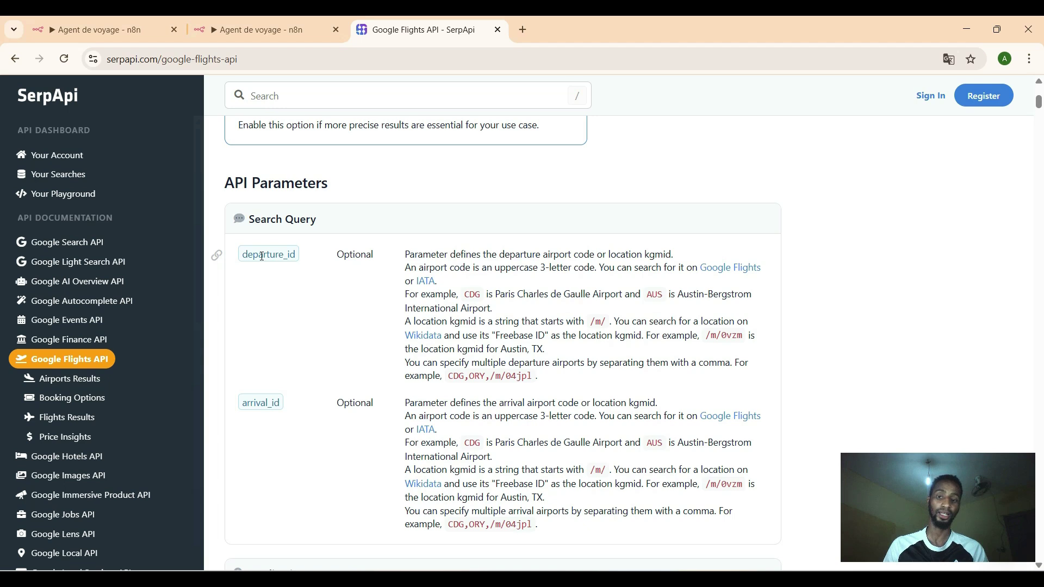
Compare the outbound_date and return_date query parameters in n8n's HTTP Request node with their descriptions in the SerpApi documentation.
left_click(261, 30)
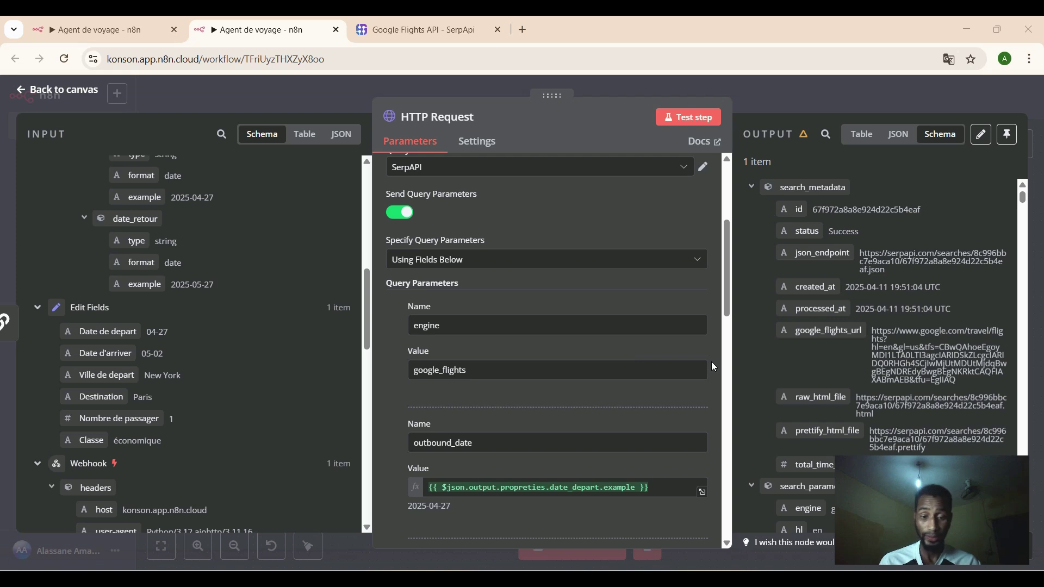
scroll(728, 315, "down", 1)
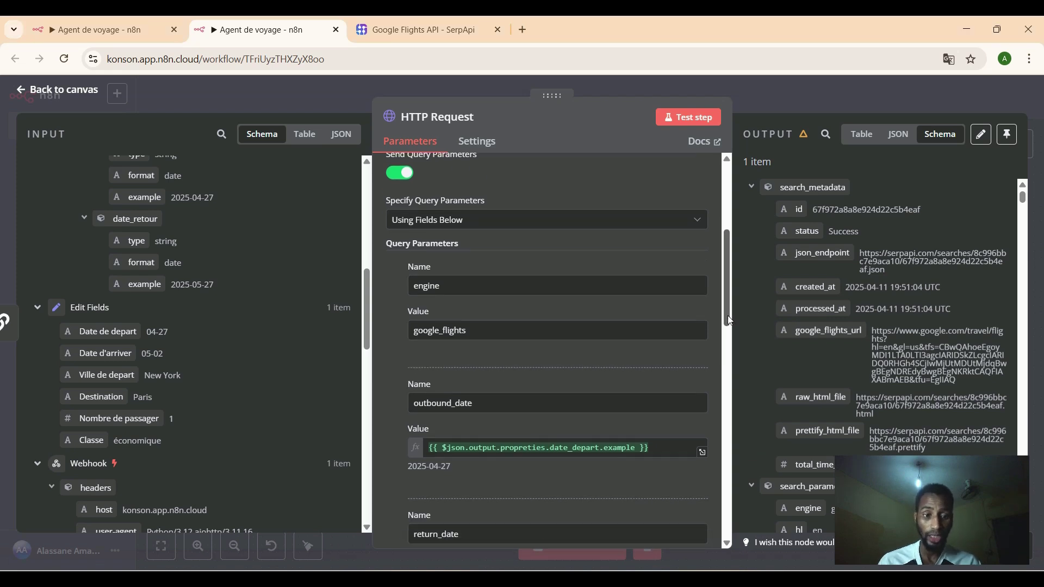
scroll(727, 316, "down", 2)
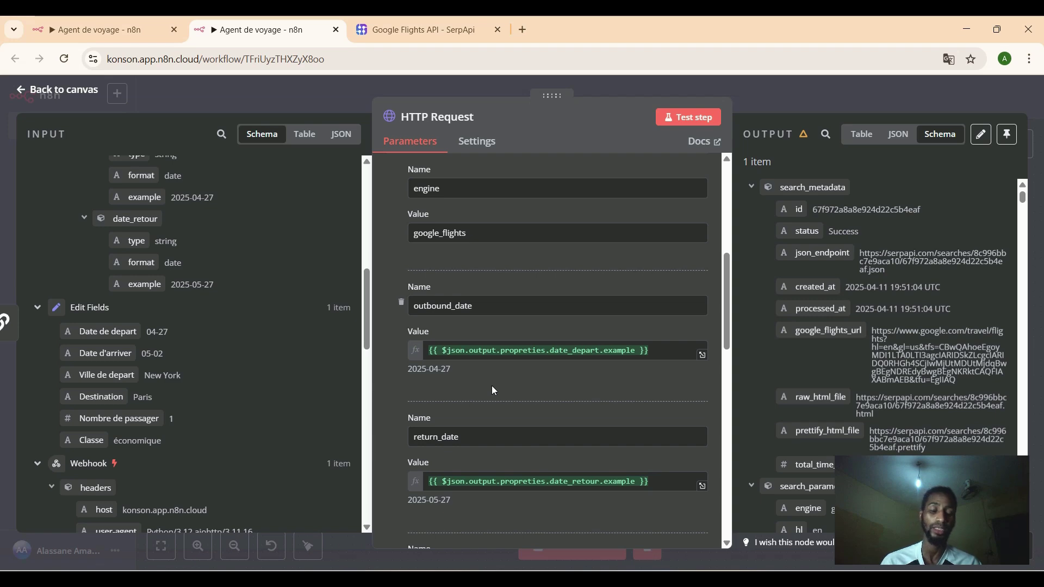
left_click(416, 28)
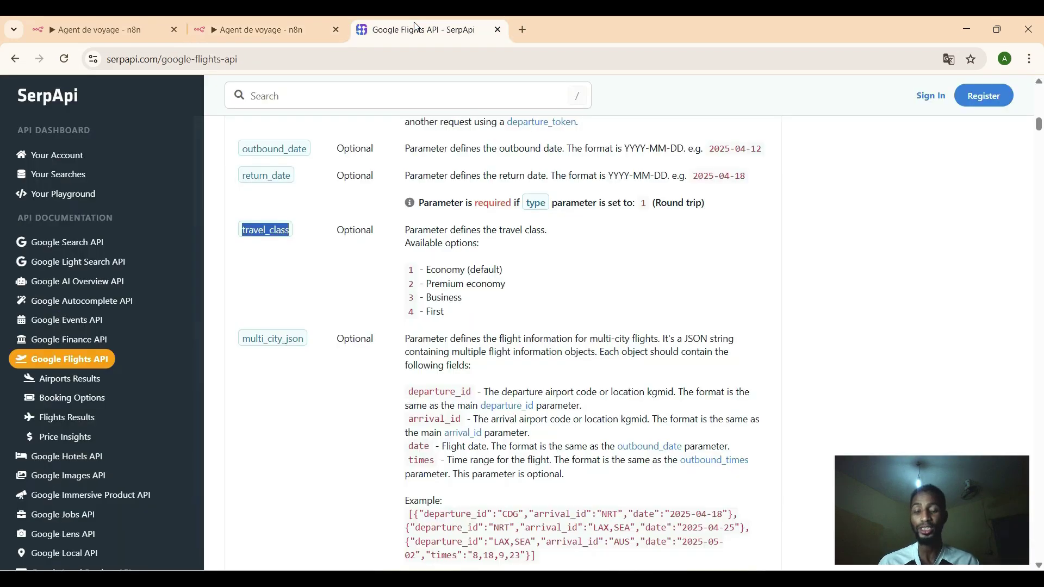
left_click(327, 258)
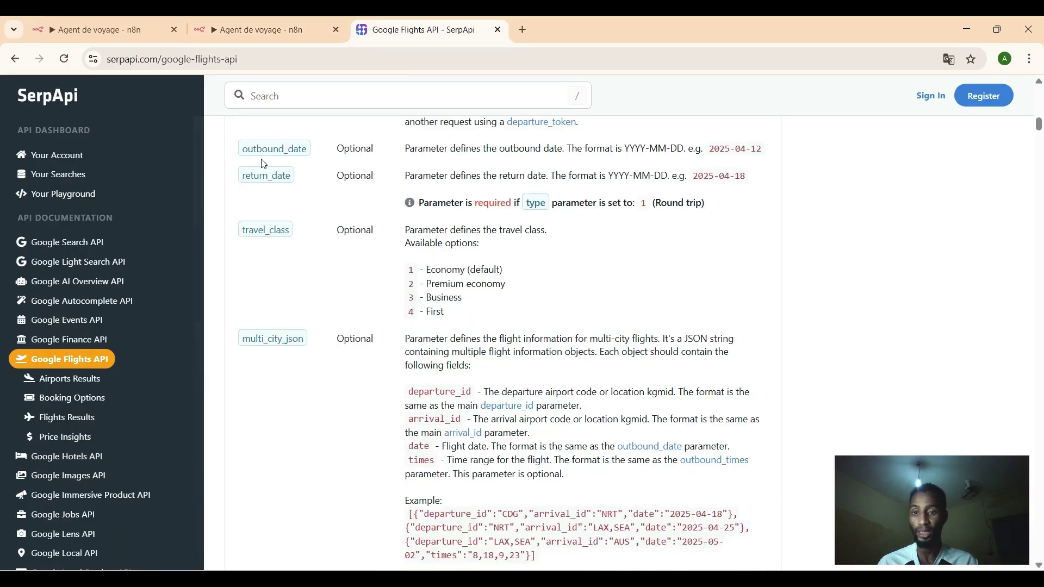
left_click_drag(243, 150, 324, 157)
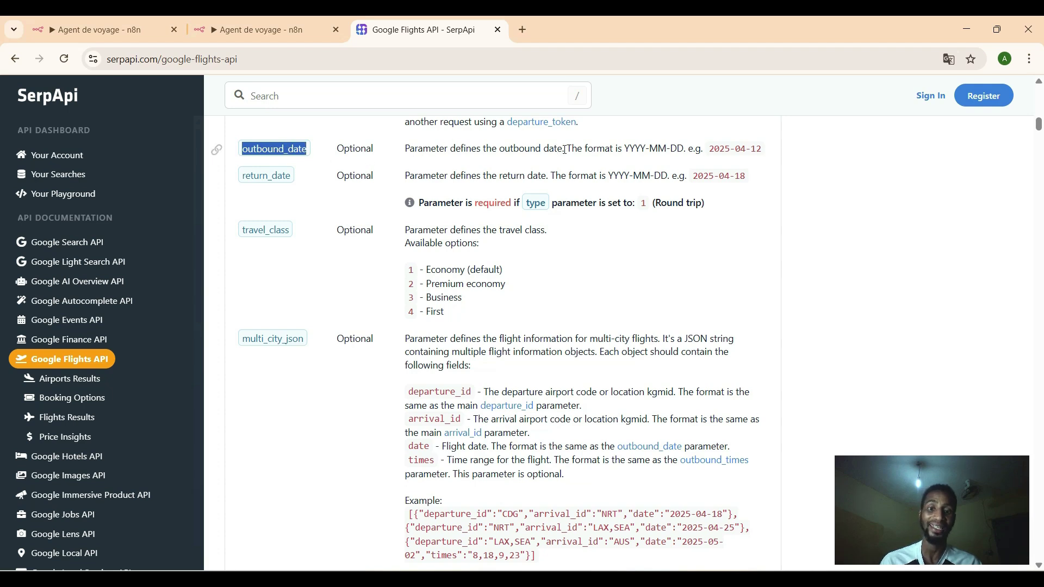
left_click(348, 212)
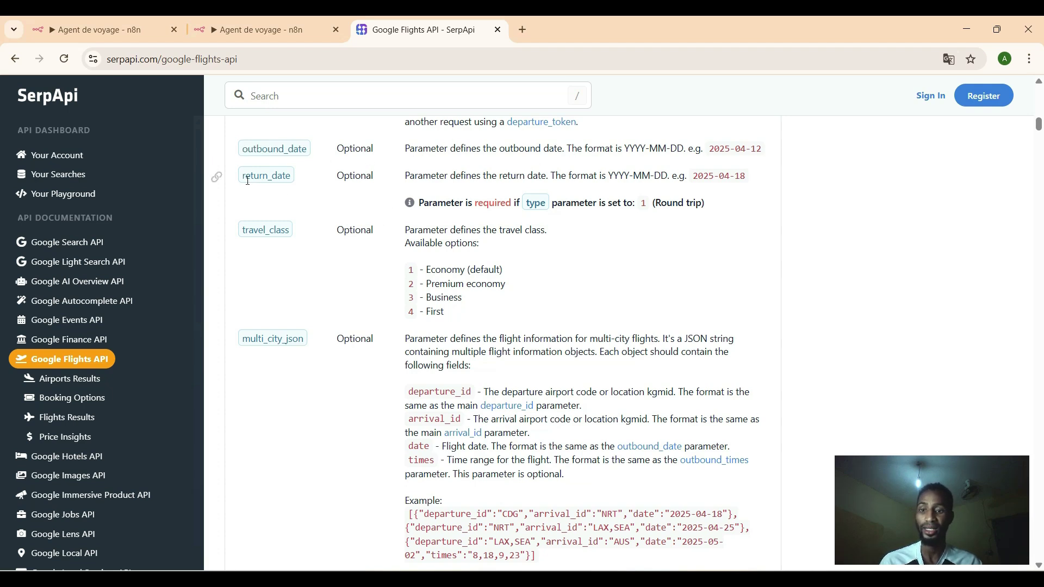
left_click_drag(244, 175, 295, 181)
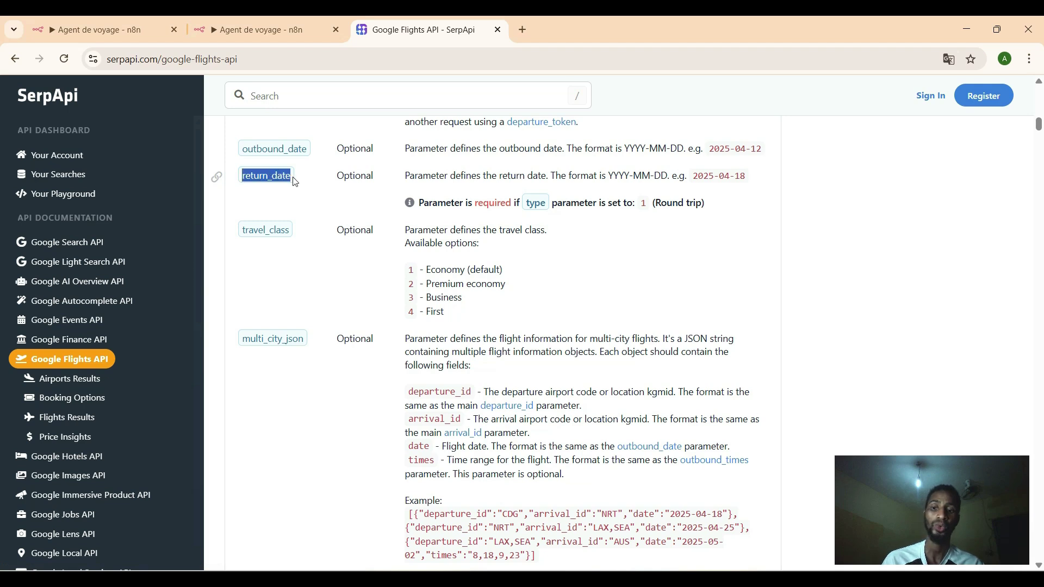
Switch to n8n and review the HTTP Request node's departure_id, arrival_id, travel_class and adults query parameters.
left_click(288, 17)
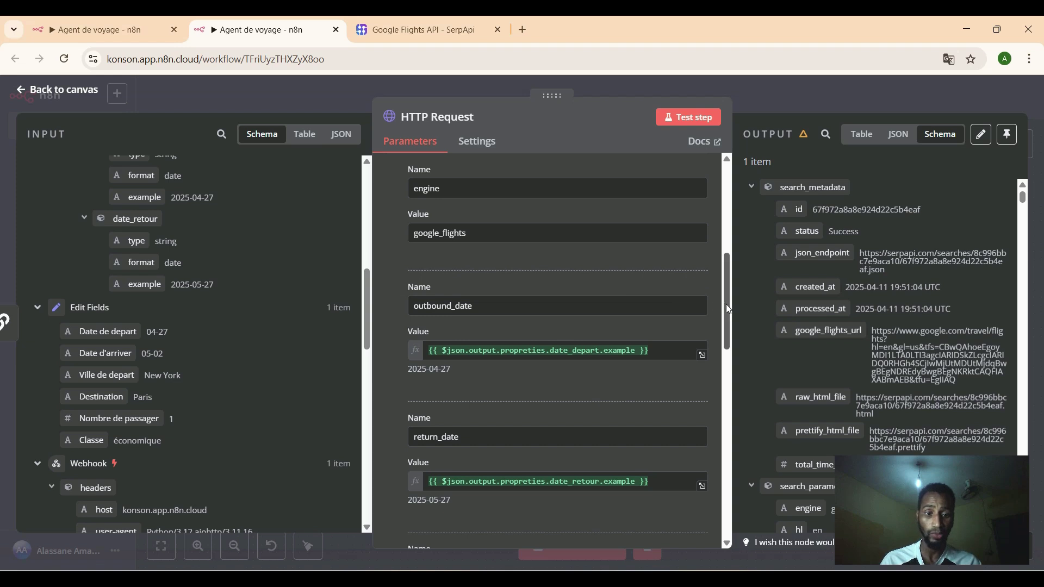
left_click_drag(727, 311, 726, 384)
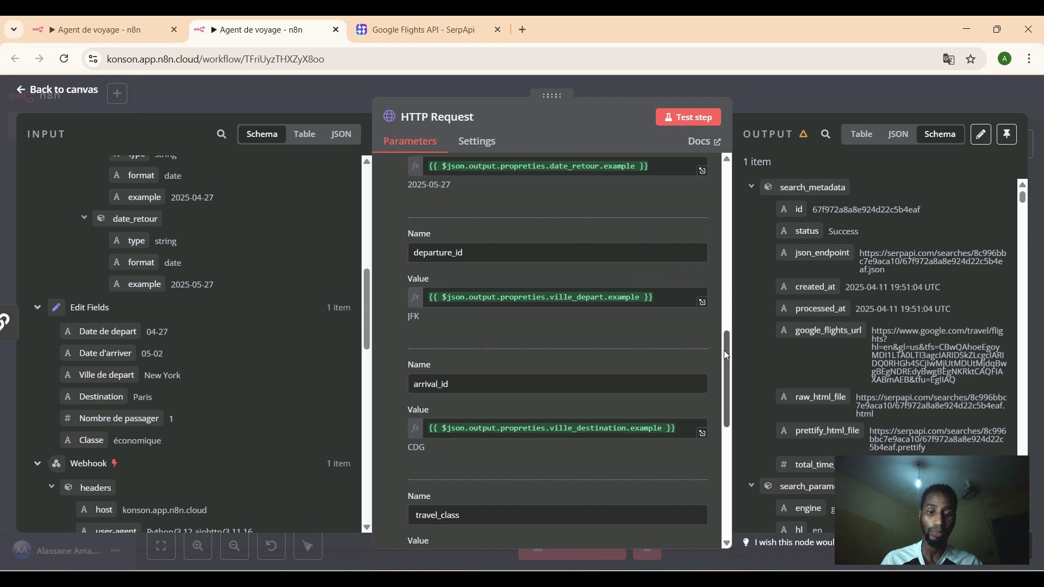
left_click_drag(724, 351, 723, 393)
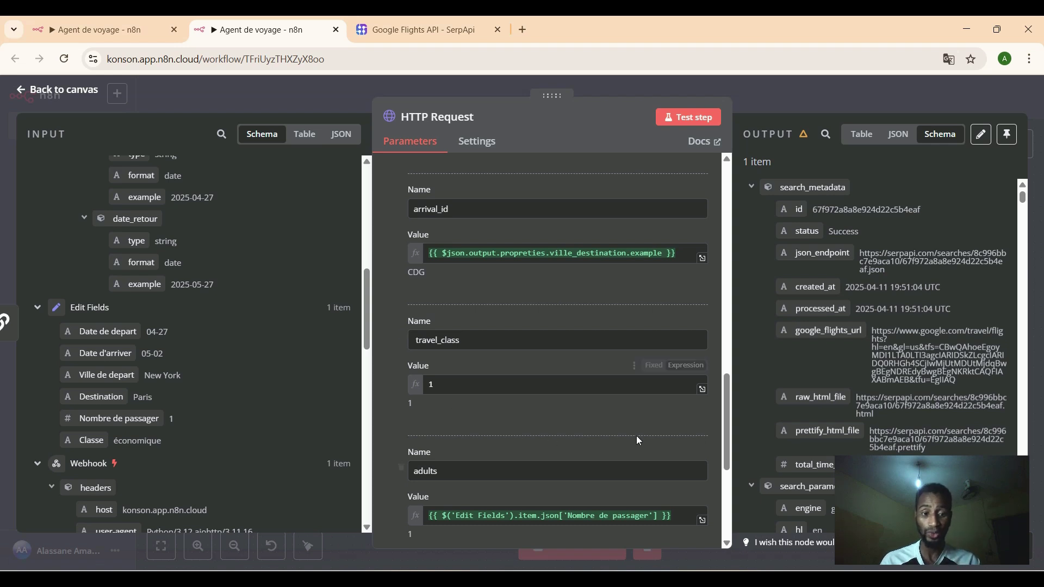
left_click_drag(725, 436, 725, 465)
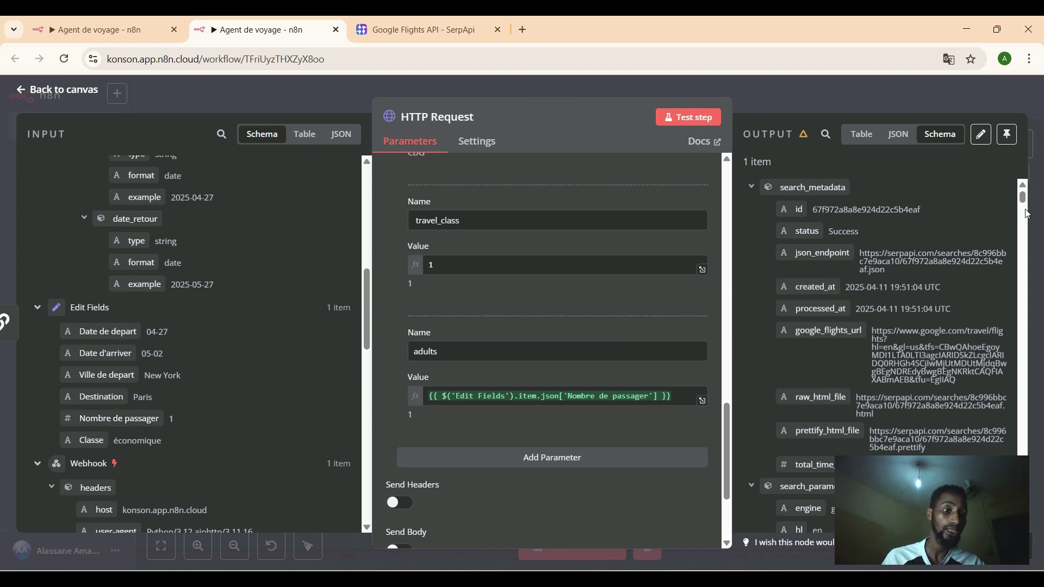
Examine the best_flights and other_flights entries in the HTTP Request output, collapsing the expanded ones, and return to the canvas.
left_click_drag(1023, 199, 1024, 223)
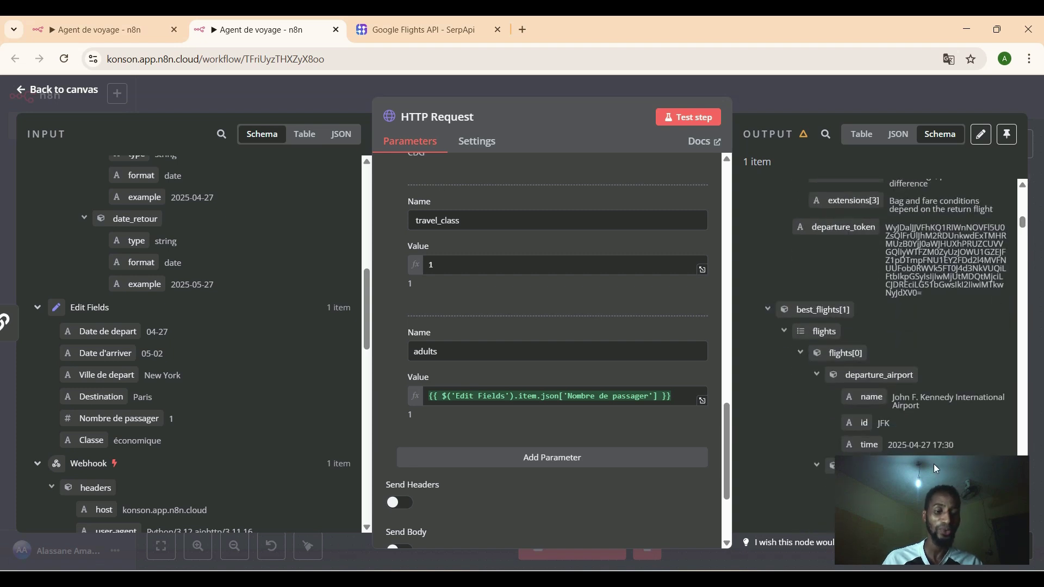
left_click(785, 332)
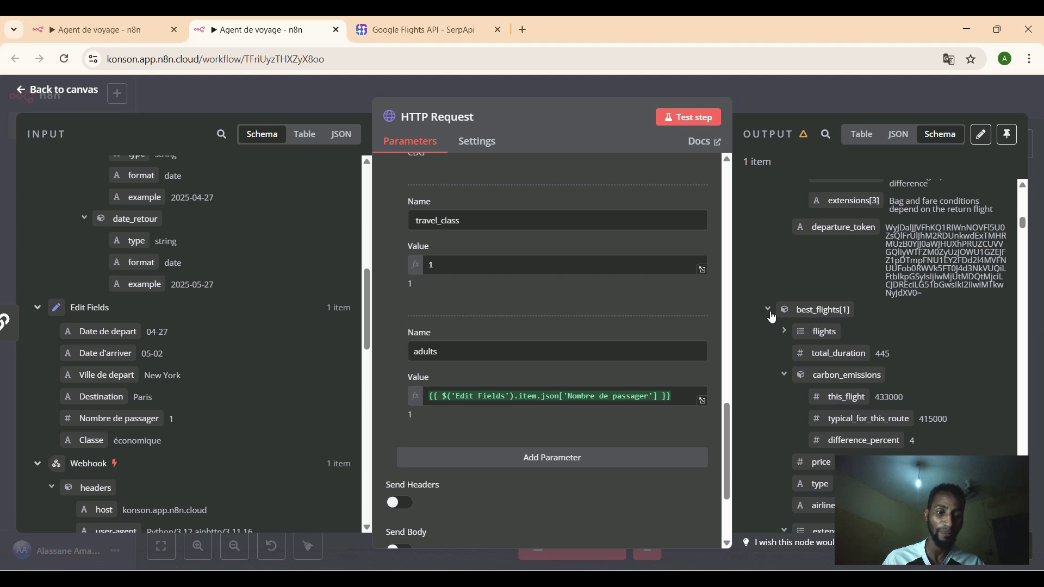
left_click(770, 312)
left_click(769, 332)
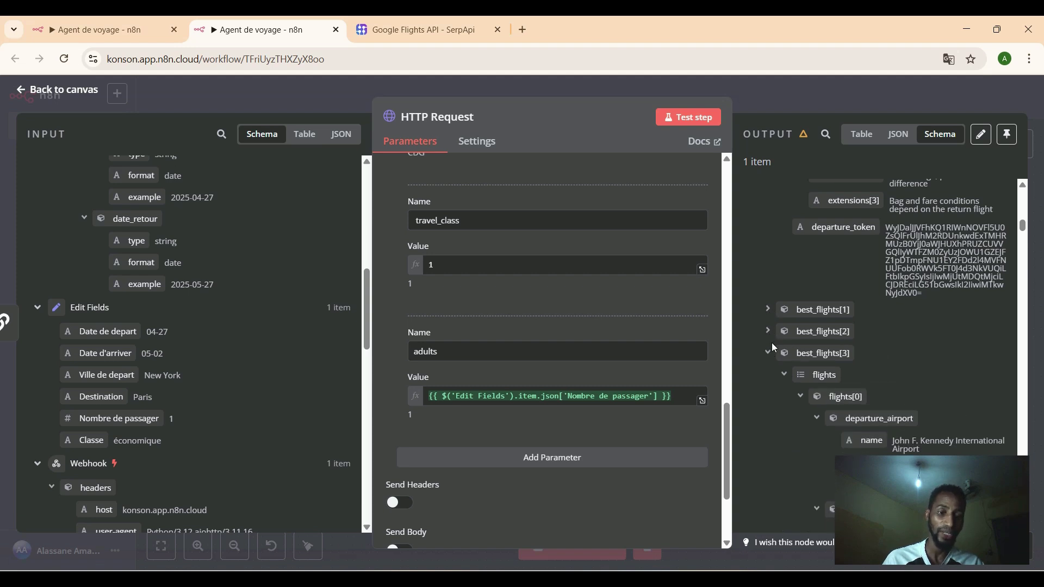
left_click(769, 354)
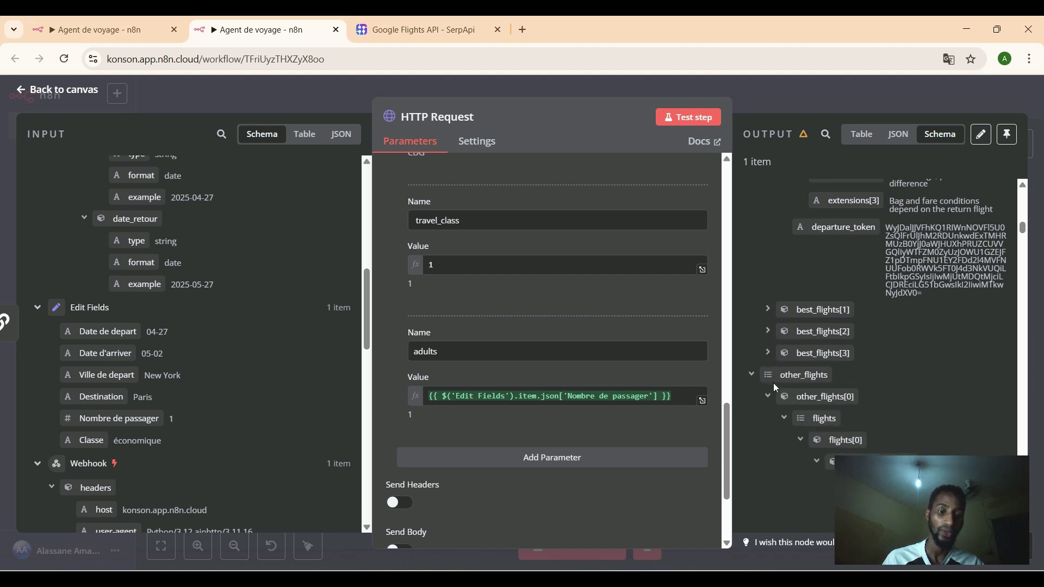
left_click(770, 399)
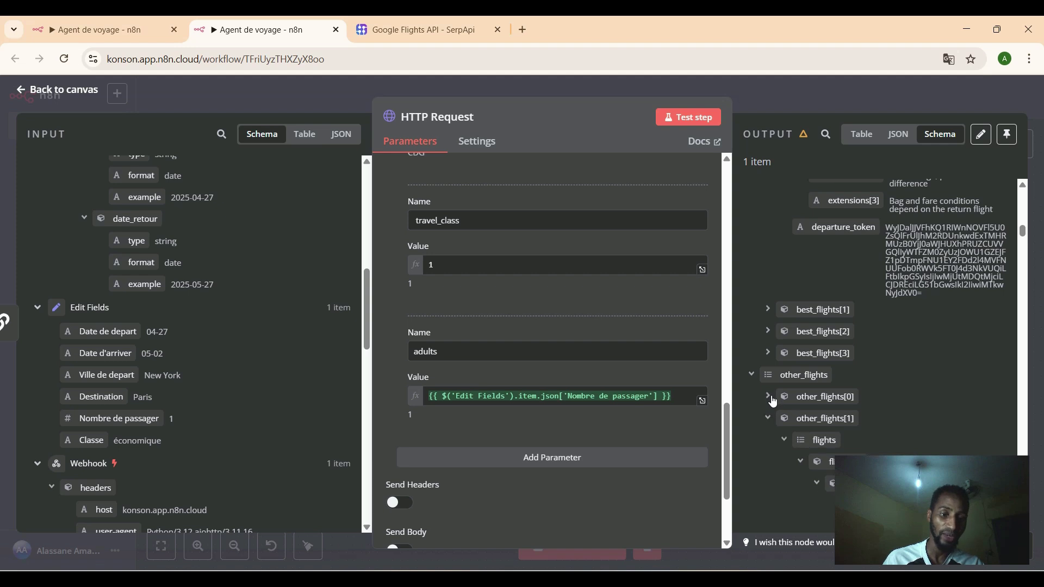
left_click(771, 421)
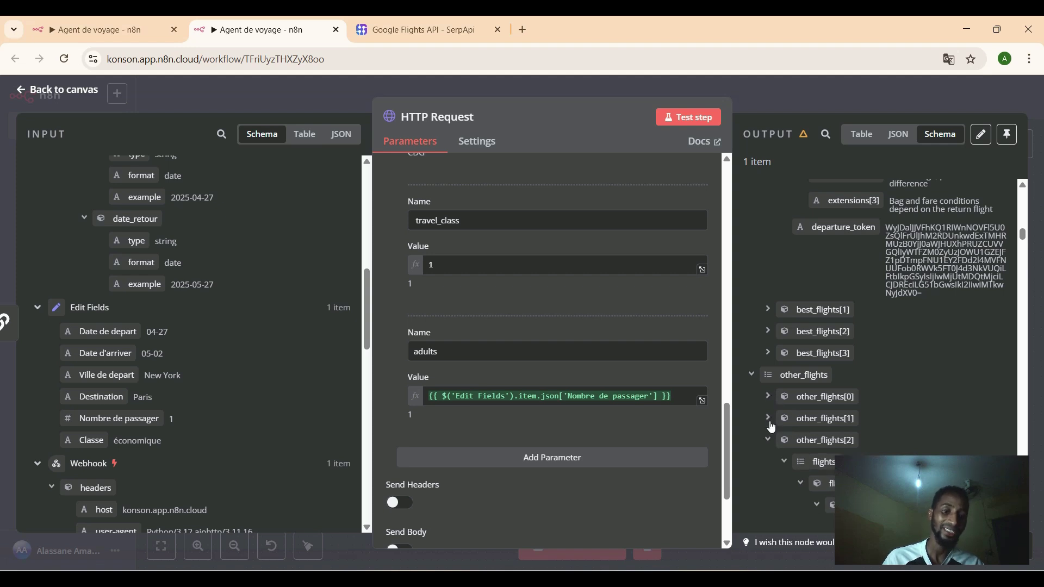
left_click(768, 440)
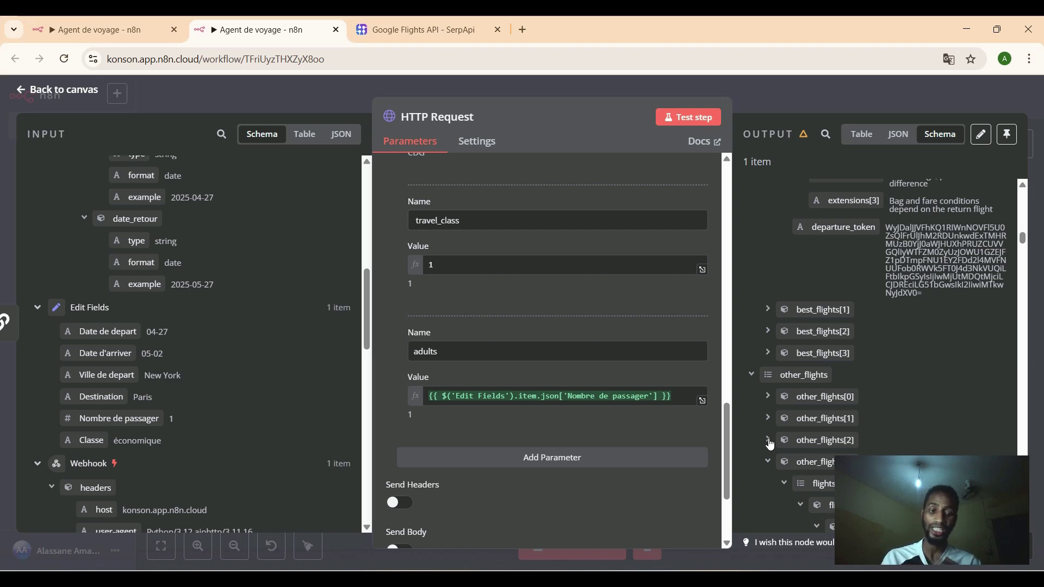
left_click(26, 95)
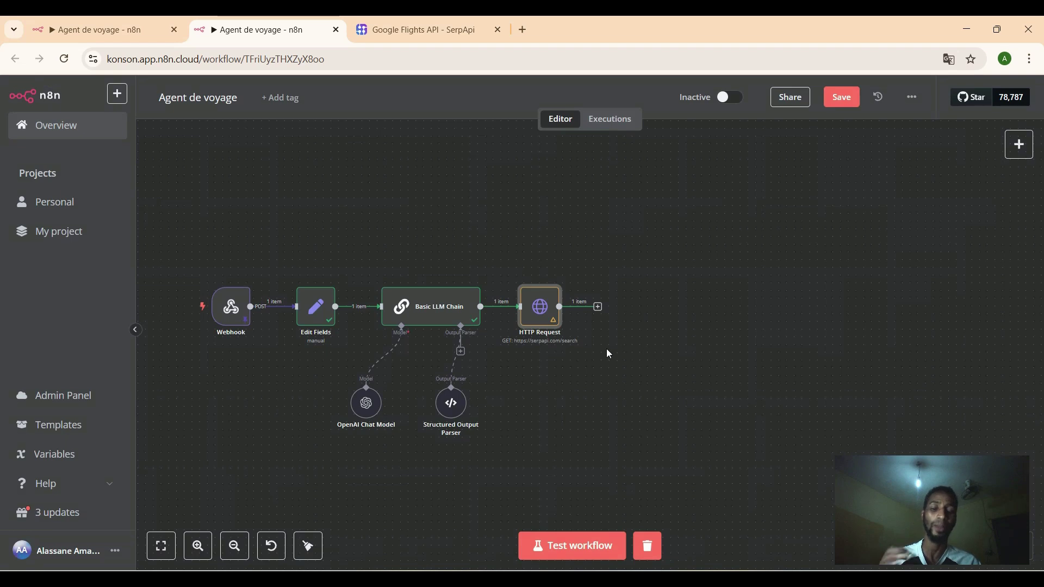
Add an OpenAI node after the HTTP Request node and set its resource to Text with the Message a Model operation.
left_click(603, 311)
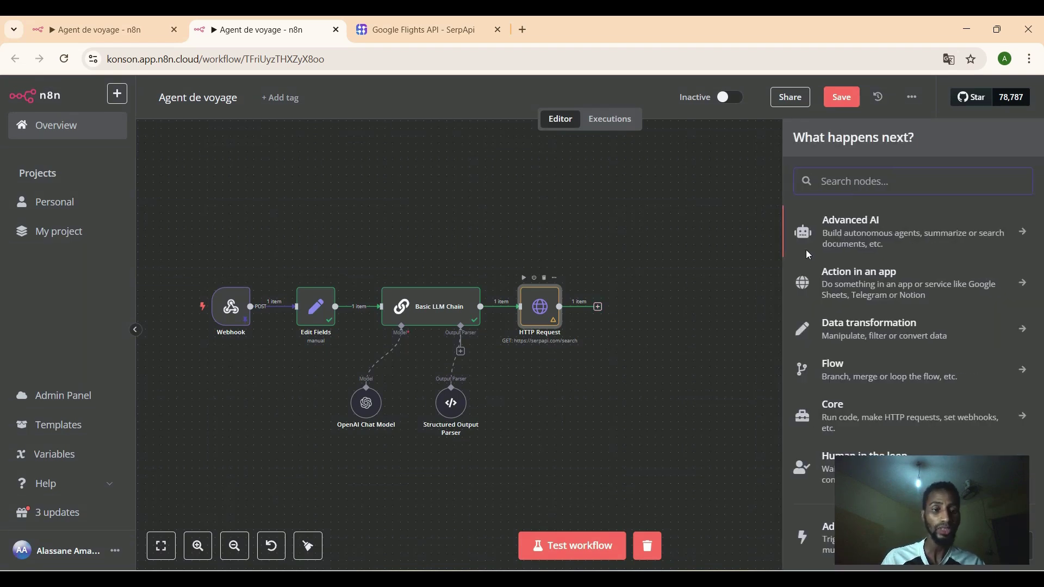
type("open")
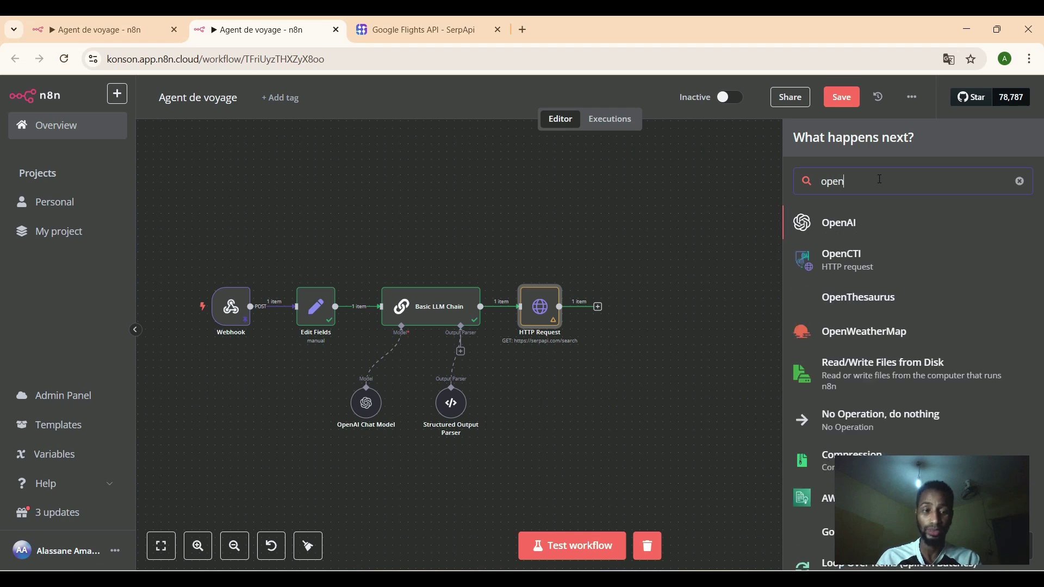
left_click(870, 231)
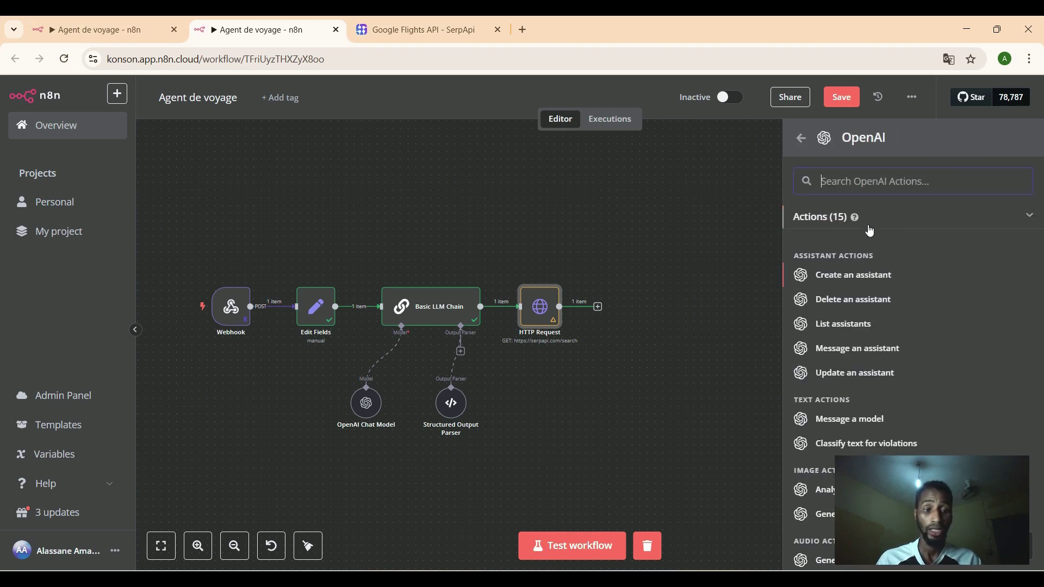
left_click(850, 349)
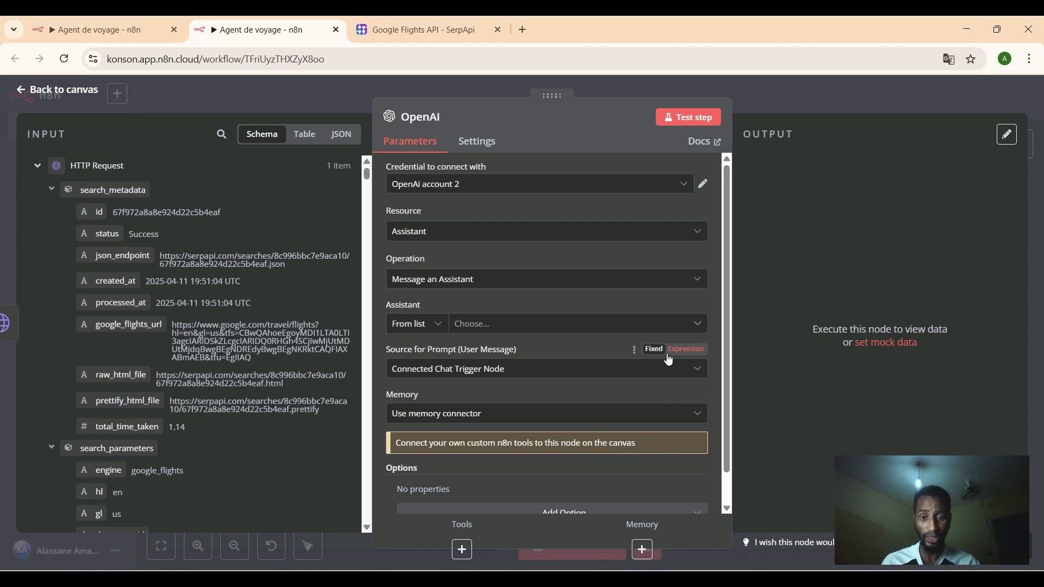
left_click(555, 231)
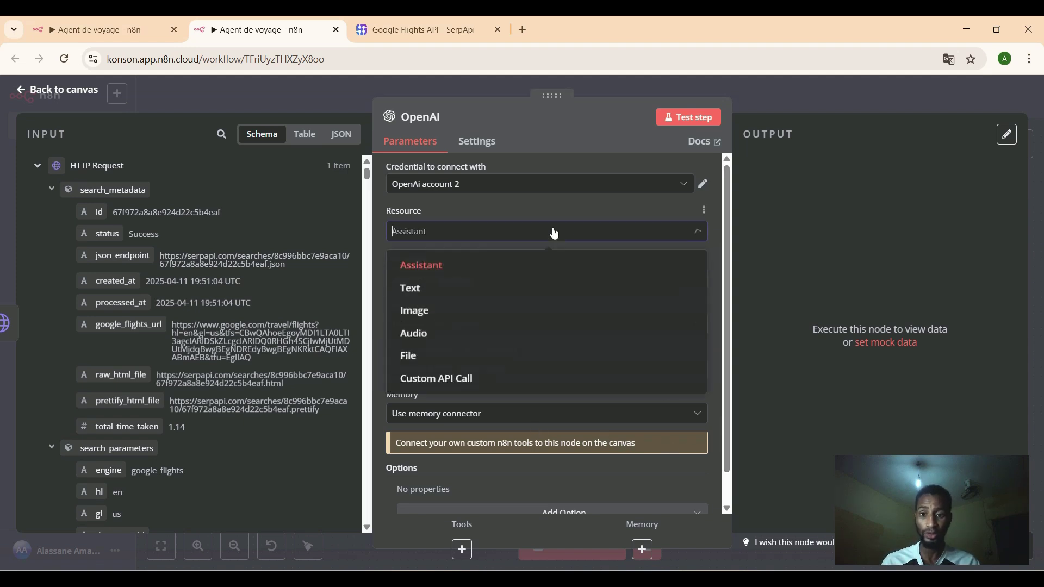
left_click(502, 295)
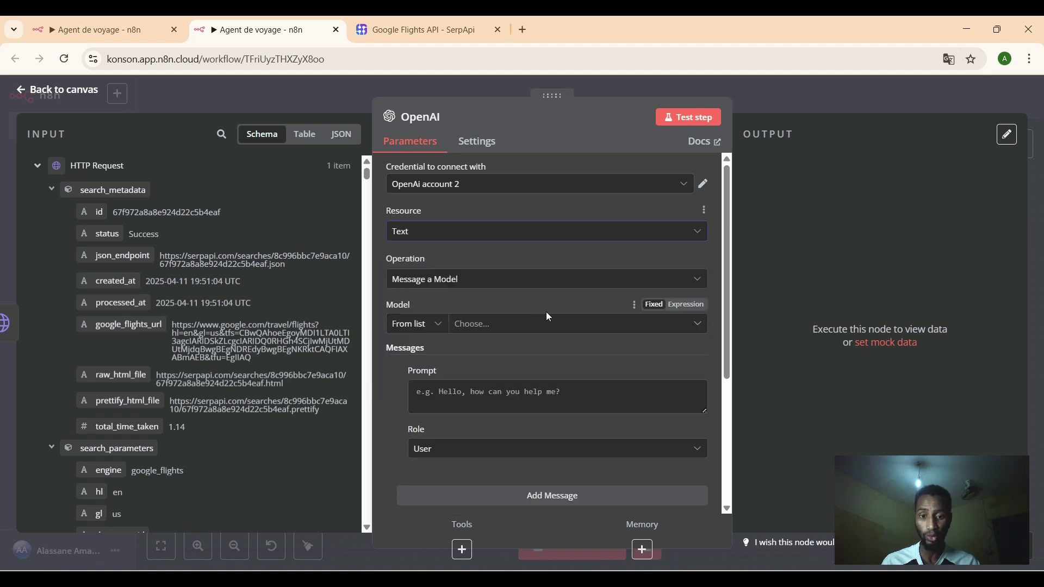
Choose GPT-4O from the list as the OpenAI node's model.
left_click(546, 326)
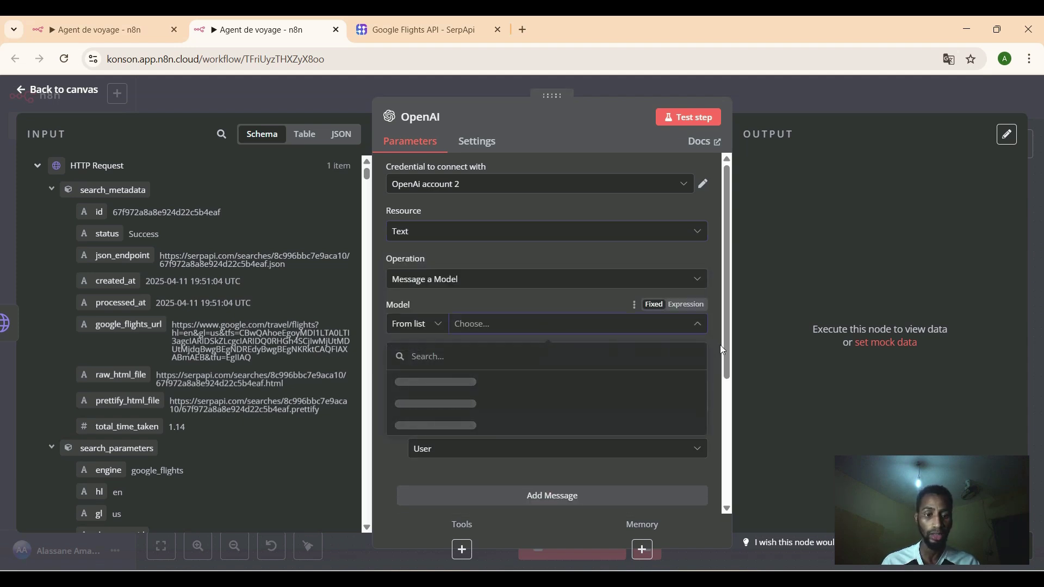
left_click_drag(726, 347, 726, 405)
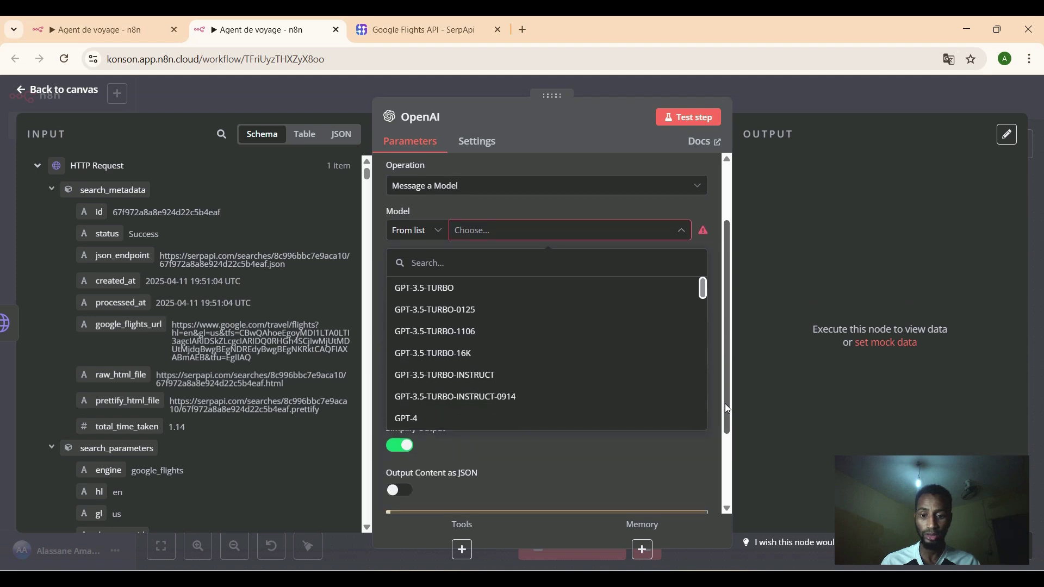
left_click_drag(702, 293, 697, 334)
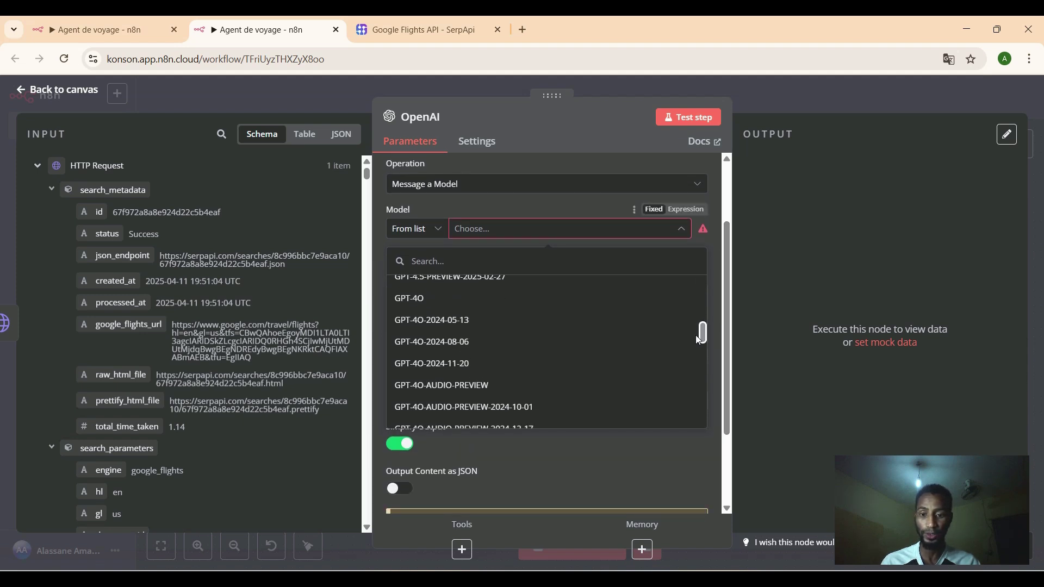
left_click(562, 308)
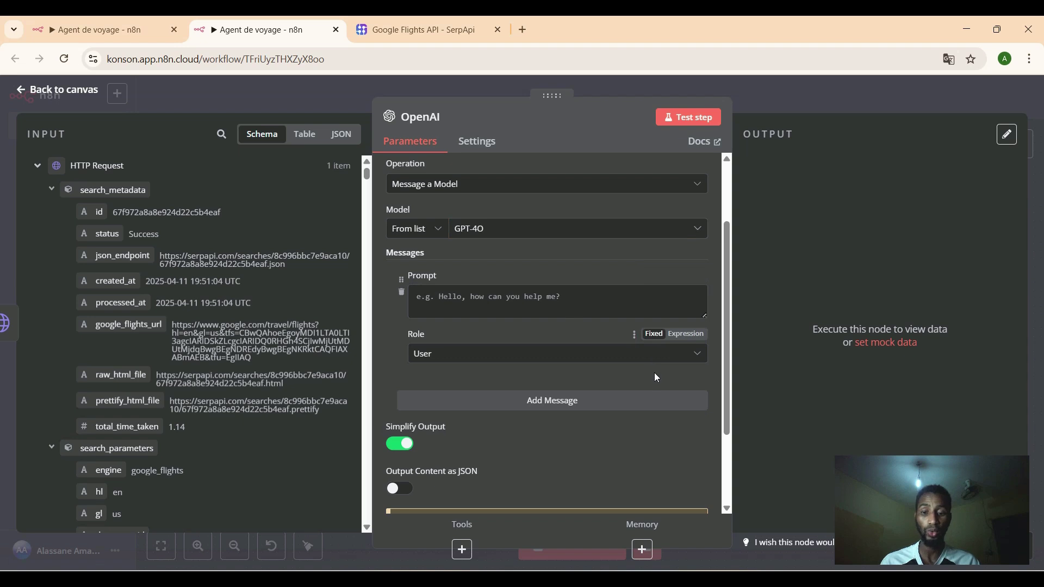
Keep the first message's role as User and add a second message with the System role.
left_click(602, 361)
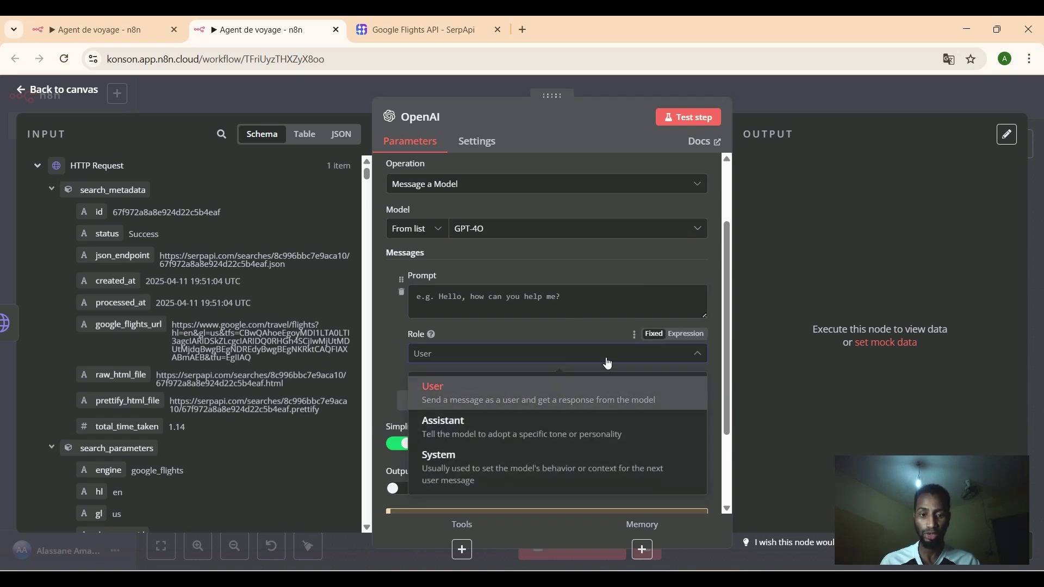
left_click(601, 386)
left_click(598, 408)
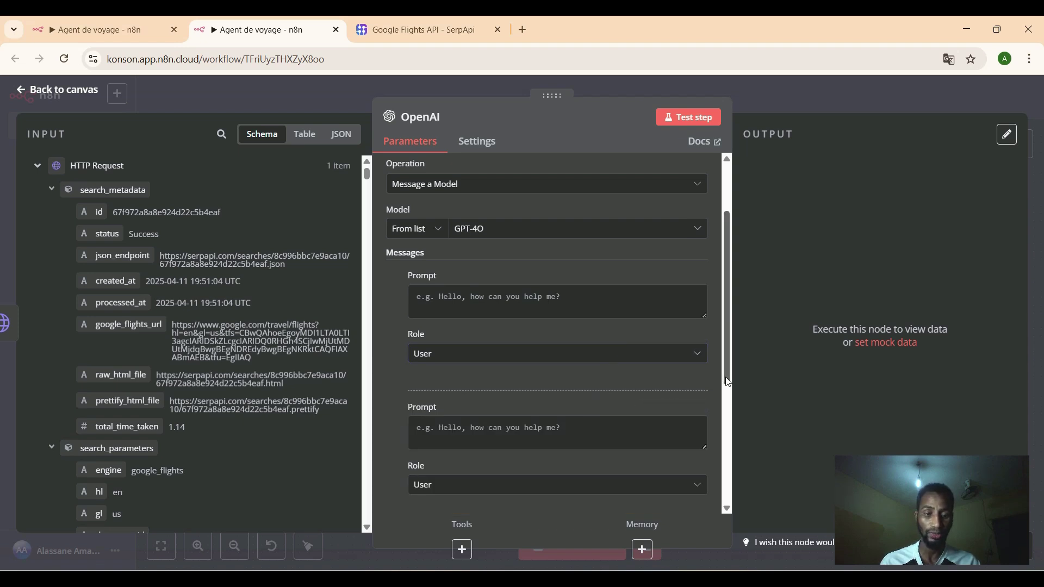
scroll(645, 400, "down", 2)
left_click(646, 409)
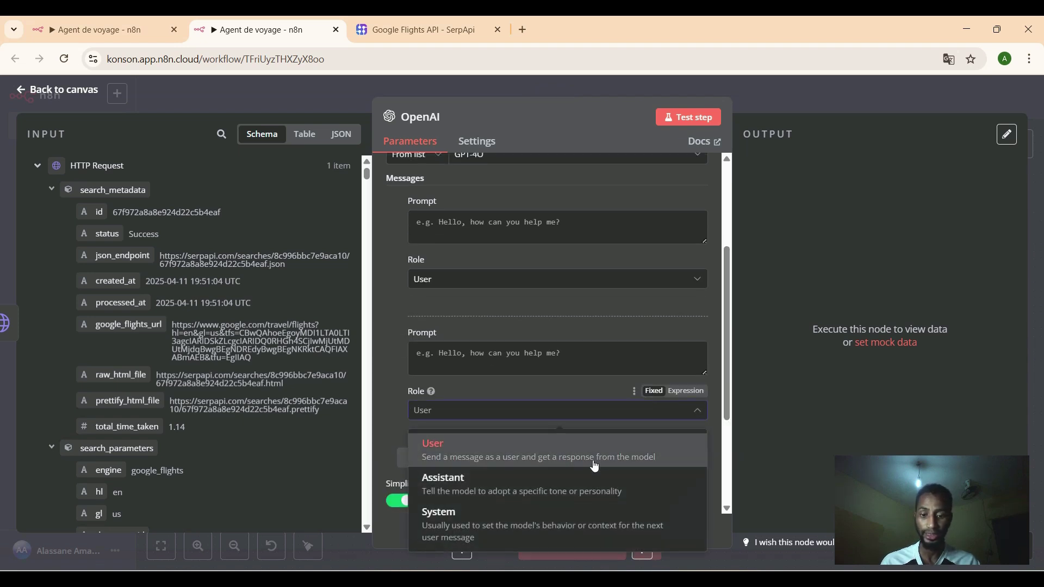
left_click(575, 508)
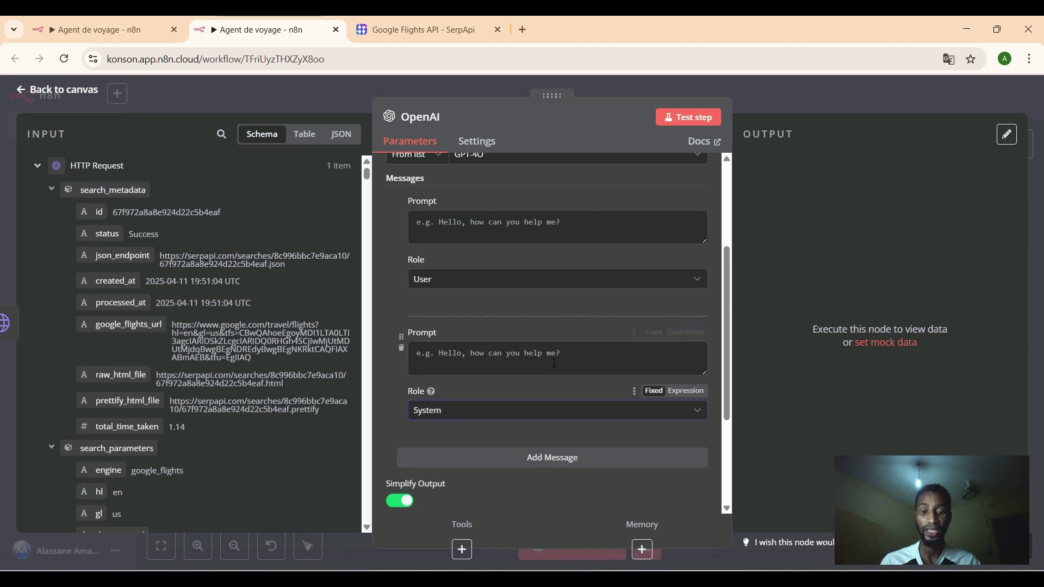
Fill the User prompt with the "Voici les infos des flights" expressions for two options and the System prompt with the travel-agency AI assistant instructions.
left_click(684, 334)
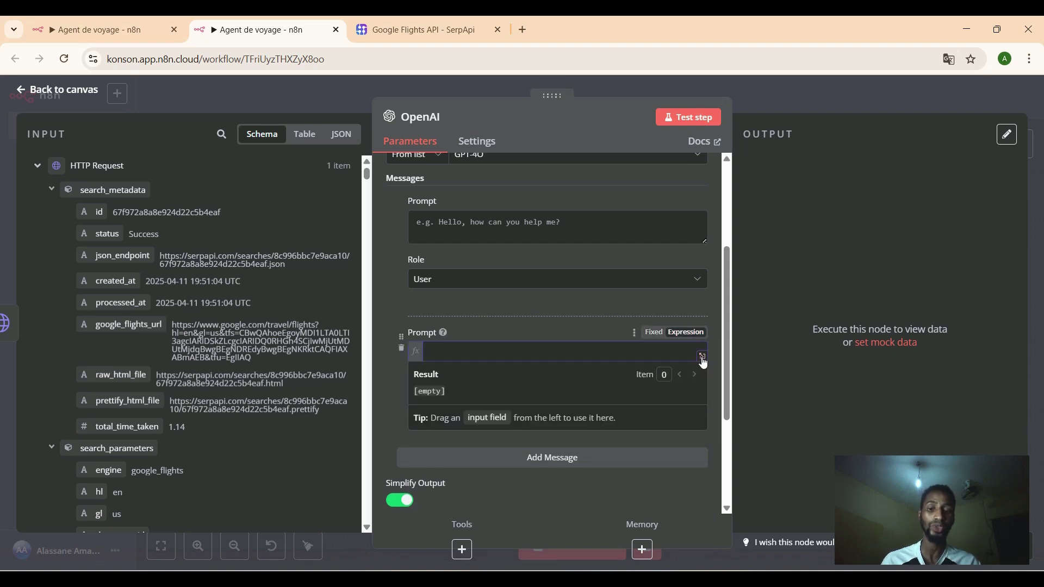
left_click(703, 357)
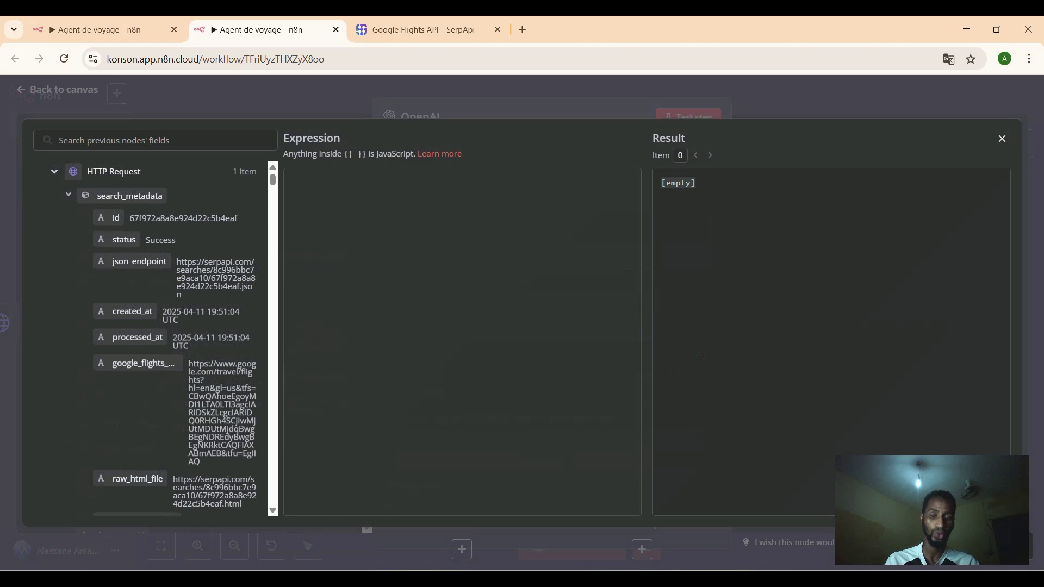
key("ctrl+v")
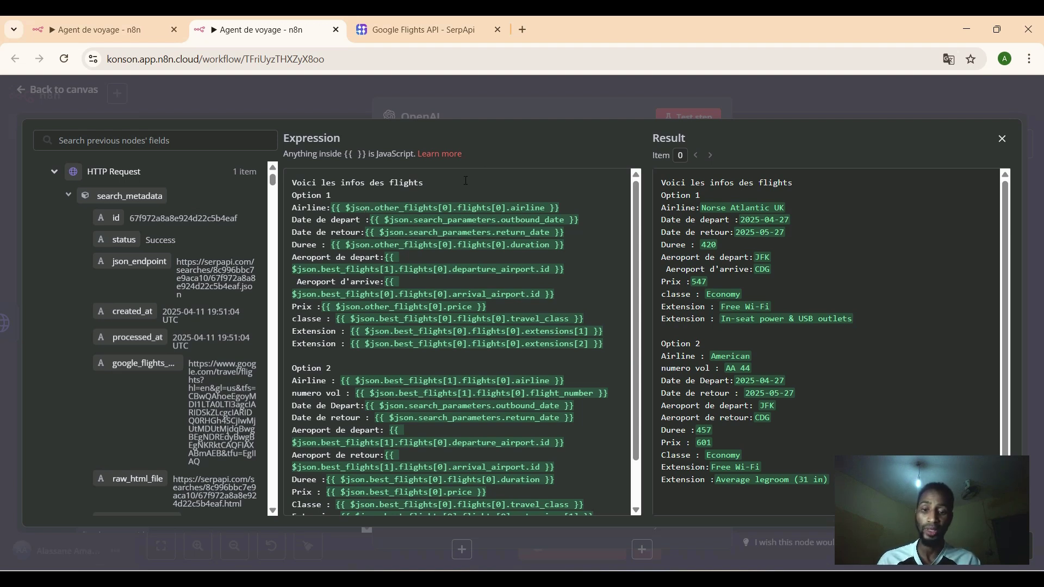
scroll(634, 227, "down", 1)
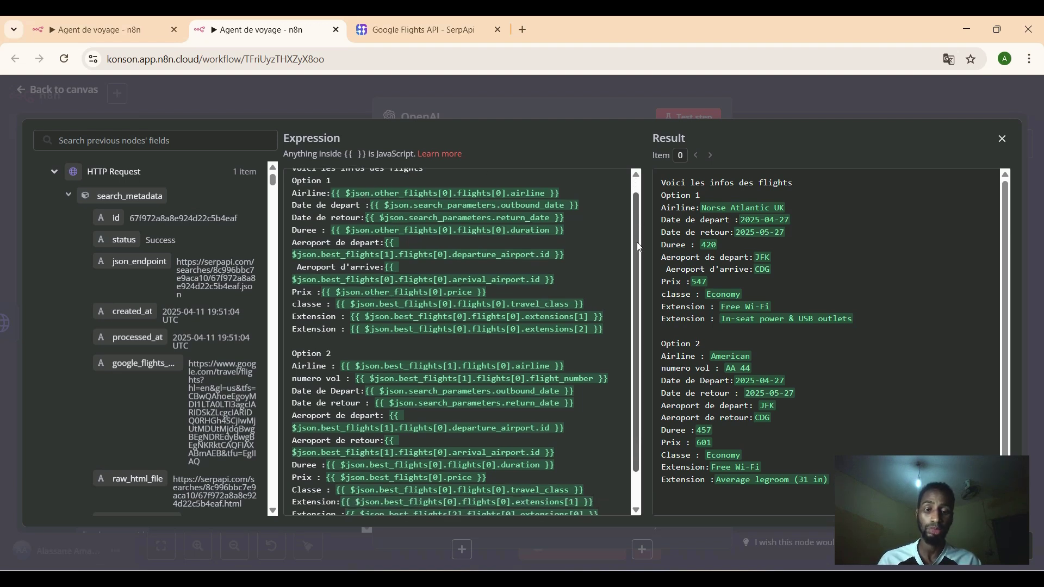
scroll(634, 228, "up", 1)
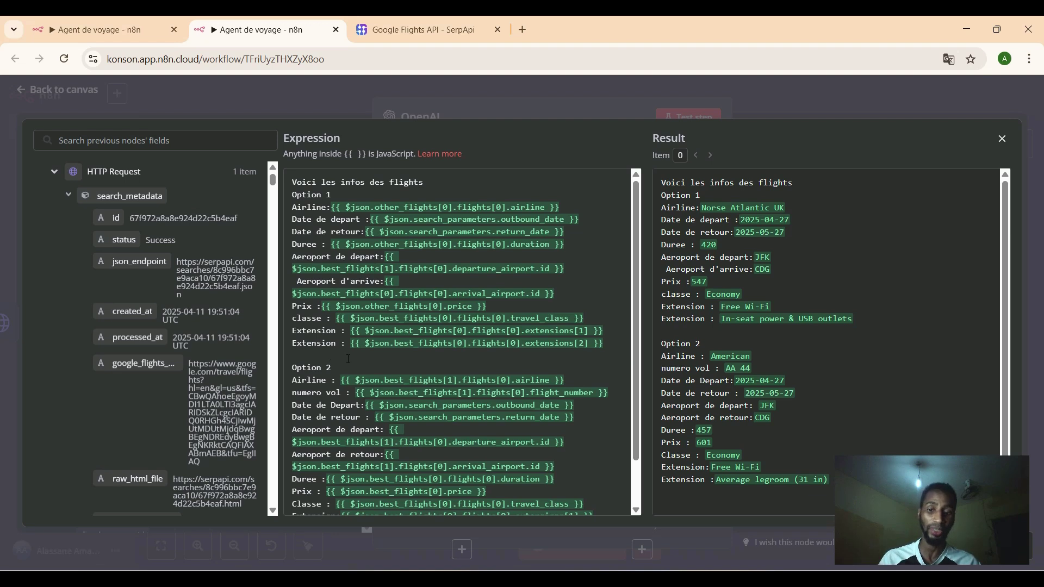
mouse_move(384, 342)
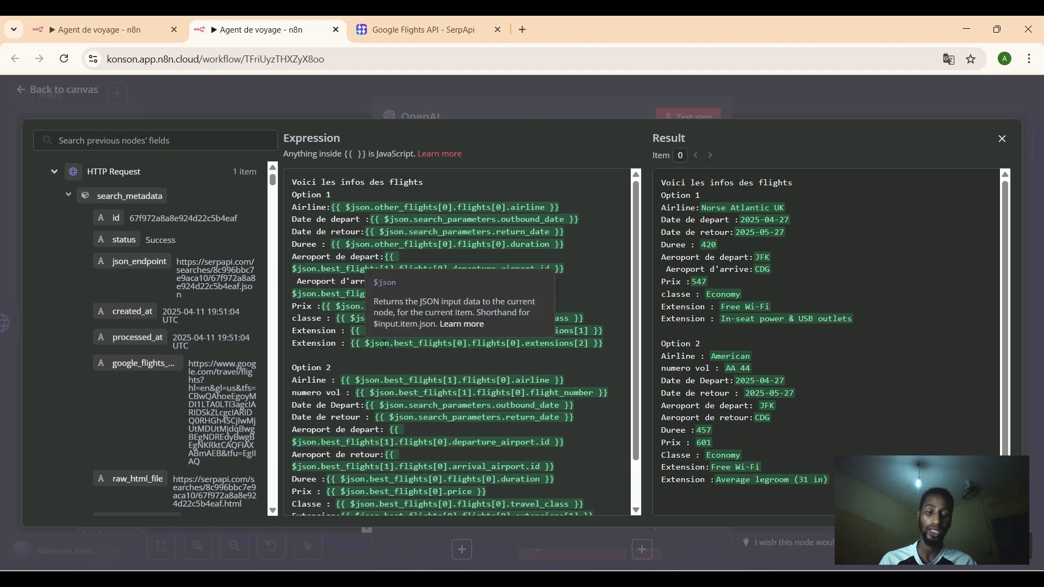
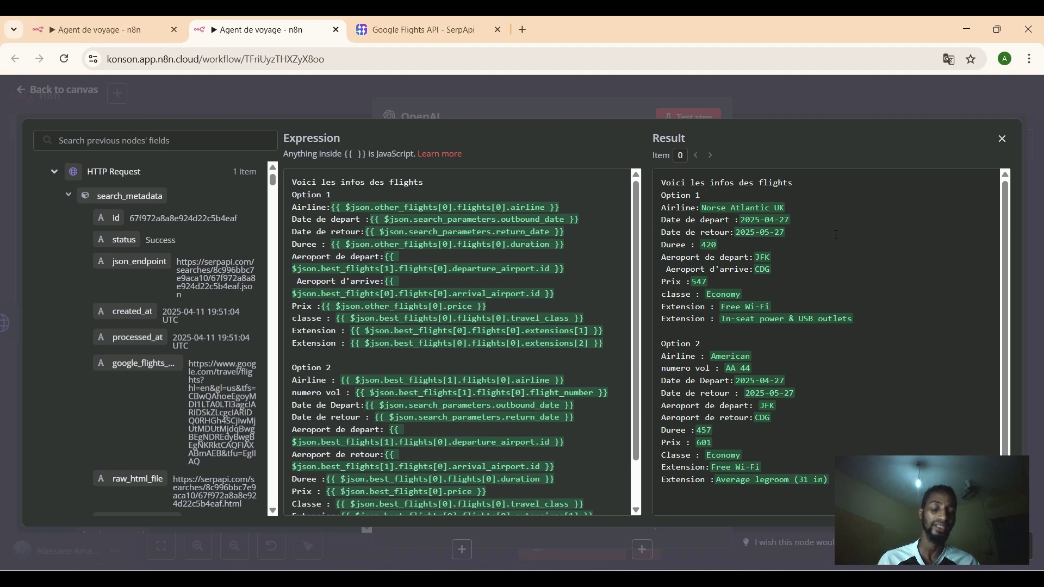
left_click(1003, 140)
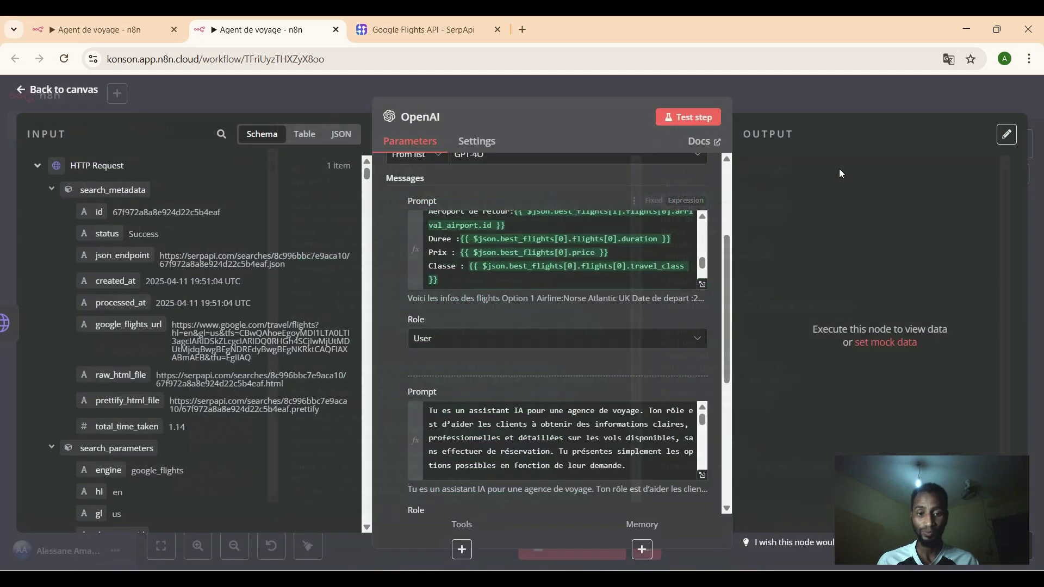
left_click(26, 90)
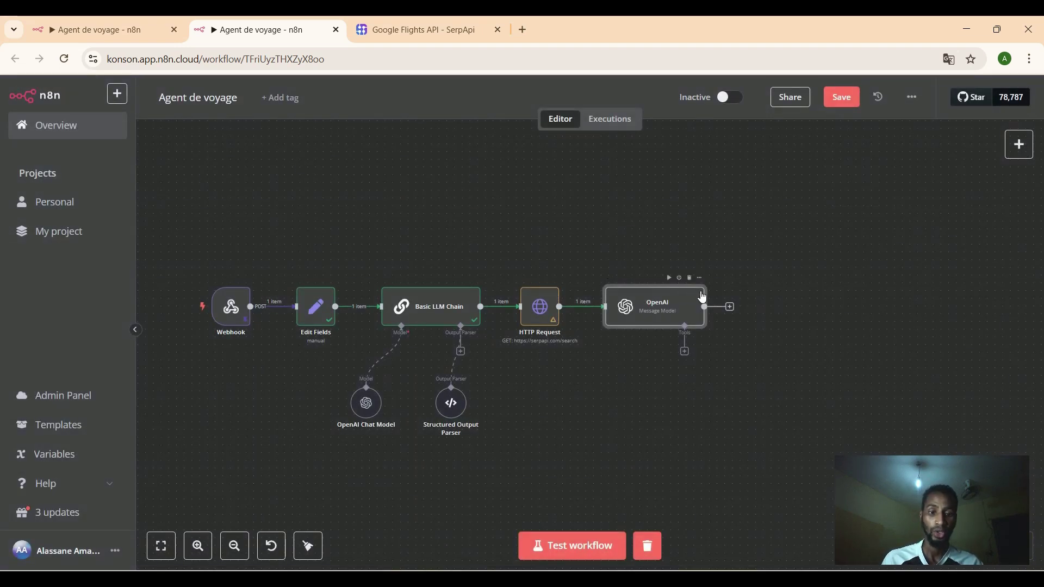
Add a Gmail node with the Send a message action after the OpenAI node.
left_click(730, 307)
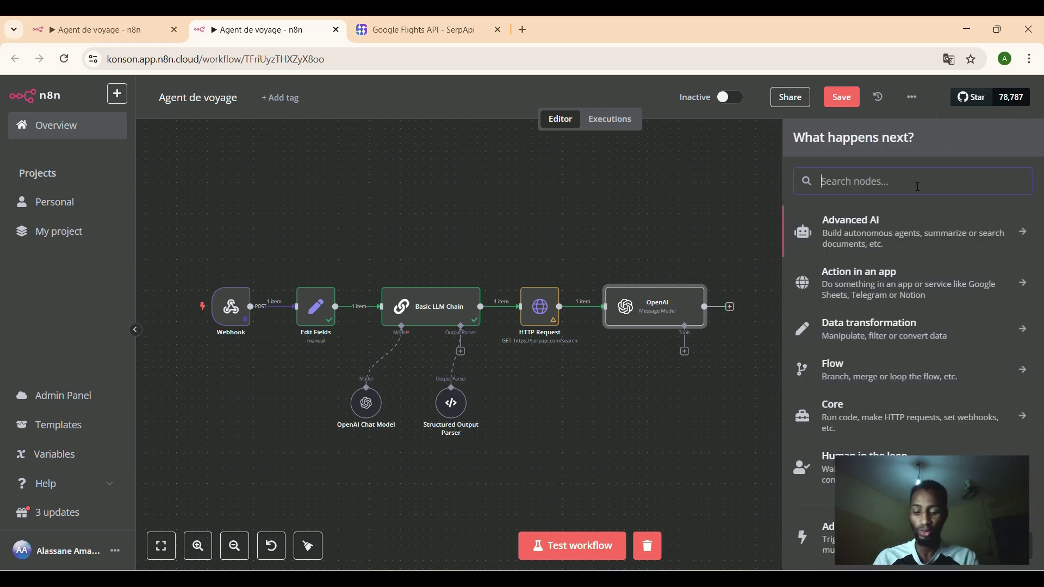
type("gmail")
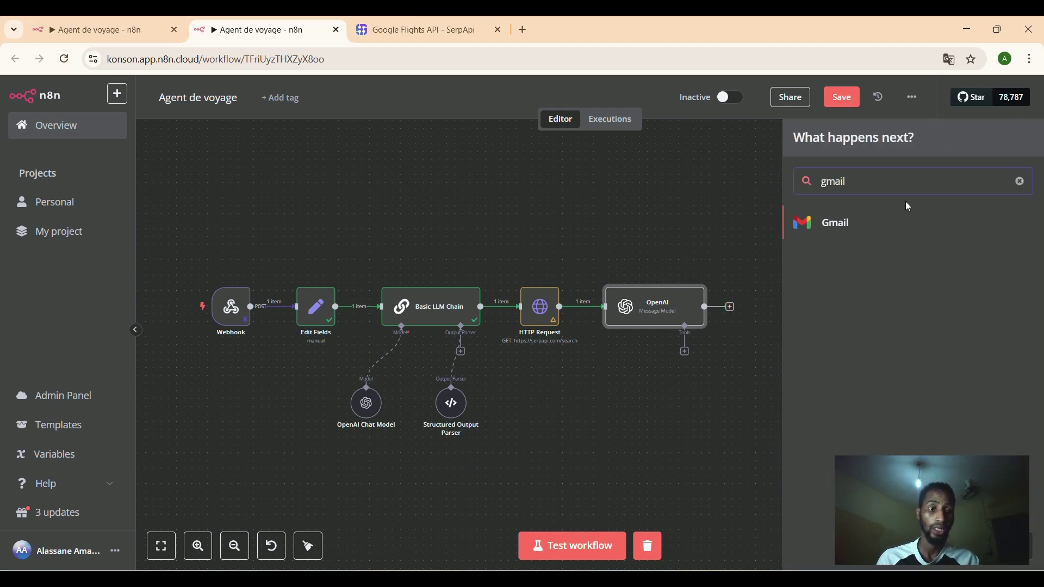
left_click(876, 226)
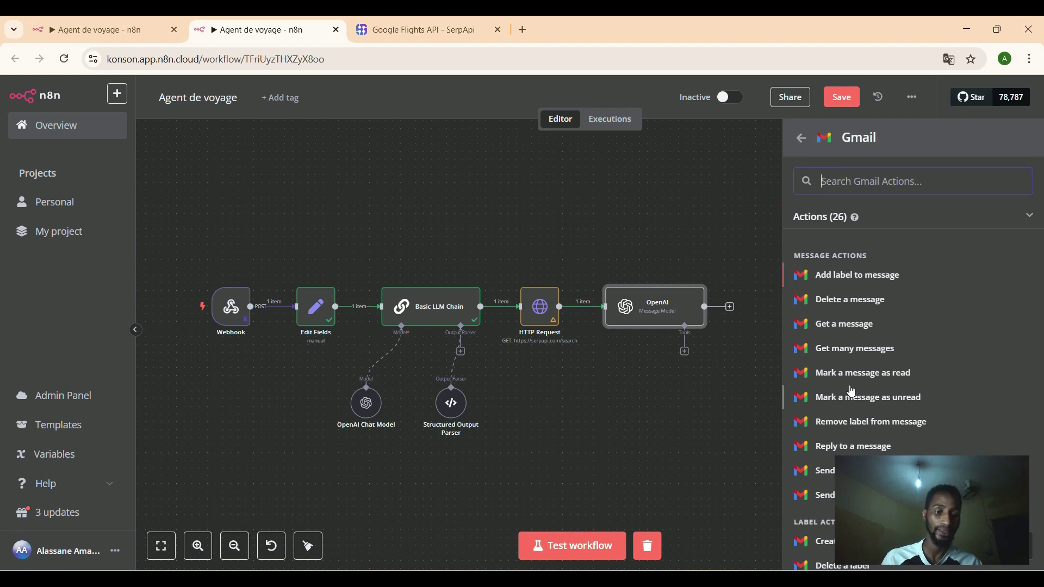
left_click(826, 471)
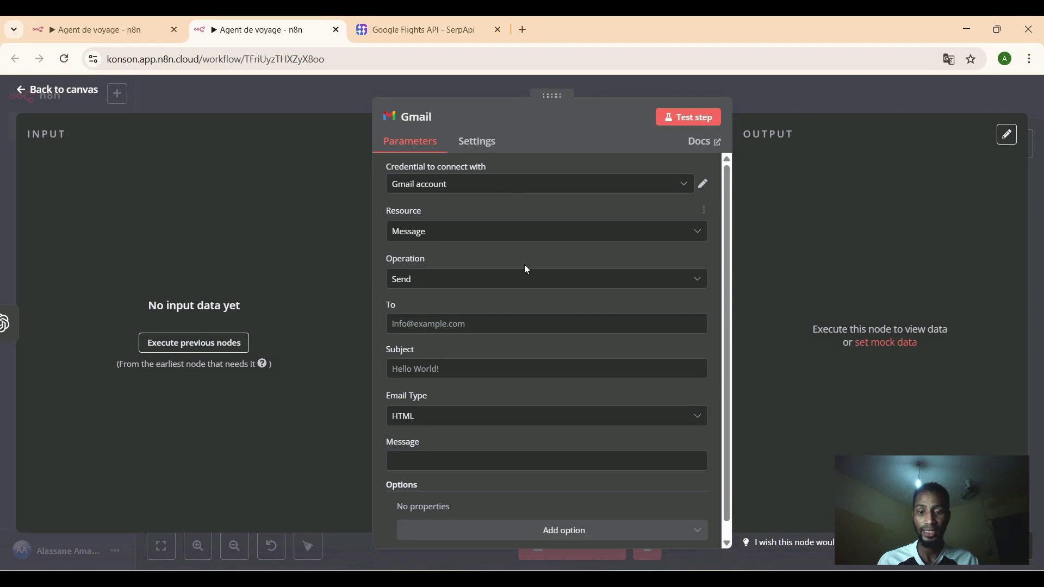
Review the OpenAI node's User prompt in the expanded expression editor, covering the fields of both flight options.
left_click(493, 327)
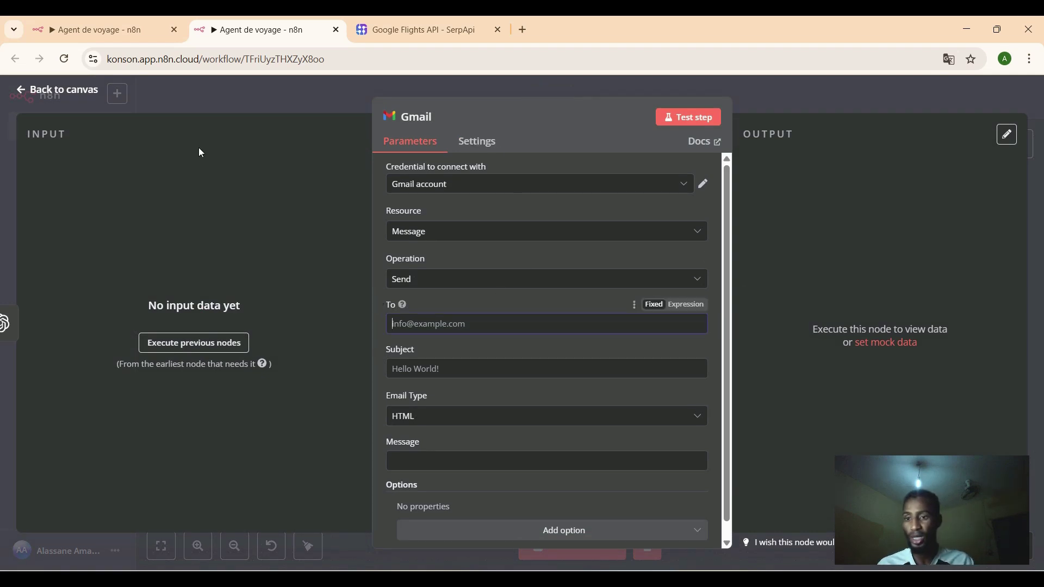
left_click(45, 91)
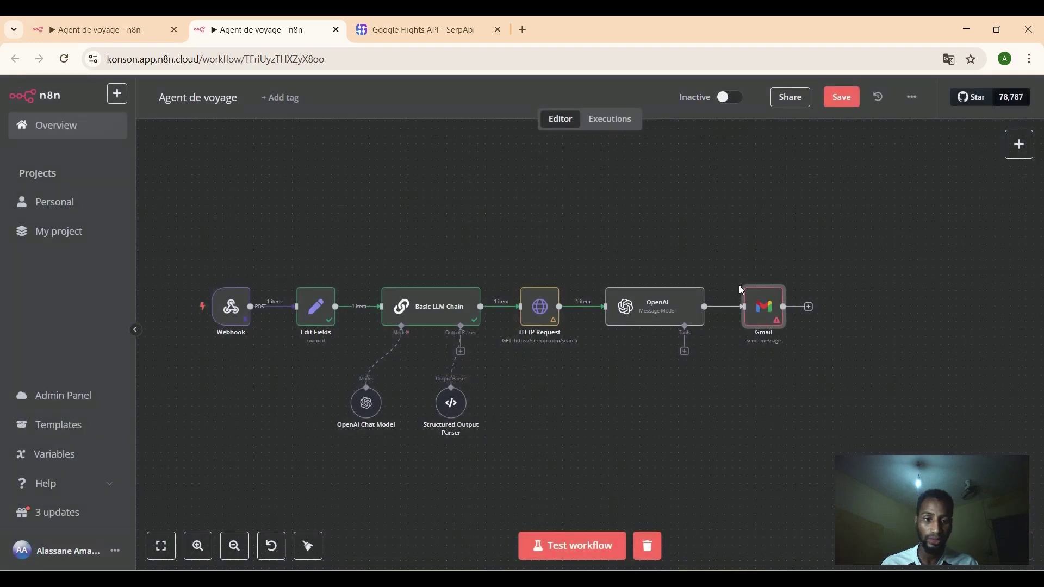
left_click(657, 318)
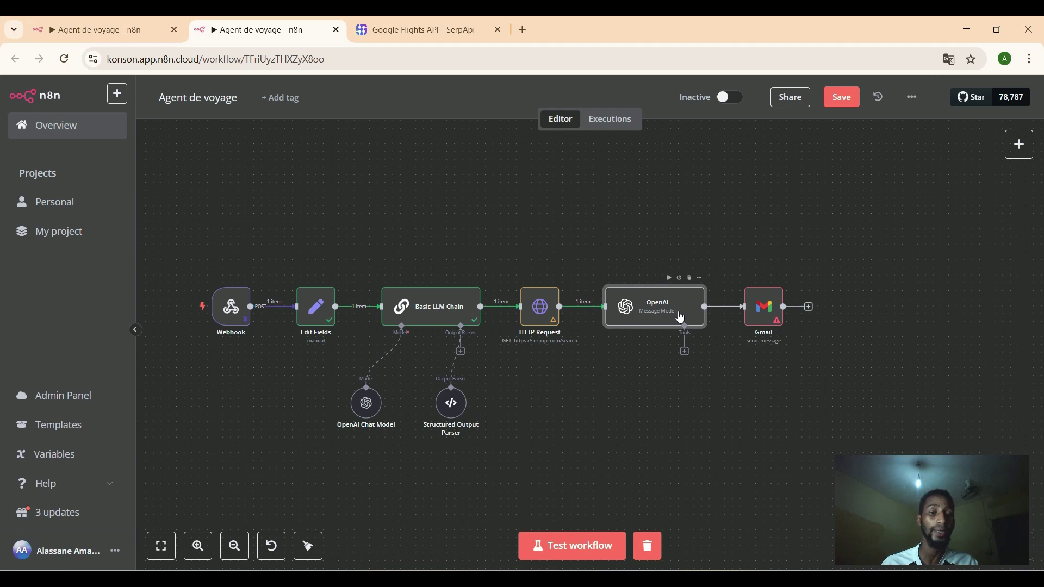
double_click(680, 317)
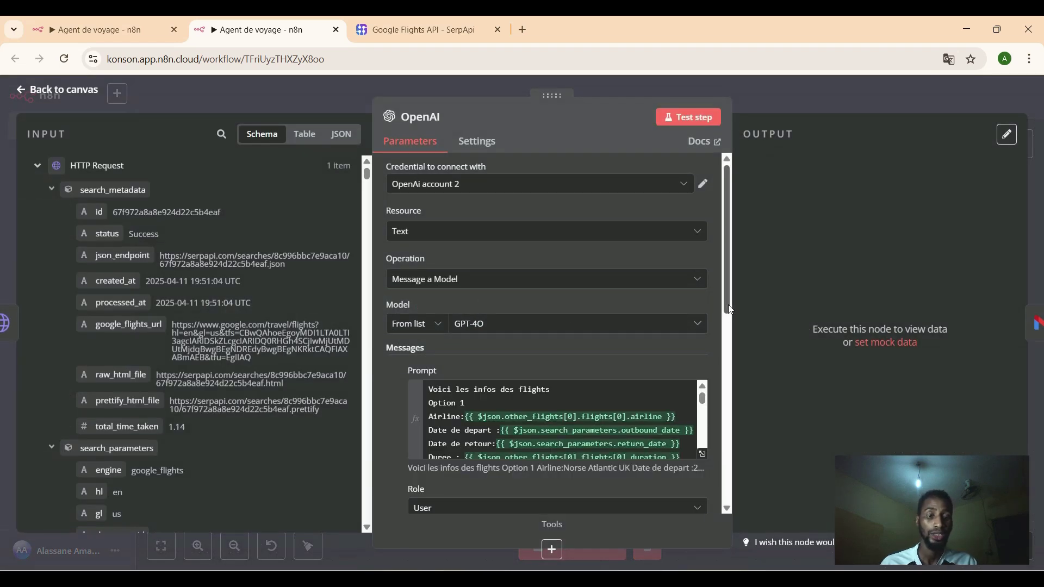
scroll(728, 305, "down", 2)
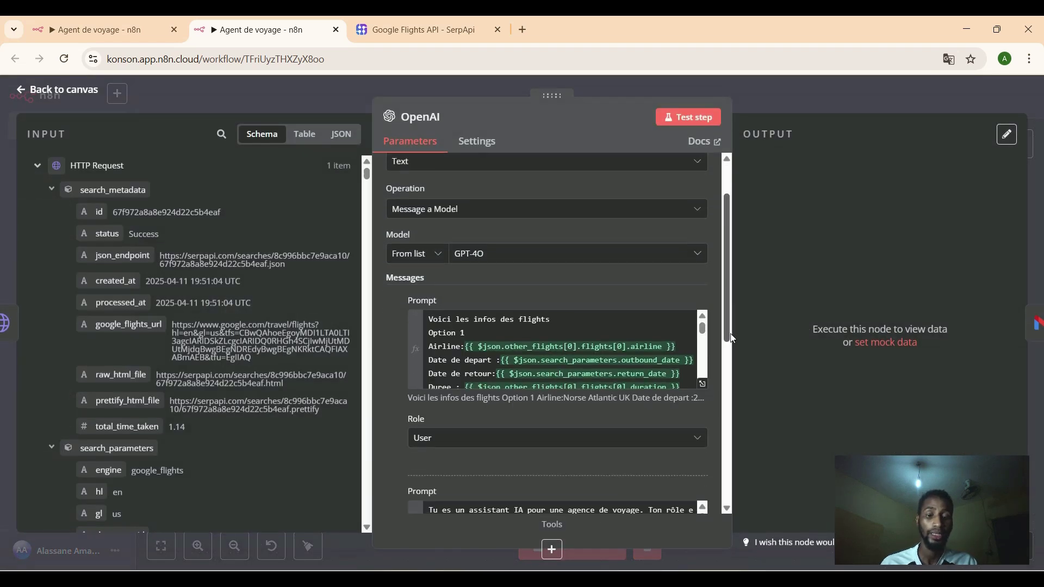
left_click(703, 385)
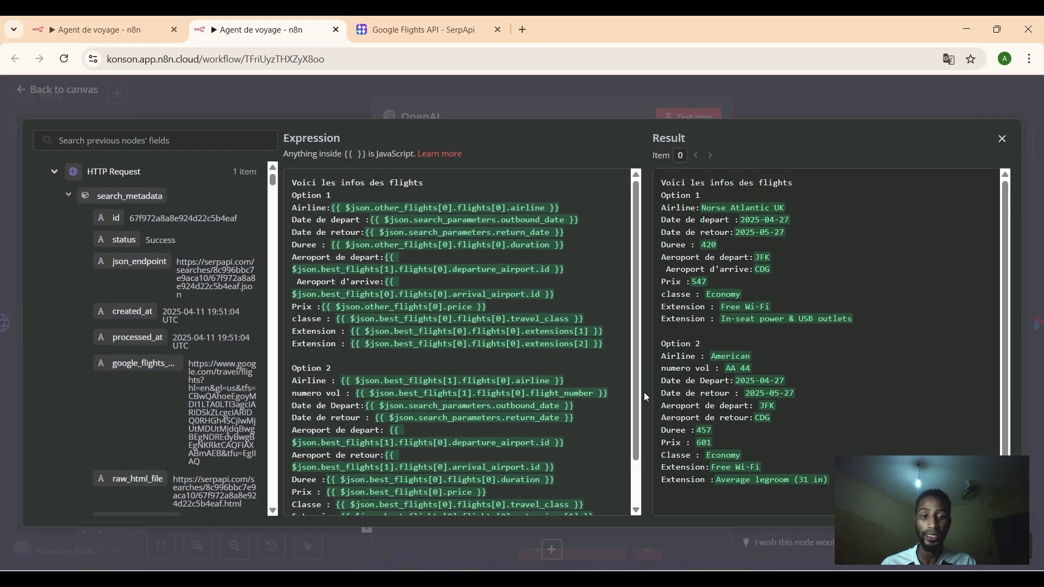
left_click_drag(635, 395, 631, 455)
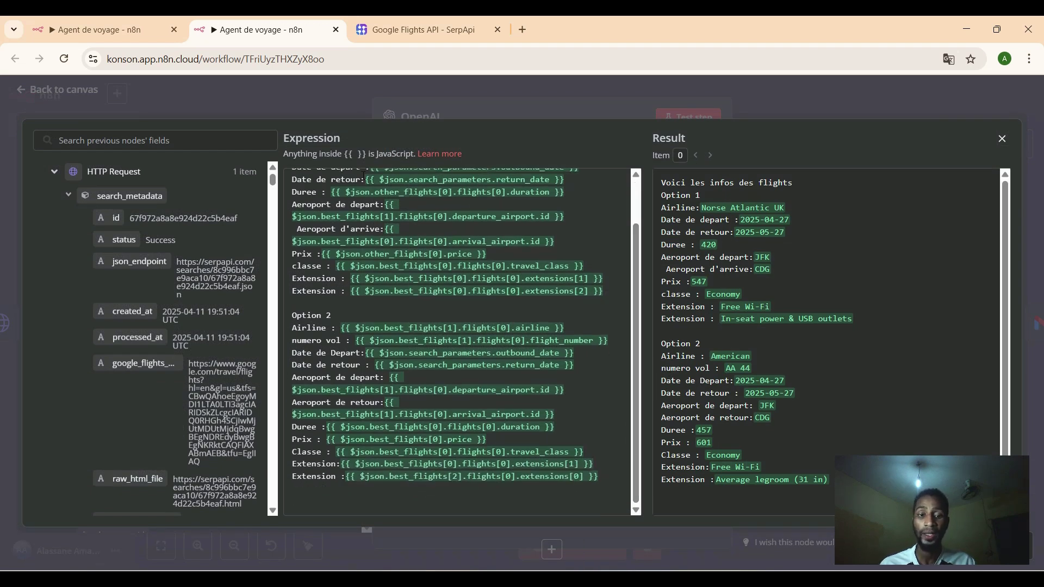
left_click(1004, 140)
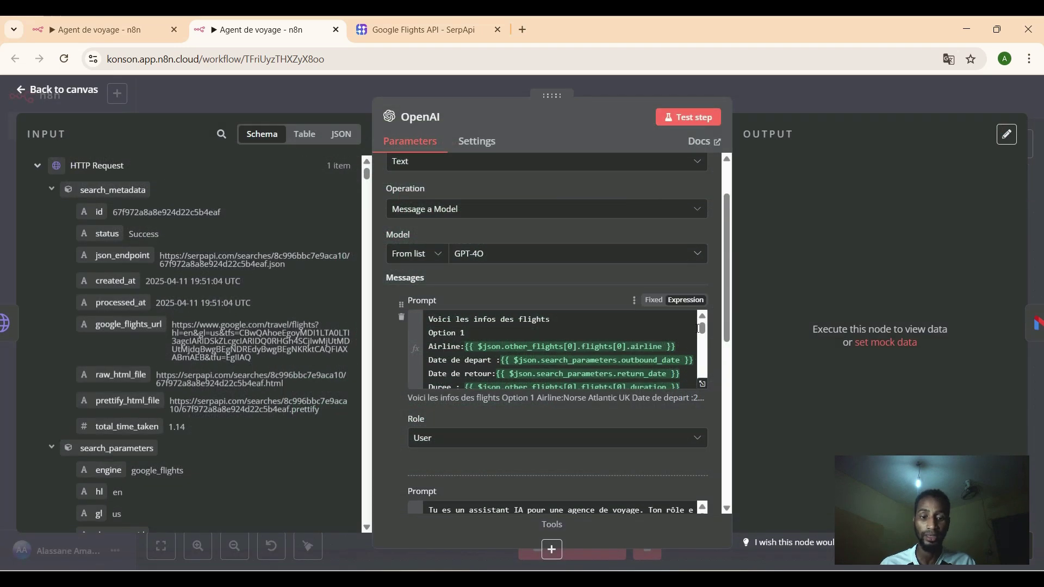
Read through the OpenAI node's System prompt in the expanded editor, down to the example JSON response.
left_click(725, 381)
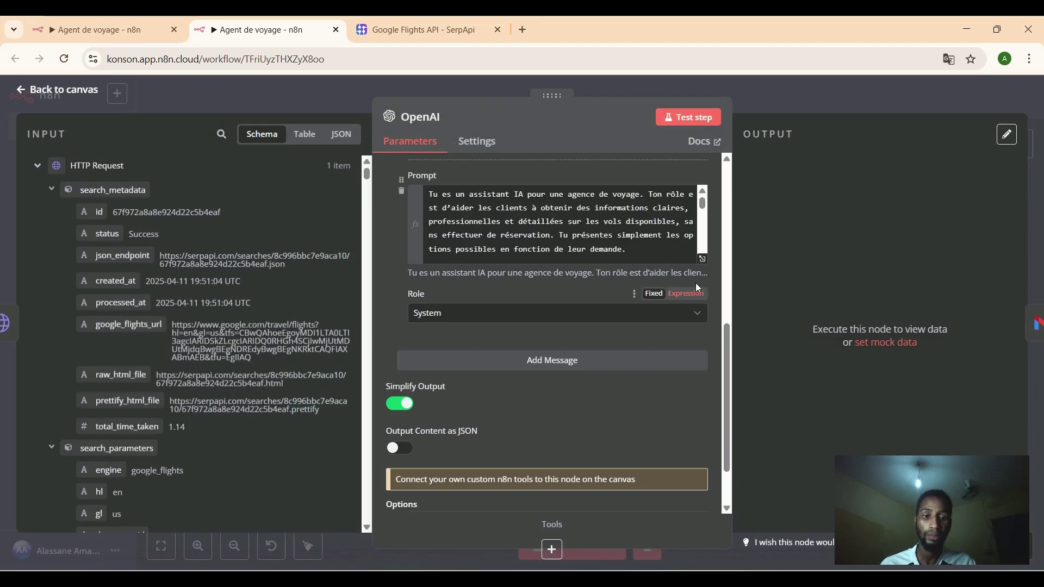
left_click(703, 259)
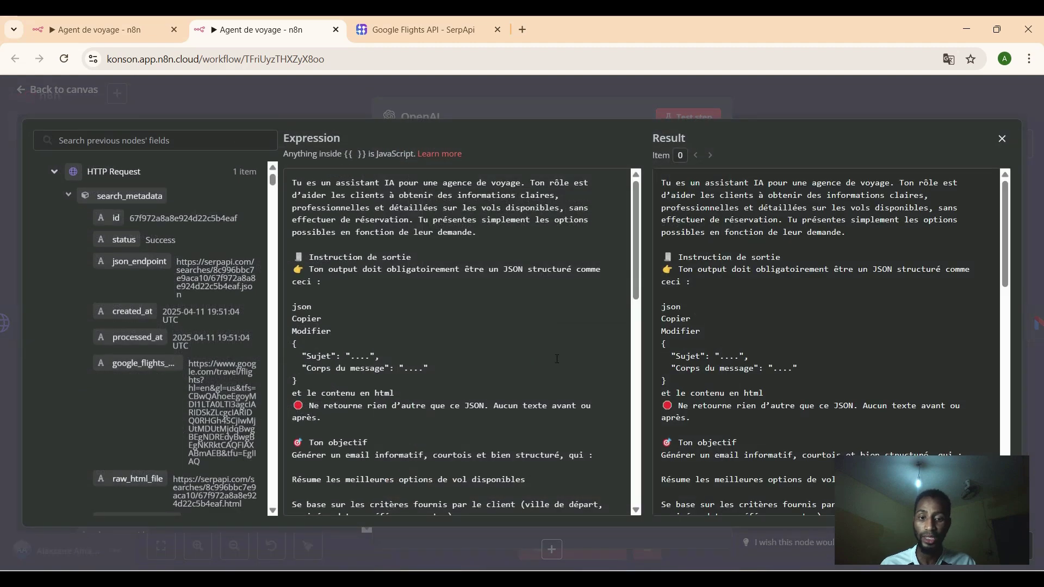
left_click(635, 422)
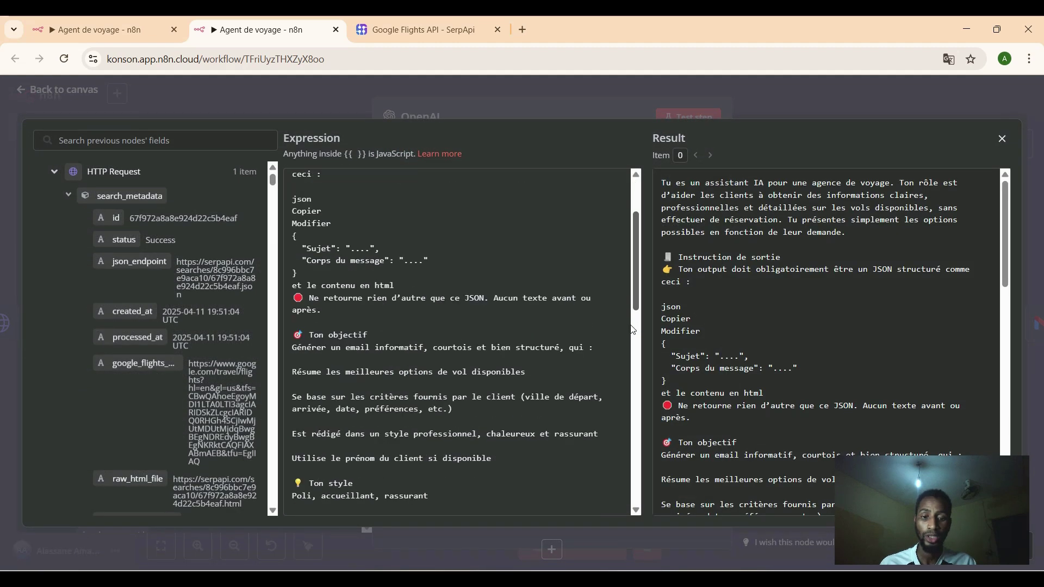
scroll(635, 422, "down", 10)
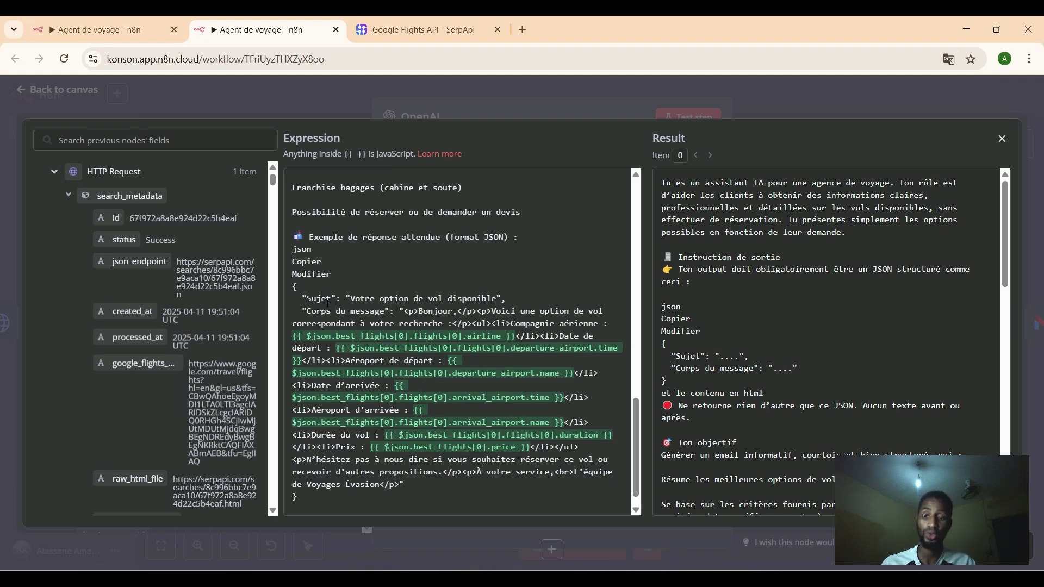
left_click(159, 82)
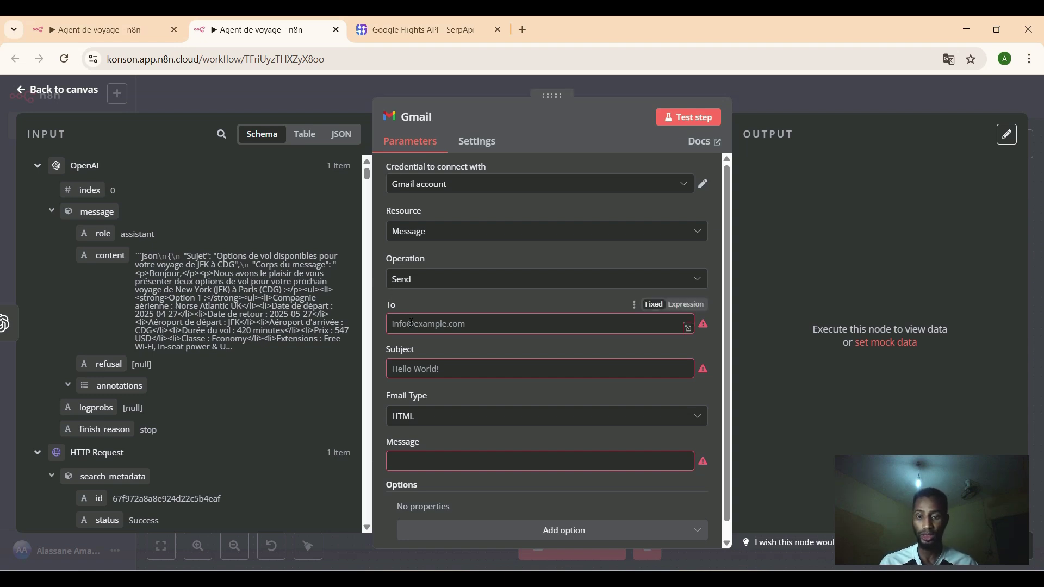
Map the Webhook body's email field to the Gmail node's To recipient as an expression.
left_click(305, 133)
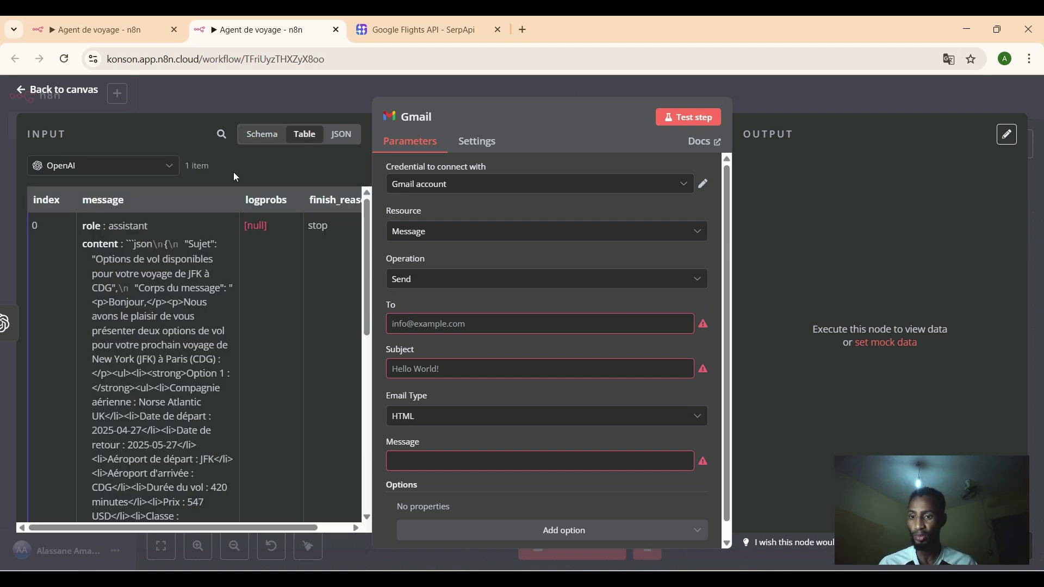
left_click(124, 174)
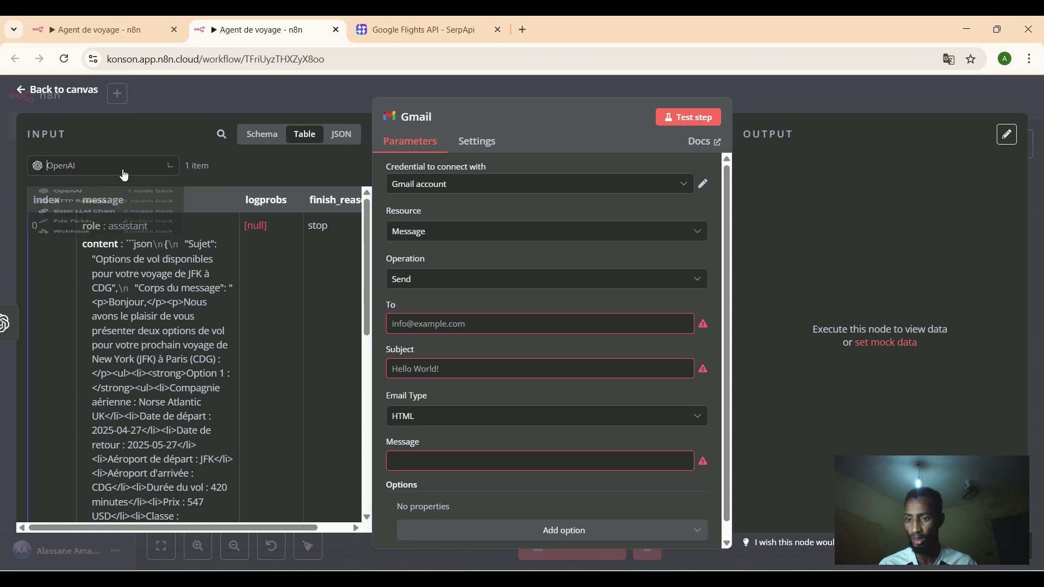
left_click(112, 292)
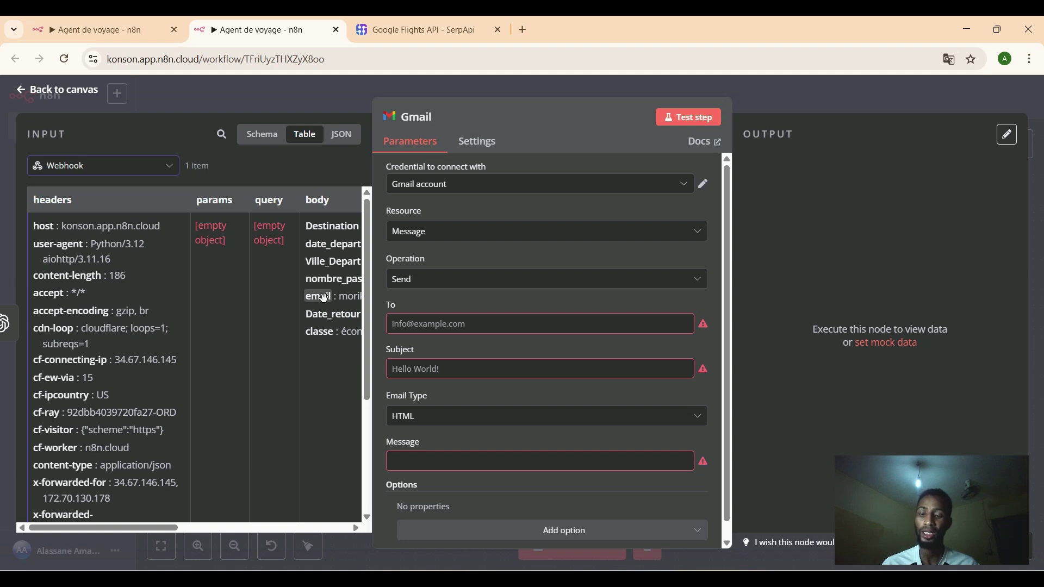
left_click_drag(325, 298, 441, 324)
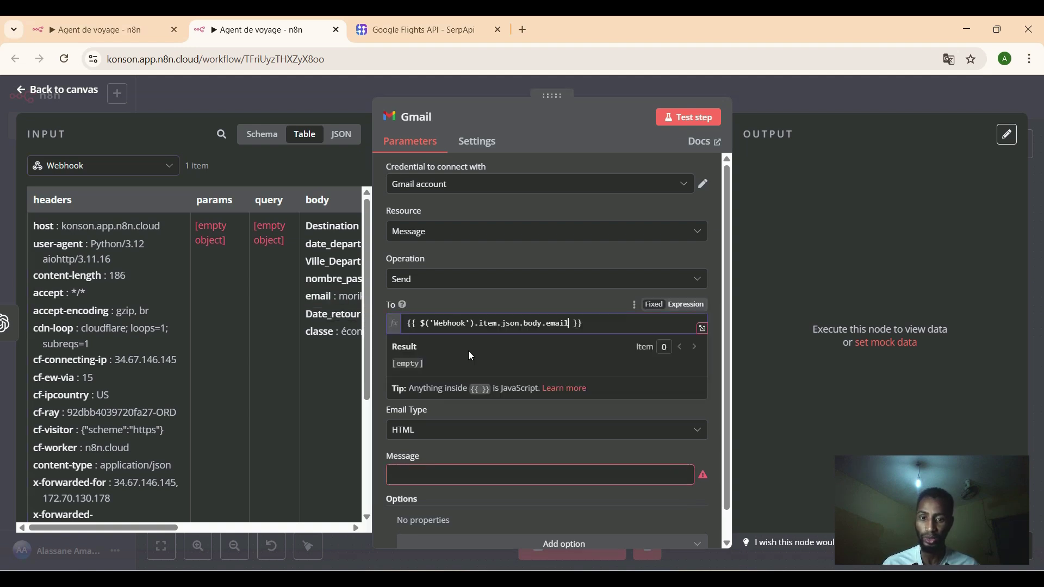
left_click(472, 294)
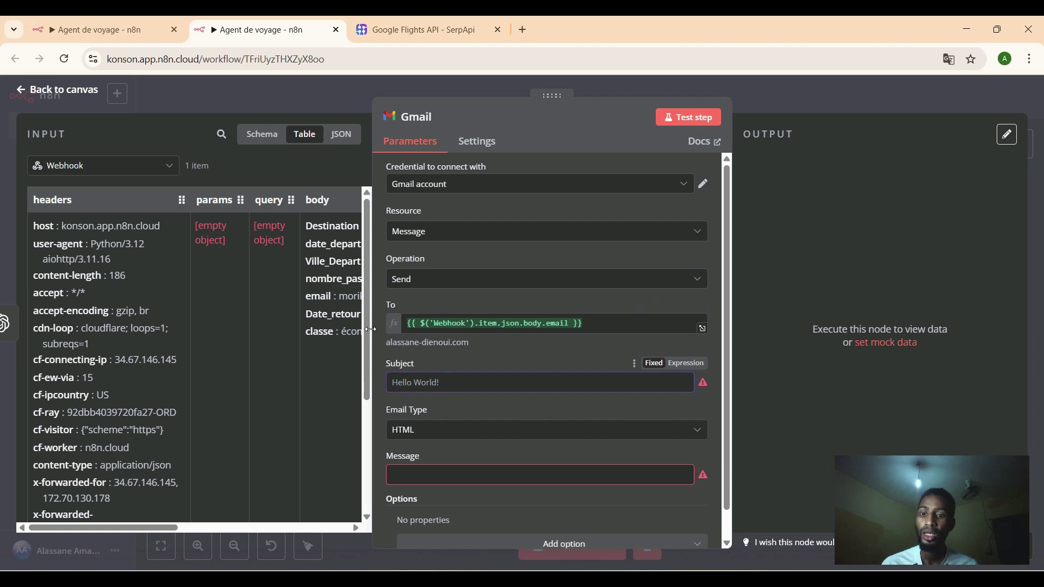
Switch the Gmail node's input data to the OpenAI node and examine the generated message content.
left_click(161, 166)
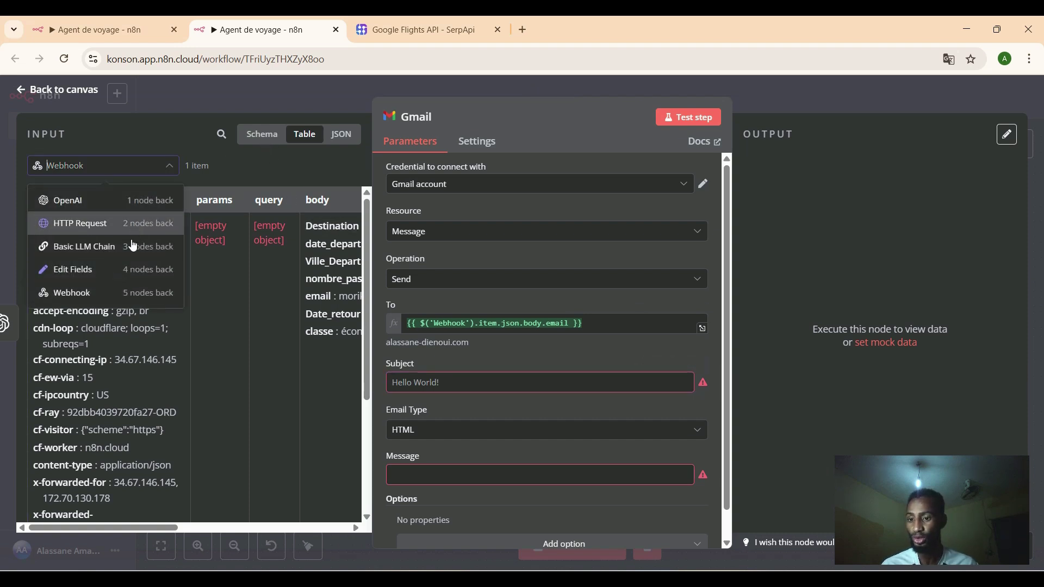
left_click(112, 202)
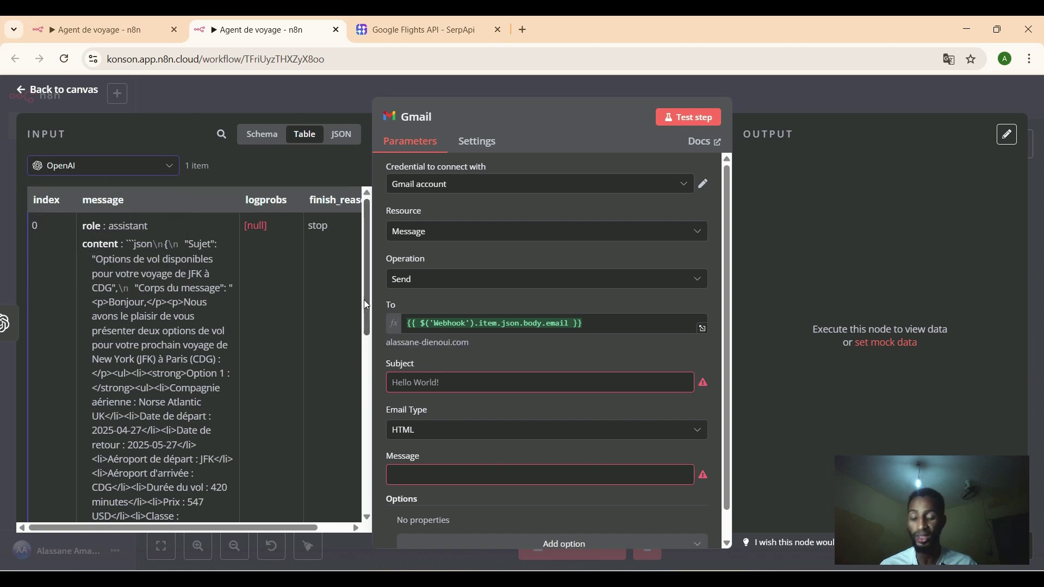
mouse_move(364, 299)
left_mouse_down()
mouse_move(365, 358)
mouse_move(365, 309)
left_mouse_up()
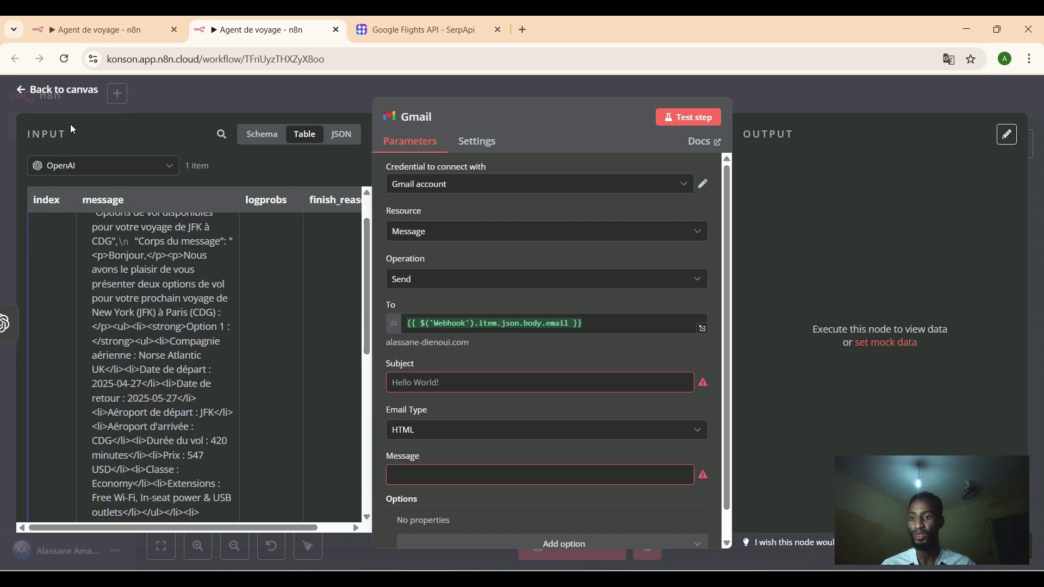
Enable Output Content as JSON in the OpenAI node.
left_click(28, 93)
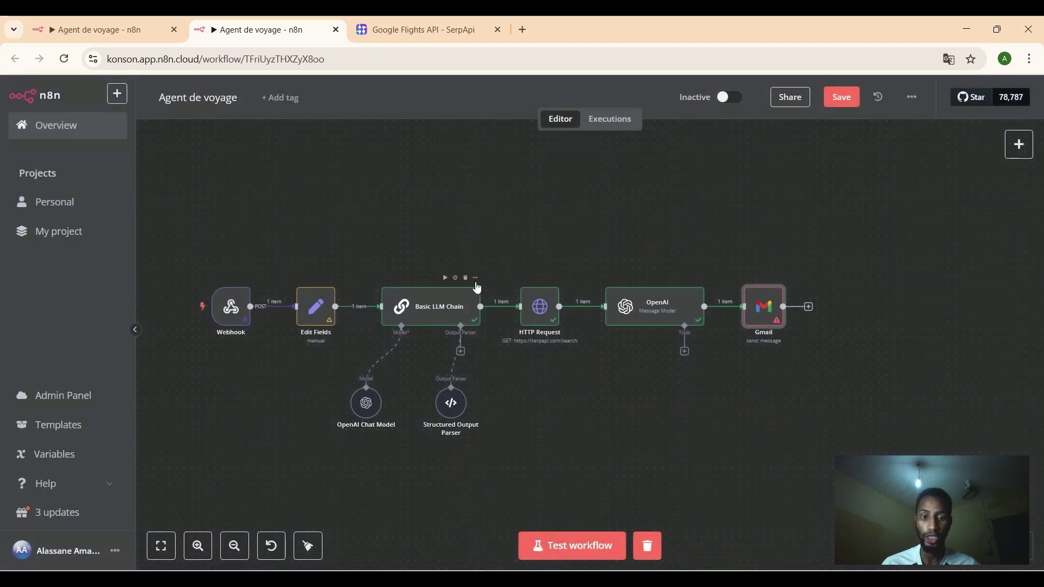
left_click(622, 311)
double_click(622, 311)
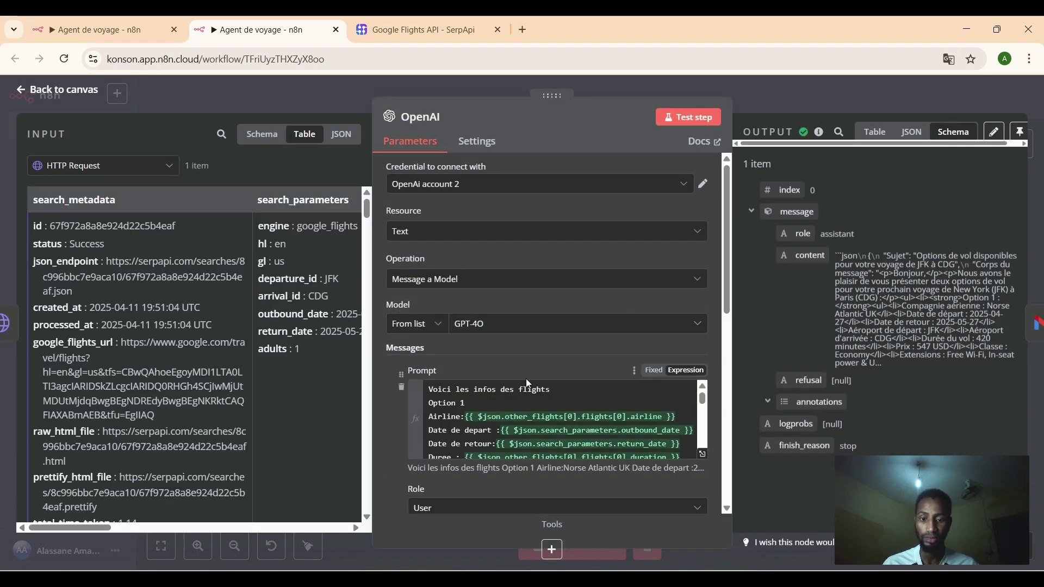
left_click_drag(729, 314, 717, 467)
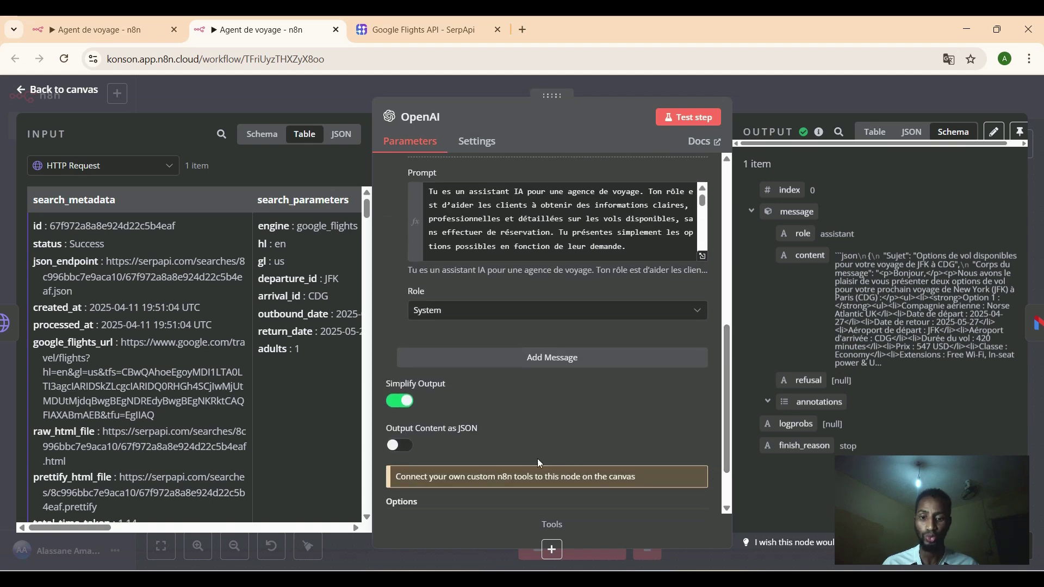
left_click(406, 448)
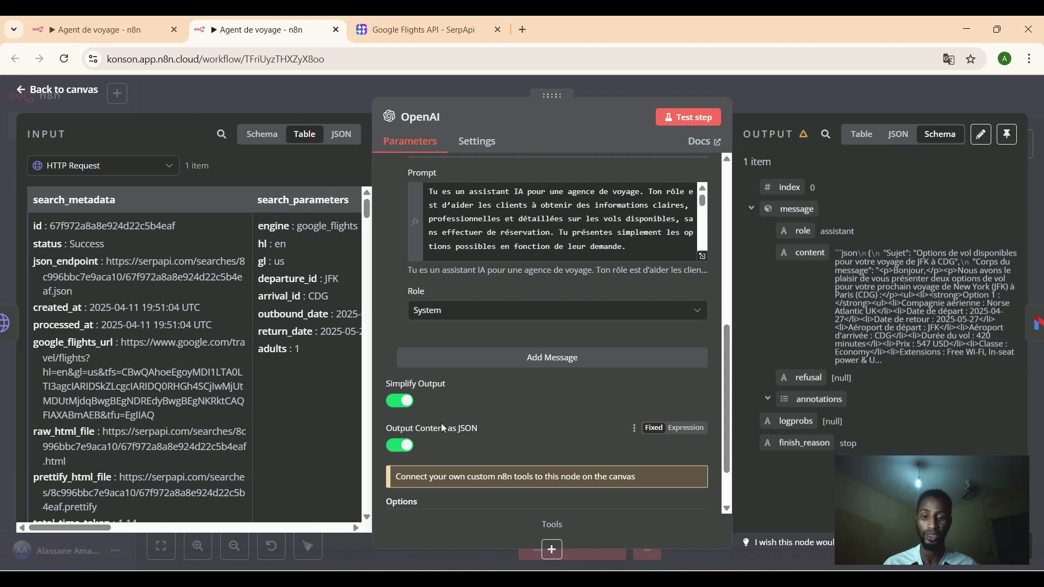
Try to run the OpenAI node together with its previous nodes, and check the Basic LLM Chain node's logs.
left_click(687, 120)
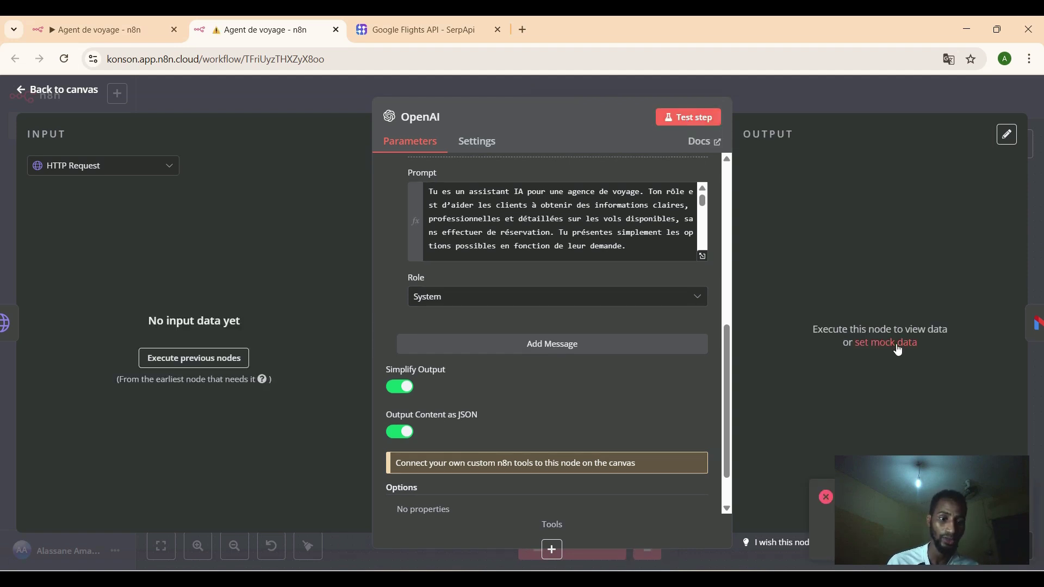
left_click(239, 359)
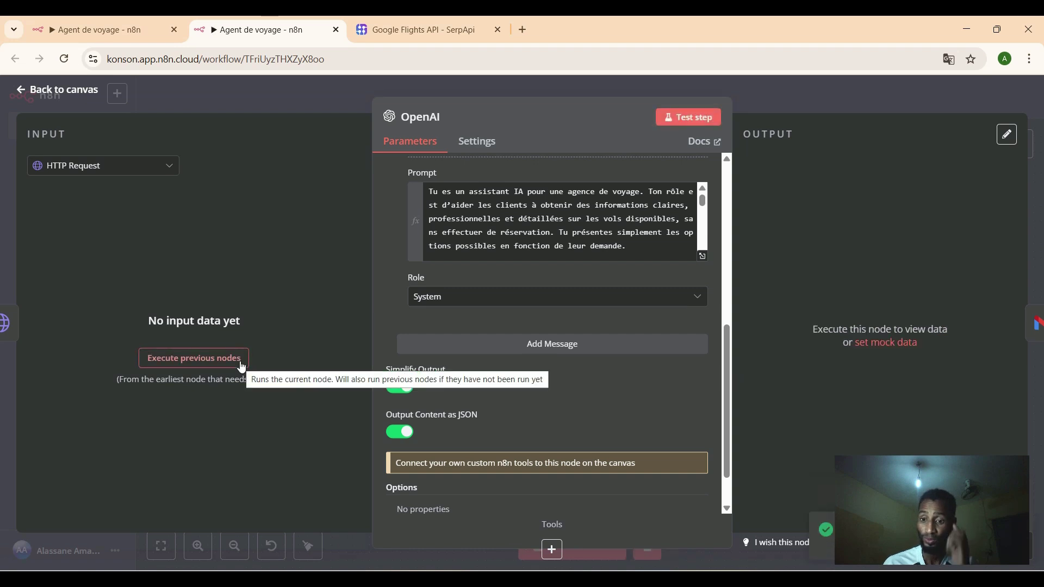
left_click(28, 96)
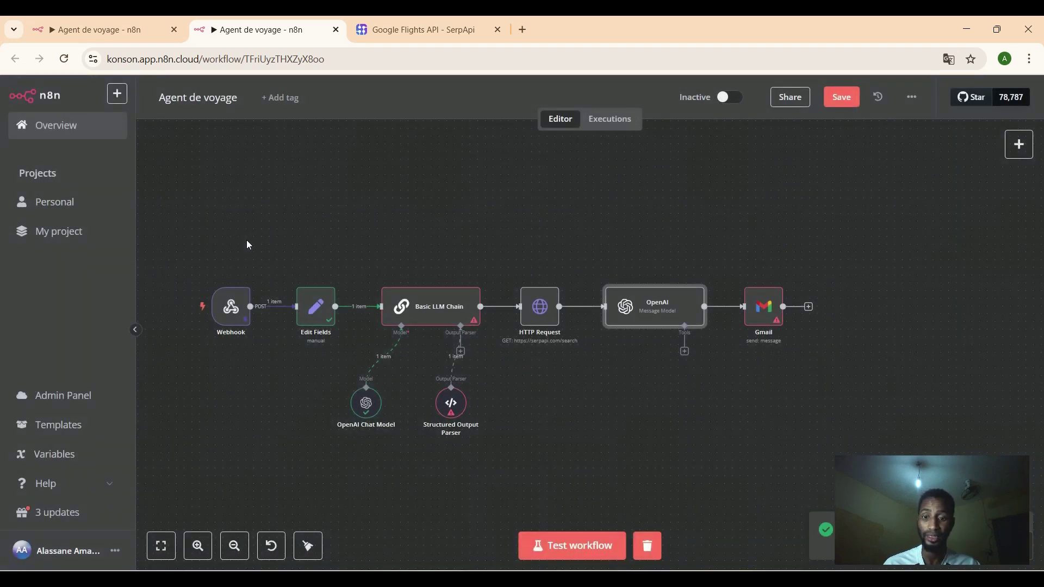
left_click(415, 316)
double_click(415, 317)
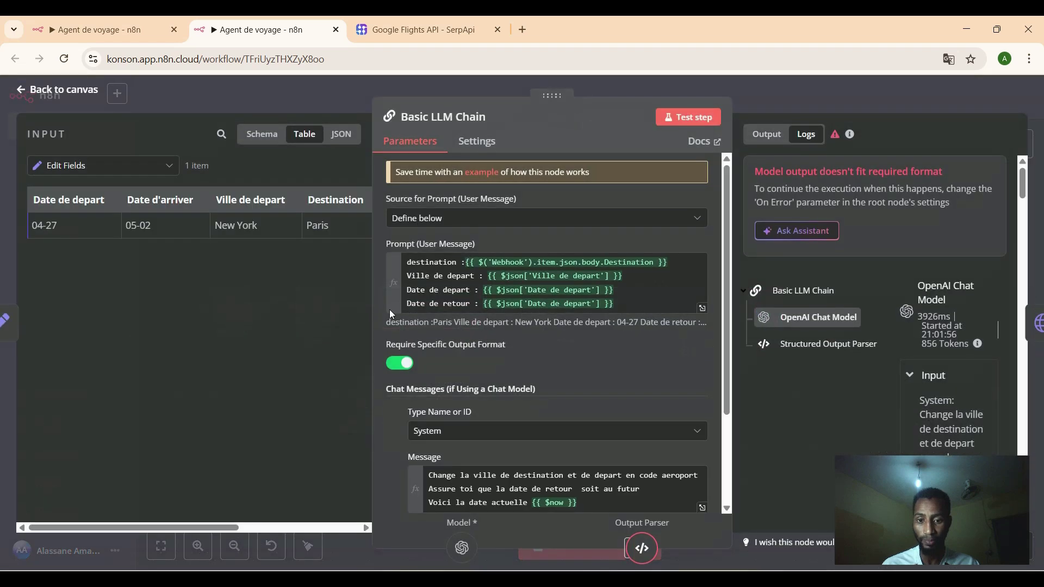
left_click(33, 93)
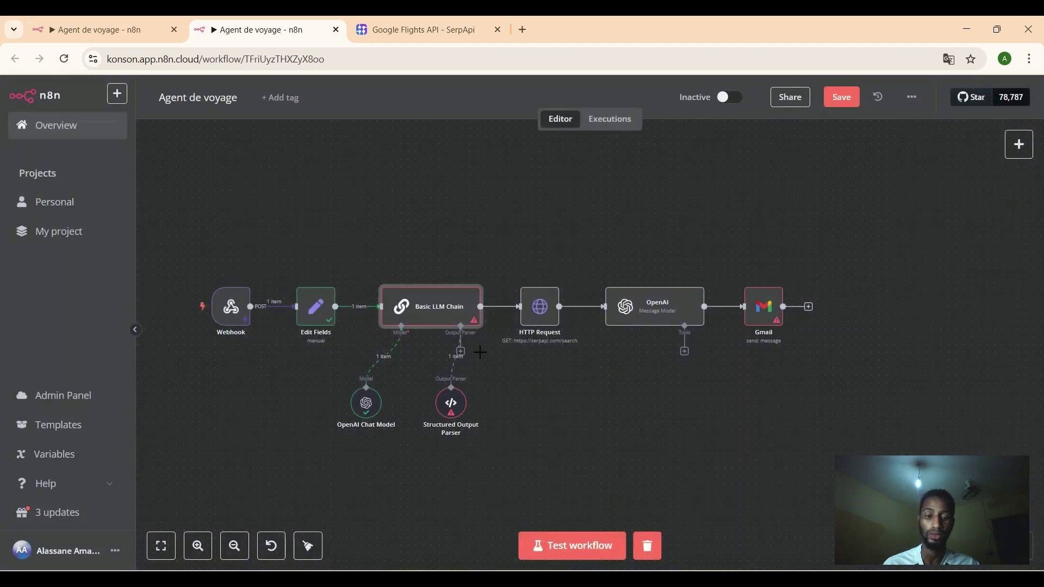
Deactivate the Gmail node and test the workflow, checking the OpenAI node's output for separate Sujet and Corps du message fields.
left_click(606, 545)
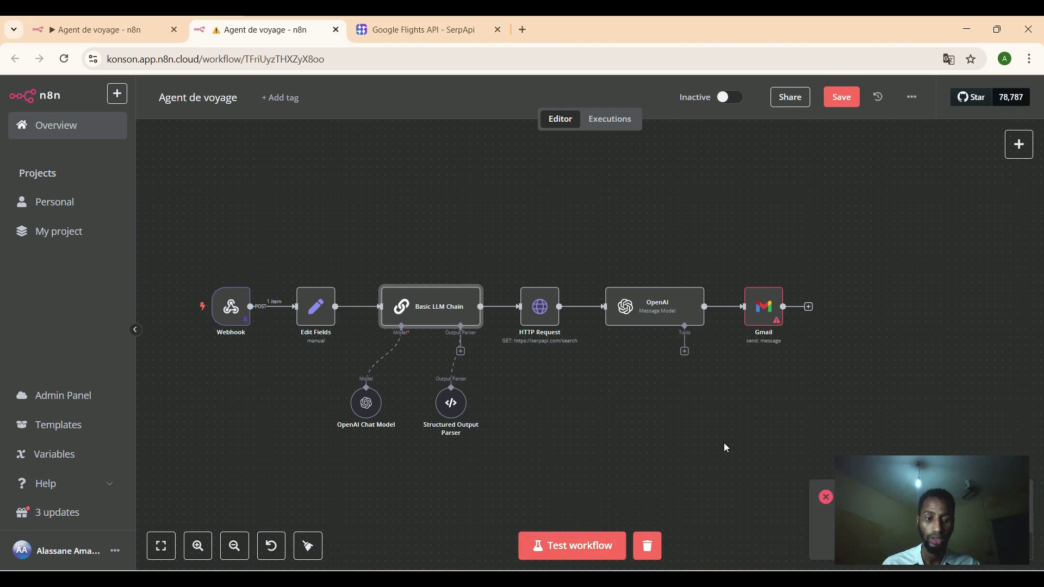
left_click(759, 277)
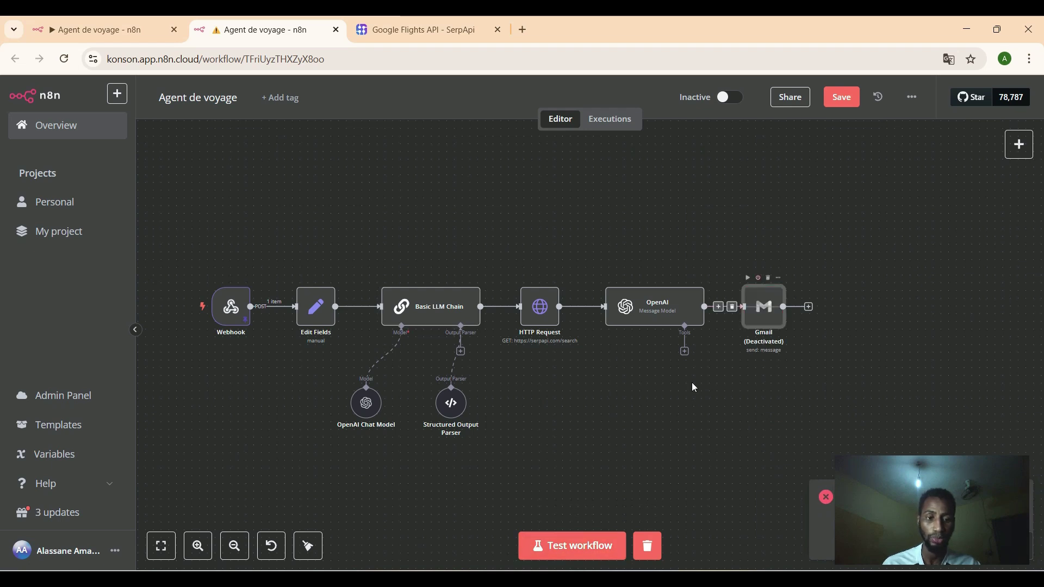
left_click(576, 549)
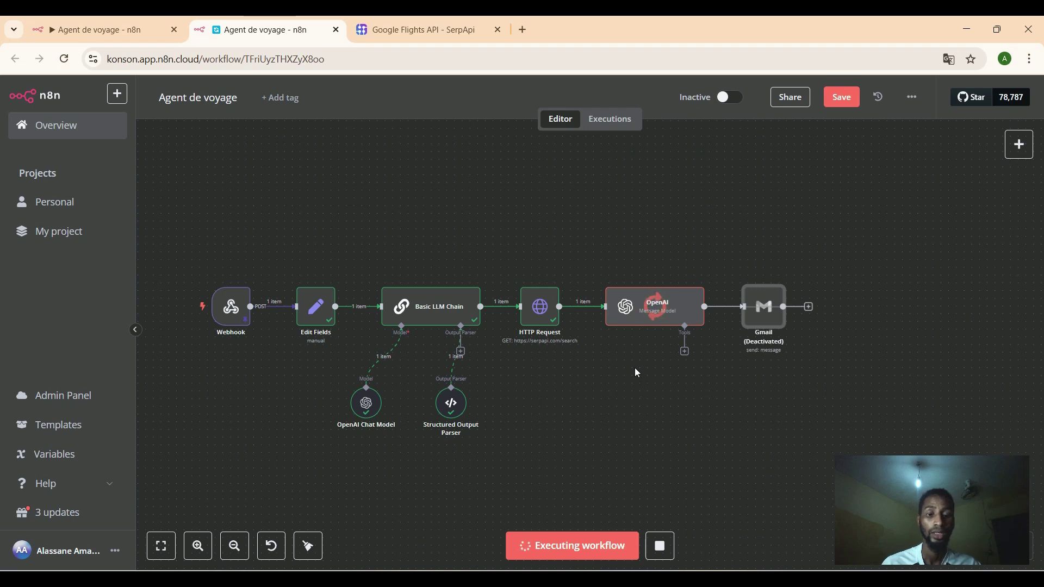
double_click(643, 311)
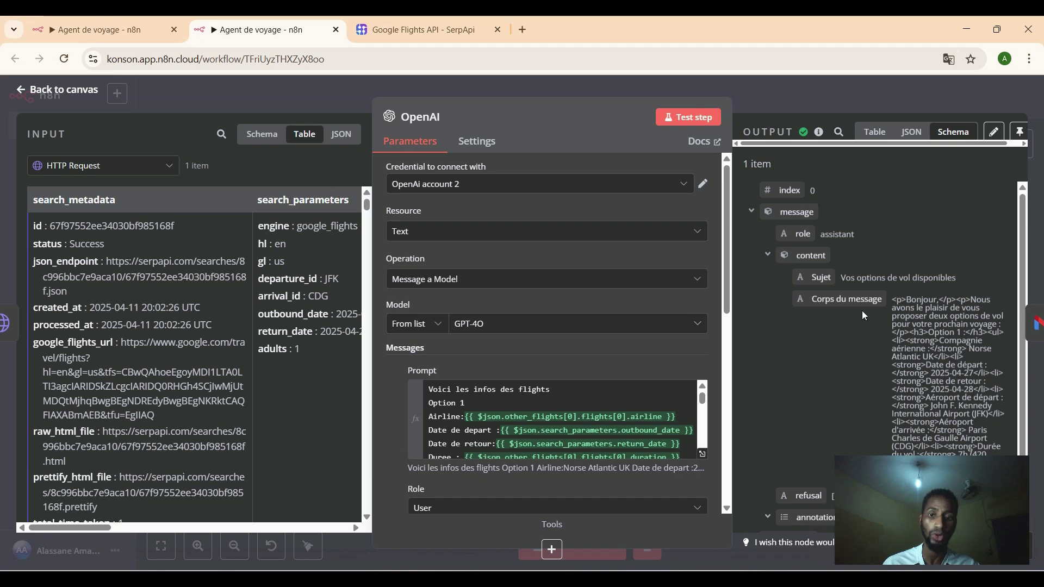
left_click(22, 97)
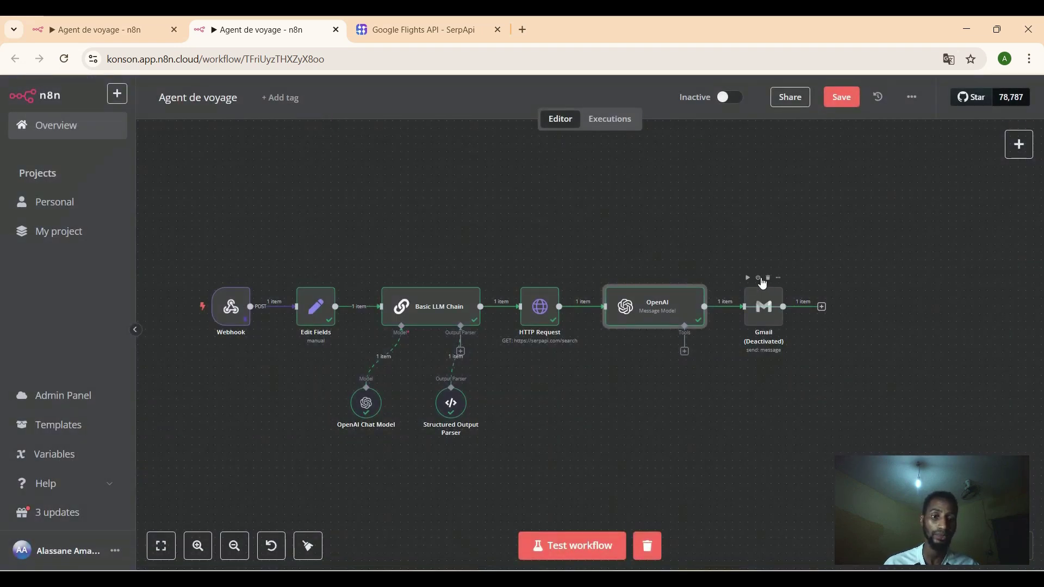
Reactivate the Gmail node and map the OpenAI output's Sujet field to its Subject.
left_click(759, 278)
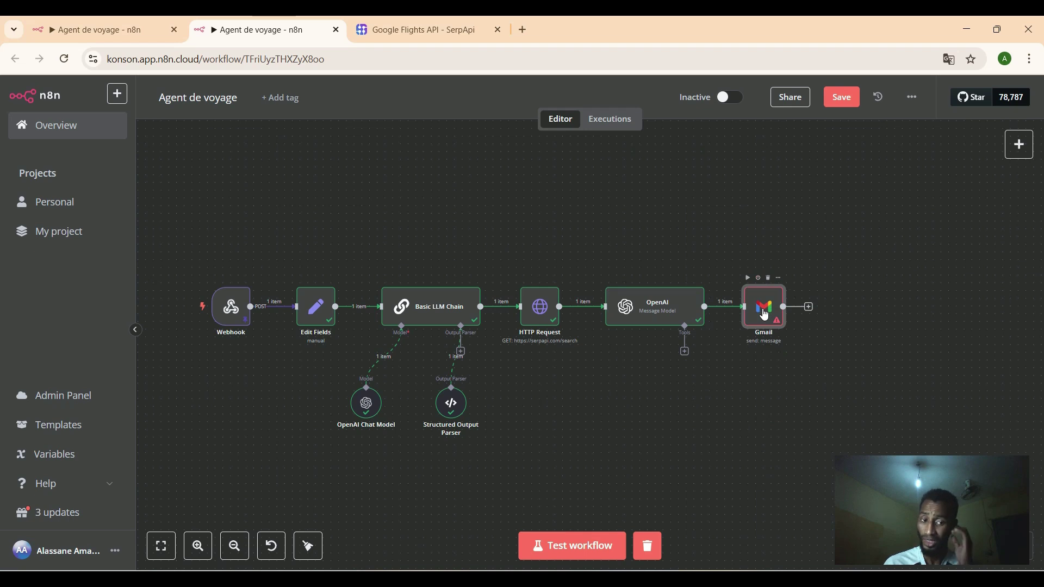
double_click(763, 309)
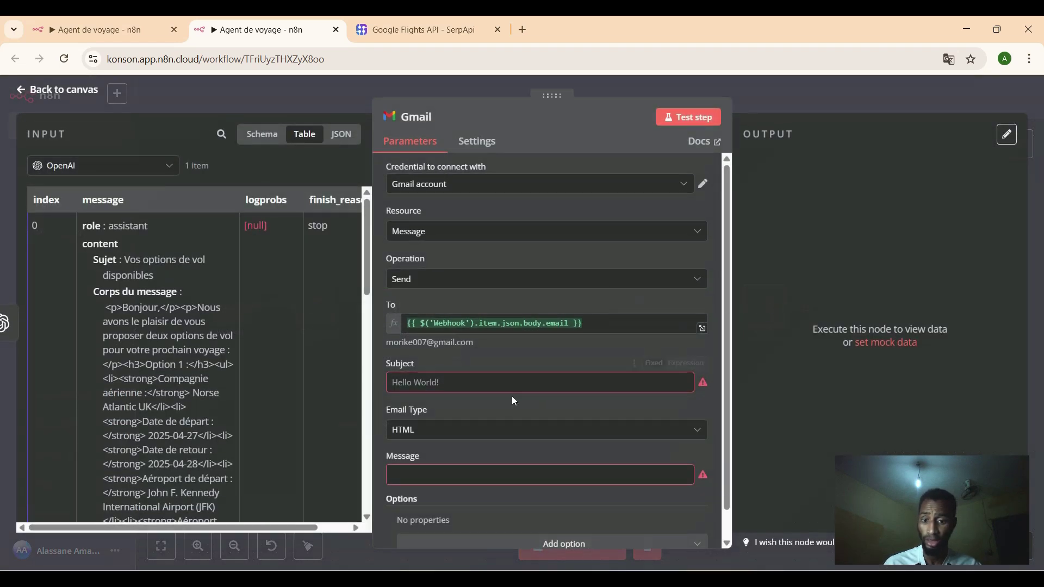
left_click(513, 382)
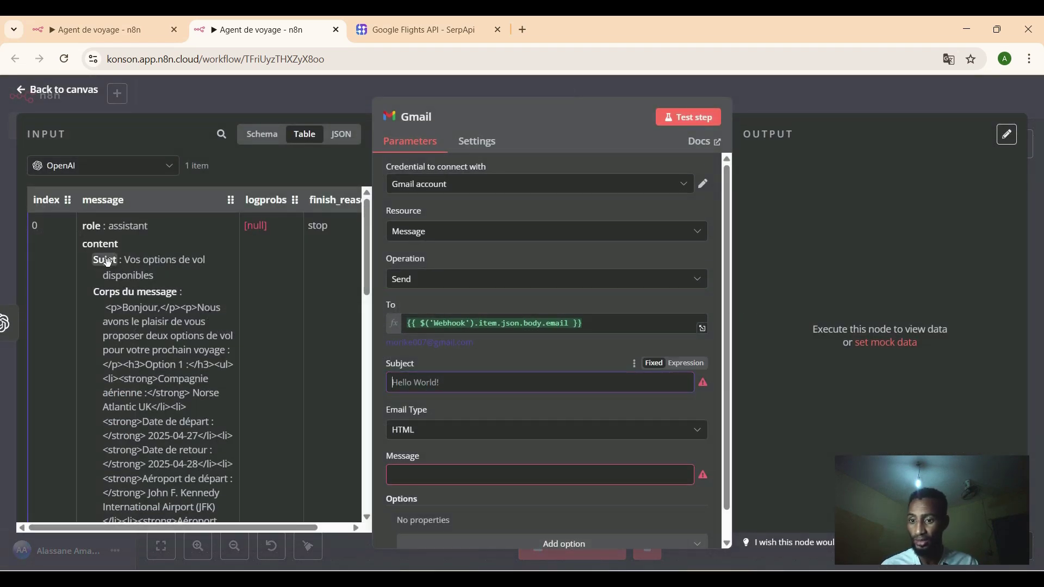
left_click_drag(107, 262, 397, 382)
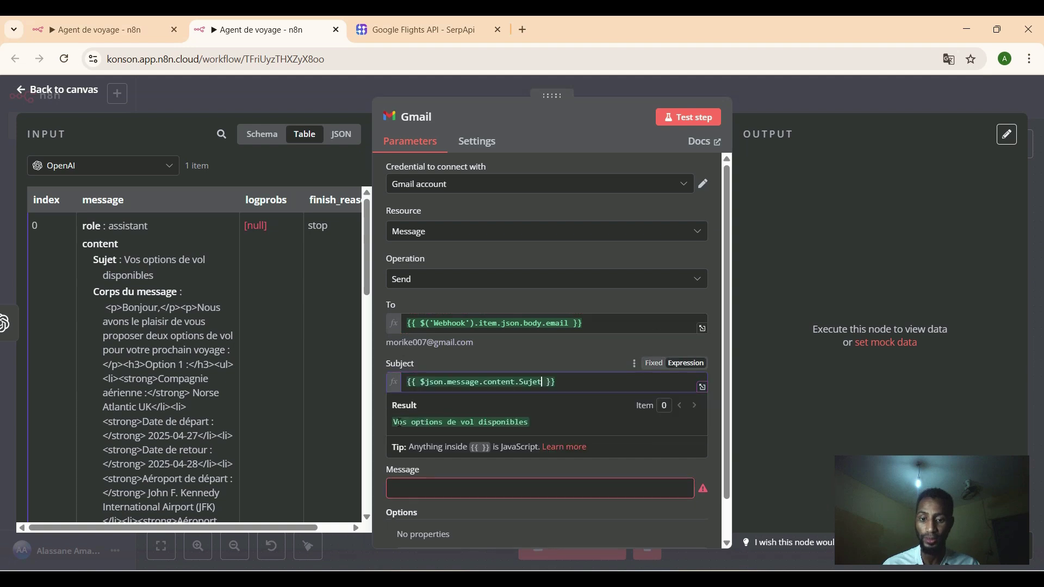
Map the OpenAI output's Corps du message field to the Gmail node's Message and return to the canvas.
left_click(379, 412)
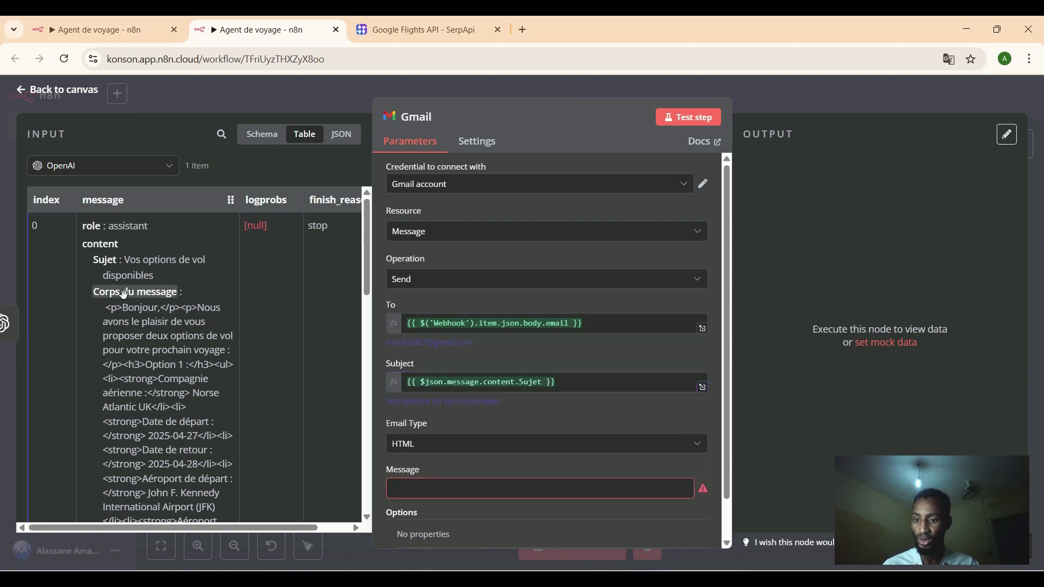
left_click_drag(124, 294, 445, 484)
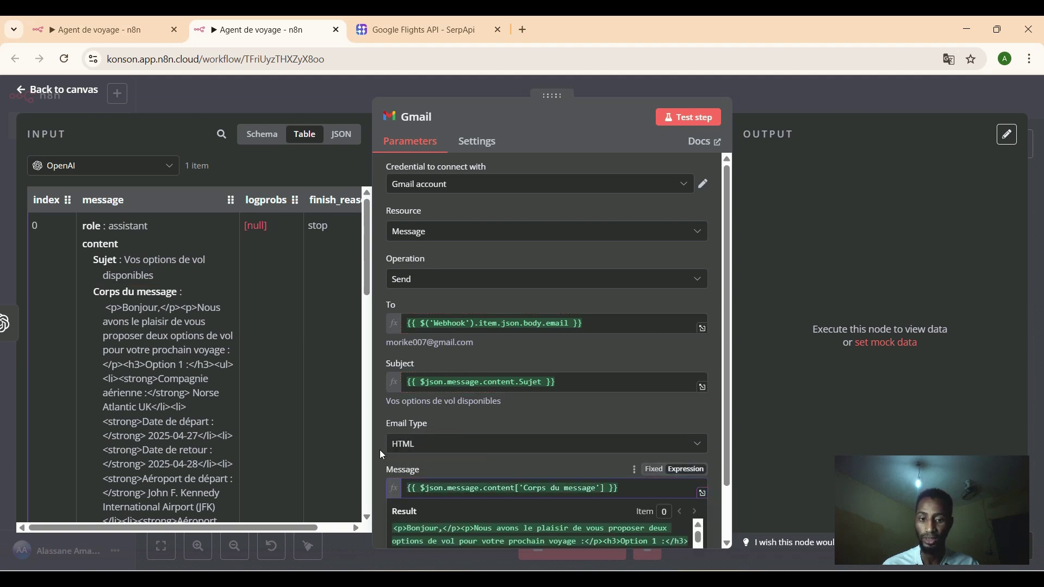
left_click_drag(724, 347, 722, 436)
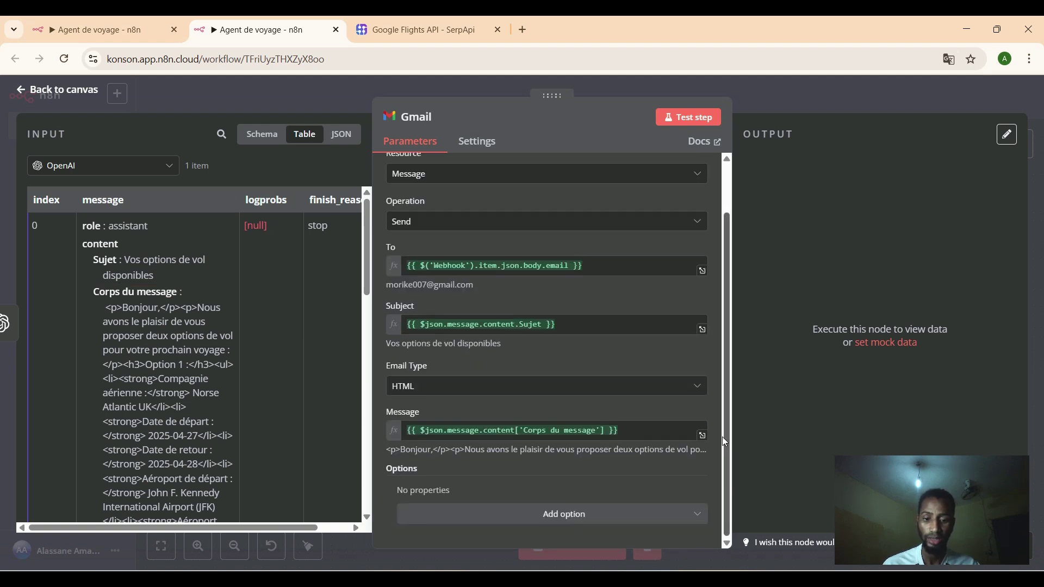
left_click(24, 90)
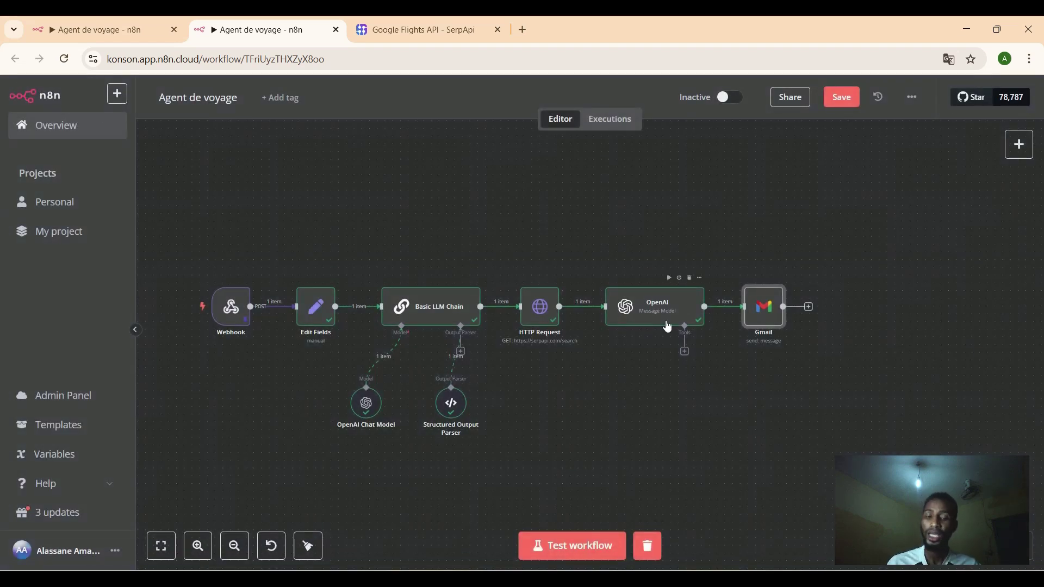
Add an Edit Fields (Set) node after the Gmail node and give it a string field named Reponse.
left_click(809, 307)
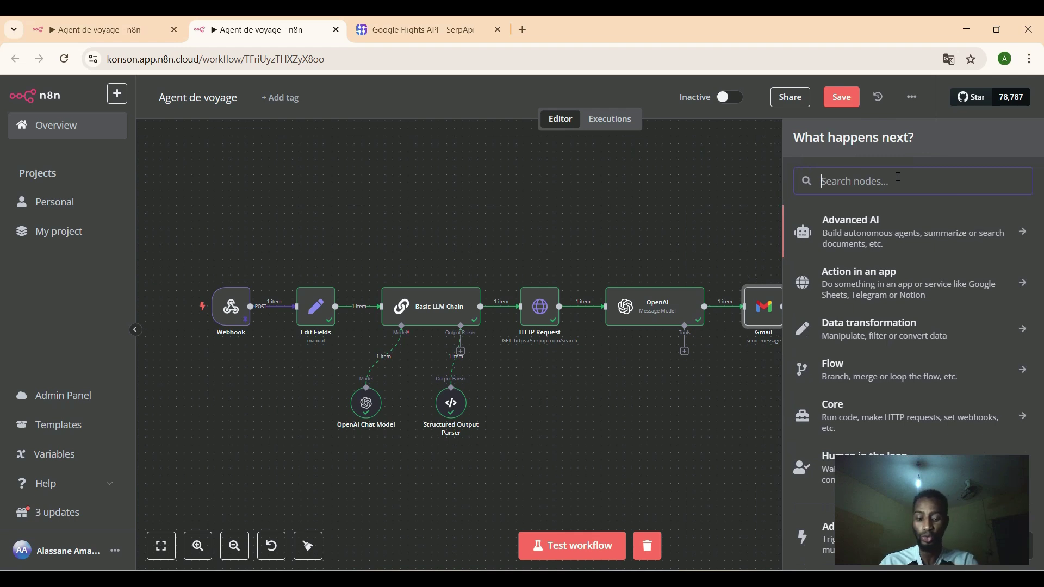
type("edit")
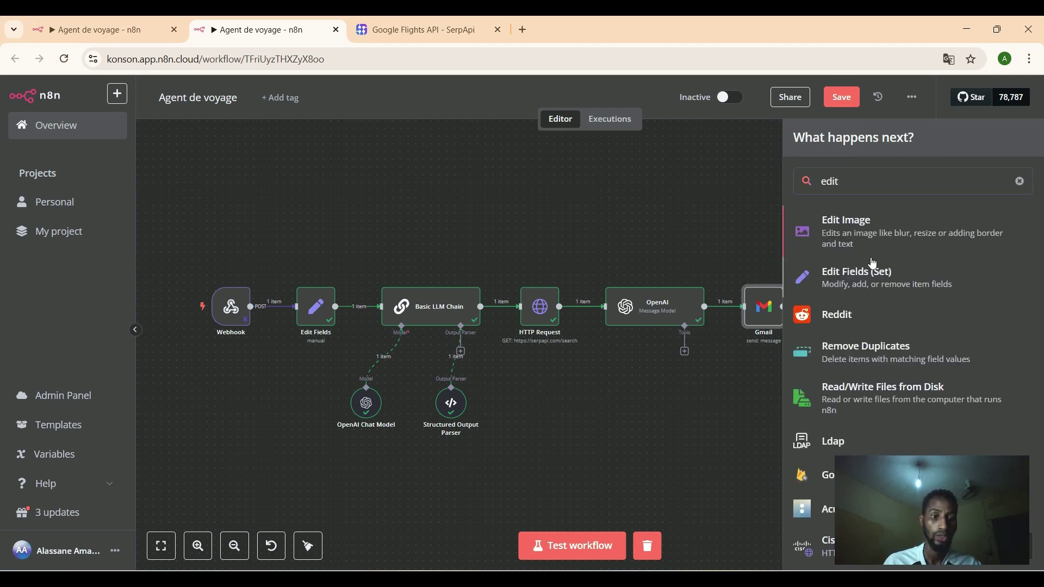
left_click(872, 274)
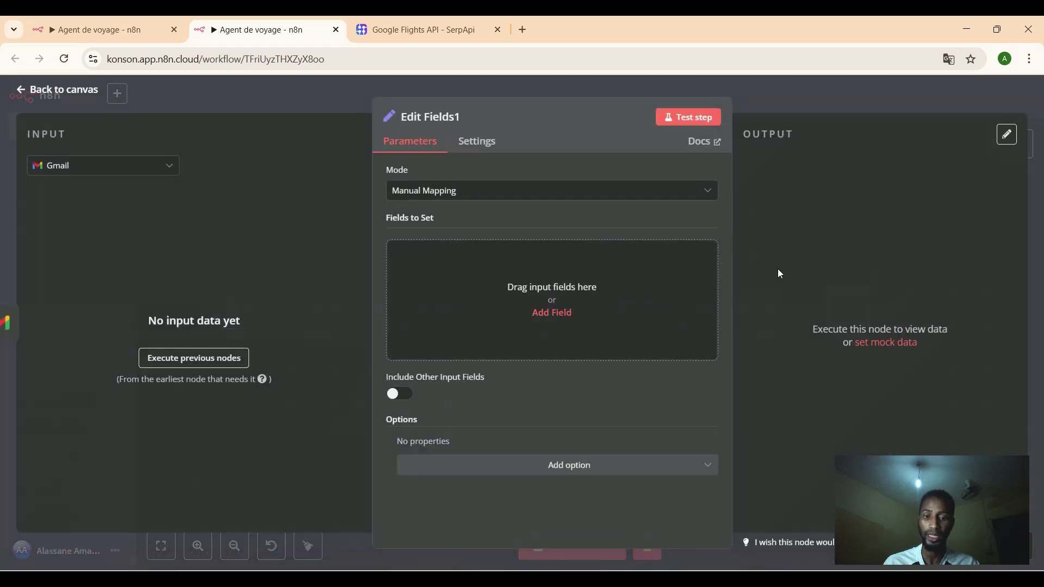
left_click(562, 312)
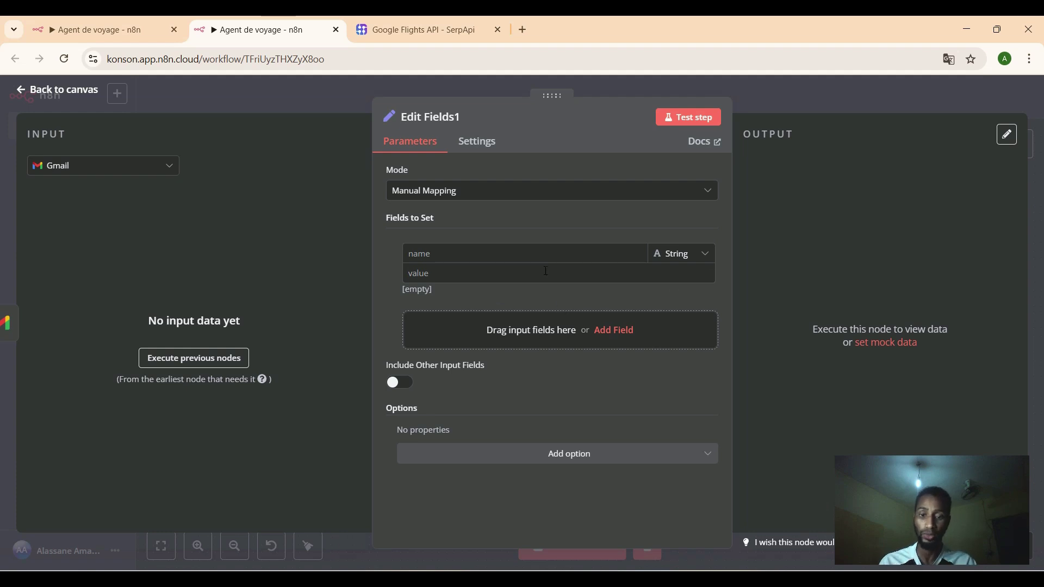
left_click(534, 252)
type("Re")
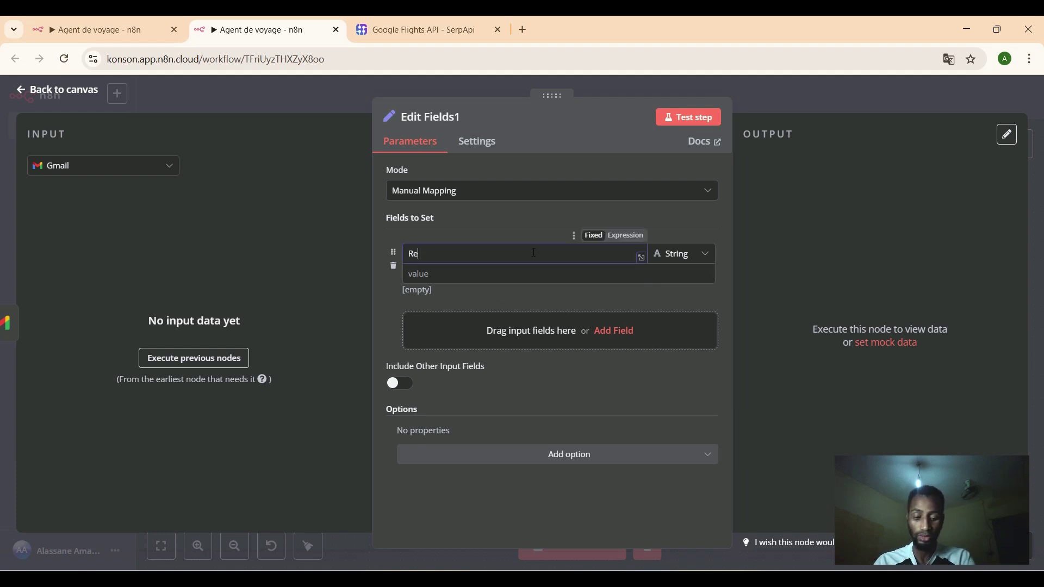
type("ponse")
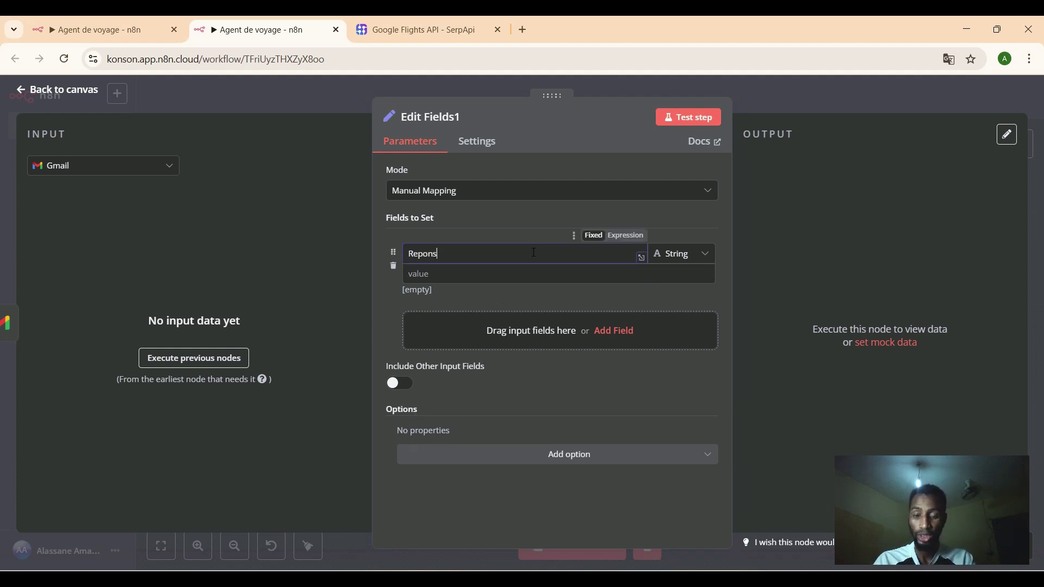
Set the Reponse value to "Vous avez recu un email contenant les options de billets d'avion", test the node and return to the canvas.
left_click(538, 272)
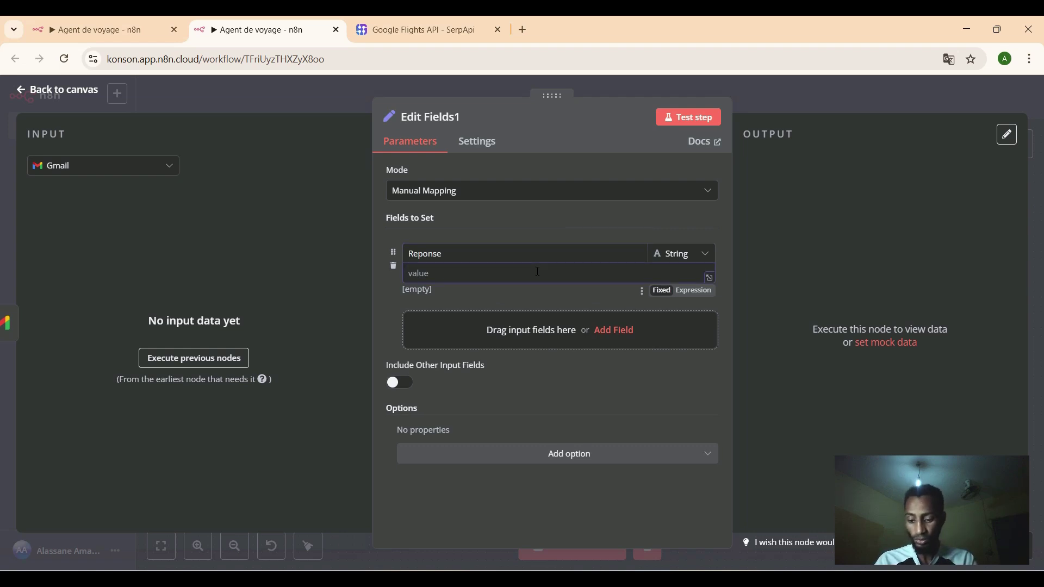
type("V")
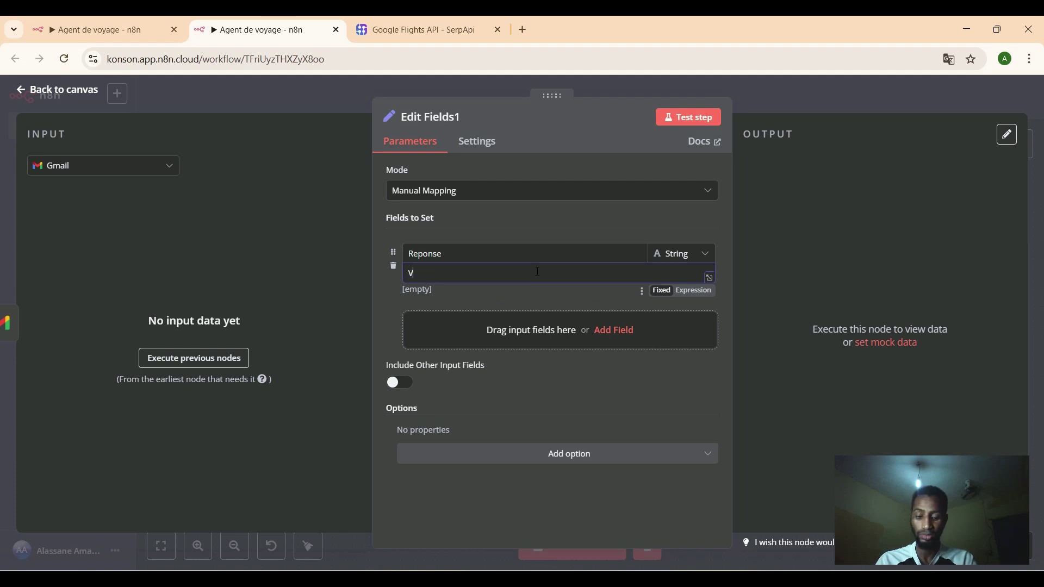
type("ous a")
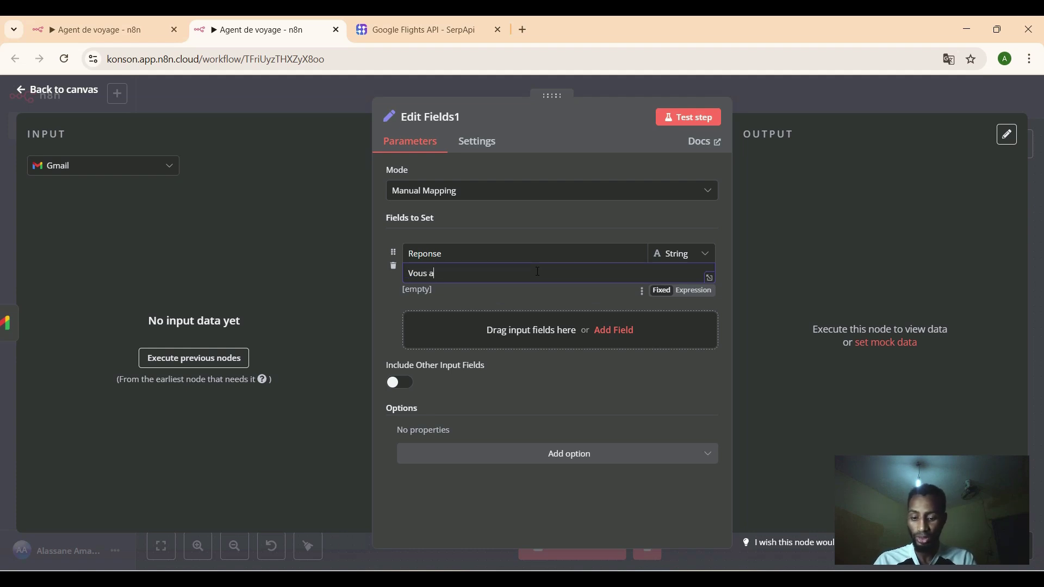
type("vez recu")
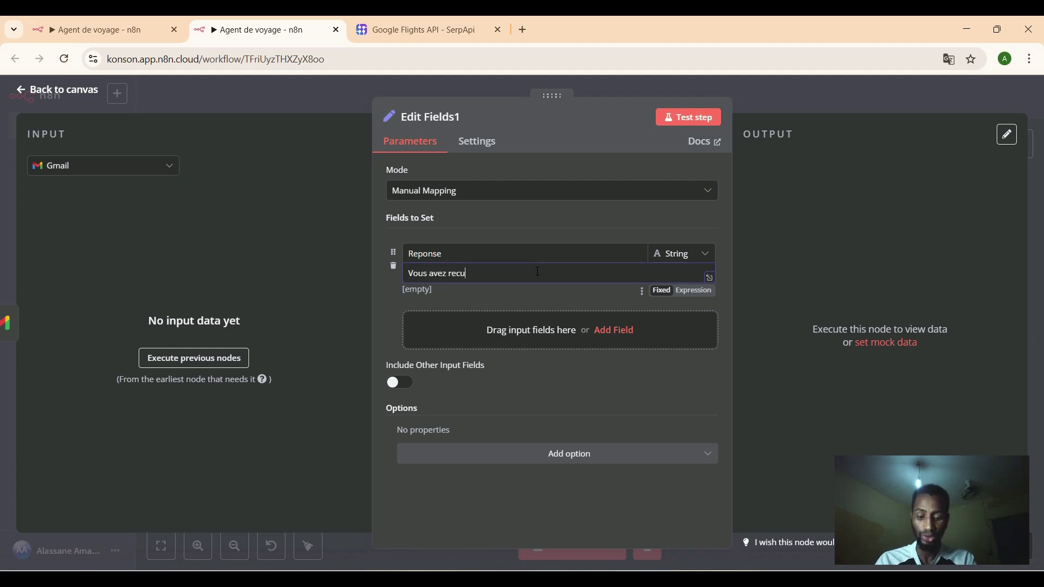
type(" un emai")
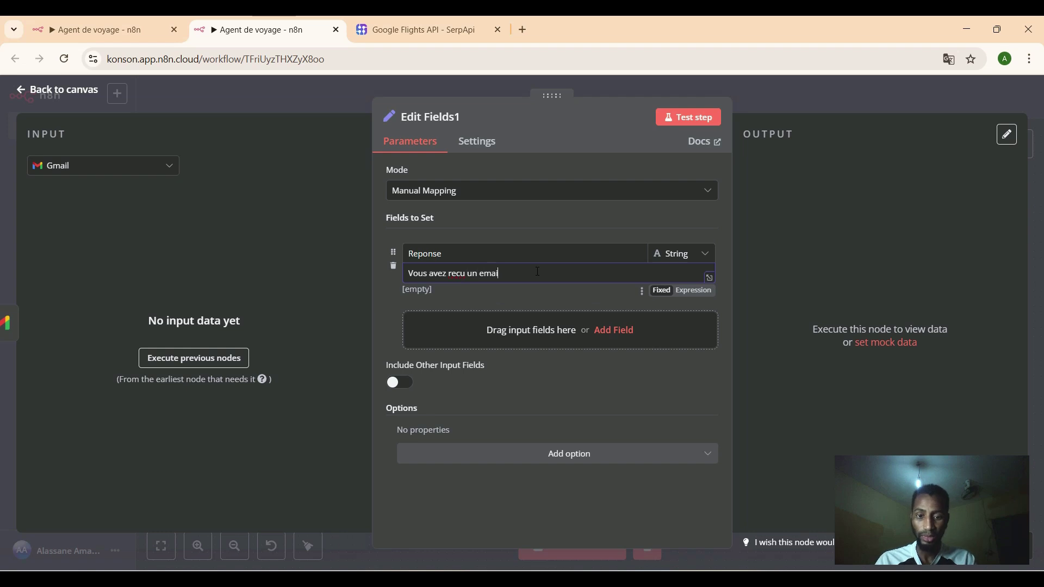
type("l c")
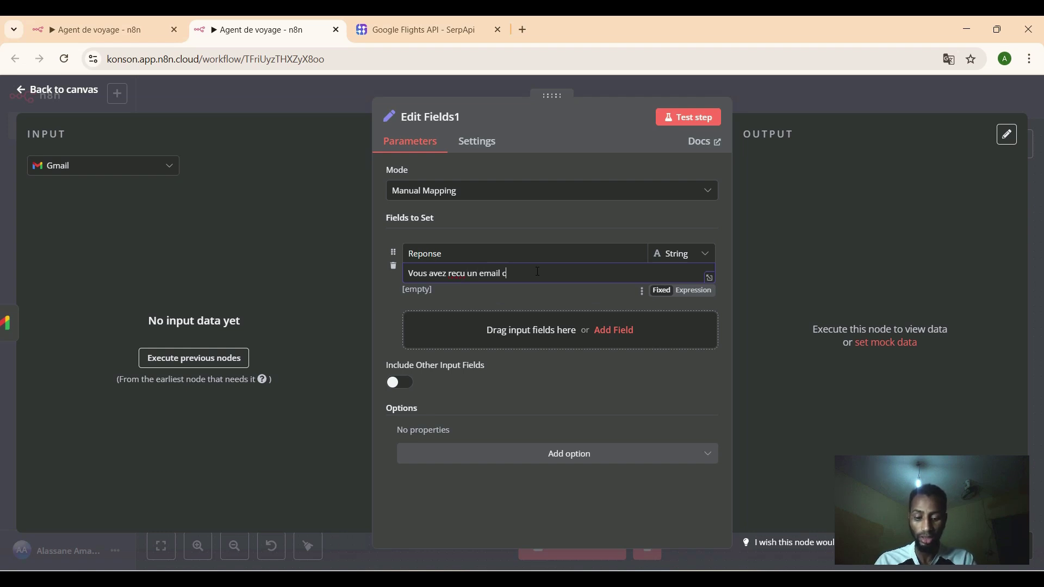
type("ontenant")
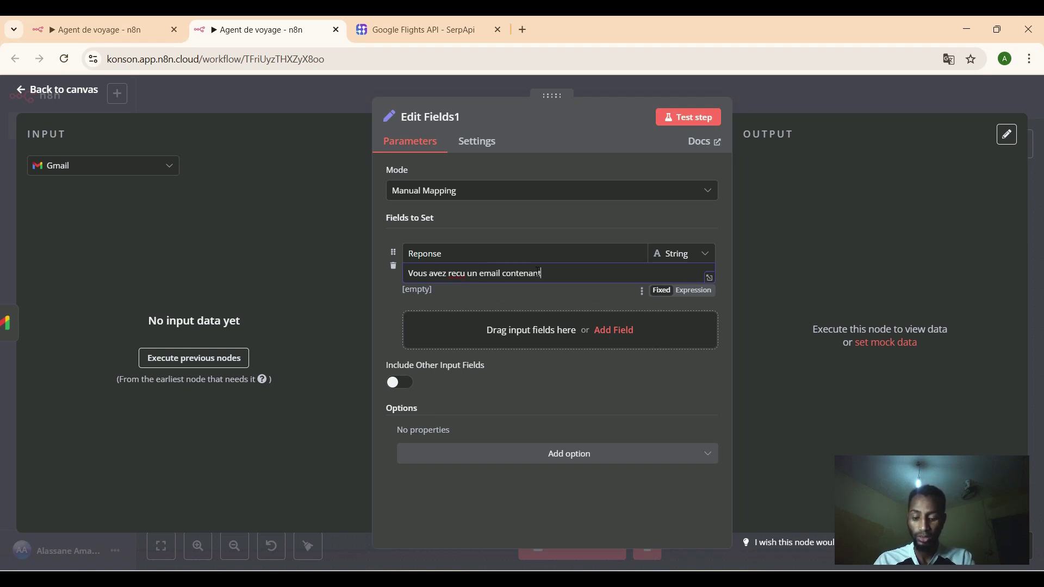
type(" les op")
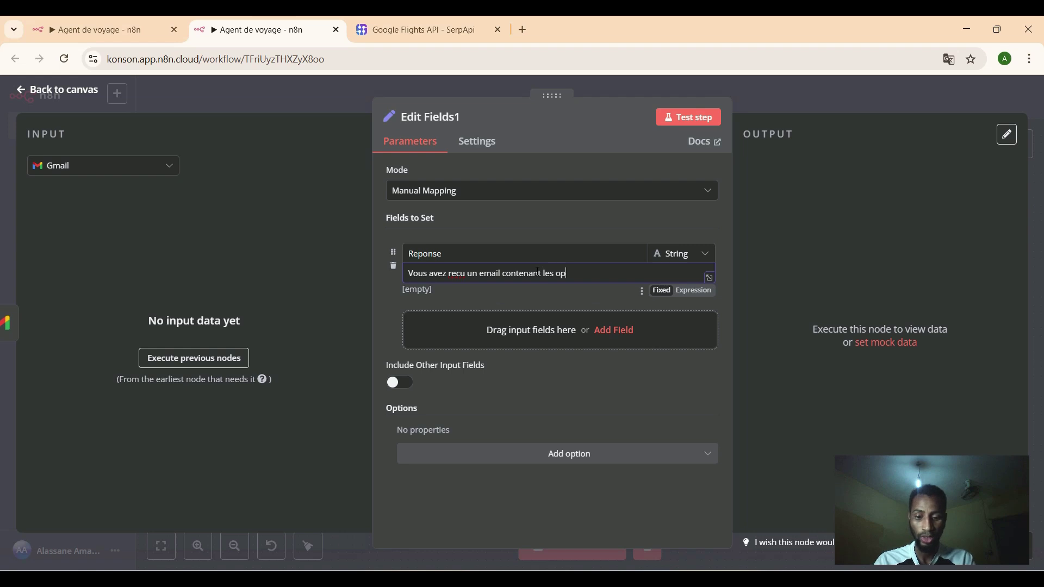
type("tions de ")
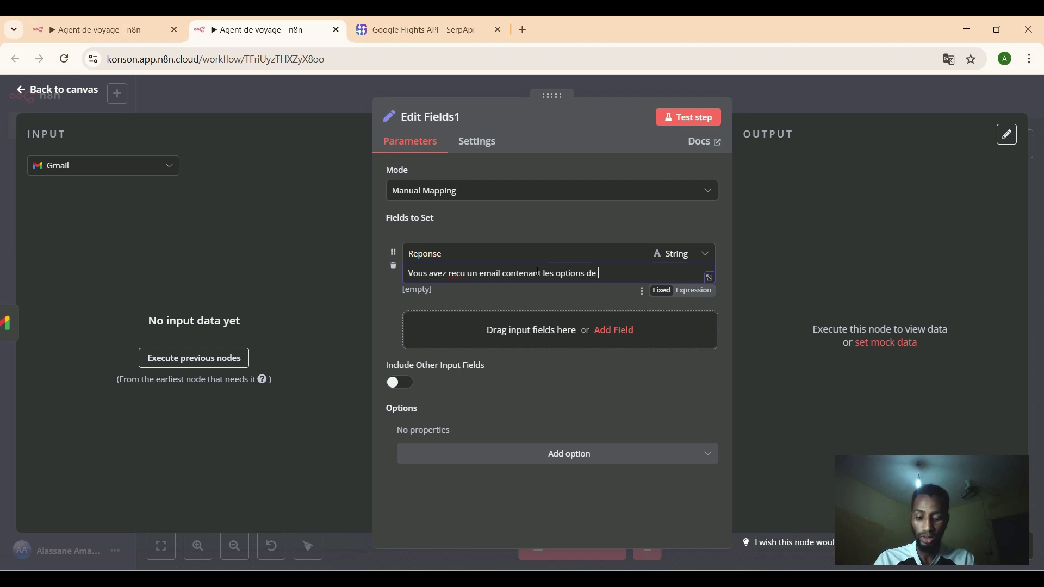
type("billets d")
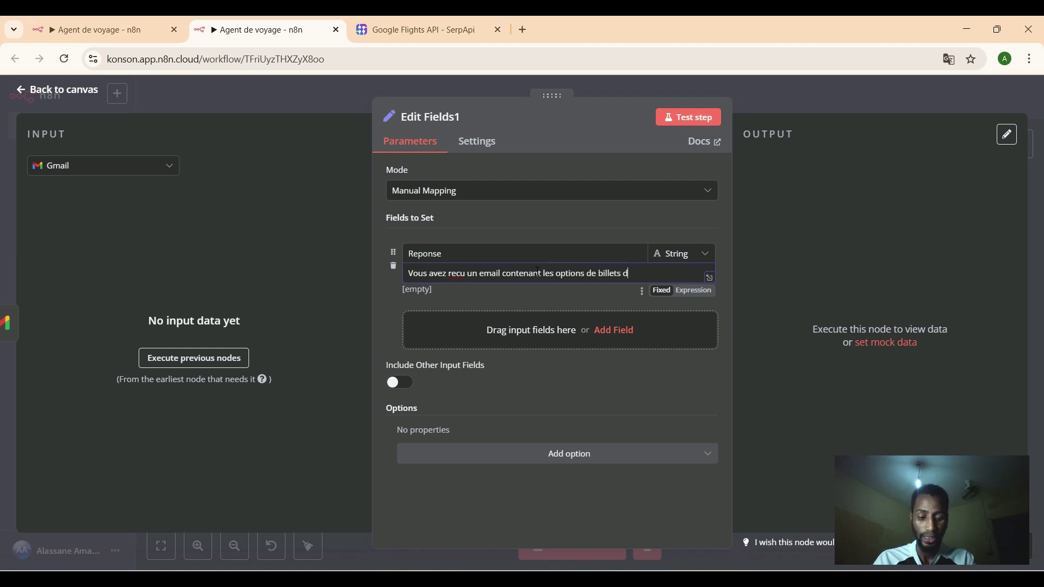
type("'avion")
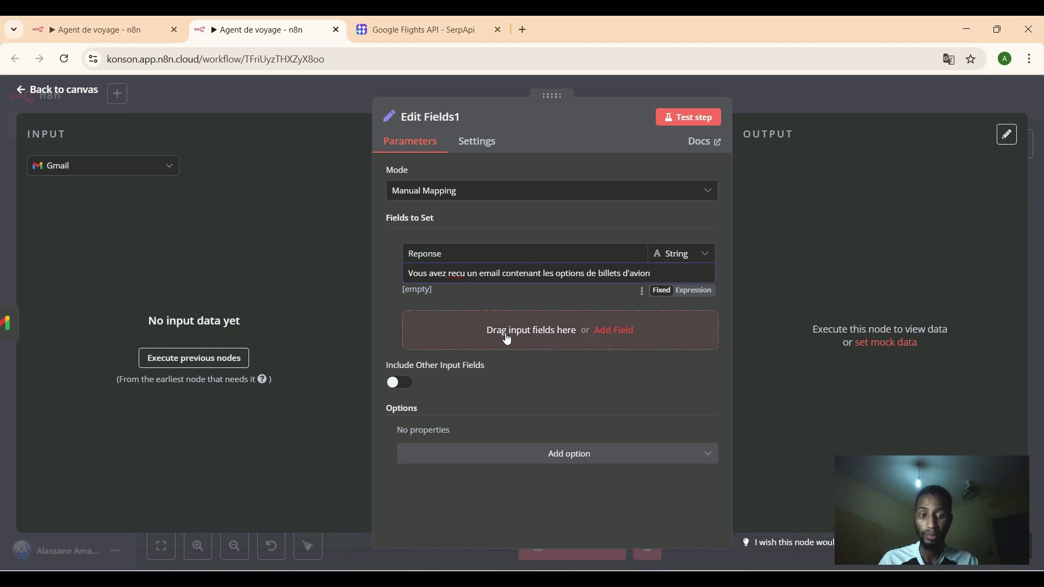
left_click(704, 122)
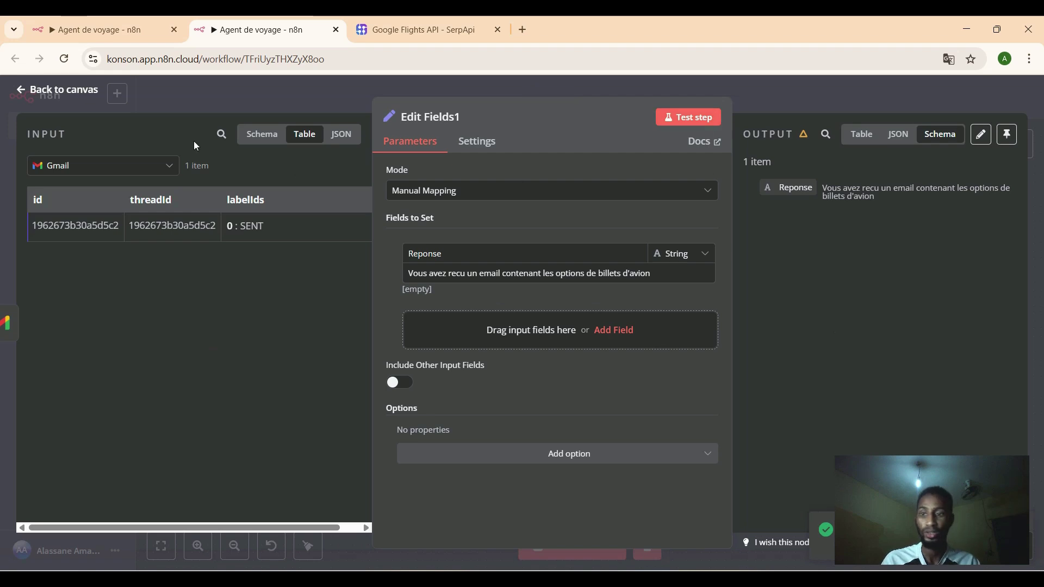
left_click(23, 91)
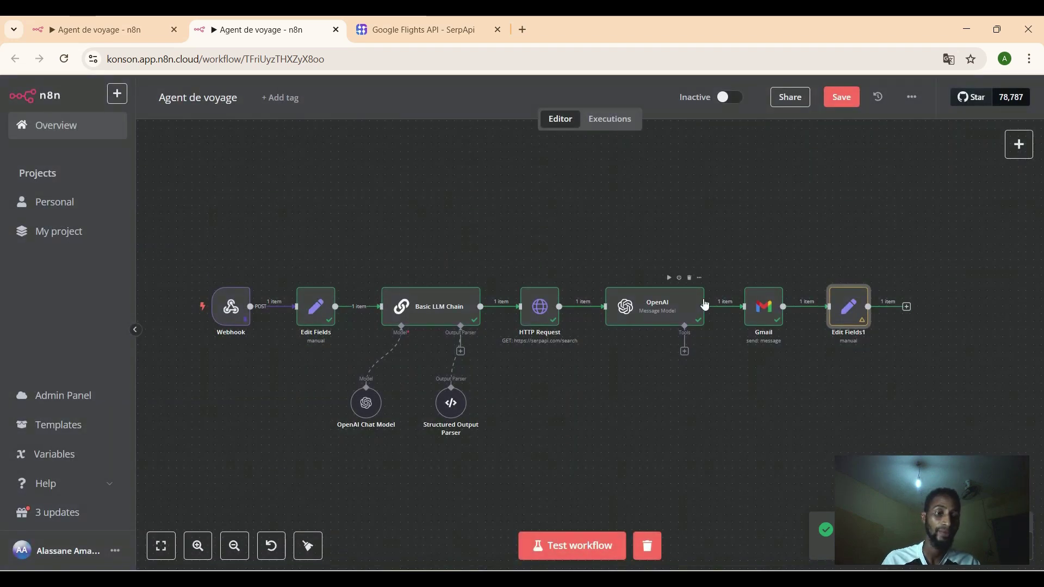
Add a Respond to Webhook node after the second Edit Fields node, with Respond With set to First Incoming Item.
left_click(907, 307)
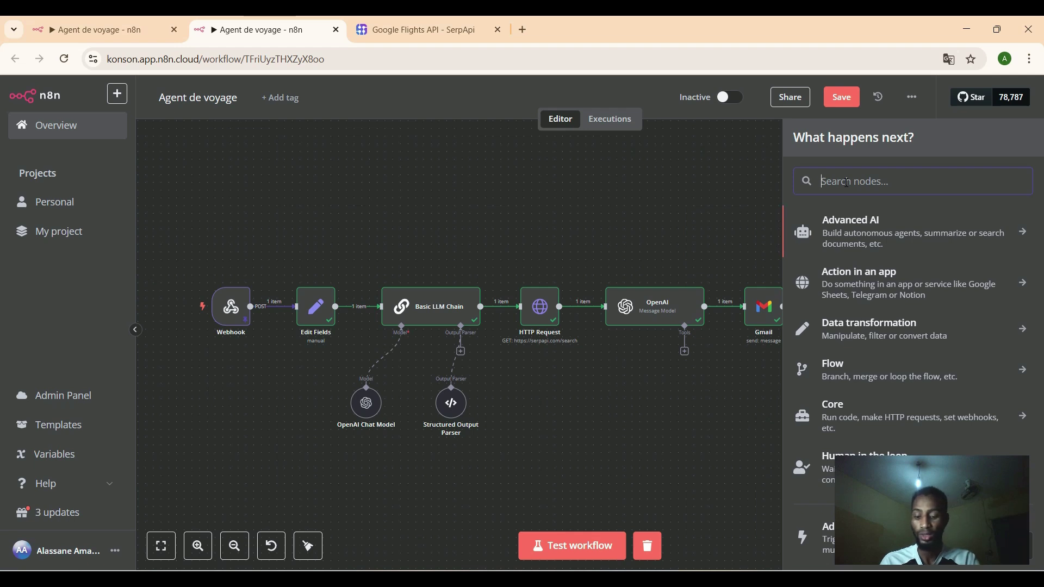
type("w")
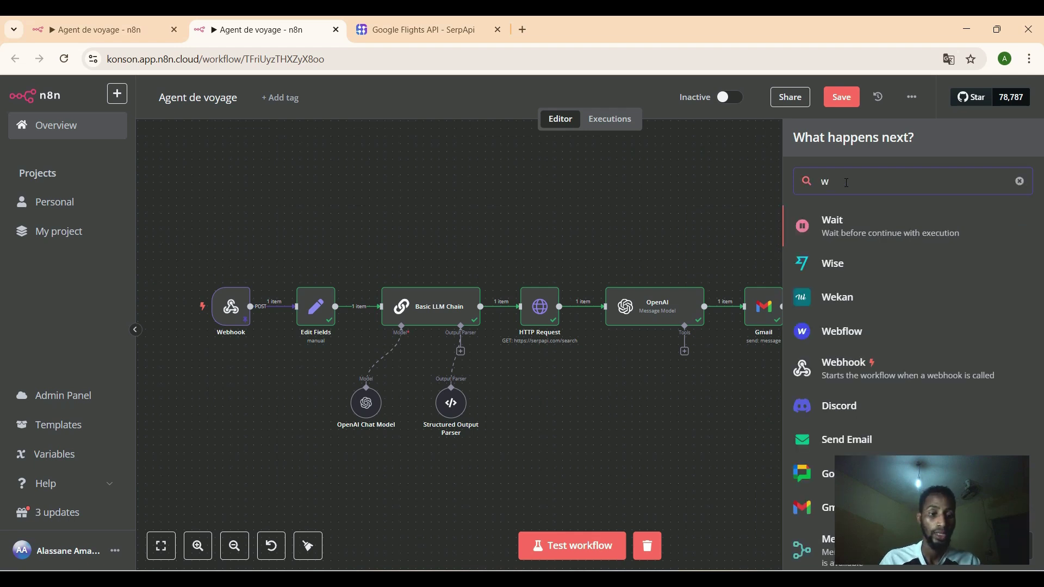
type("e")
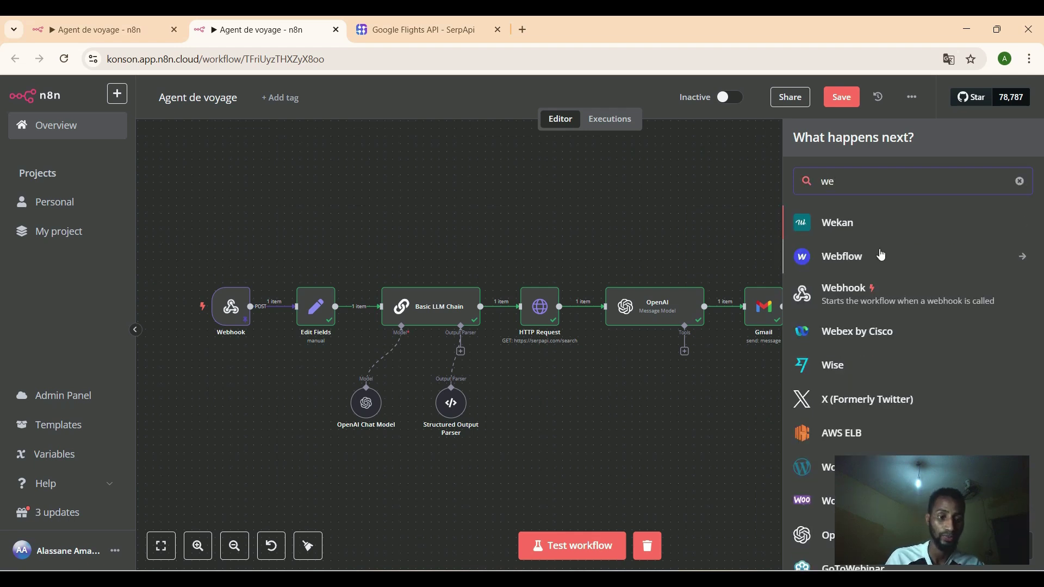
key("BackSpace")
type("h")
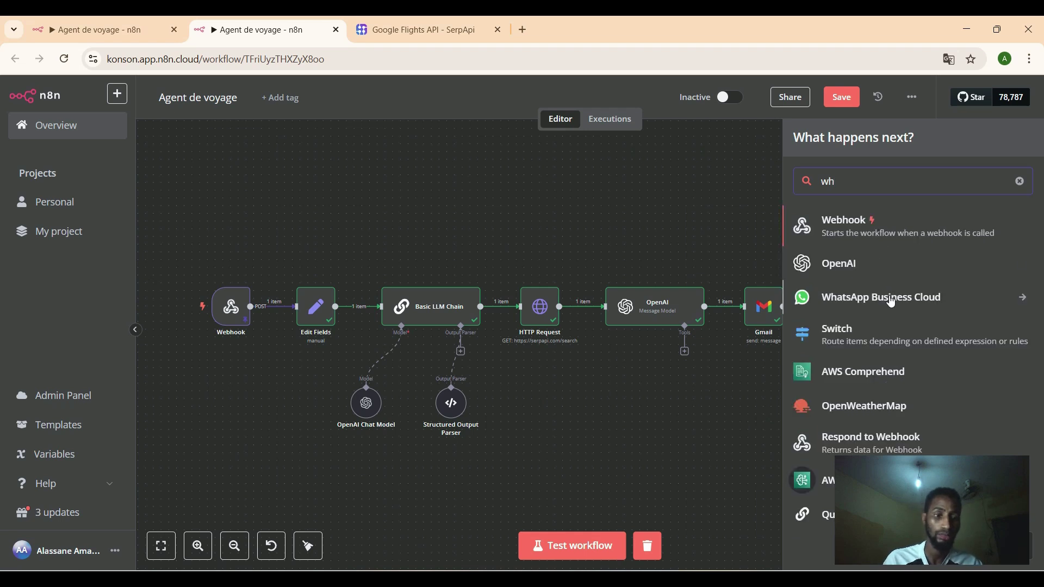
left_click(852, 438)
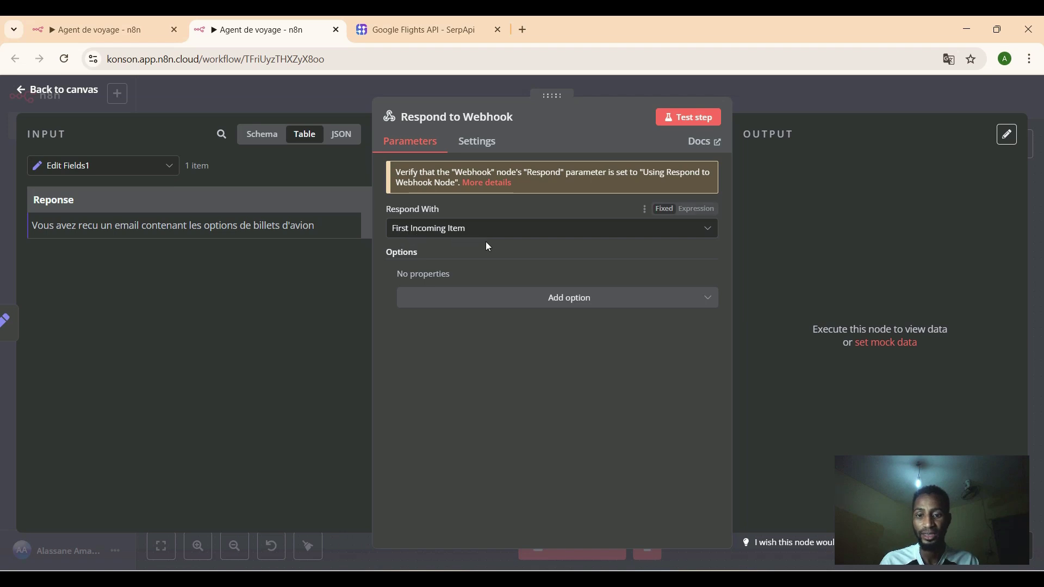
left_click(497, 309)
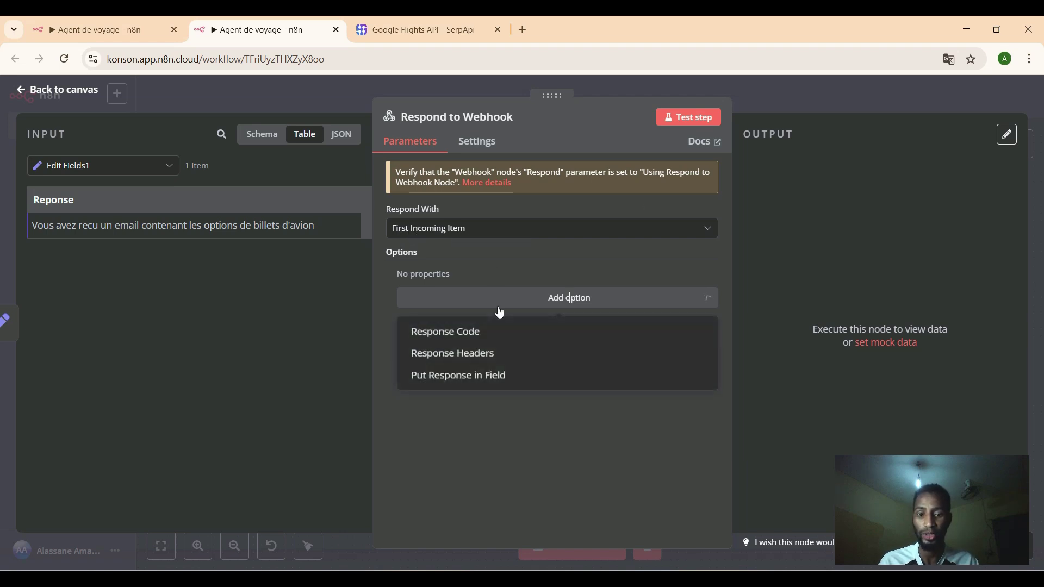
left_click(483, 235)
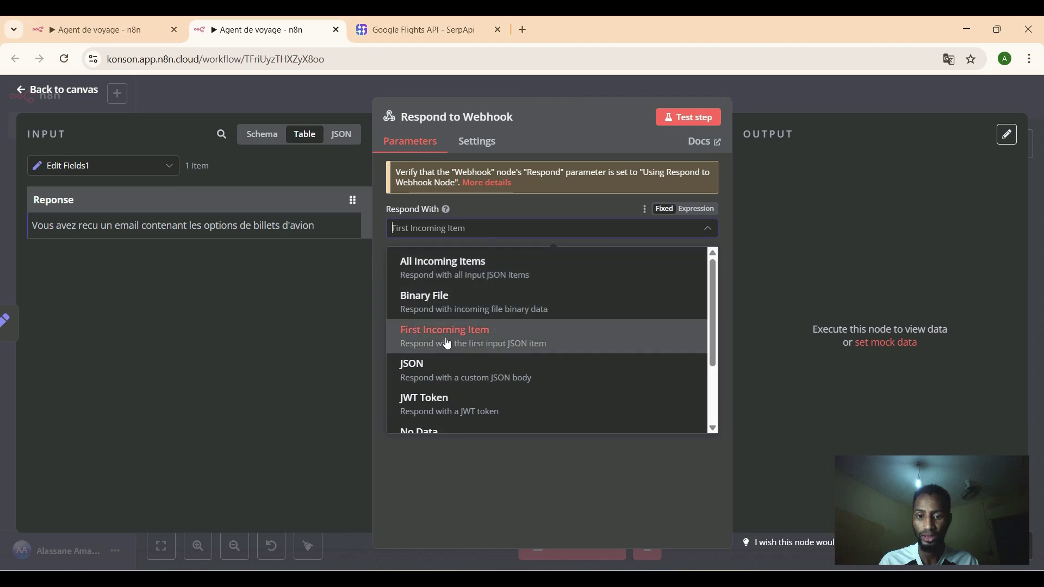
left_click(465, 336)
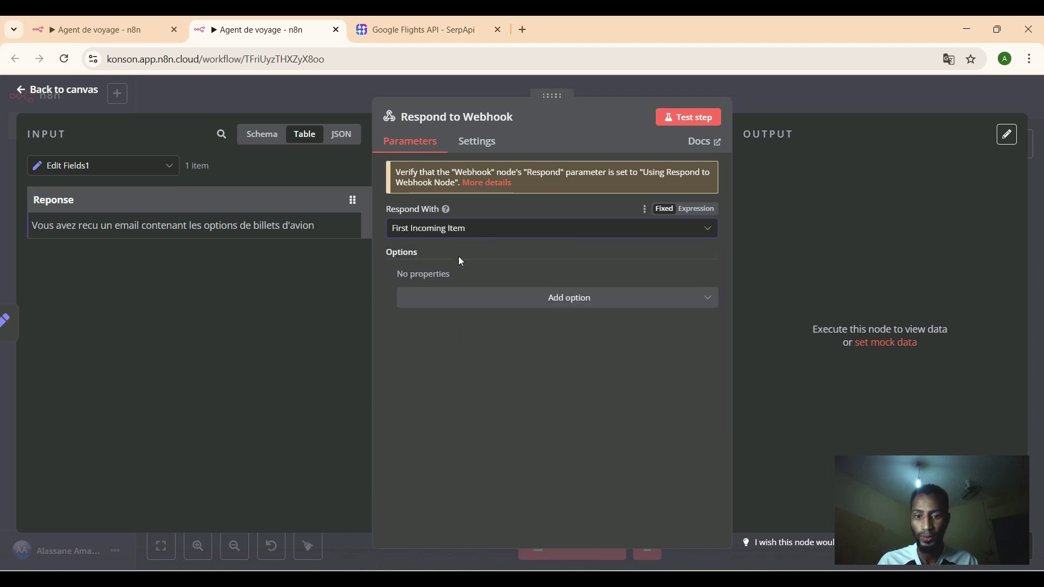
Add the Put Response in Field option to the Respond to Webhook node, map it to the input's Reponse field, and return to the canvas.
left_click(492, 296)
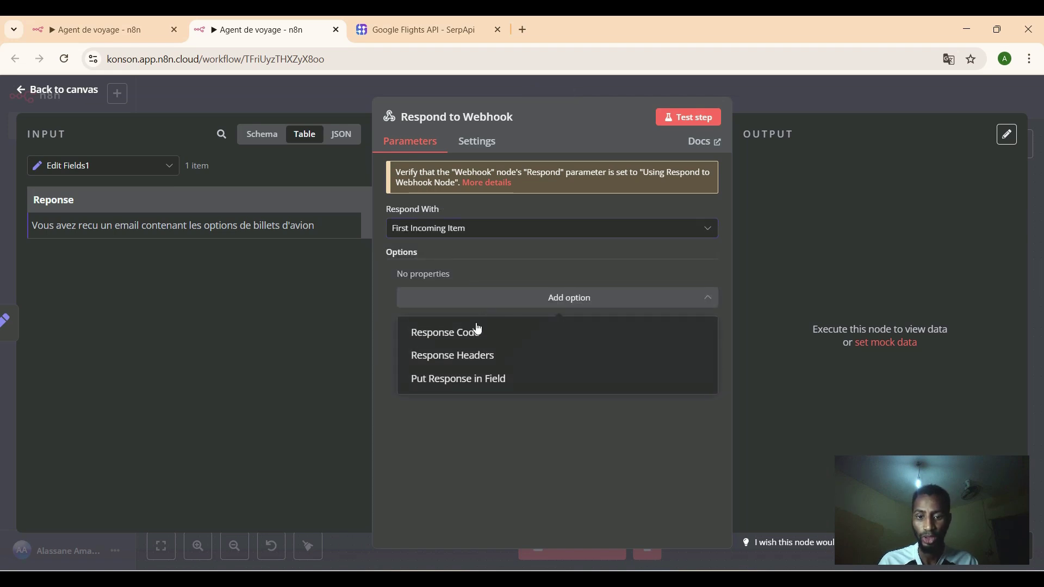
left_click(499, 381)
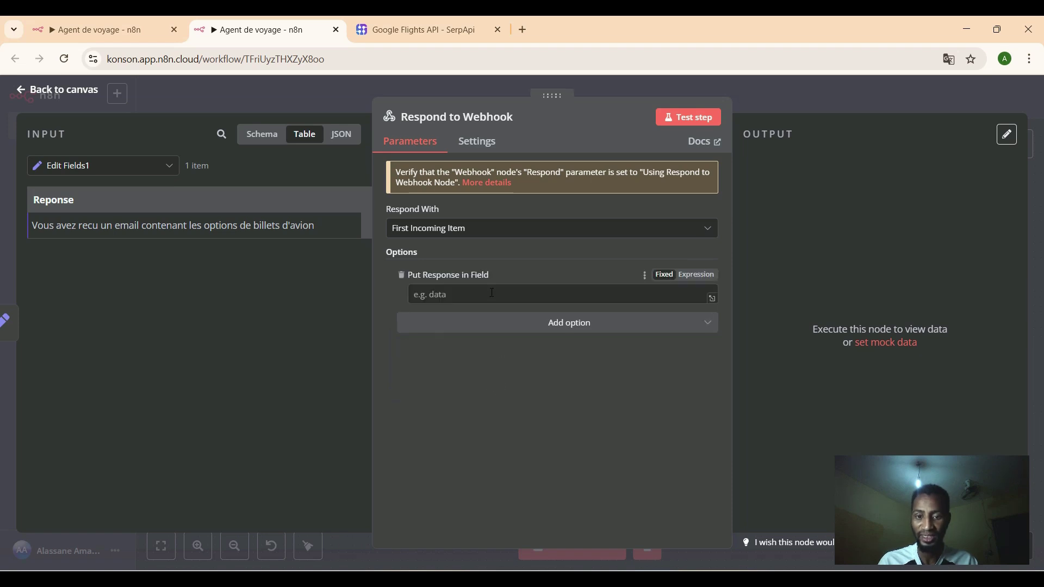
left_click_drag(65, 200, 494, 296)
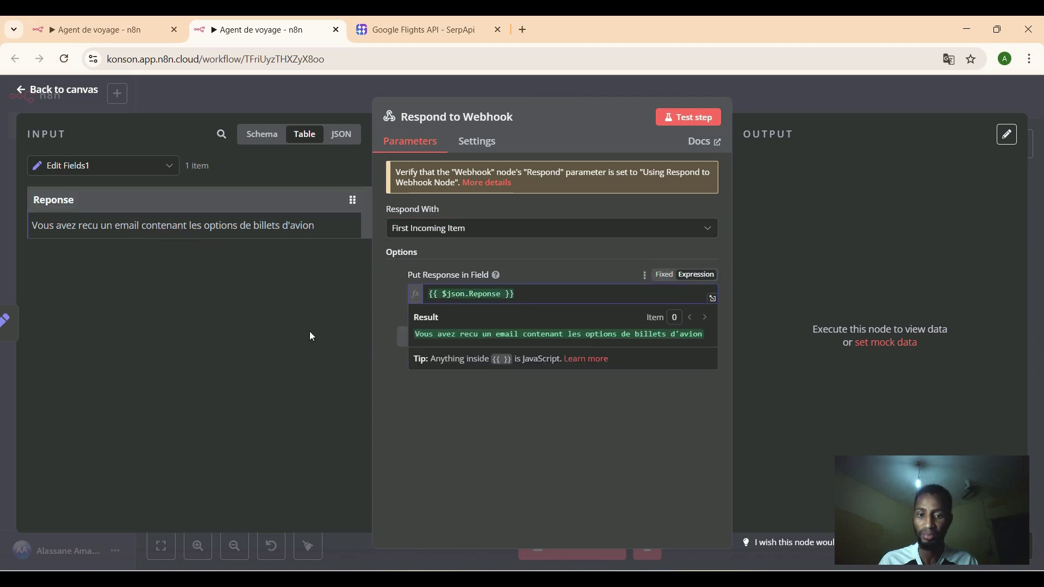
left_click(21, 90)
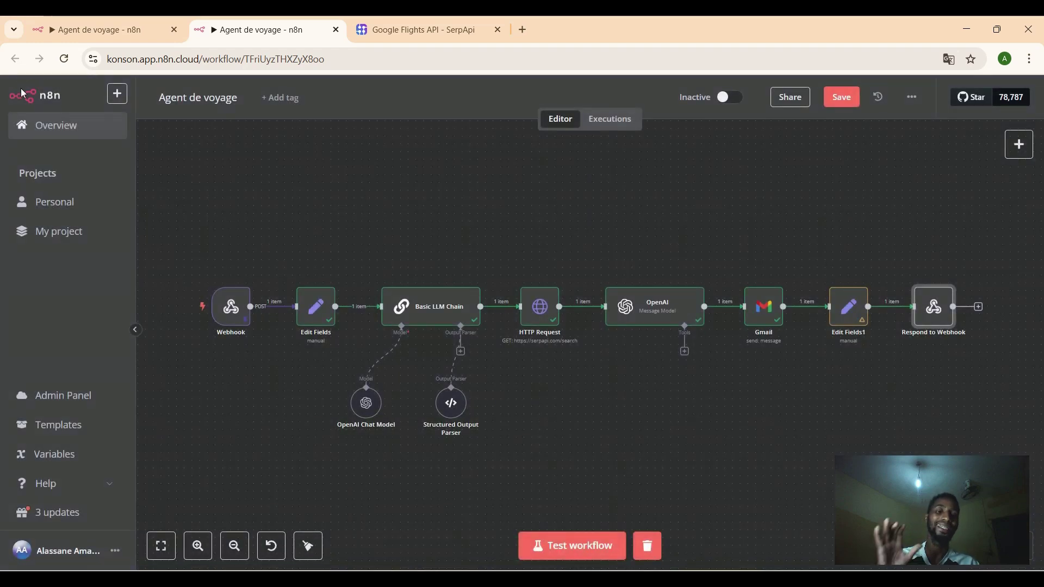
Check the Webhook node's Respond setting, keep Using 'Respond to Webhook' Node selected, and return to the canvas.
double_click(239, 311)
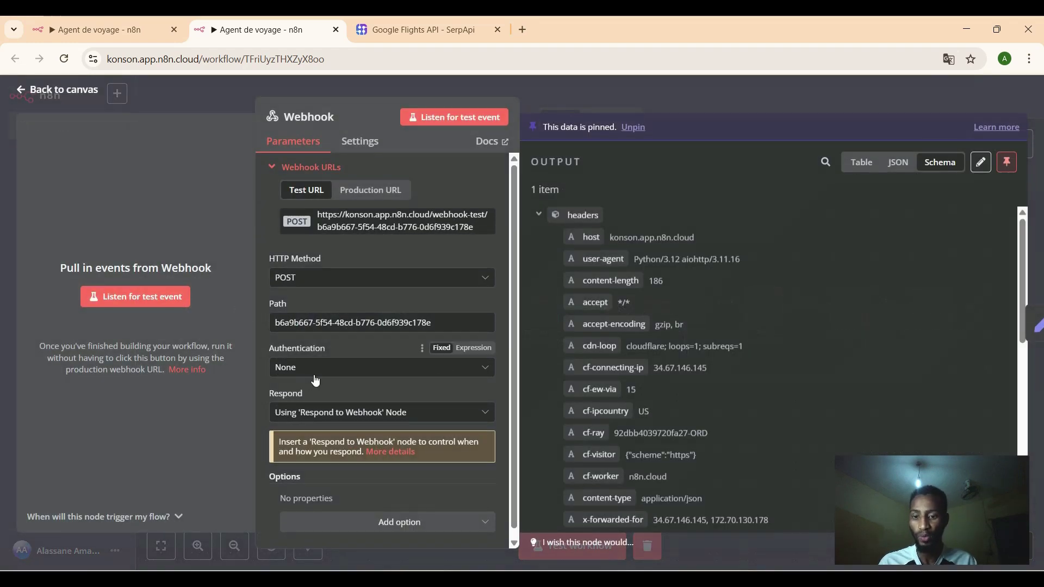
left_click(337, 412)
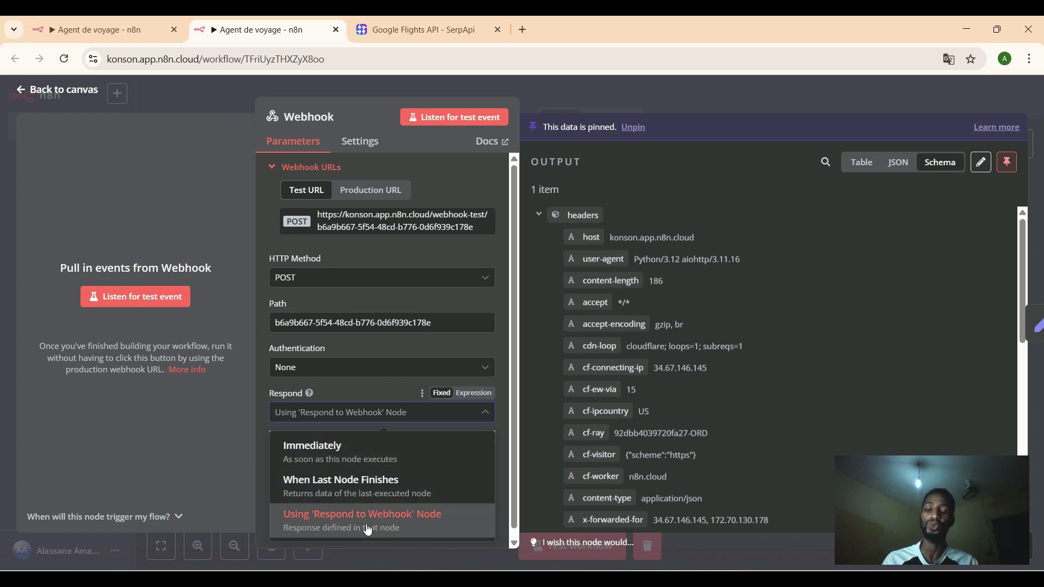
left_click(384, 530)
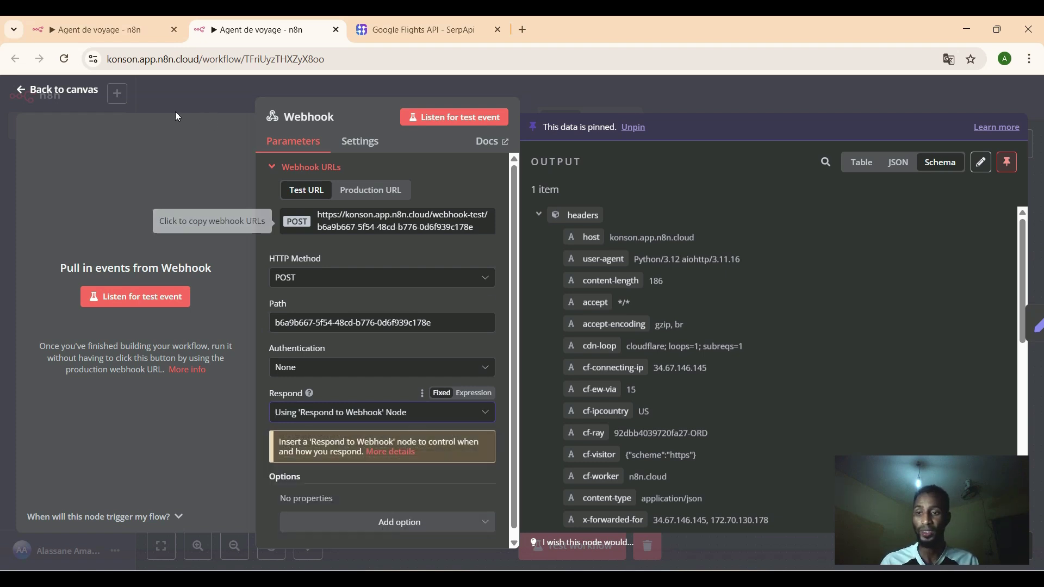
left_click(25, 90)
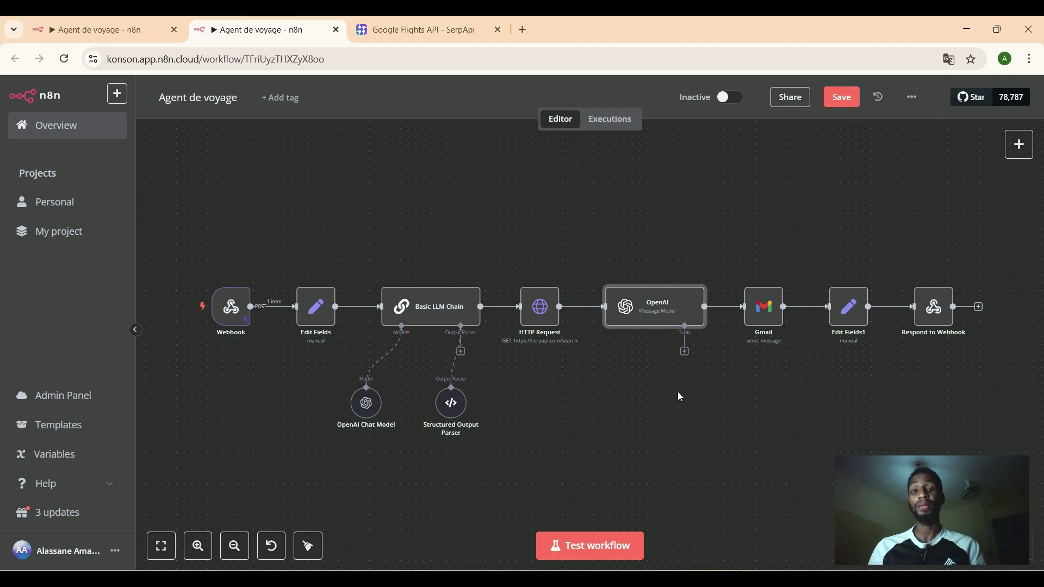